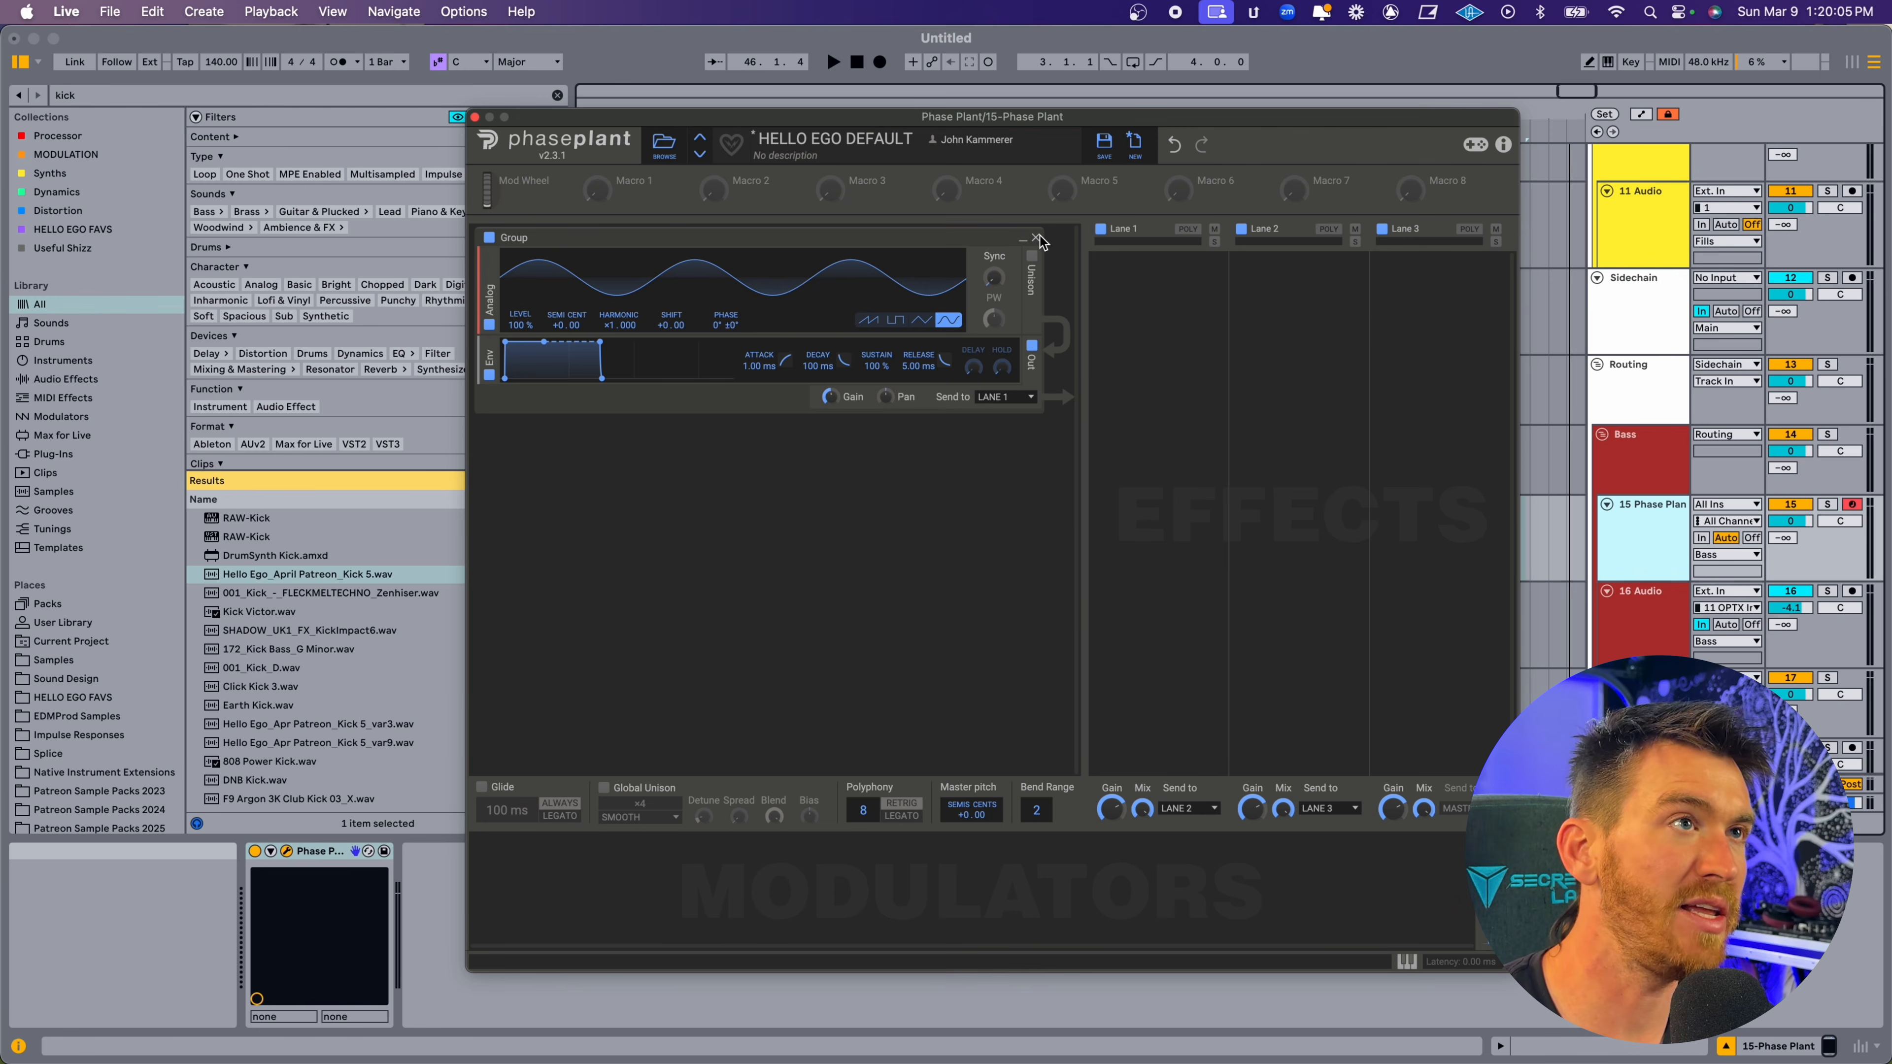
Add a Wavetable generator to the empty generator area and set its envelope's decay to 1.22 s.
mouse_move(1013, 120)
left_mouse_down()
mouse_move(693, 149)
mouse_move(1001, 122)
left_mouse_up()
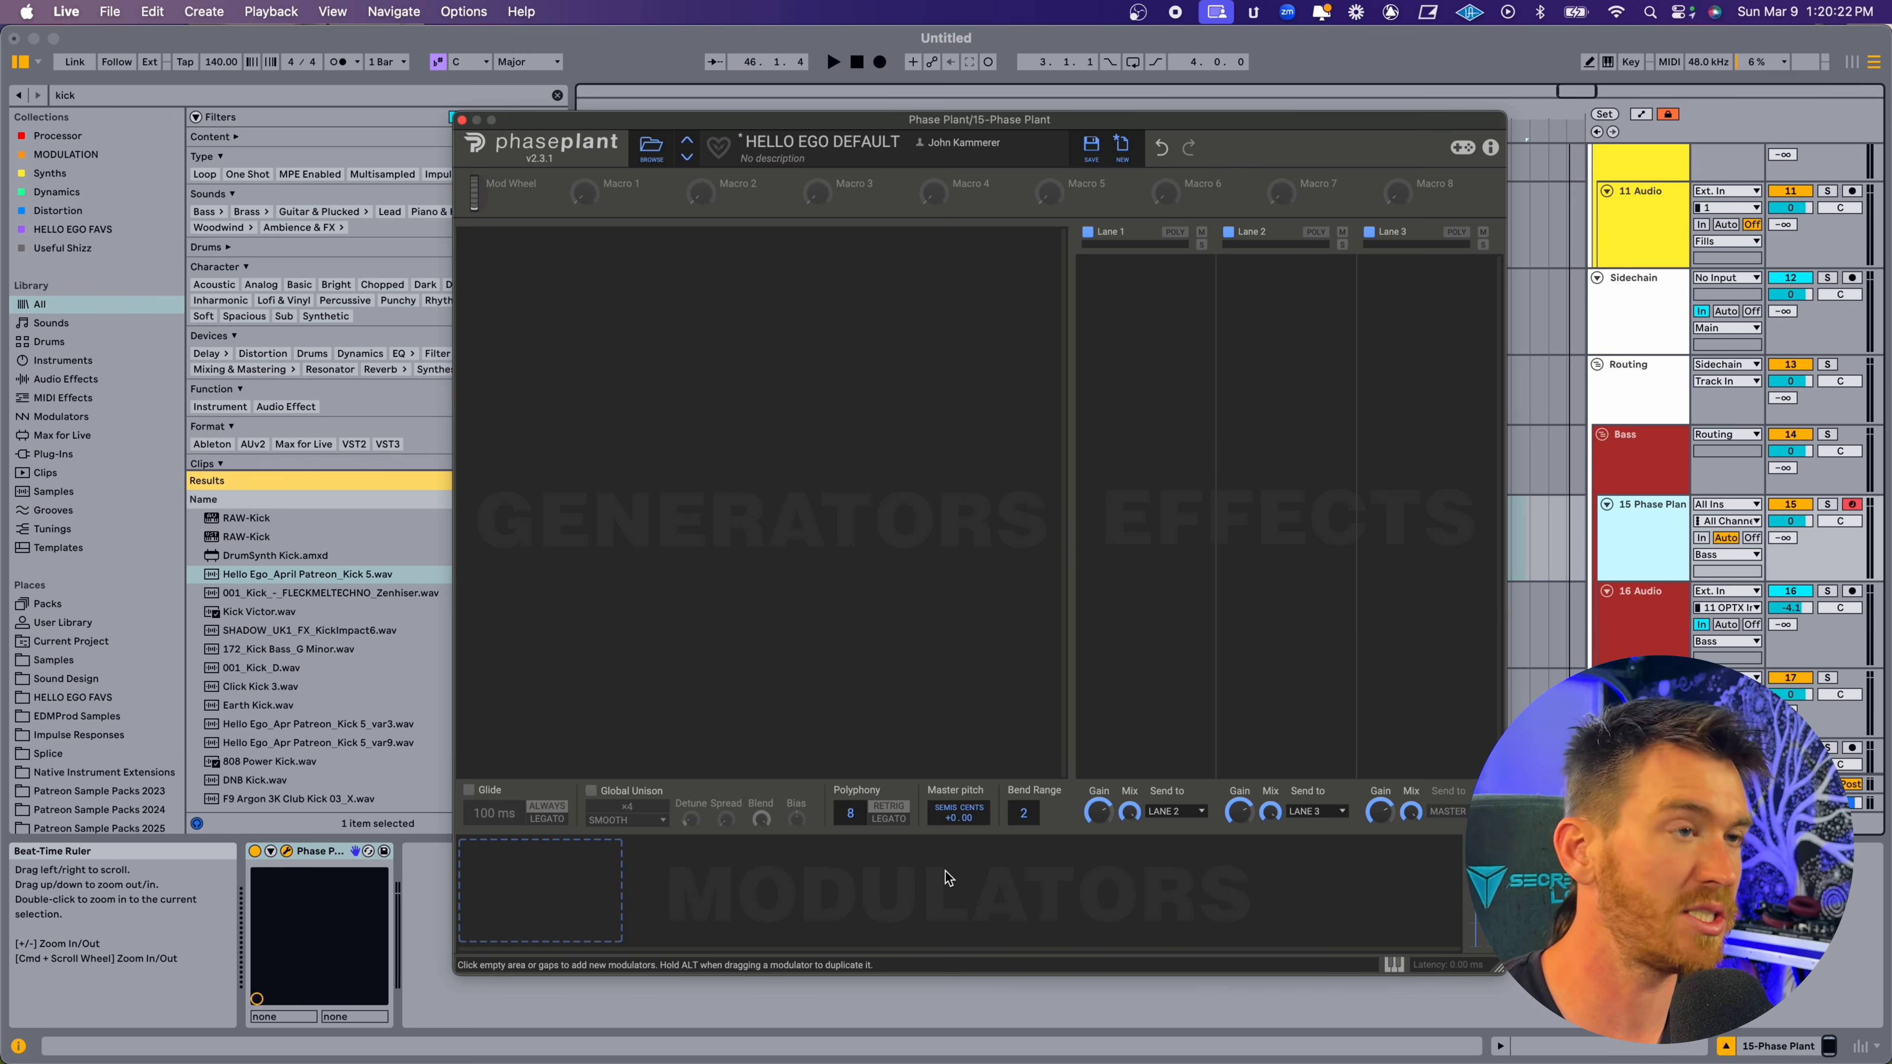
left_click(572, 246)
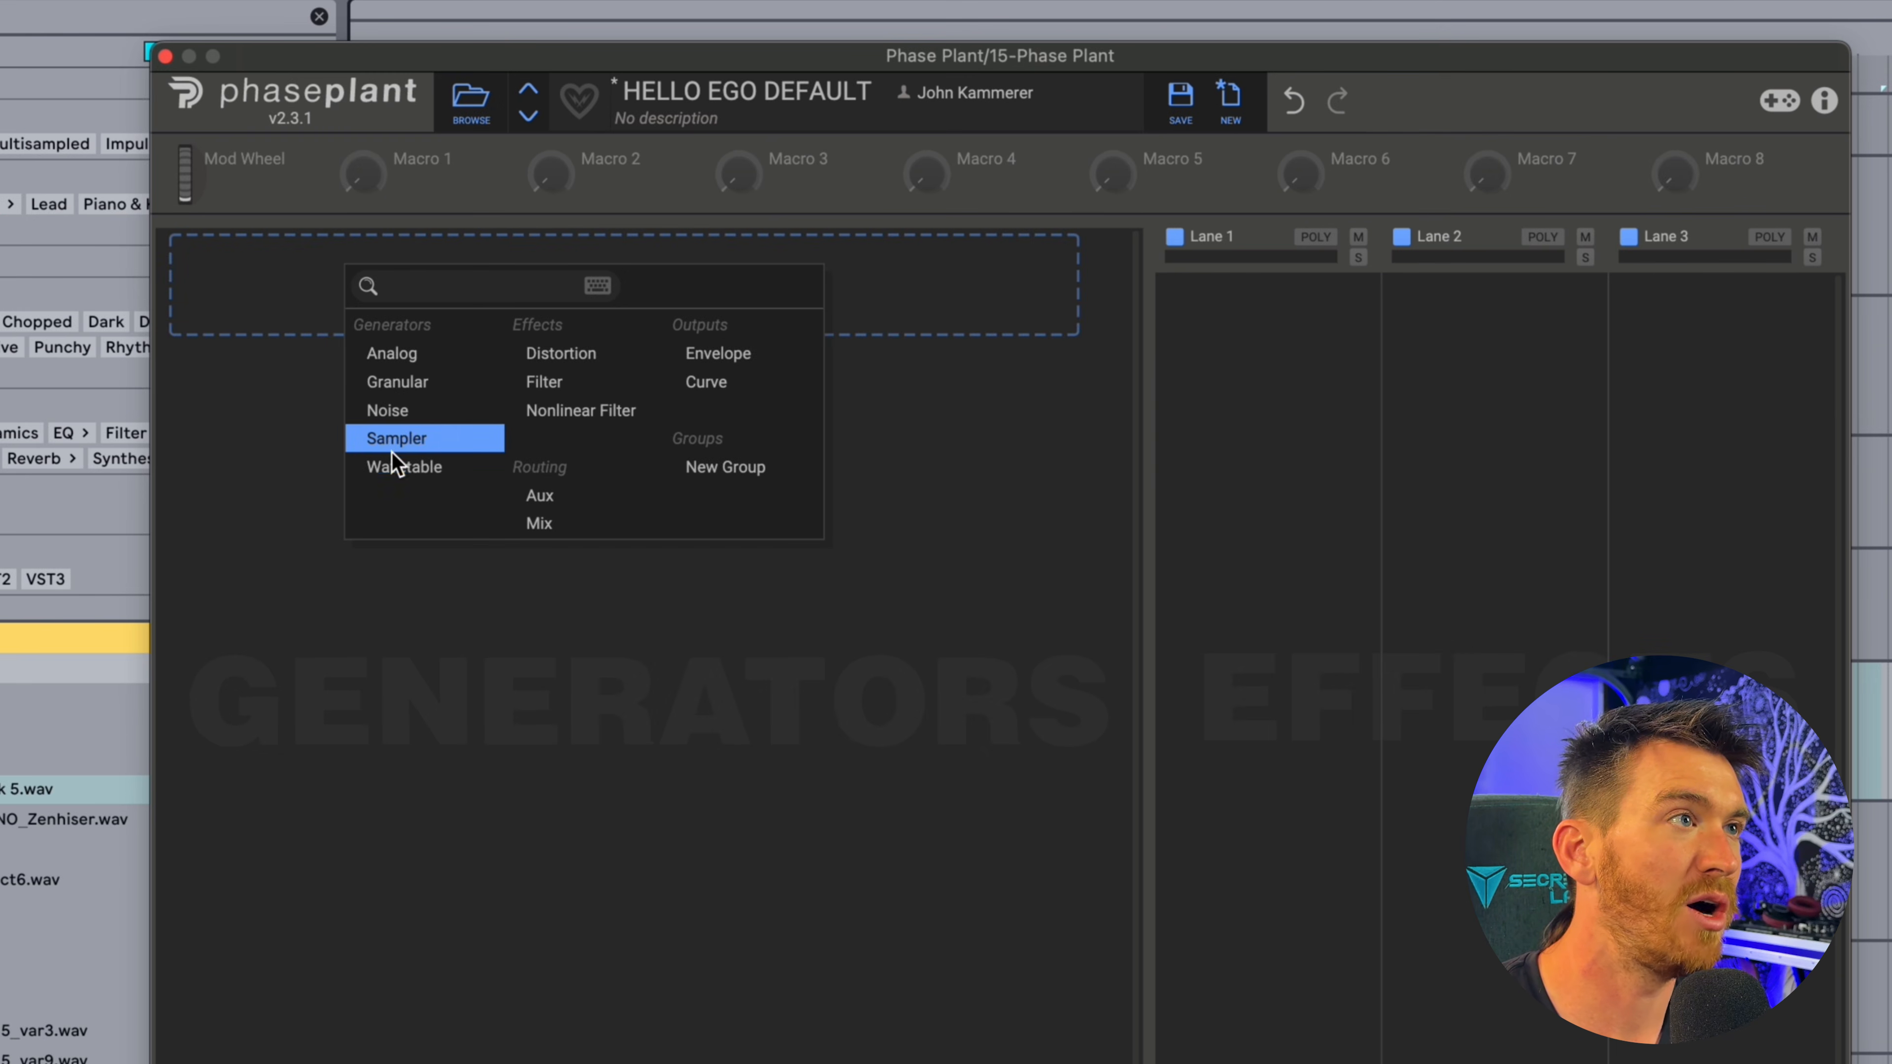
left_click(401, 467)
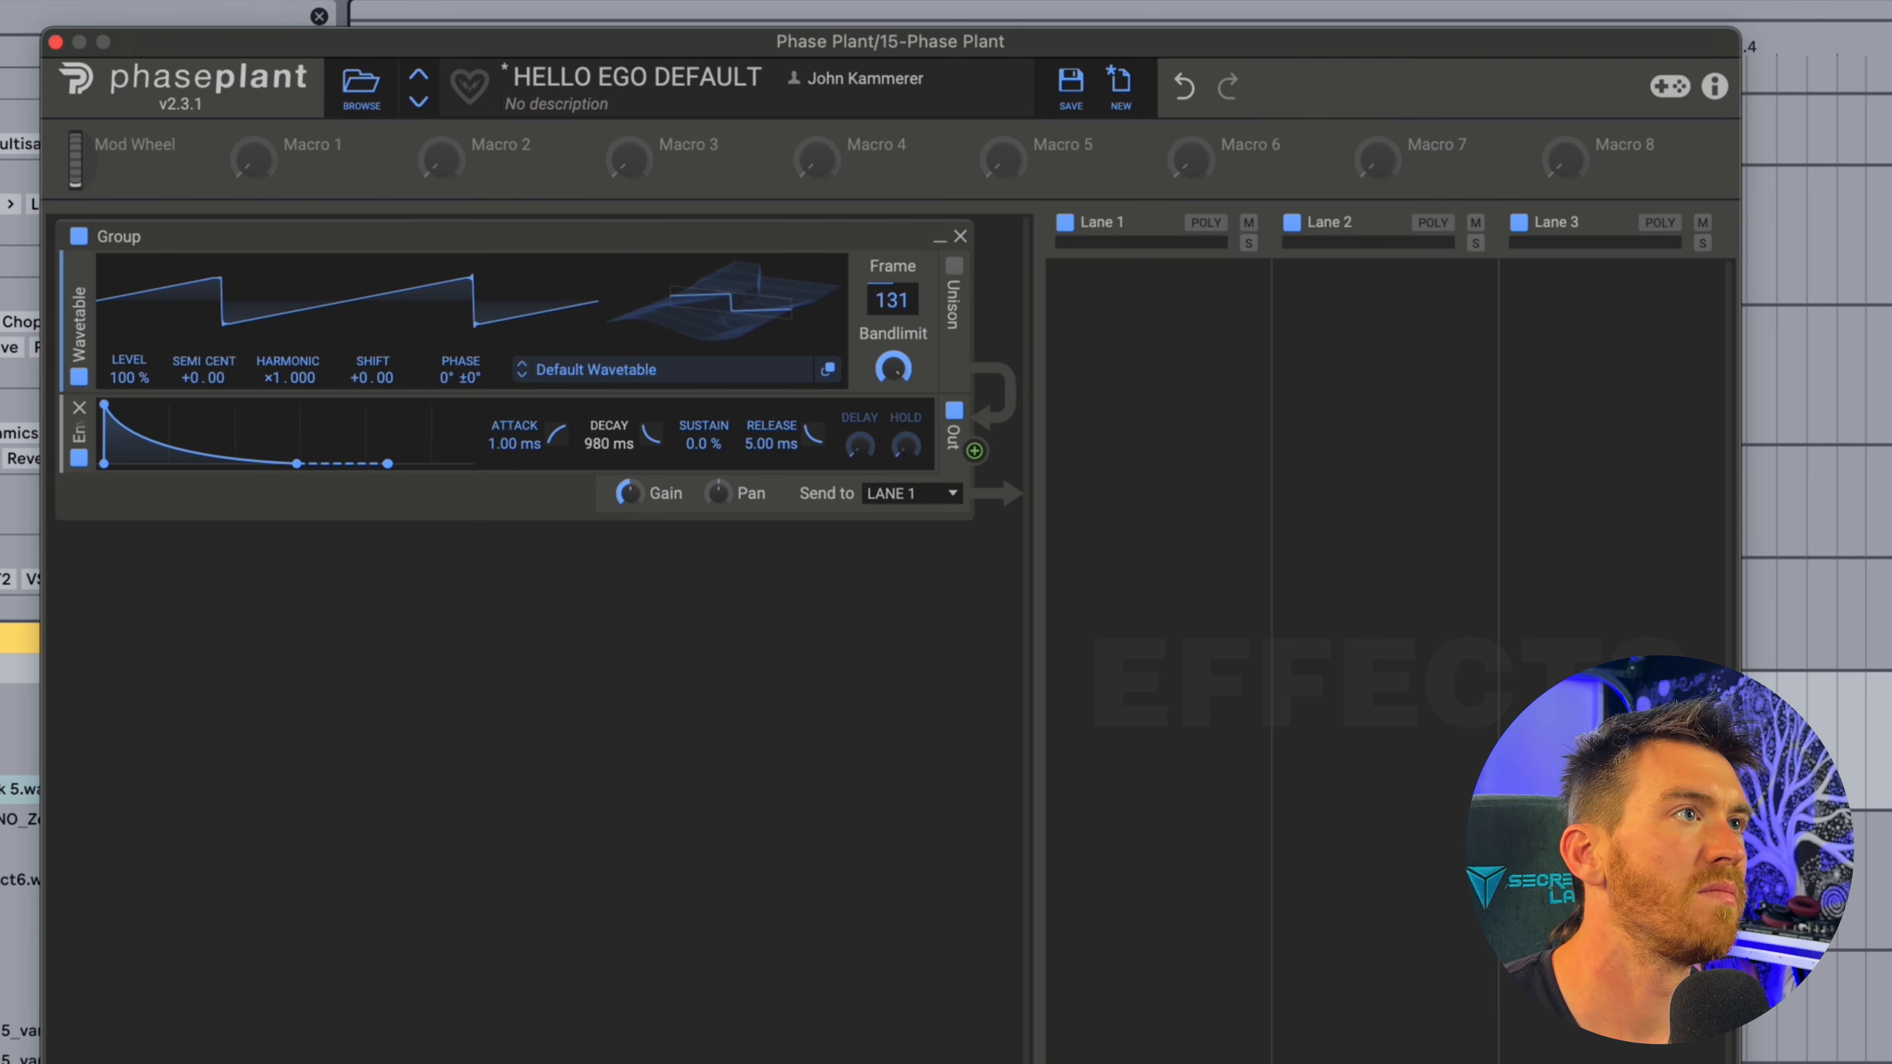
left_click_drag(651, 435, 652, 403)
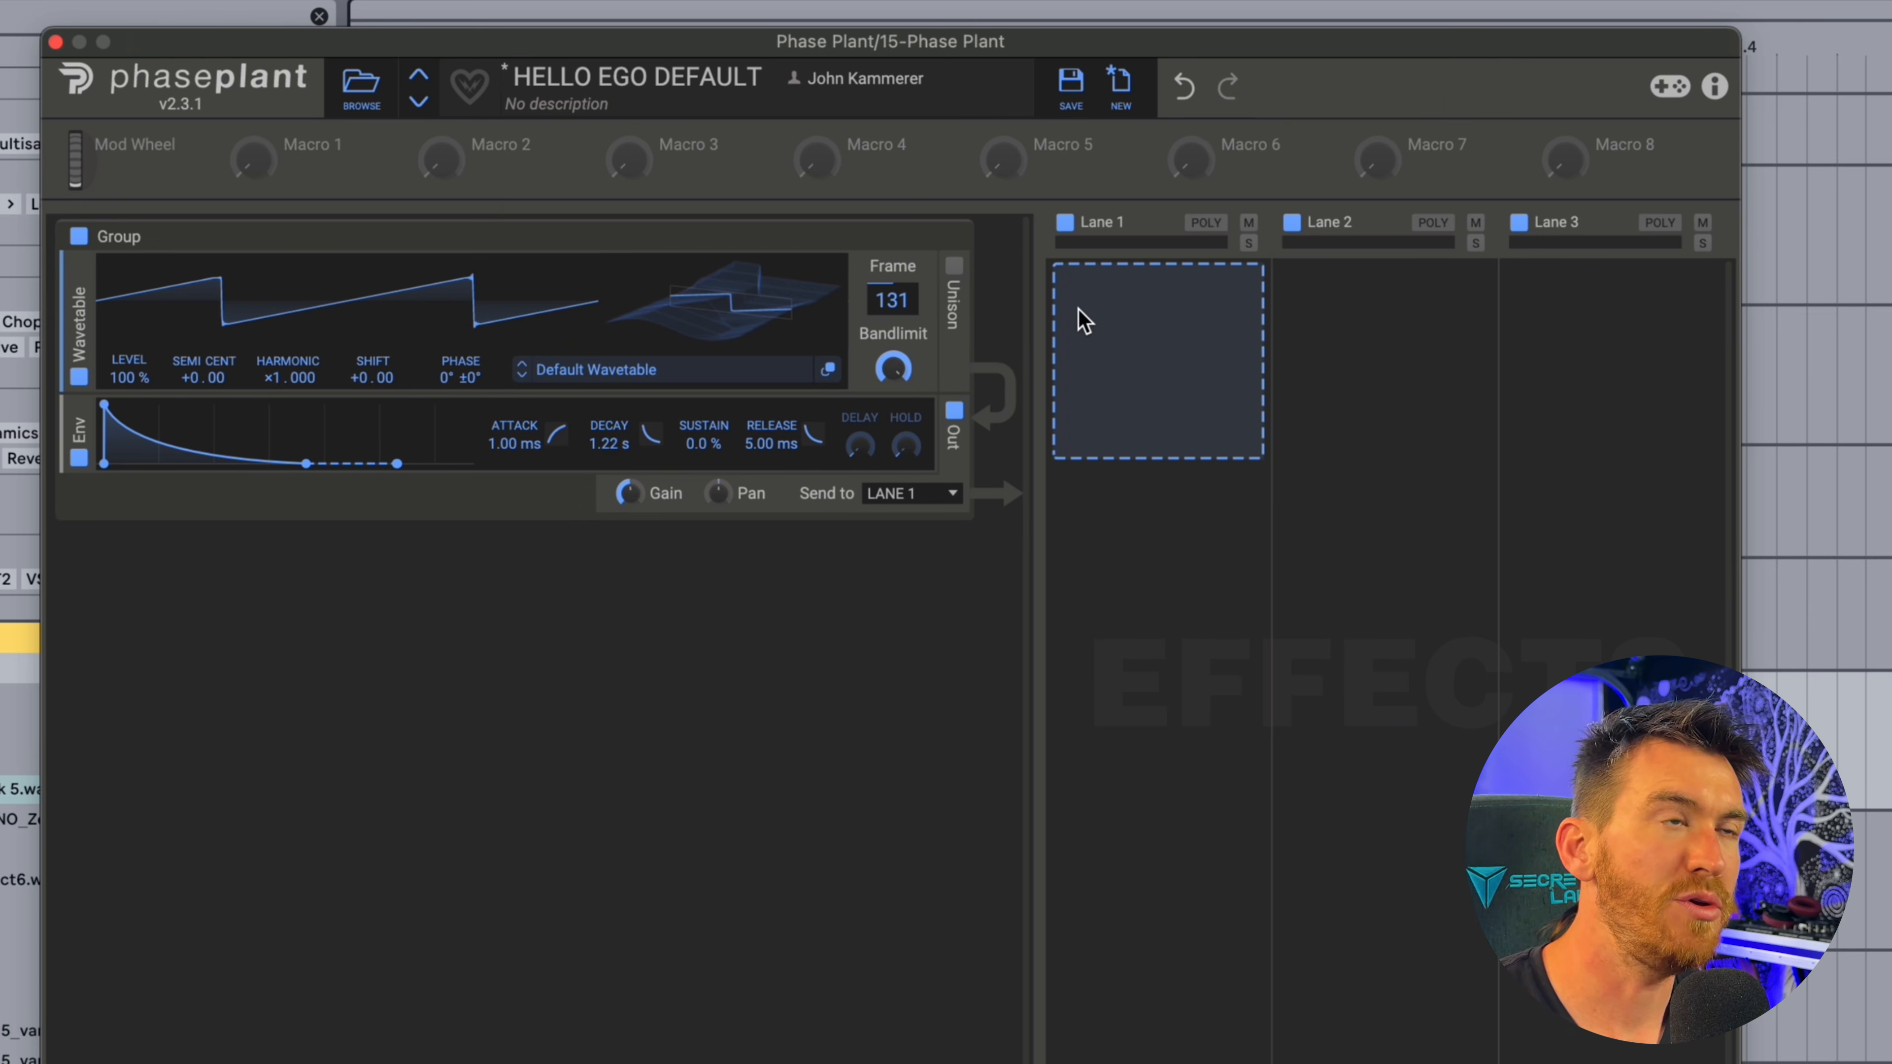
Add a Distortion effect in Overdrive mode to Lane 1 and raise its drive.
left_click(1206, 372)
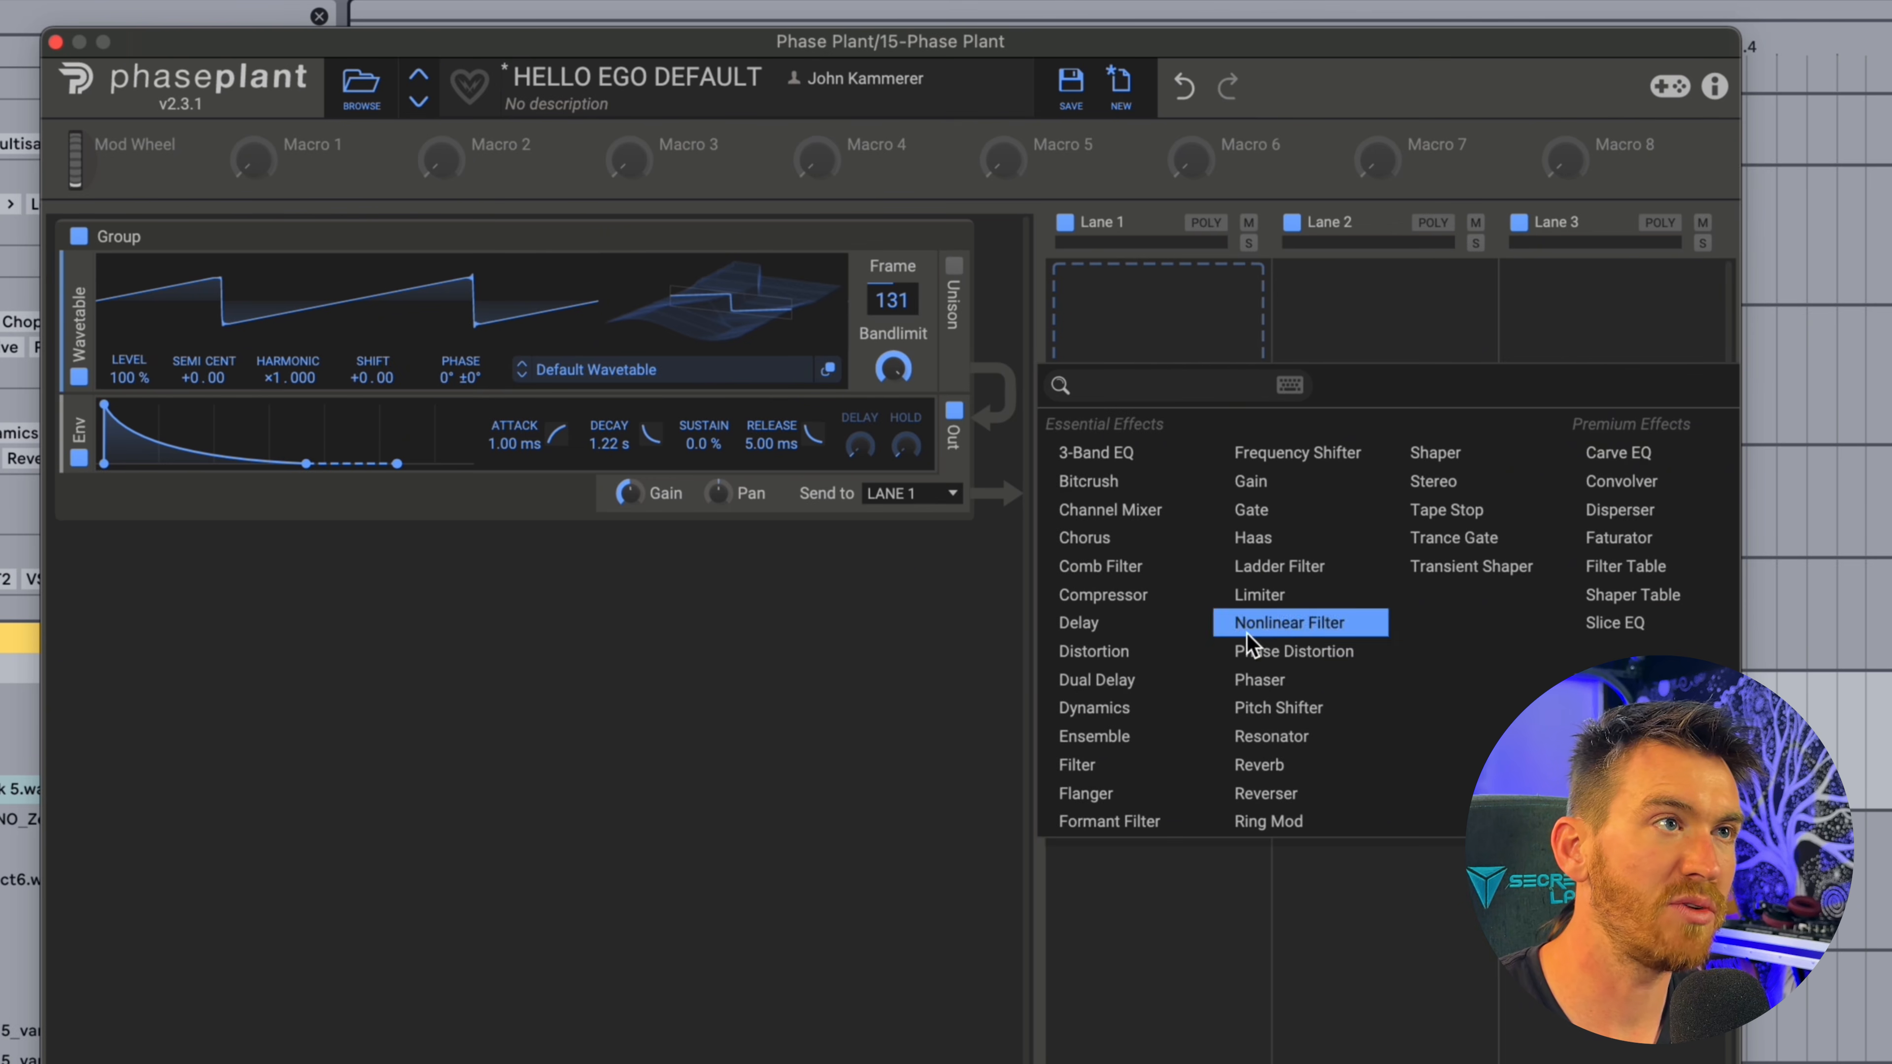
left_click(1094, 651)
left_click_drag(1089, 472, 1090, 448)
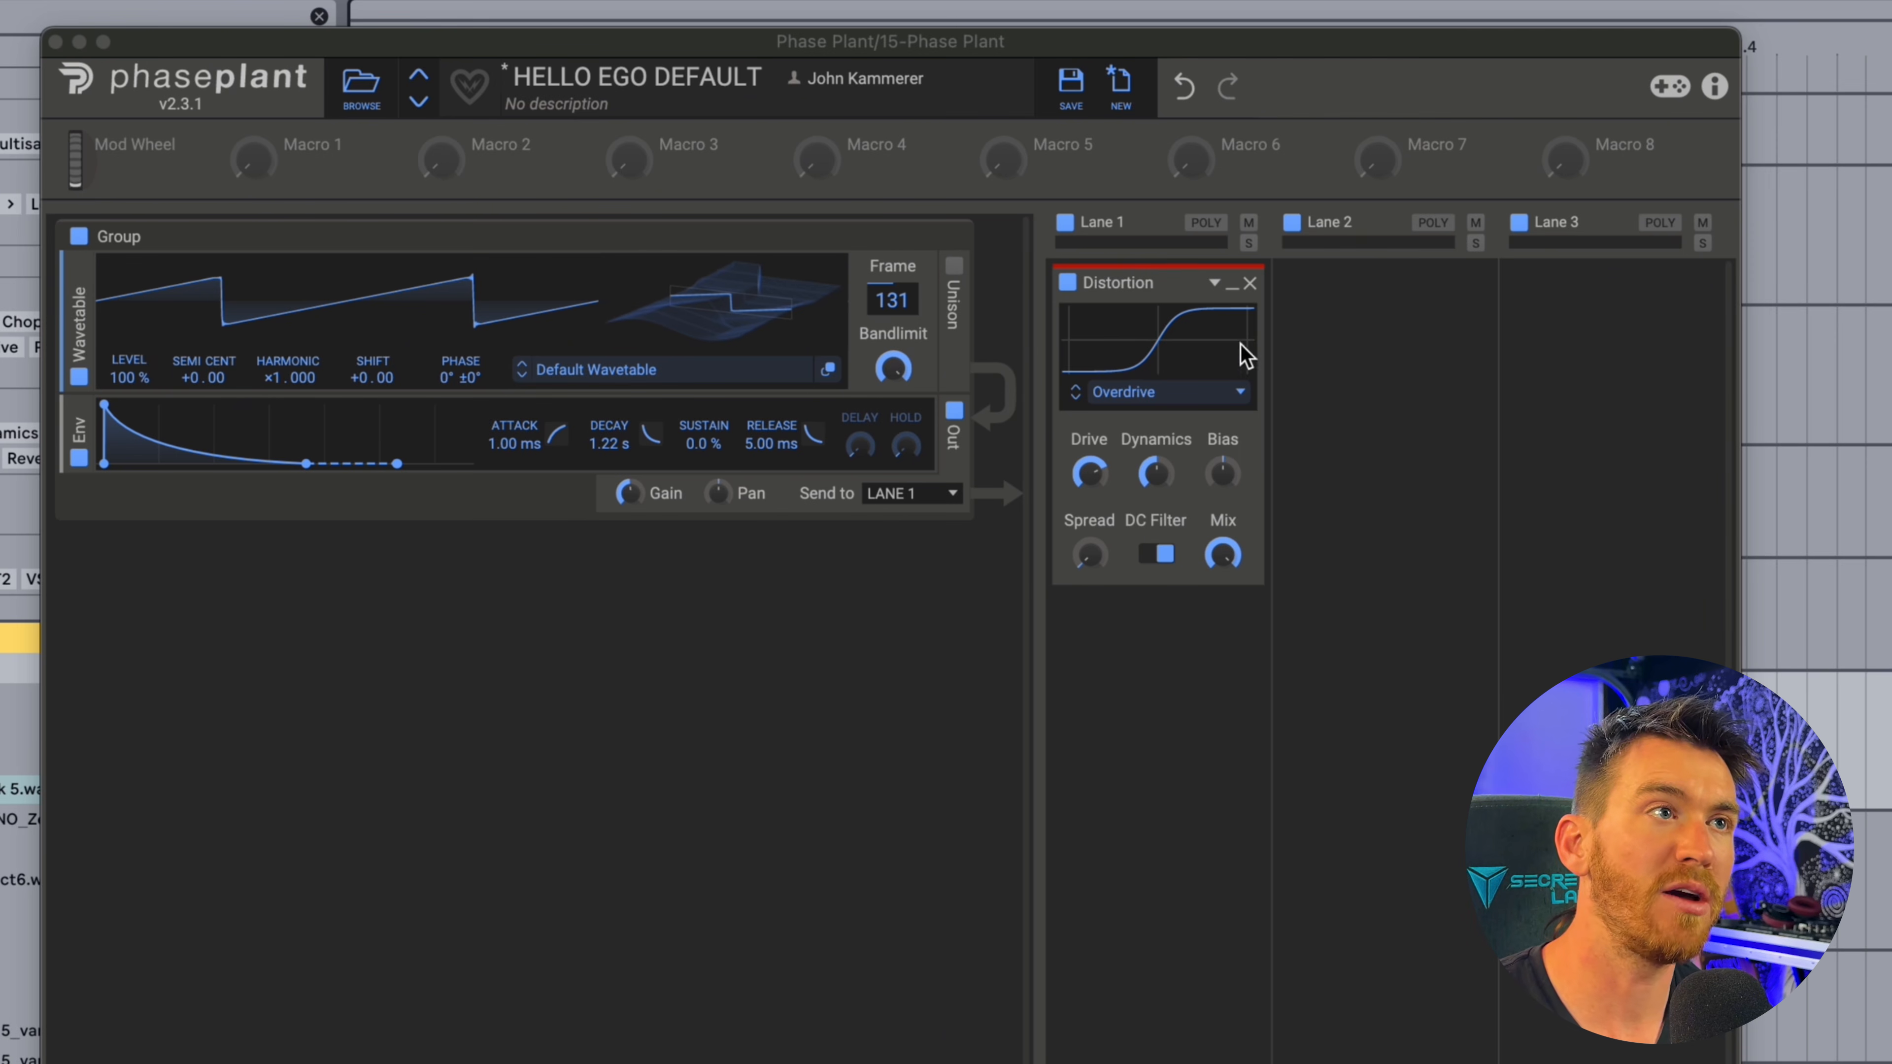
Add a low-pass Filter below the Distortion in Lane 1, adjust its cutoff and raise its Q to a resonant peak.
left_click(1192, 660)
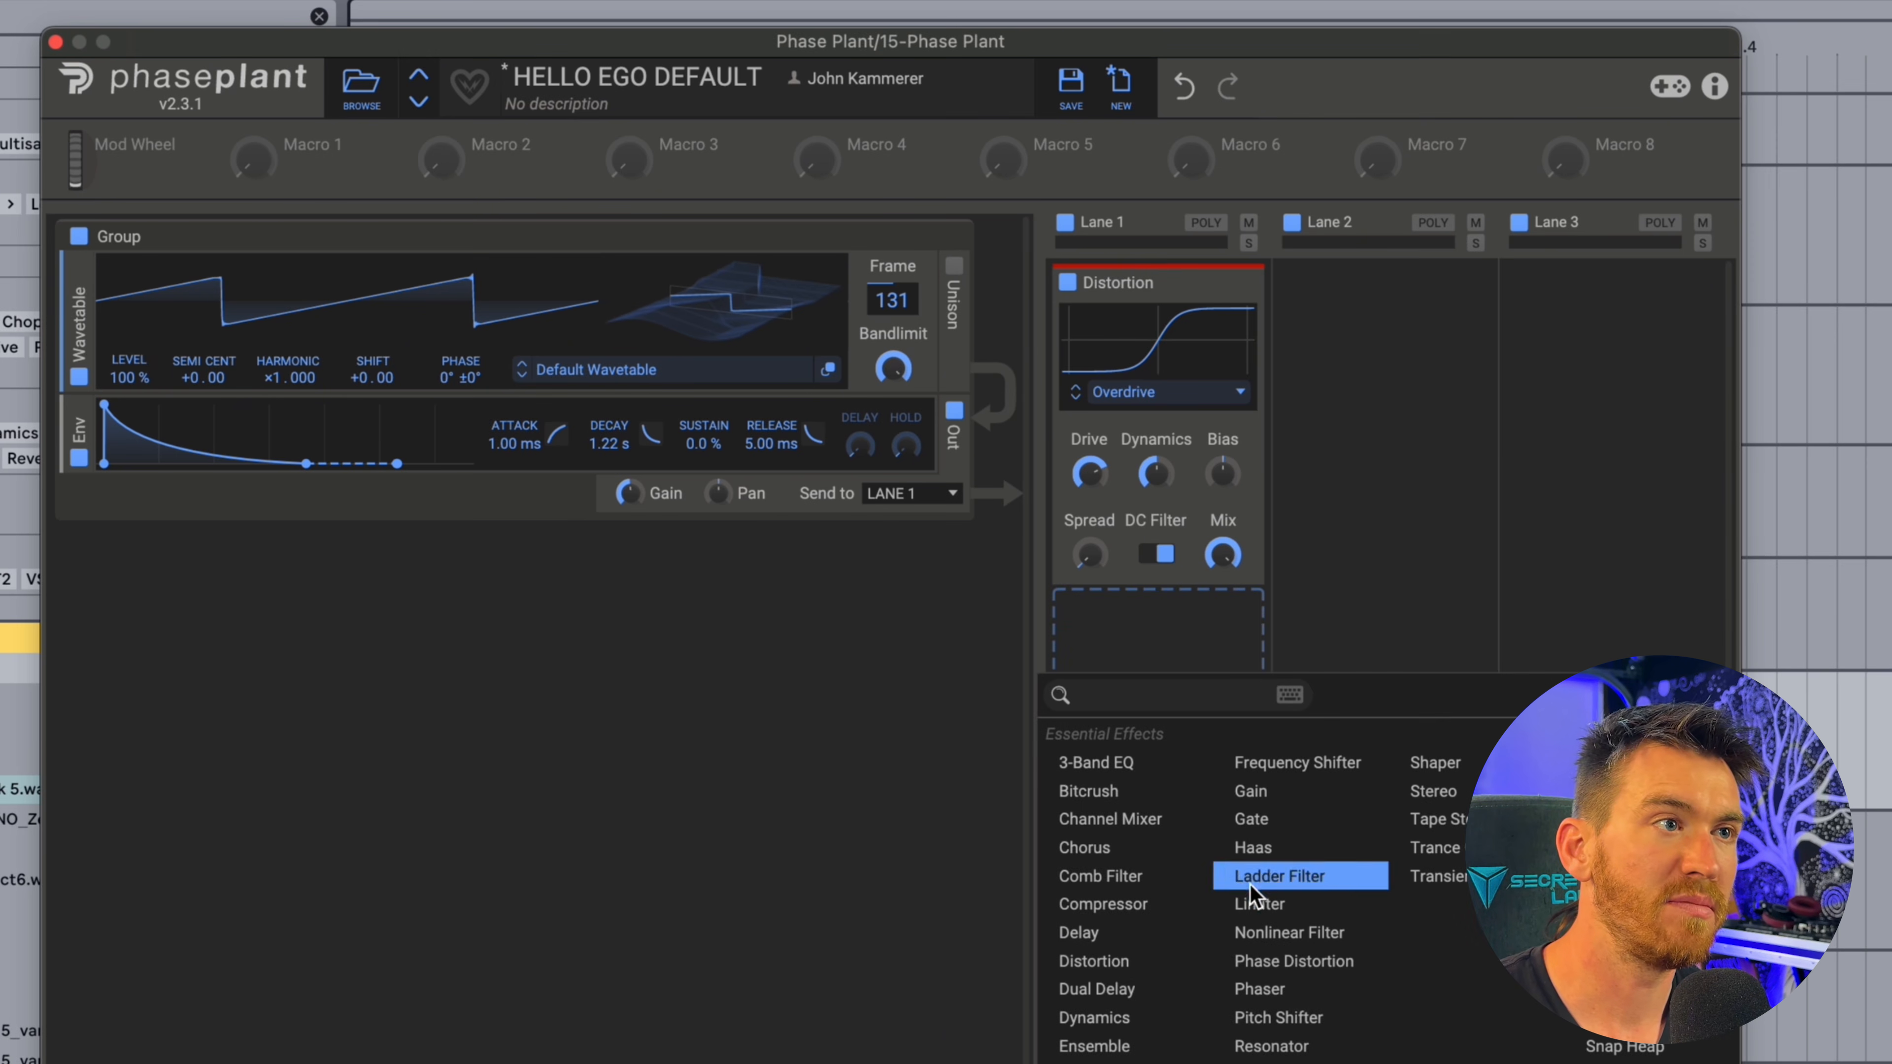
left_click(1118, 1063)
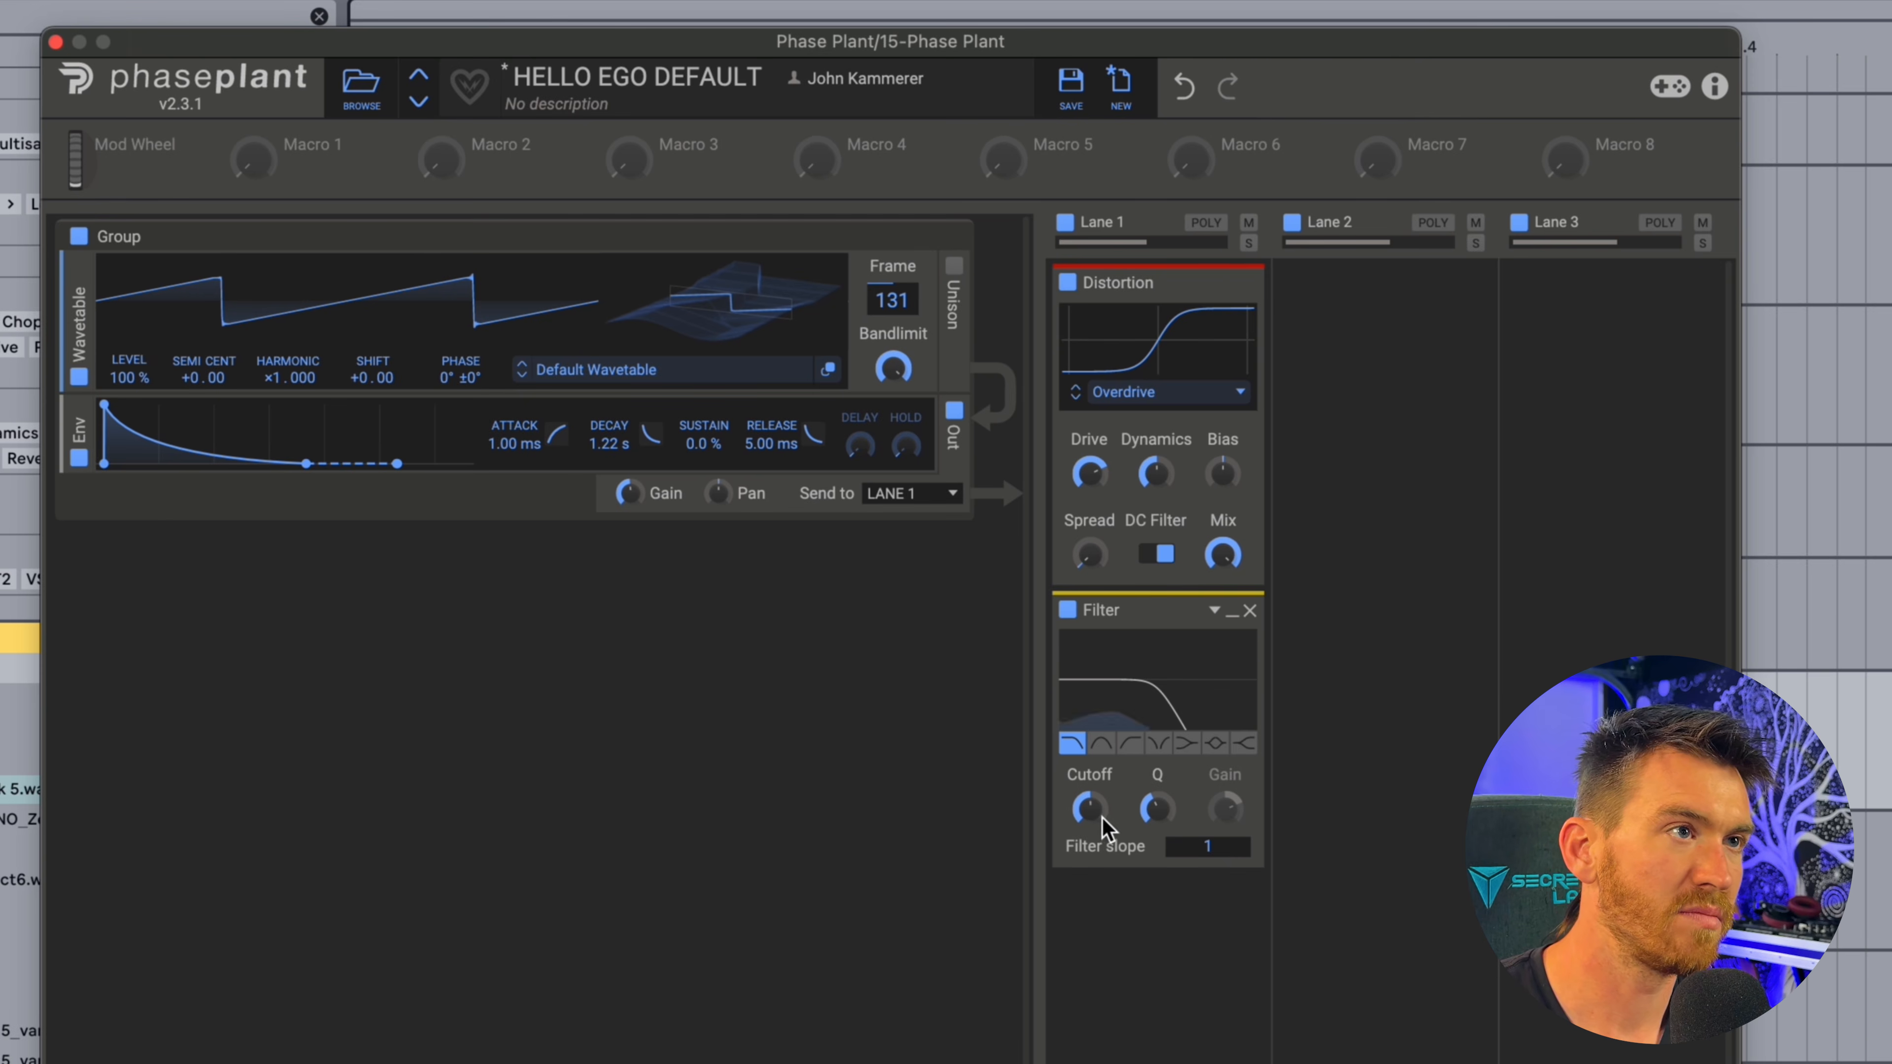
left_click_drag(1106, 819, 1167, 754)
mouse_move(1088, 814)
left_mouse_down()
mouse_move(1089, 851)
mouse_move(1088, 816)
left_mouse_up()
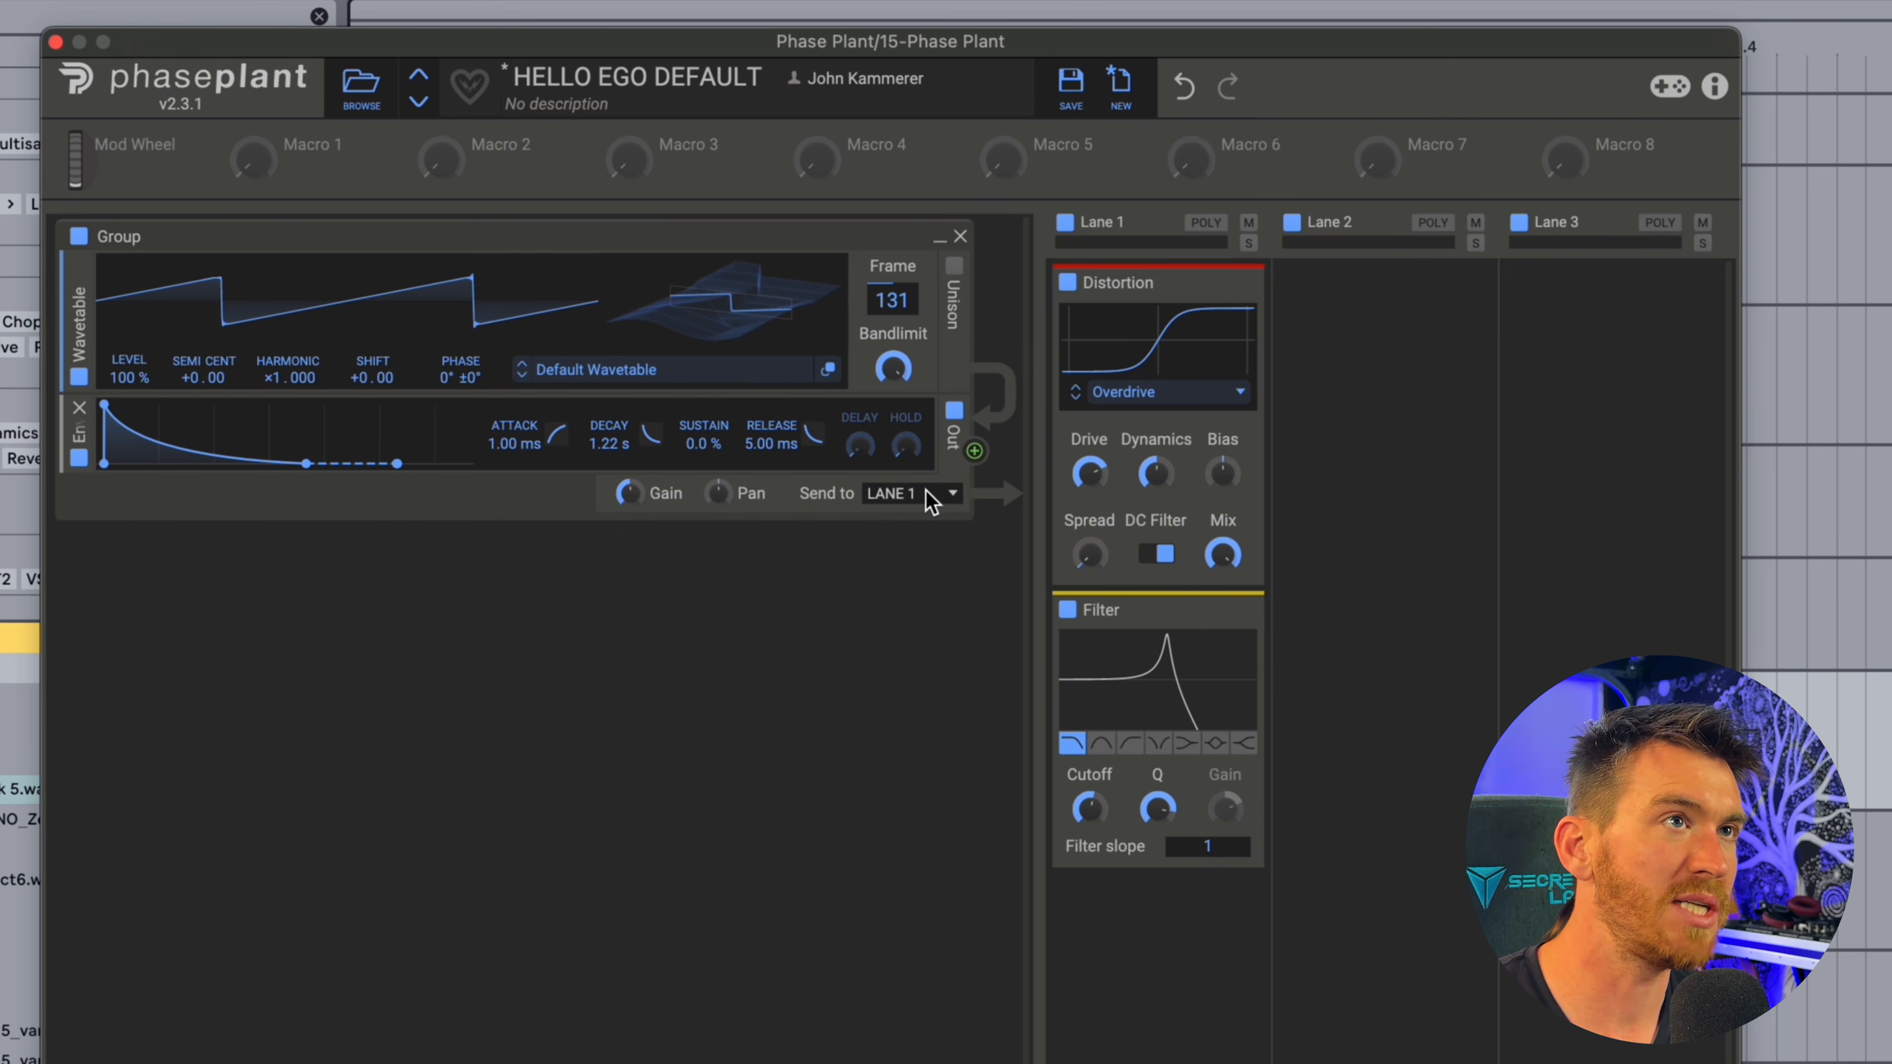
Try routing Lane 2's output directly to the master.
mouse_move(1365, 263)
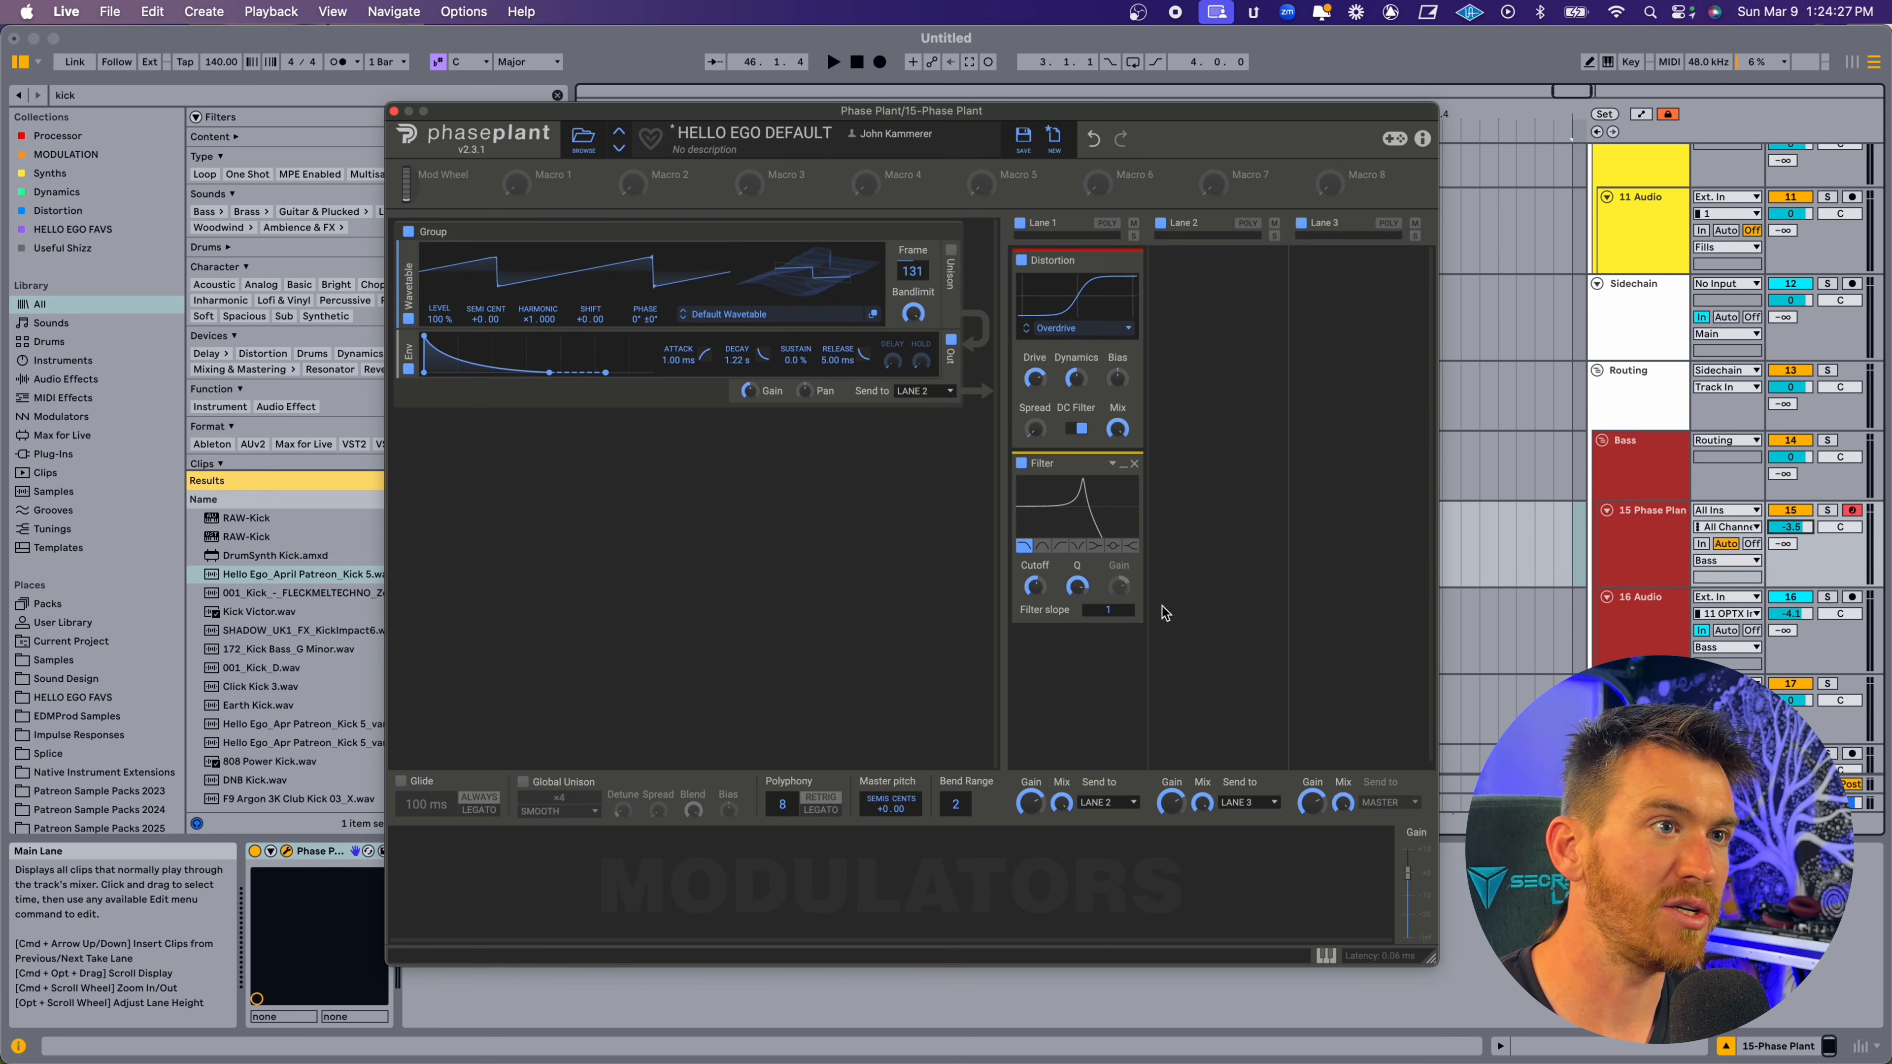
left_click(1252, 803)
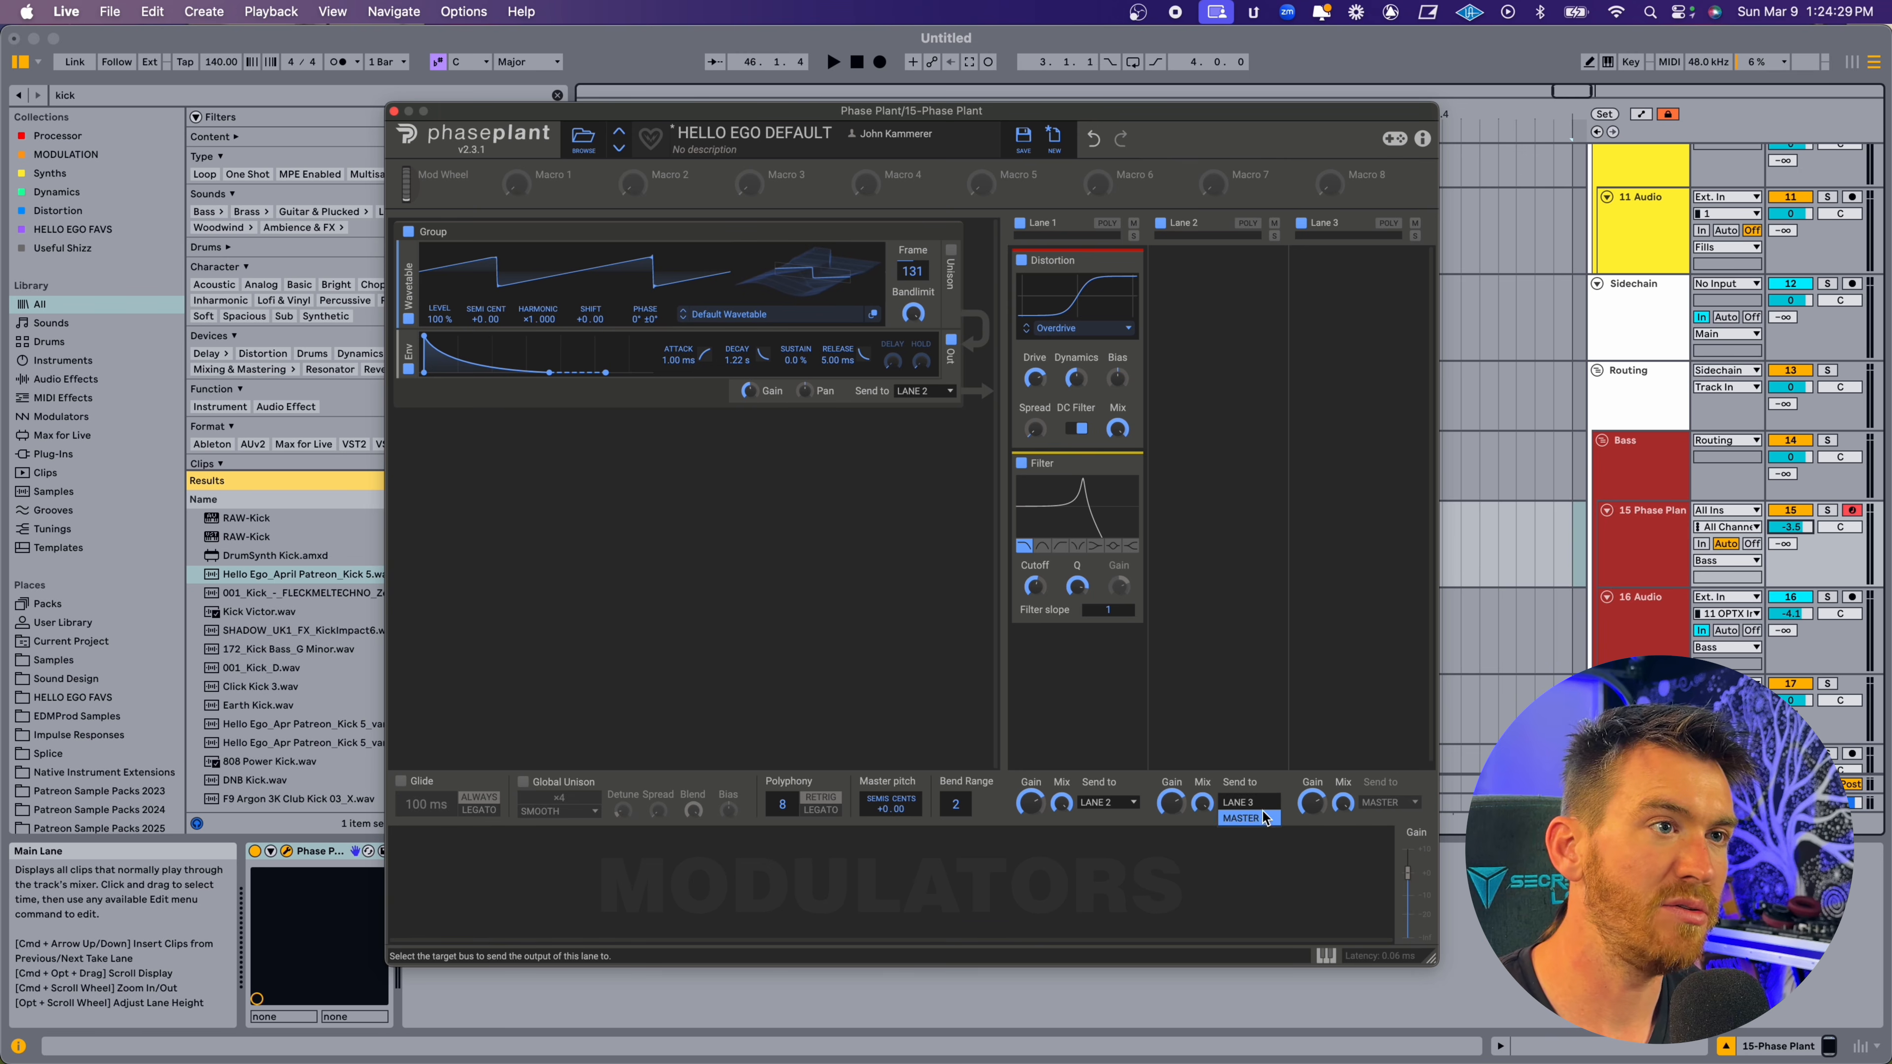
left_click(1264, 817)
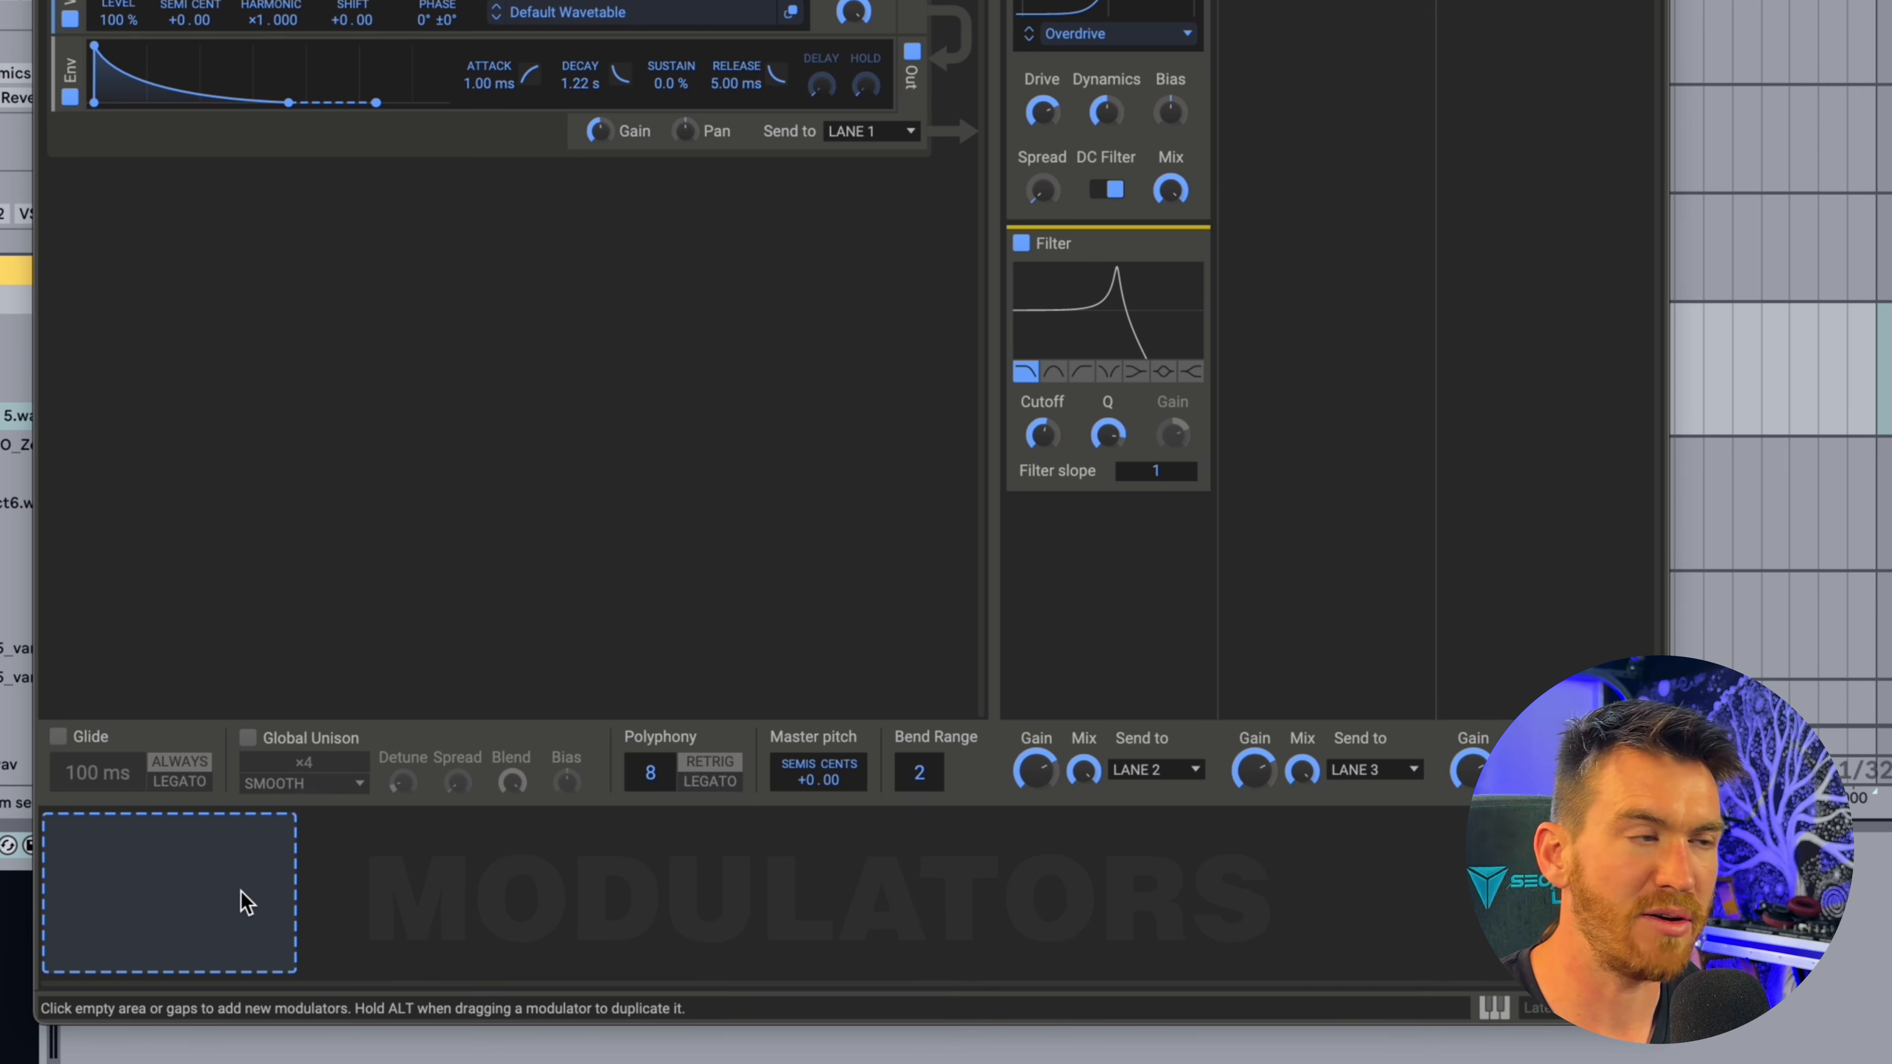
Add an LFO modulator and assign it to the Filter's cutoff with a positive modulation amount.
left_click(246, 902)
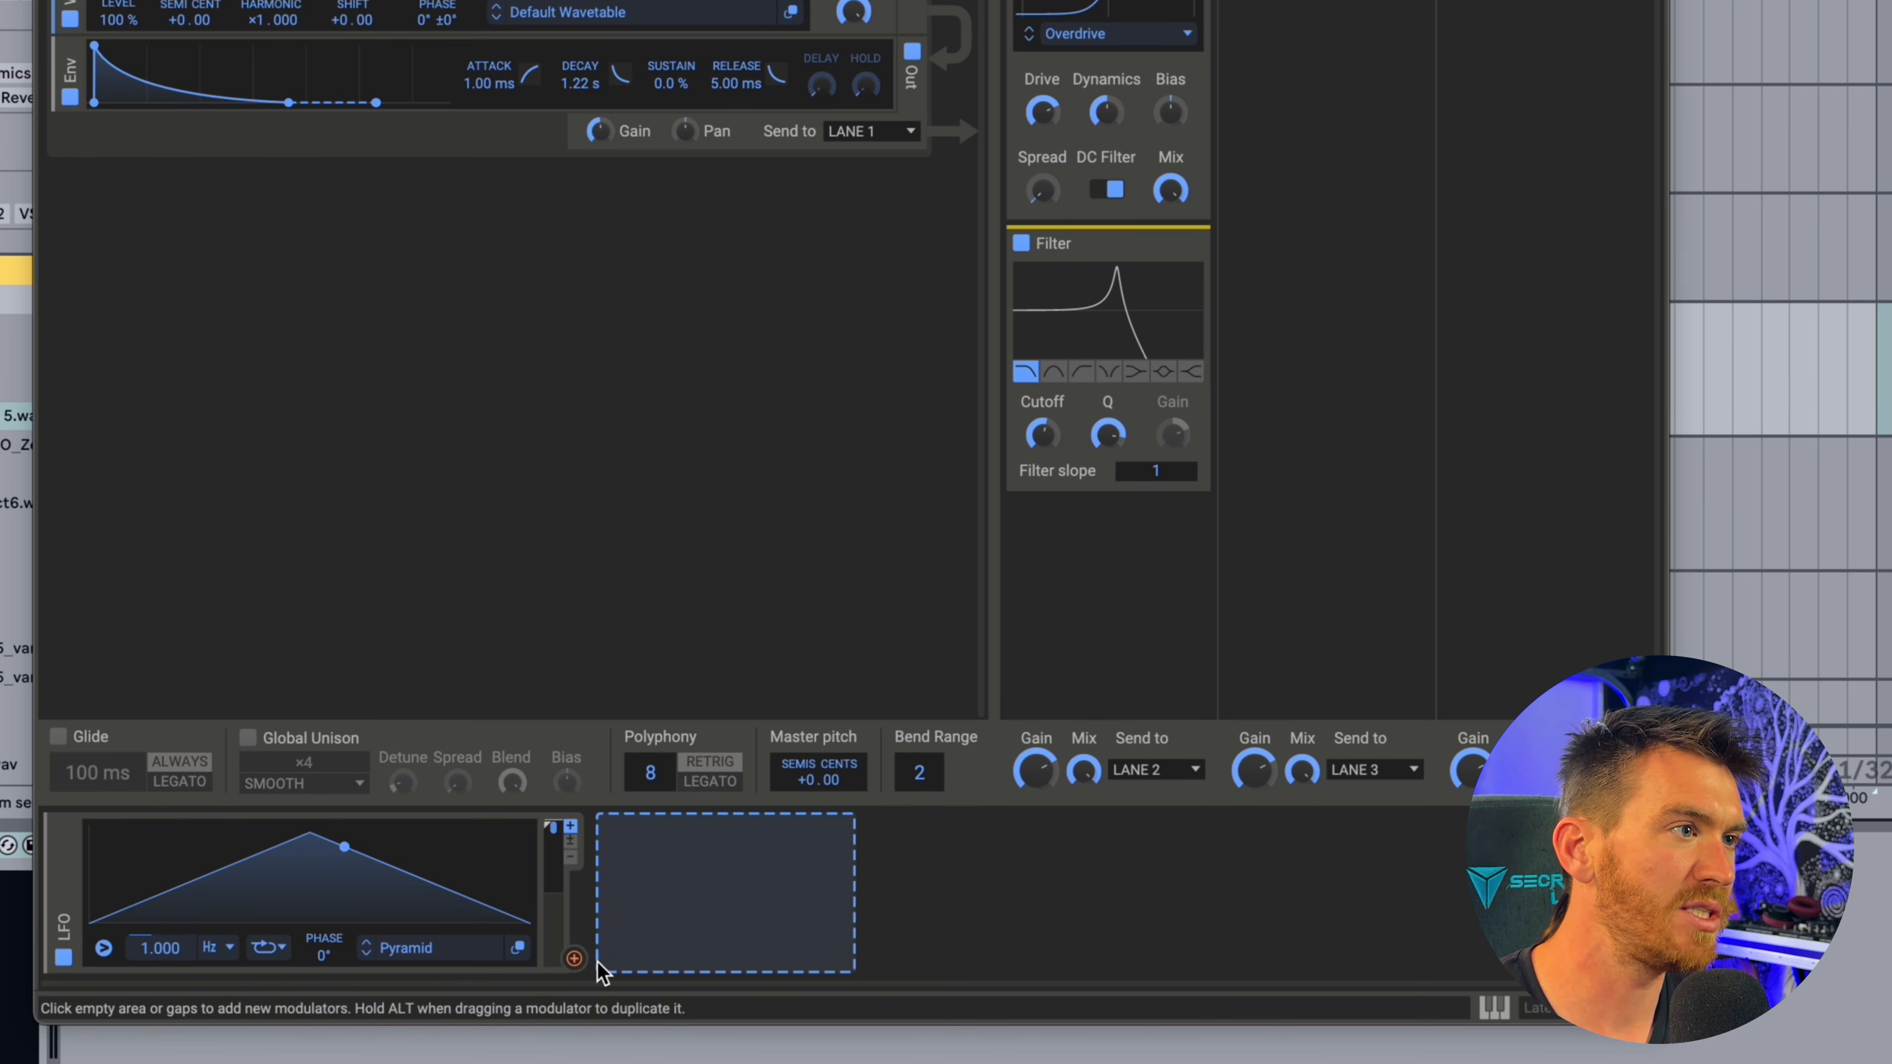
left_click(575, 962)
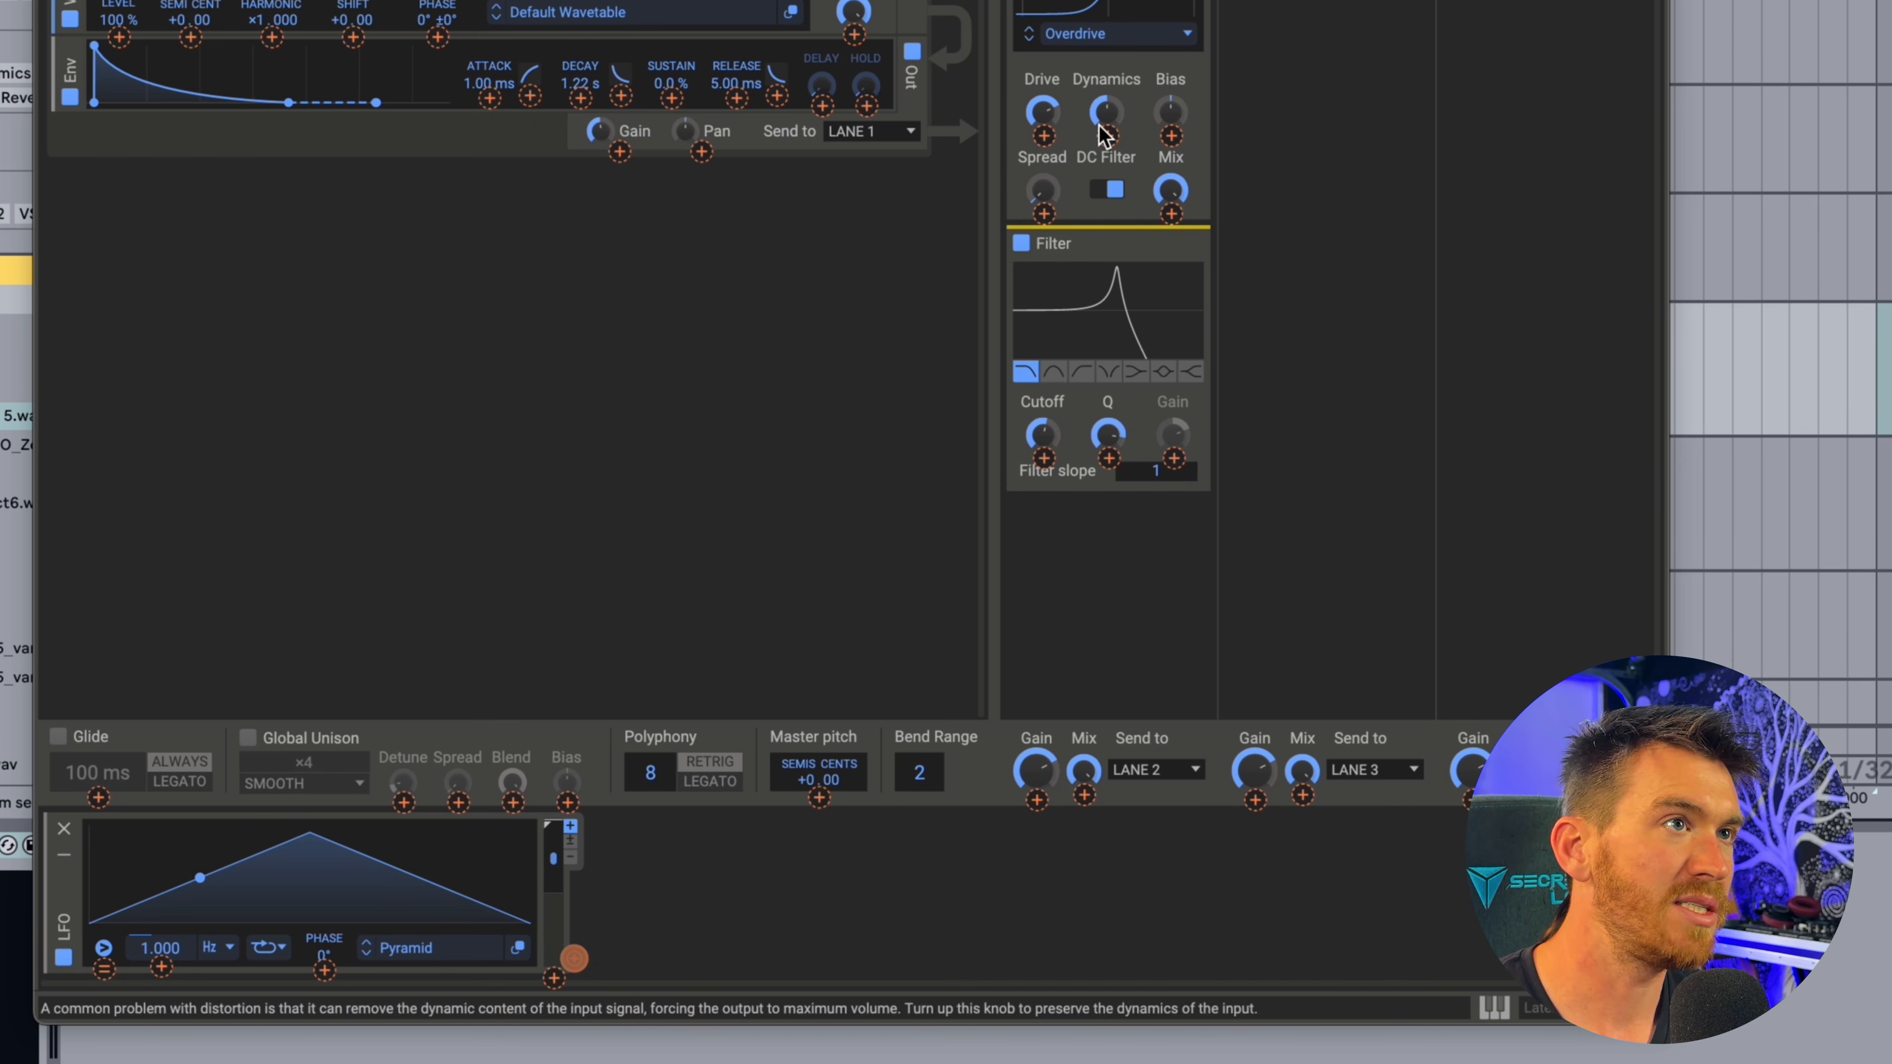
left_click(1044, 459)
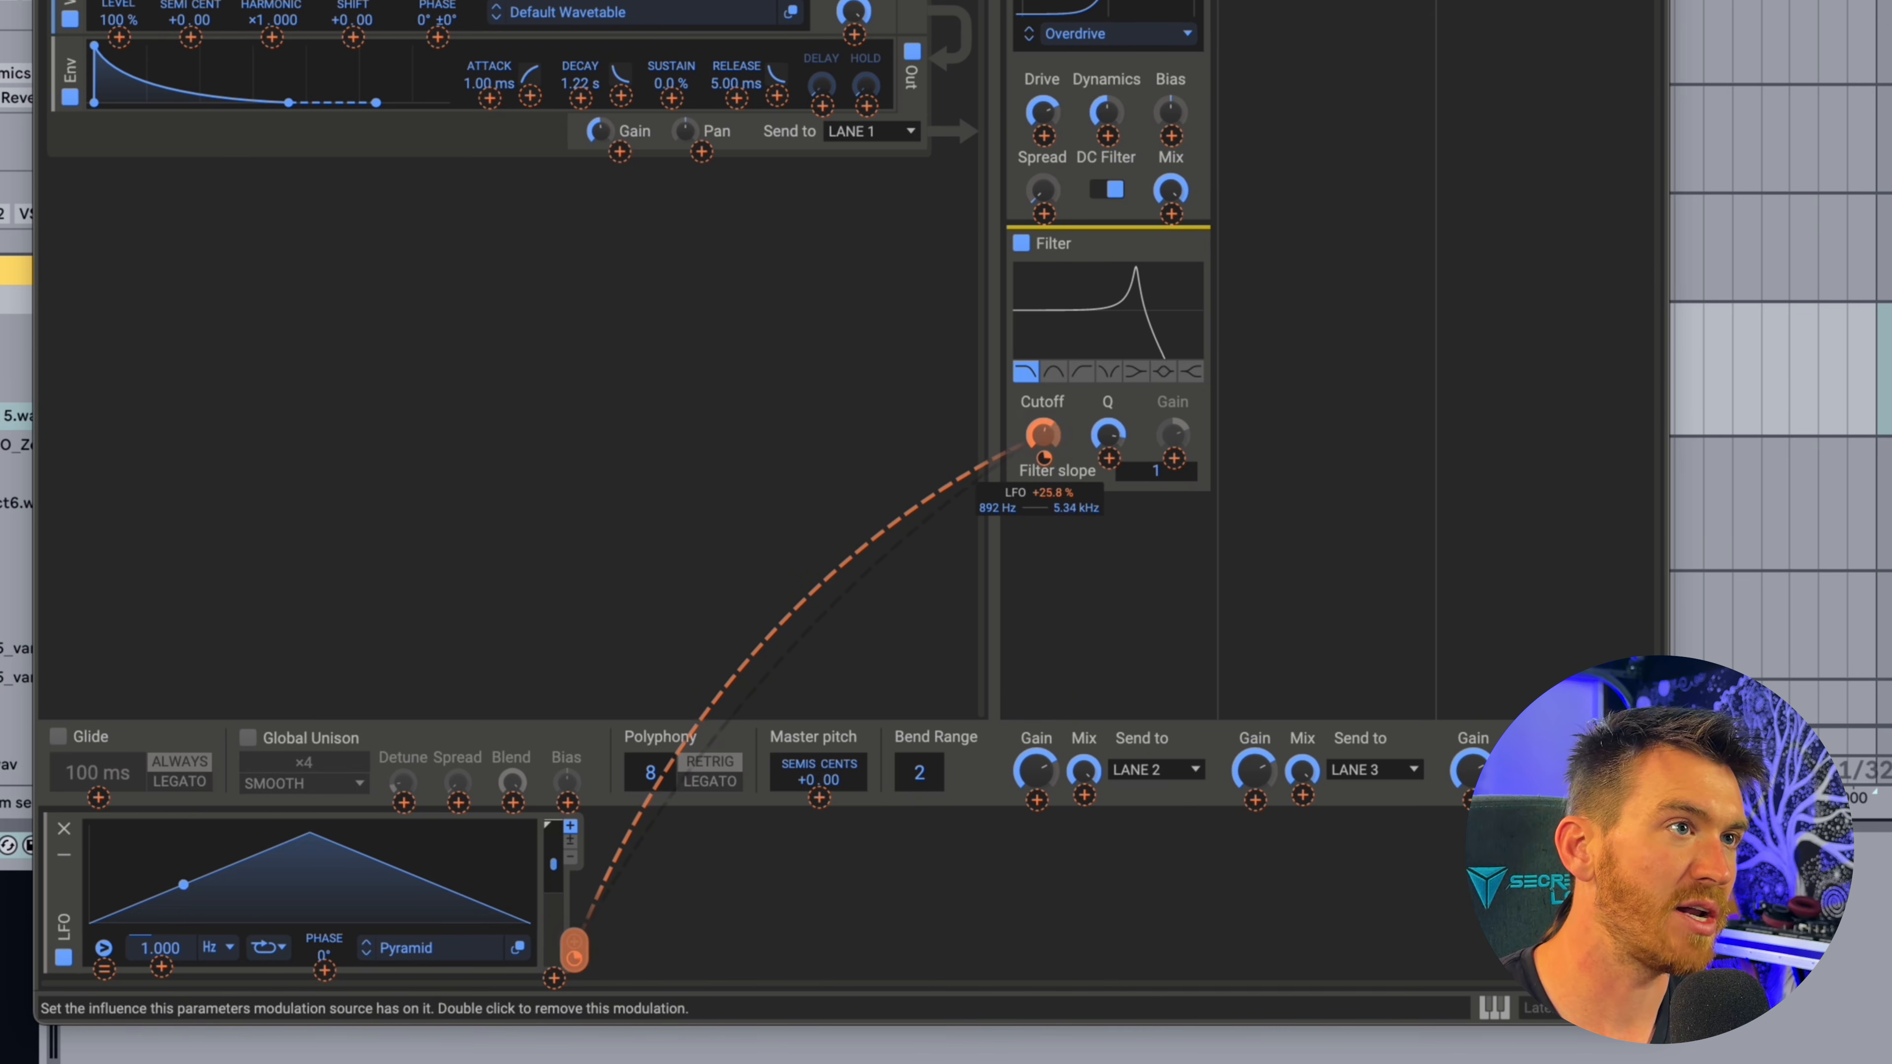
mouse_move(1051, 463)
left_mouse_down()
mouse_move(1051, 522)
mouse_move(1048, 469)
left_mouse_up()
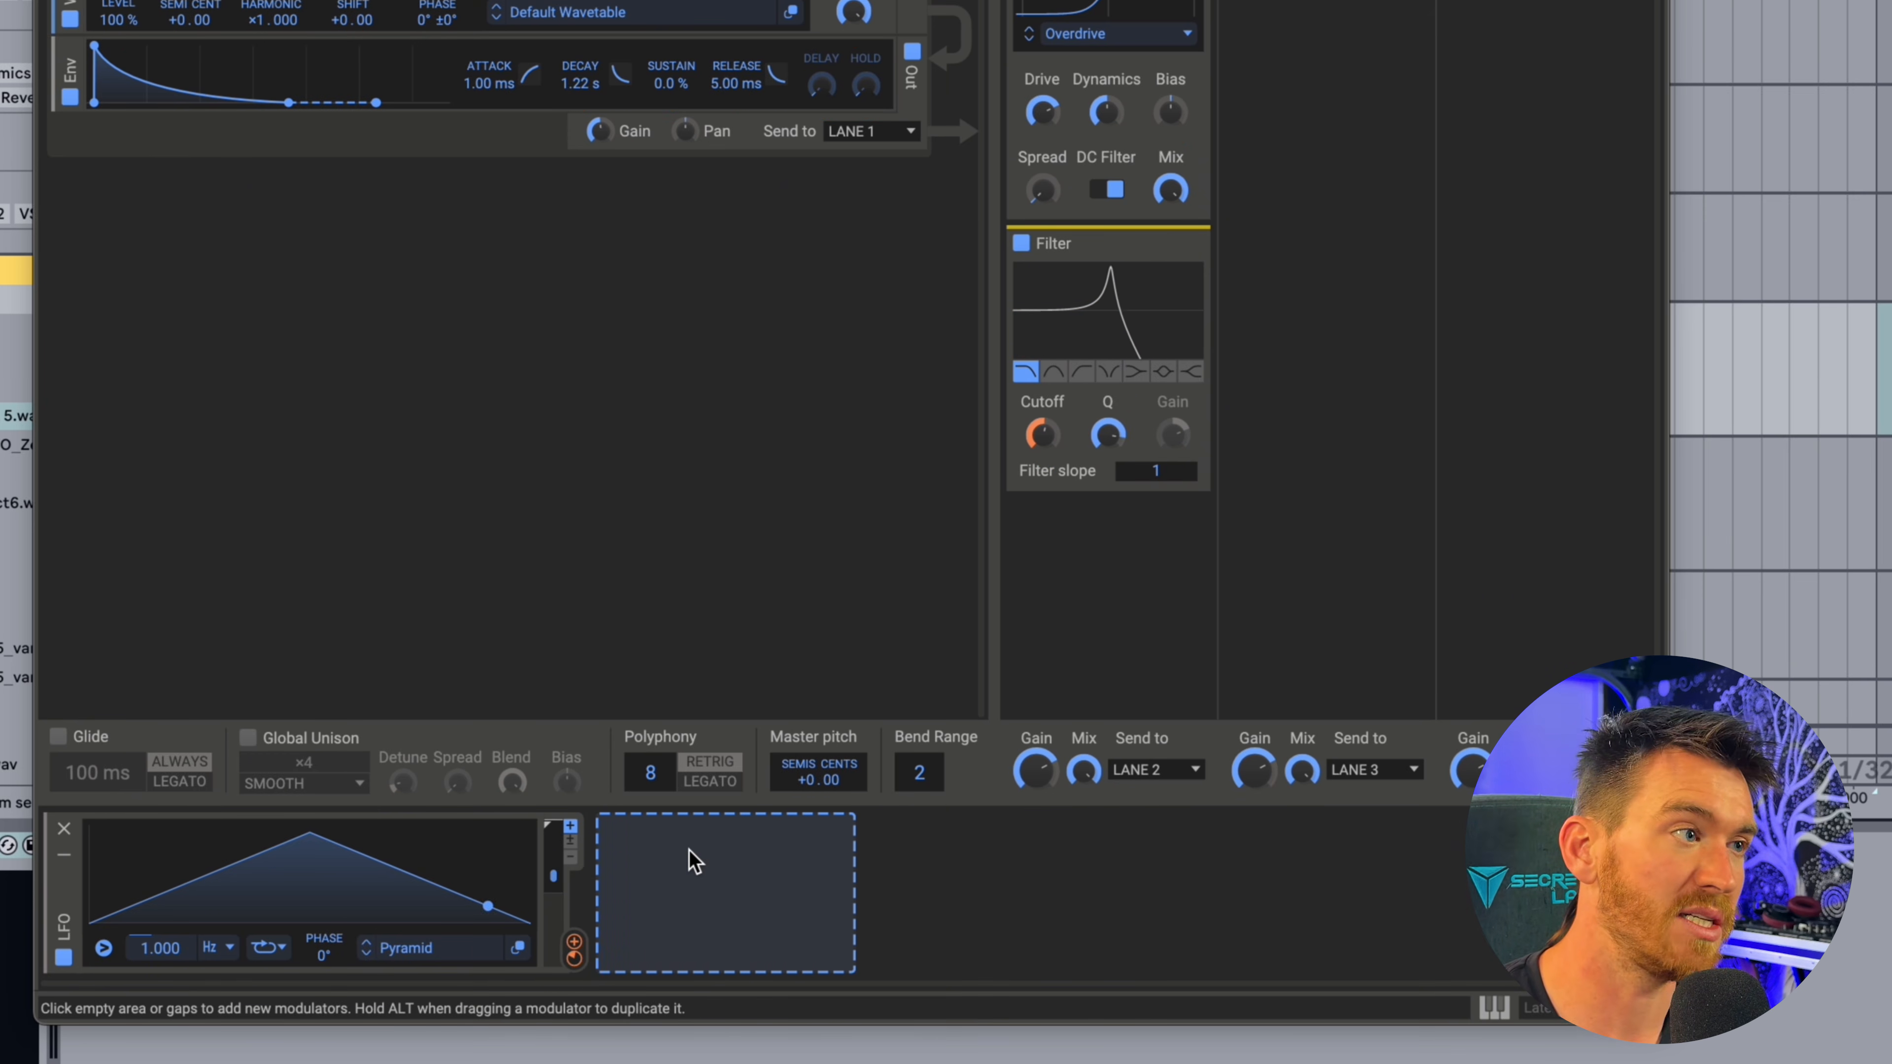
Start adding a second modulator next to the LFO.
left_click(691, 862)
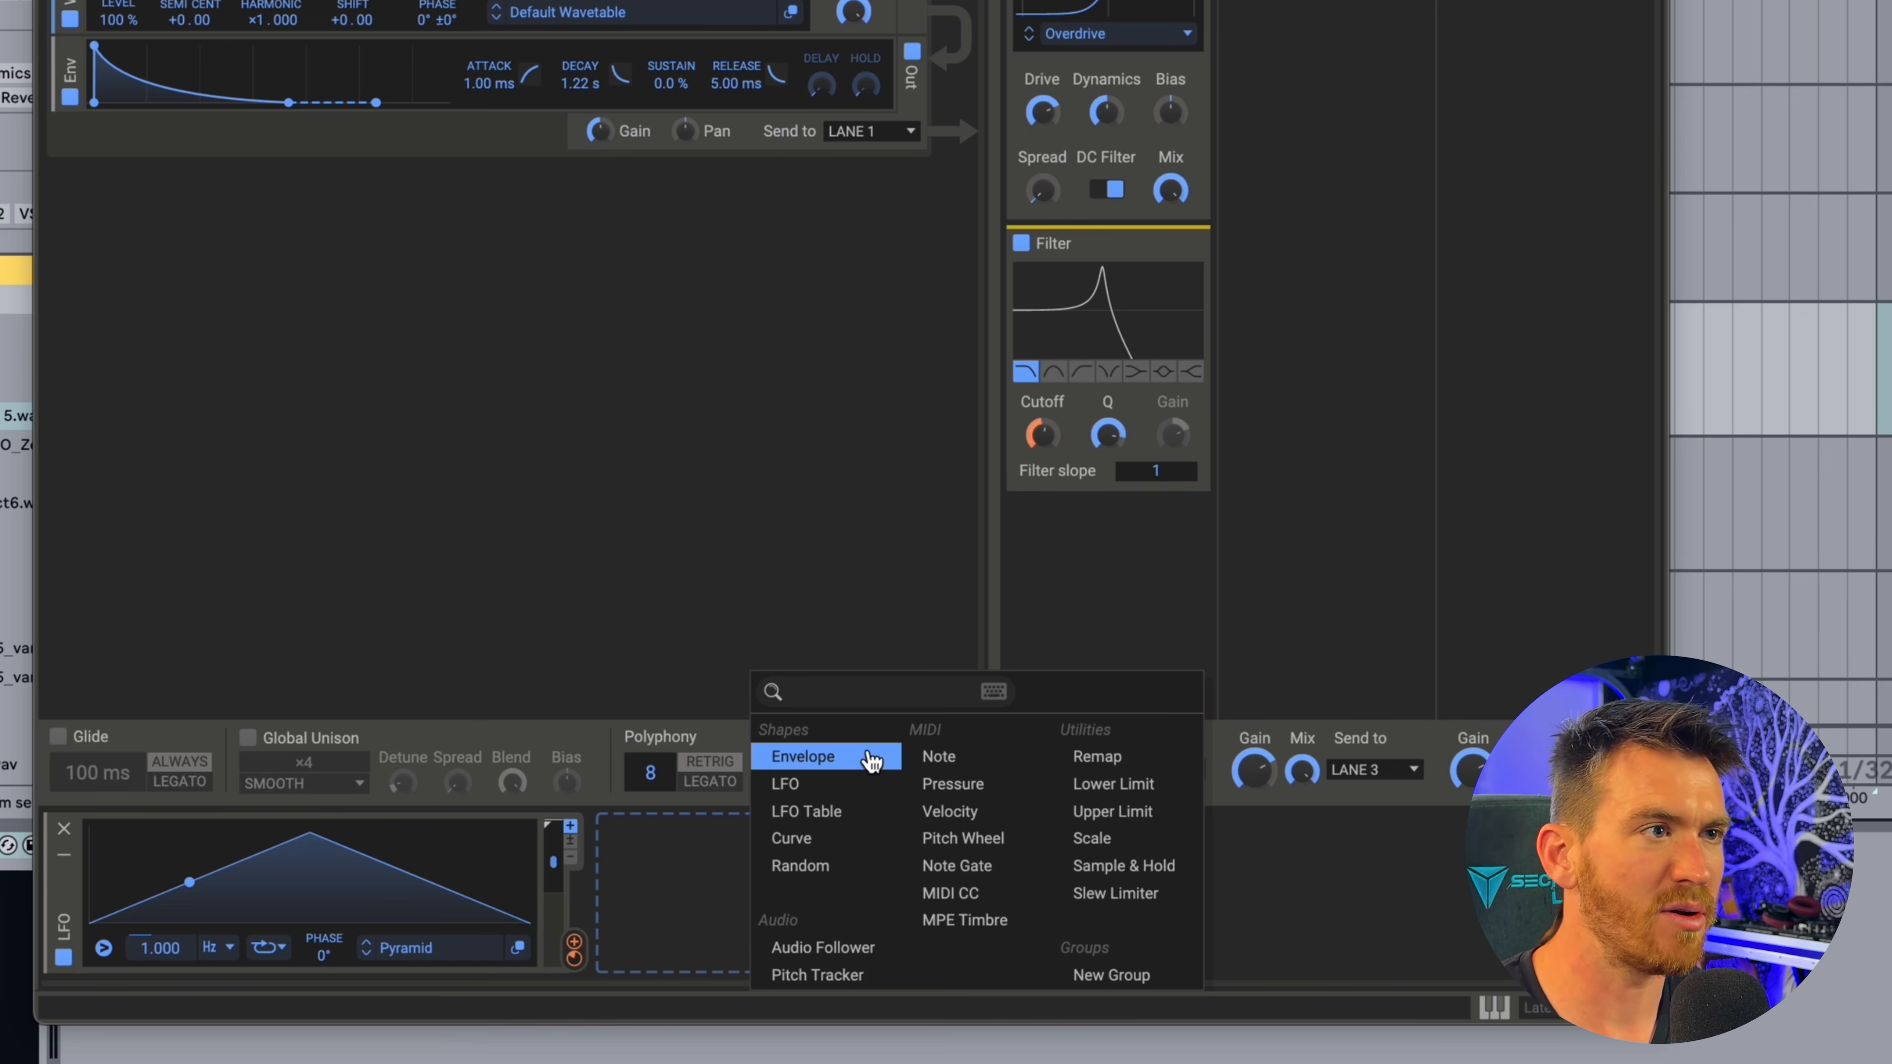
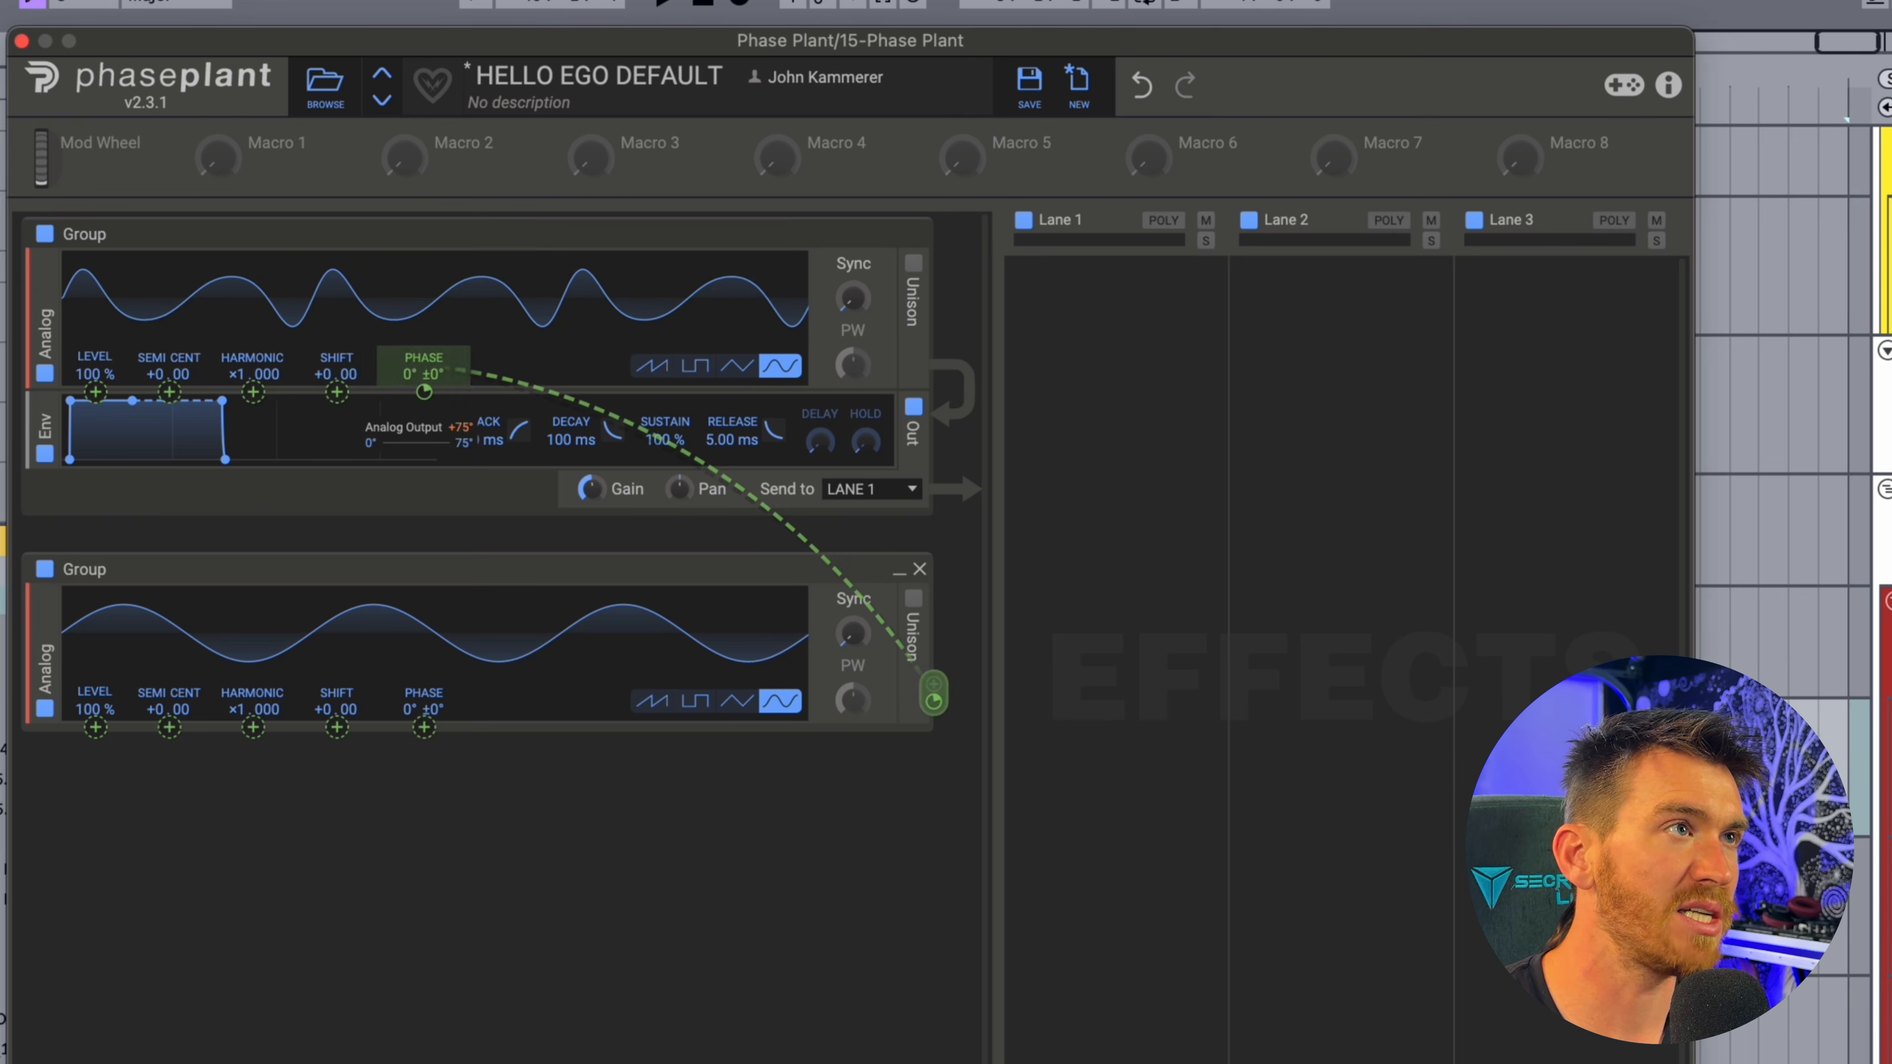
Set the second Analog's harmonic to ×3 and adjust its phase modulation of the first Analog.
left_click_drag(239, 710, 239, 686)
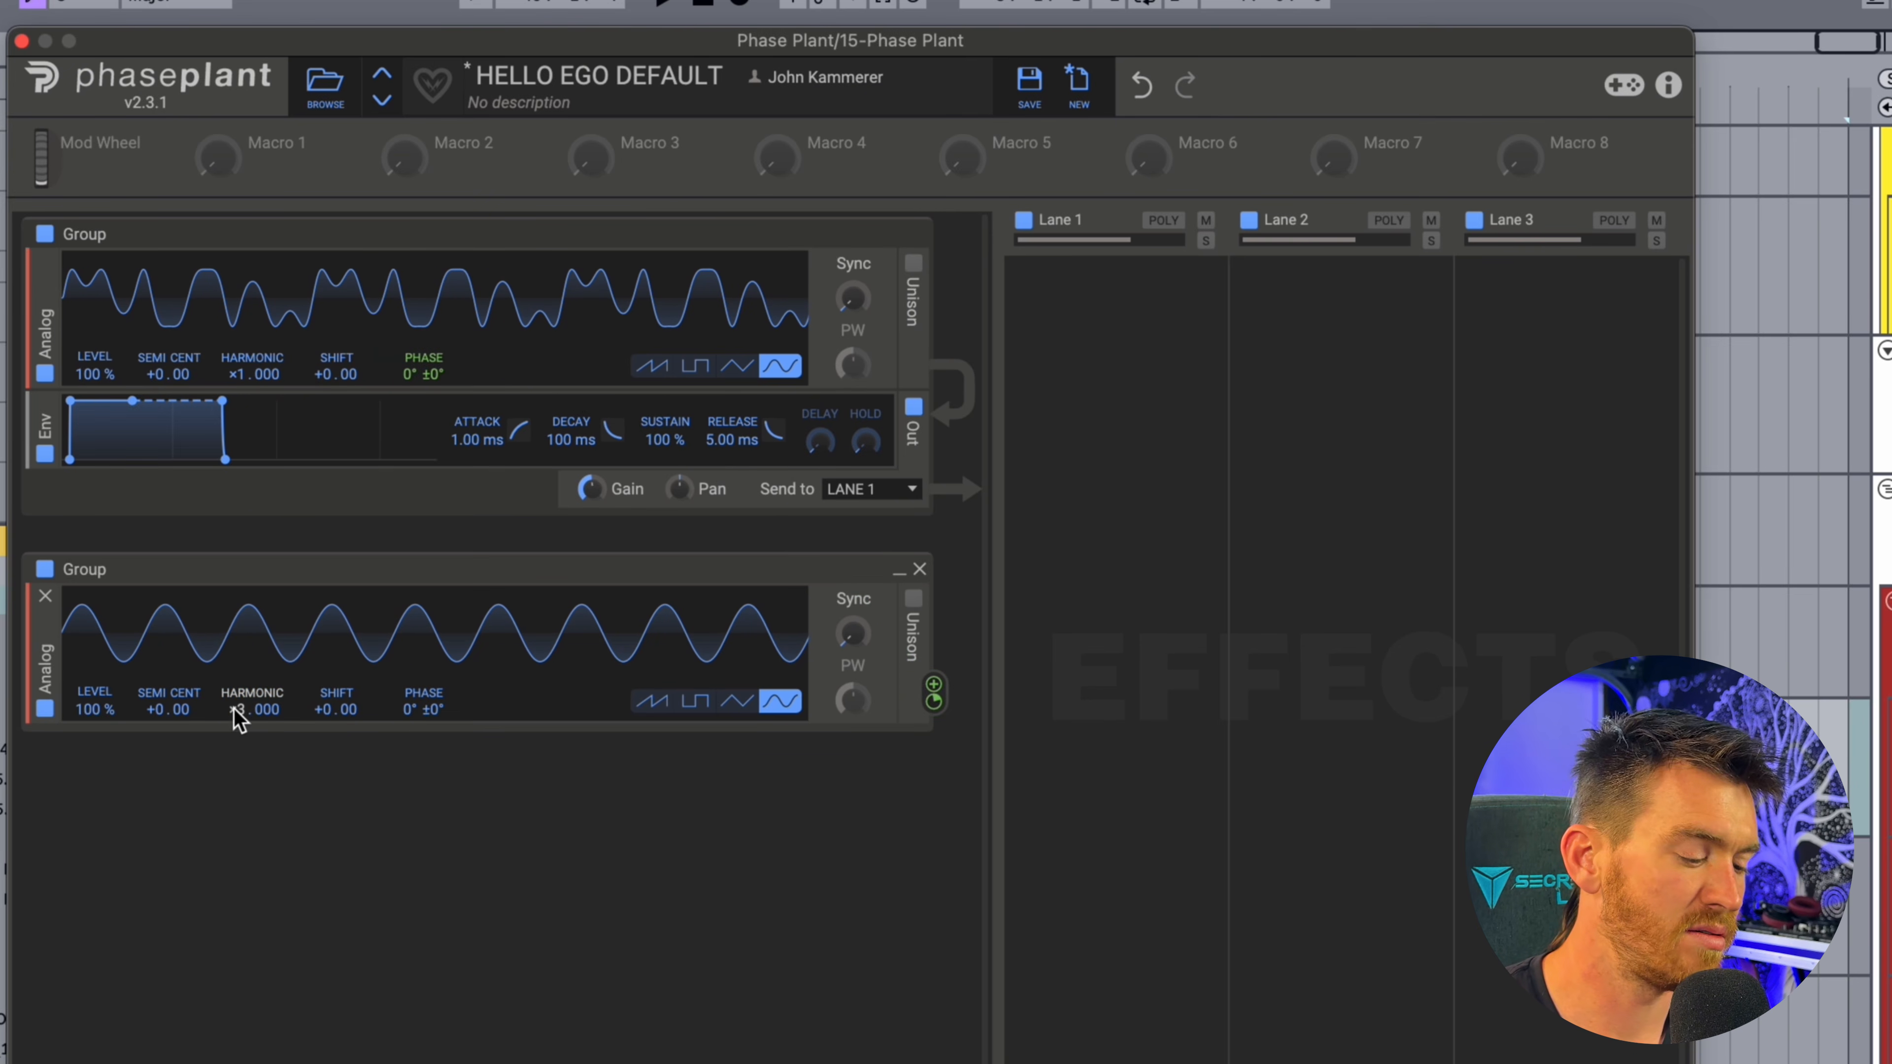
left_click_drag(423, 392, 424, 377)
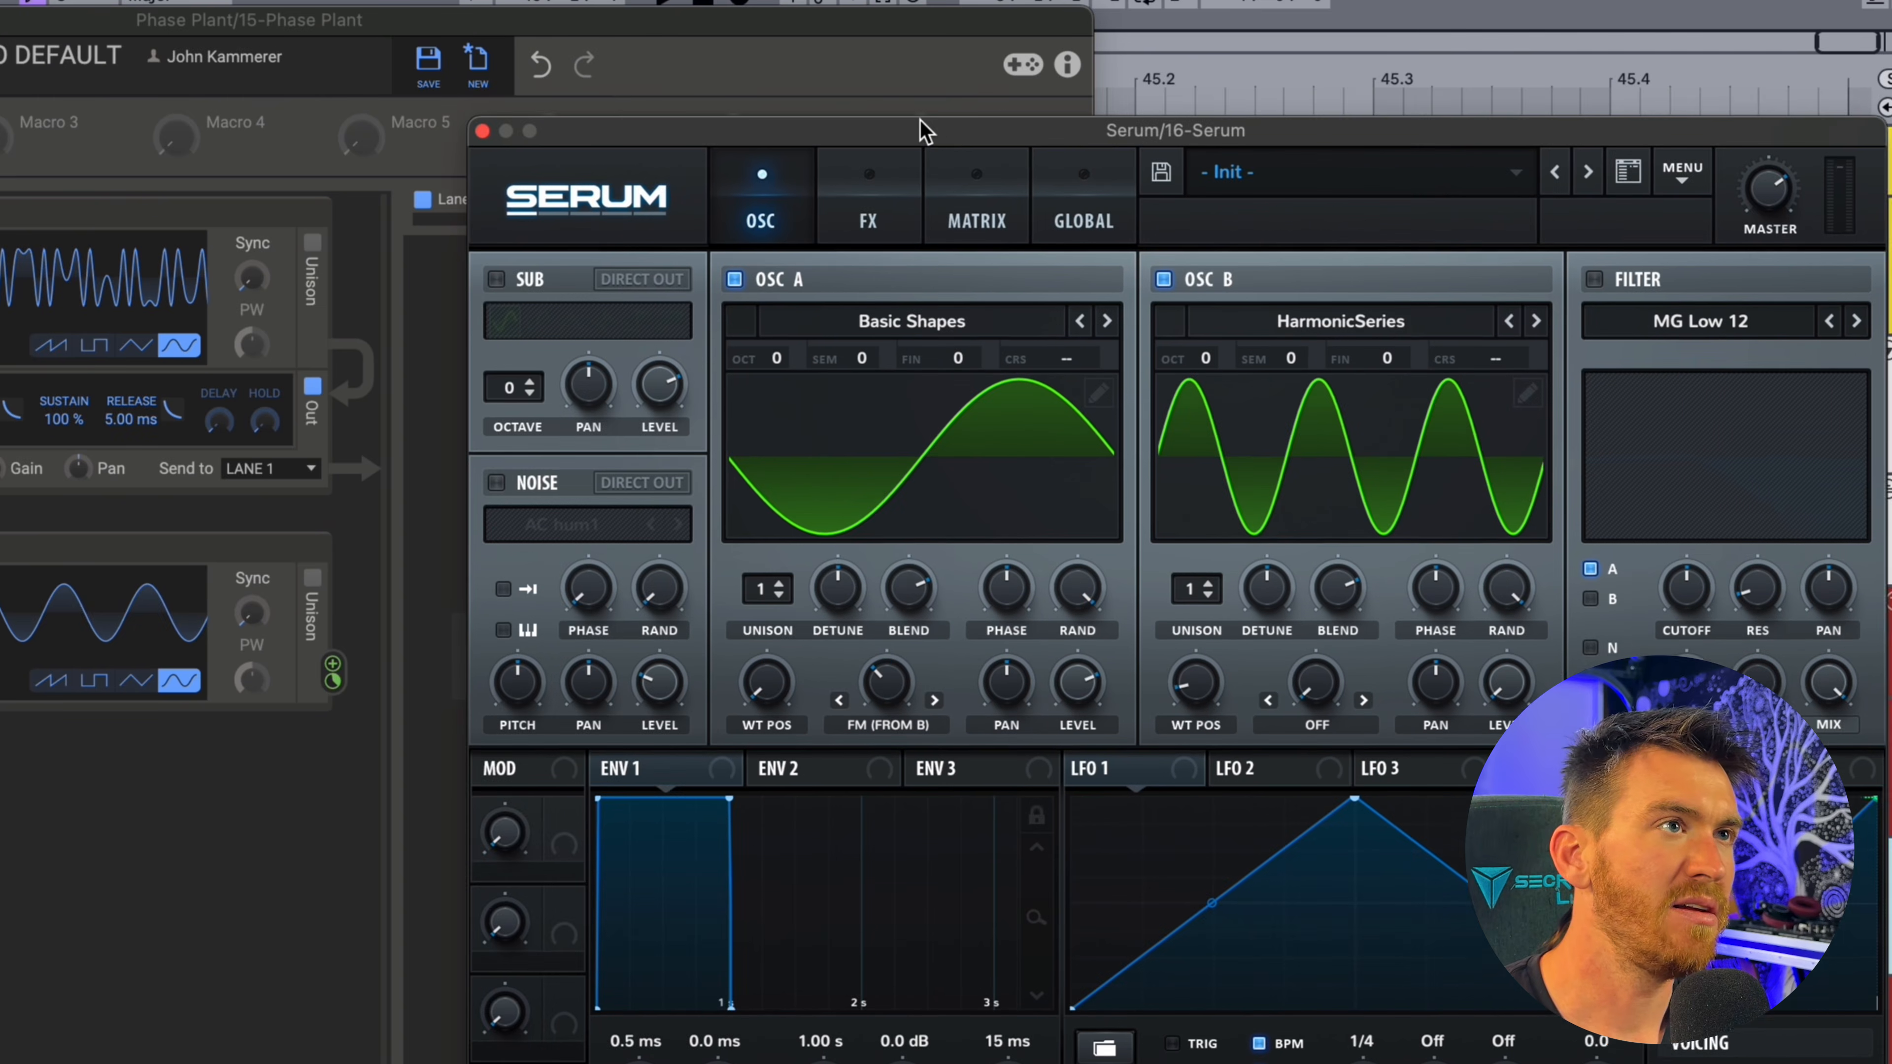
left_click_drag(921, 120, 919, 91)
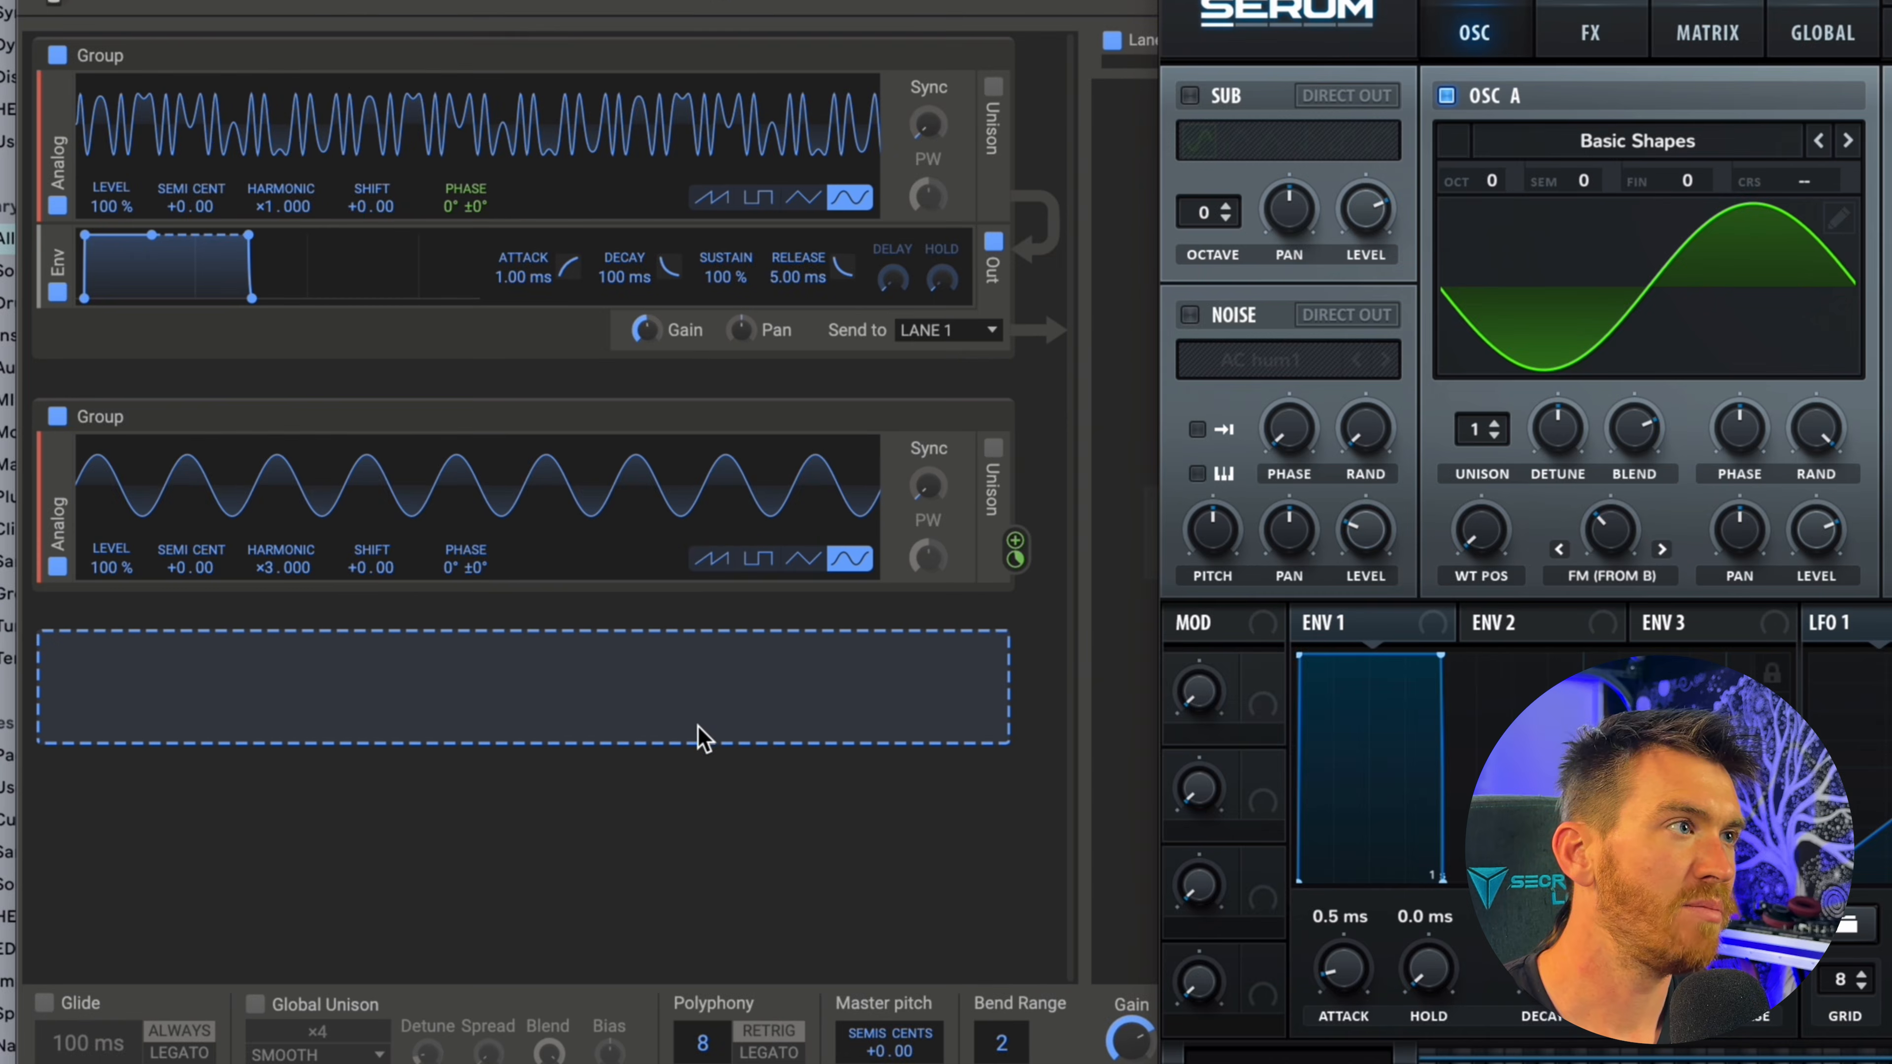
Add a third Analog generator in a new group and set it to a square wave.
left_click(355, 706)
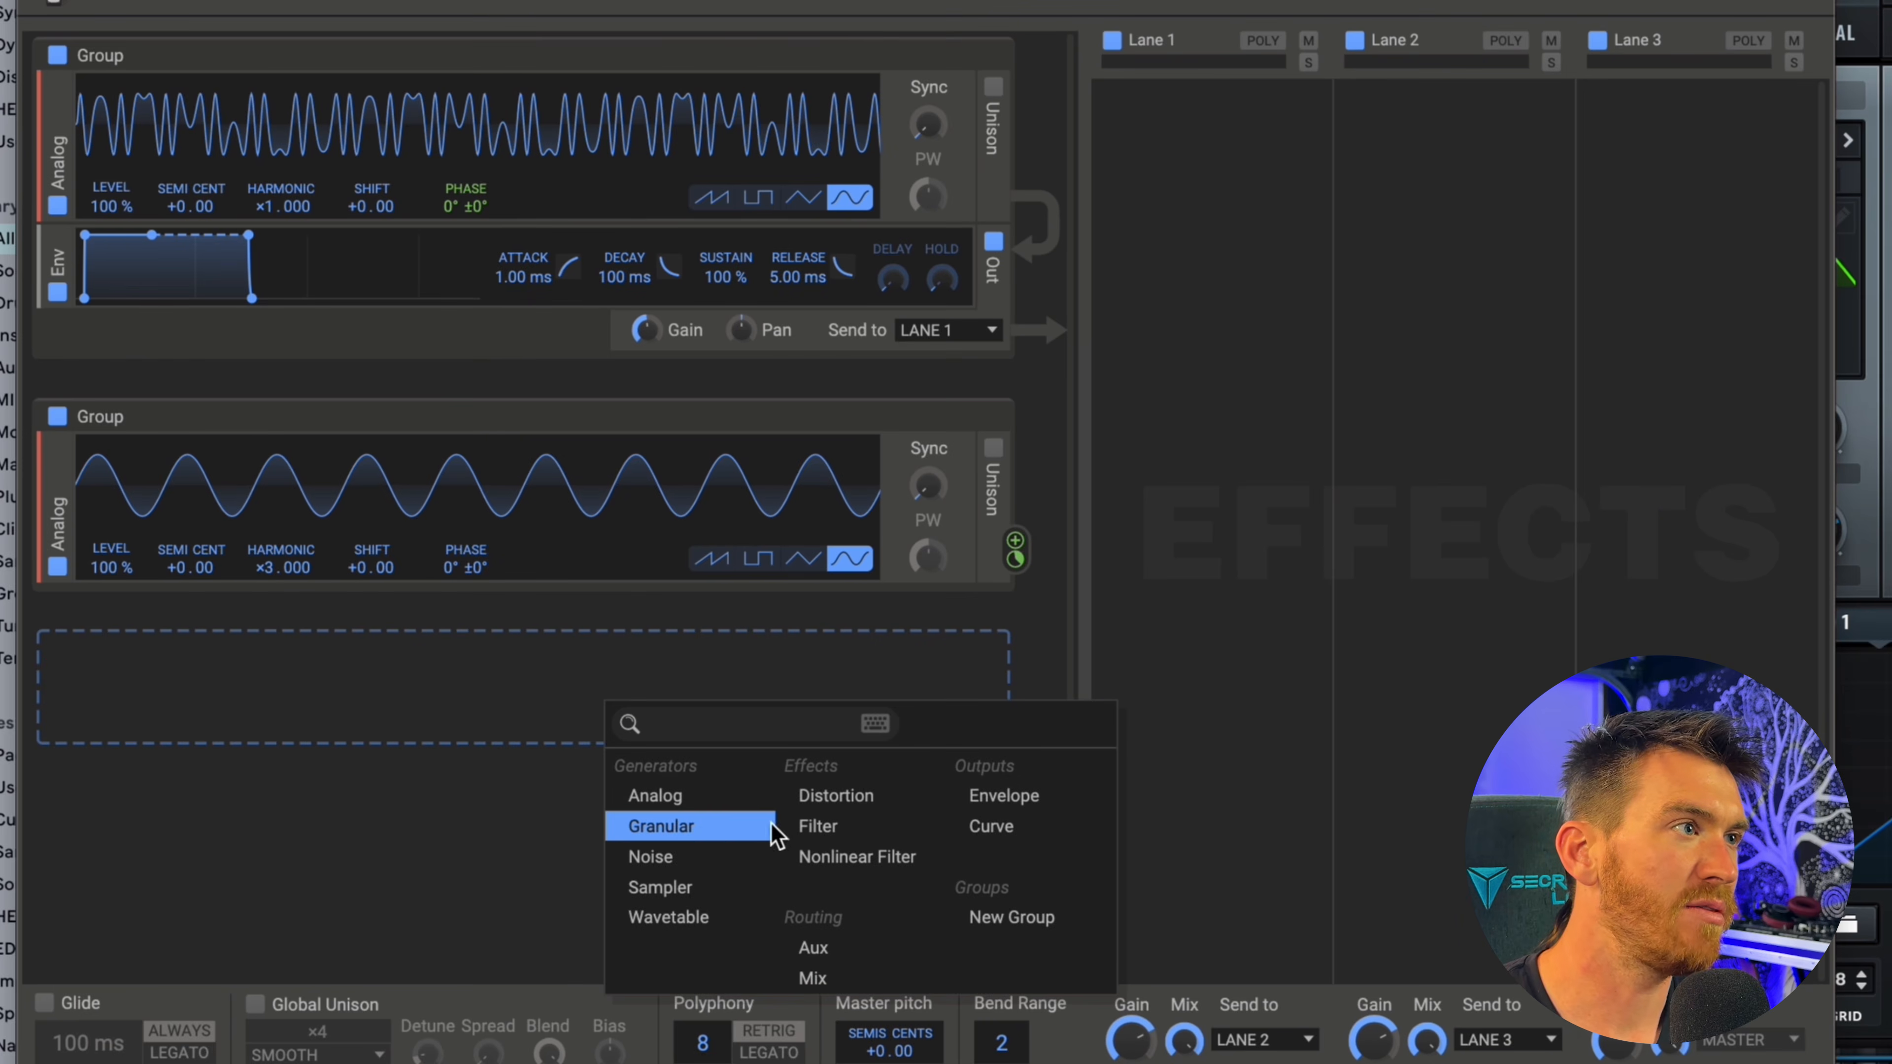
left_click(667, 796)
left_click(851, 792)
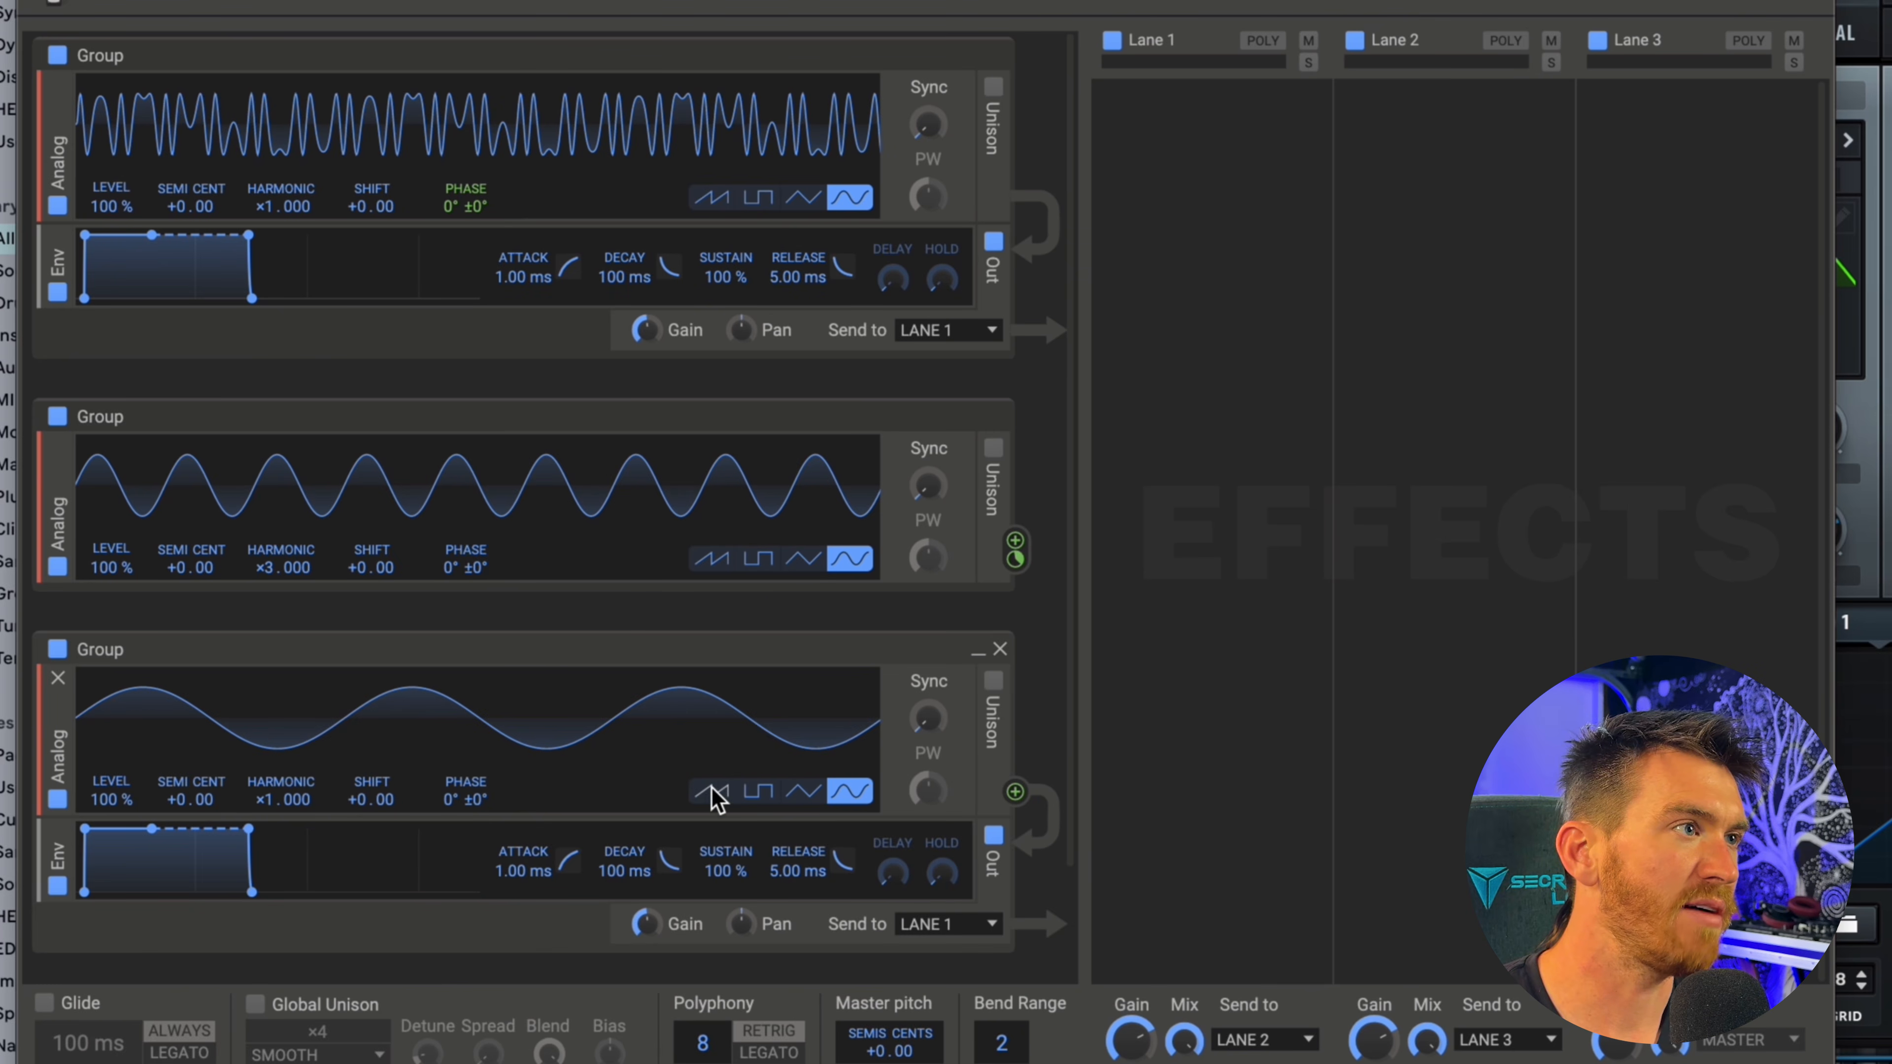
left_click(758, 792)
Modulate the second Analog's phase with the square Analog at harmonic ×6 and adjust the first Analog's phase modulation.
left_click_drag(1015, 792, 469, 585)
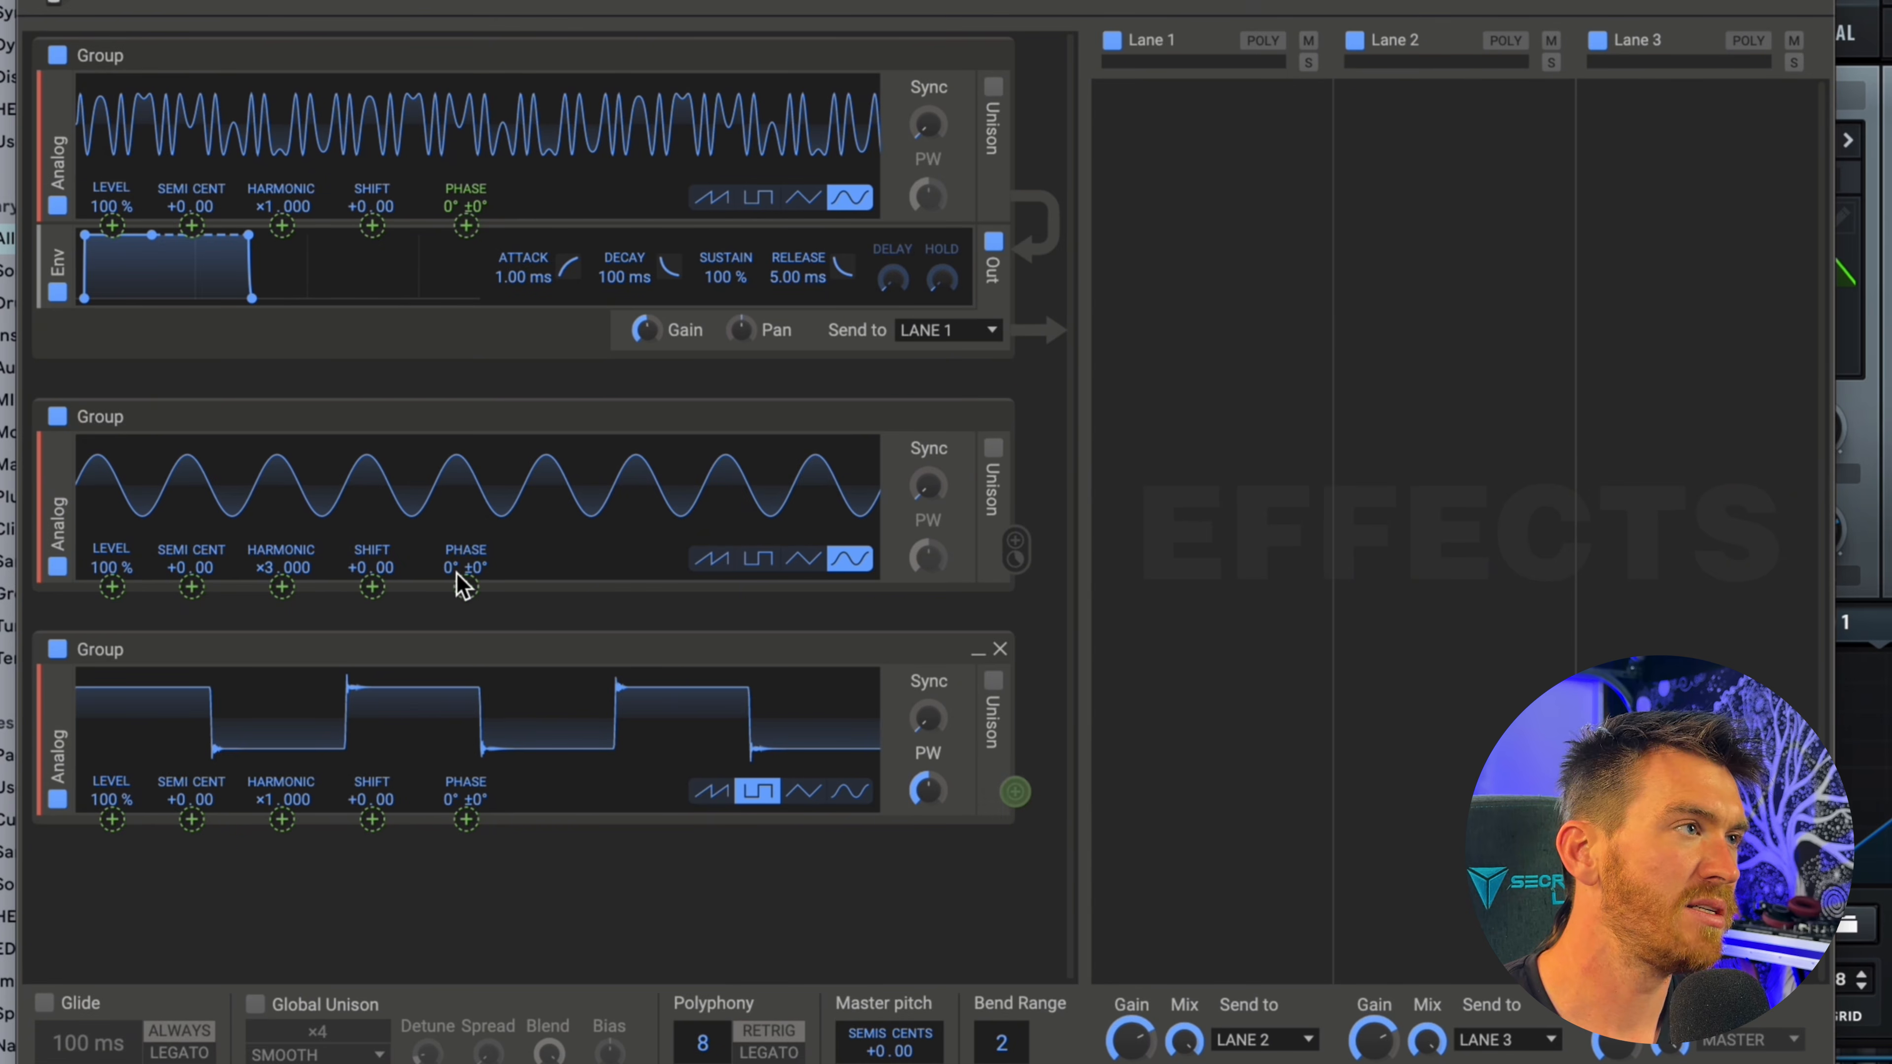
left_click_drag(291, 574, 465, 609)
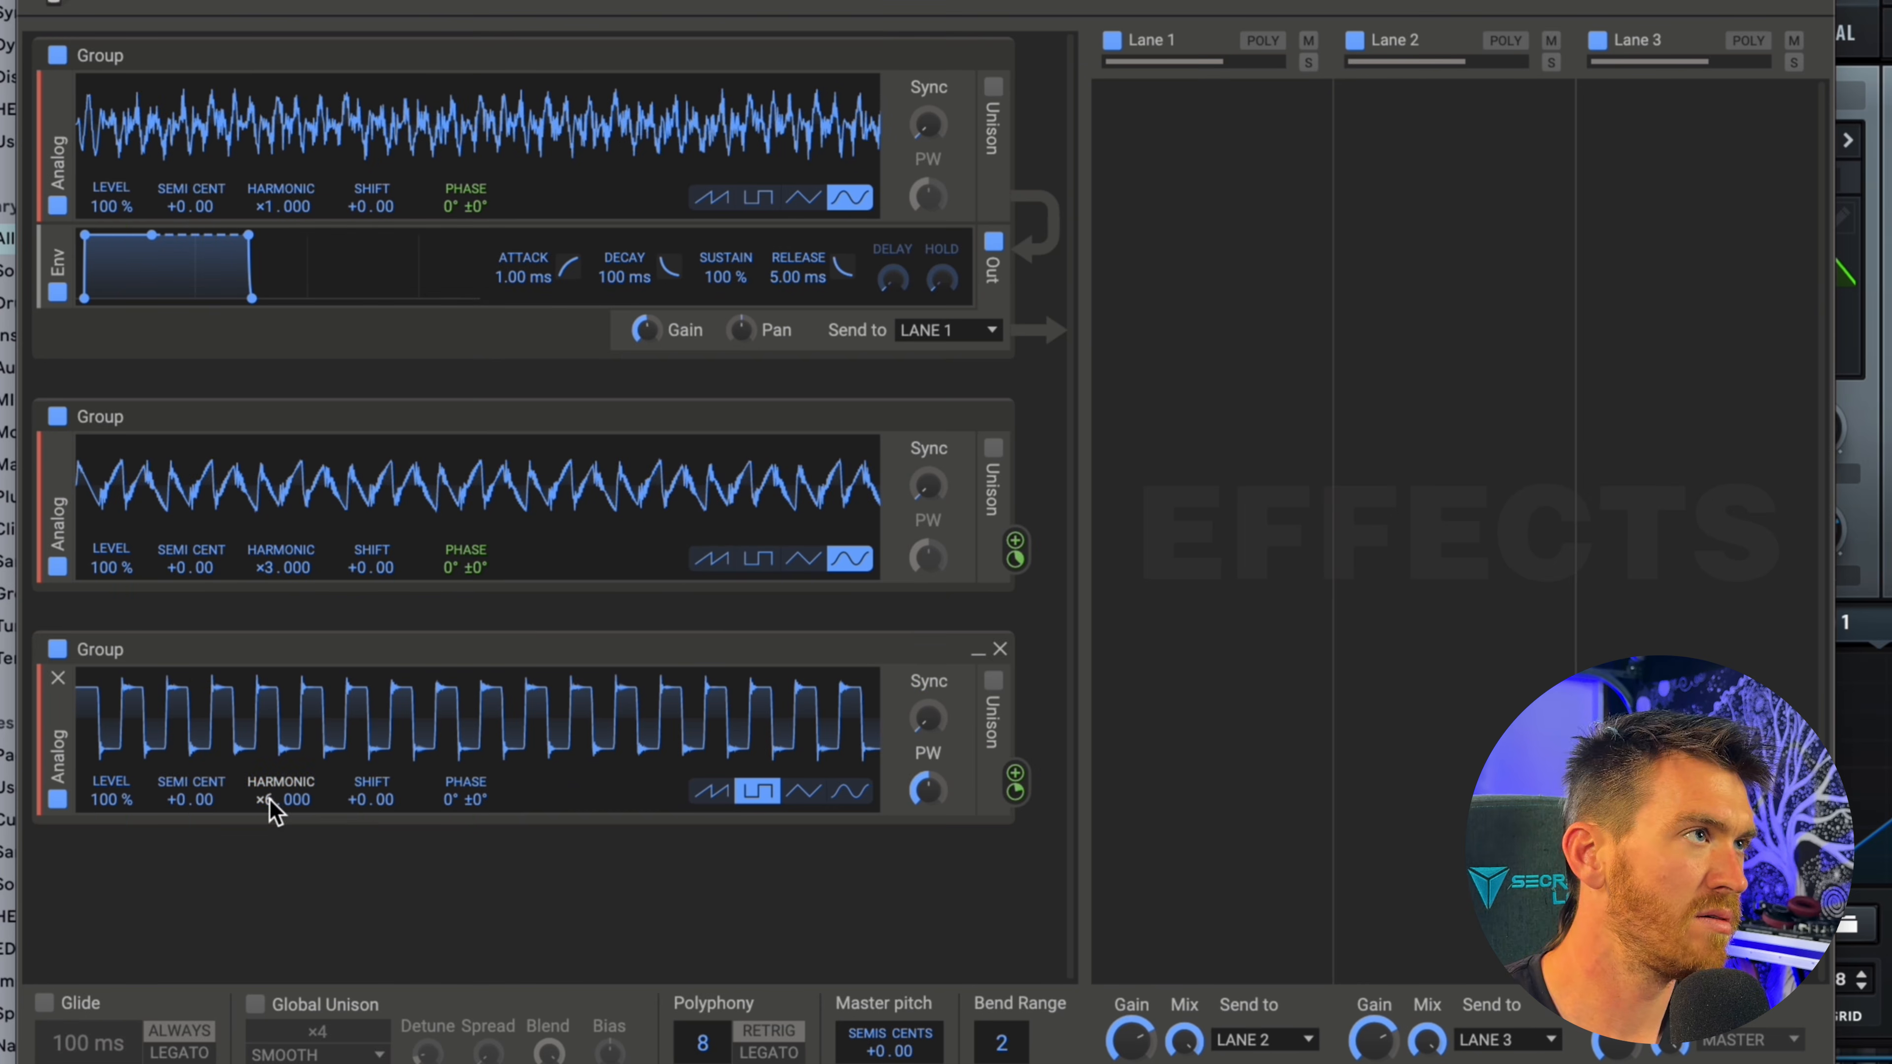
left_click_drag(466, 225, 467, 243)
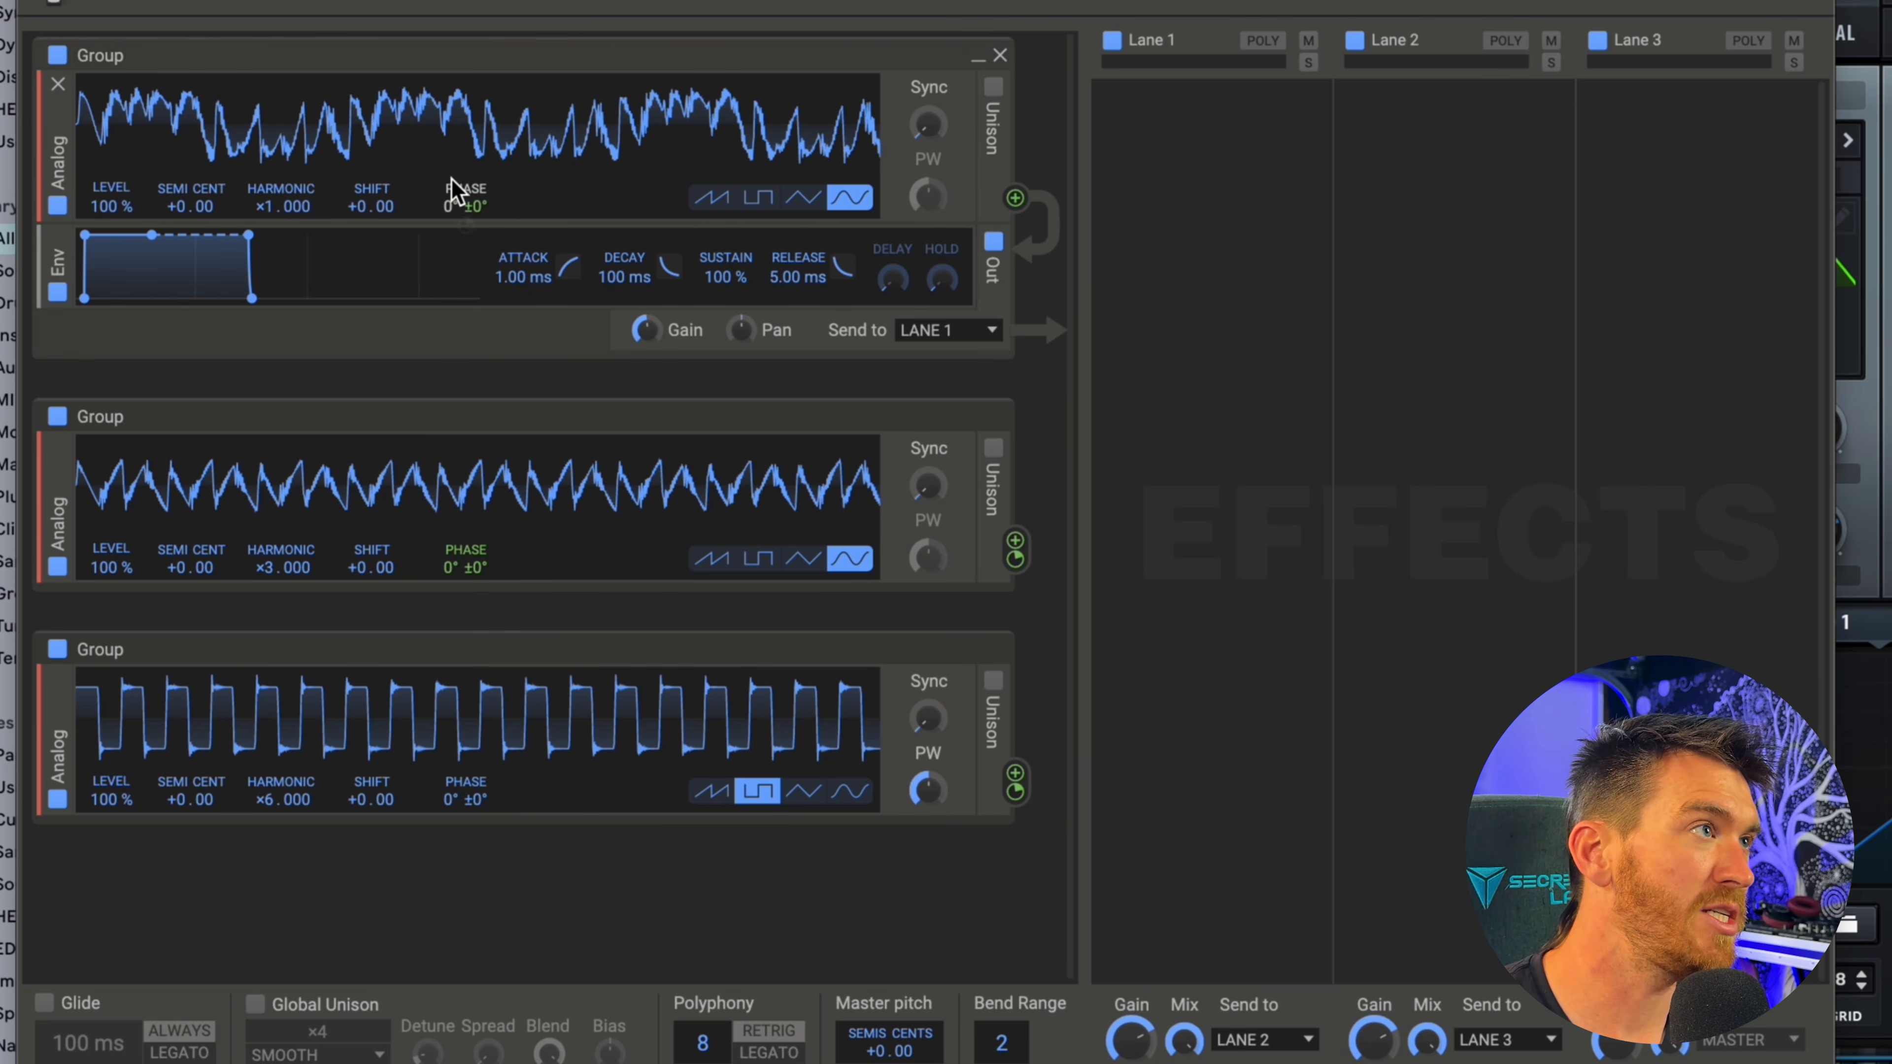
Insert a Filter between the Analog generator and the envelope in the first group.
left_click(290, 223)
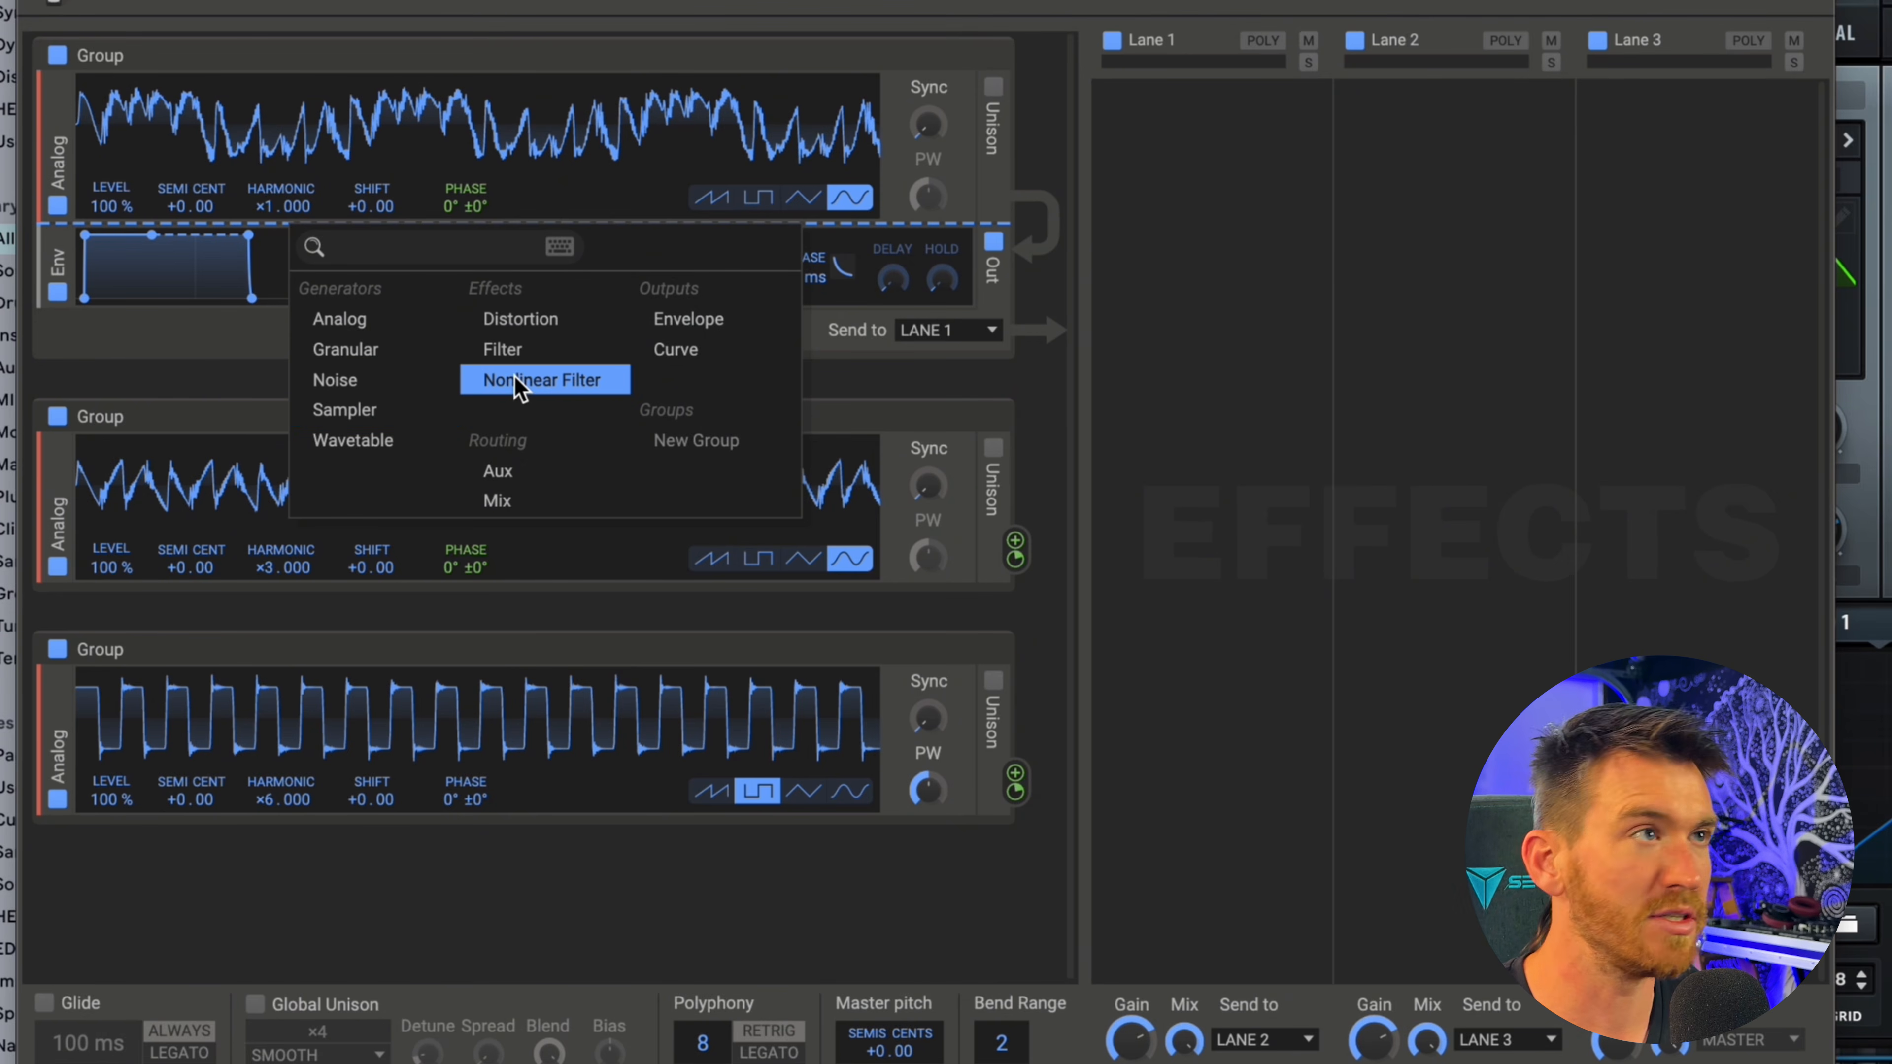
left_click(552, 350)
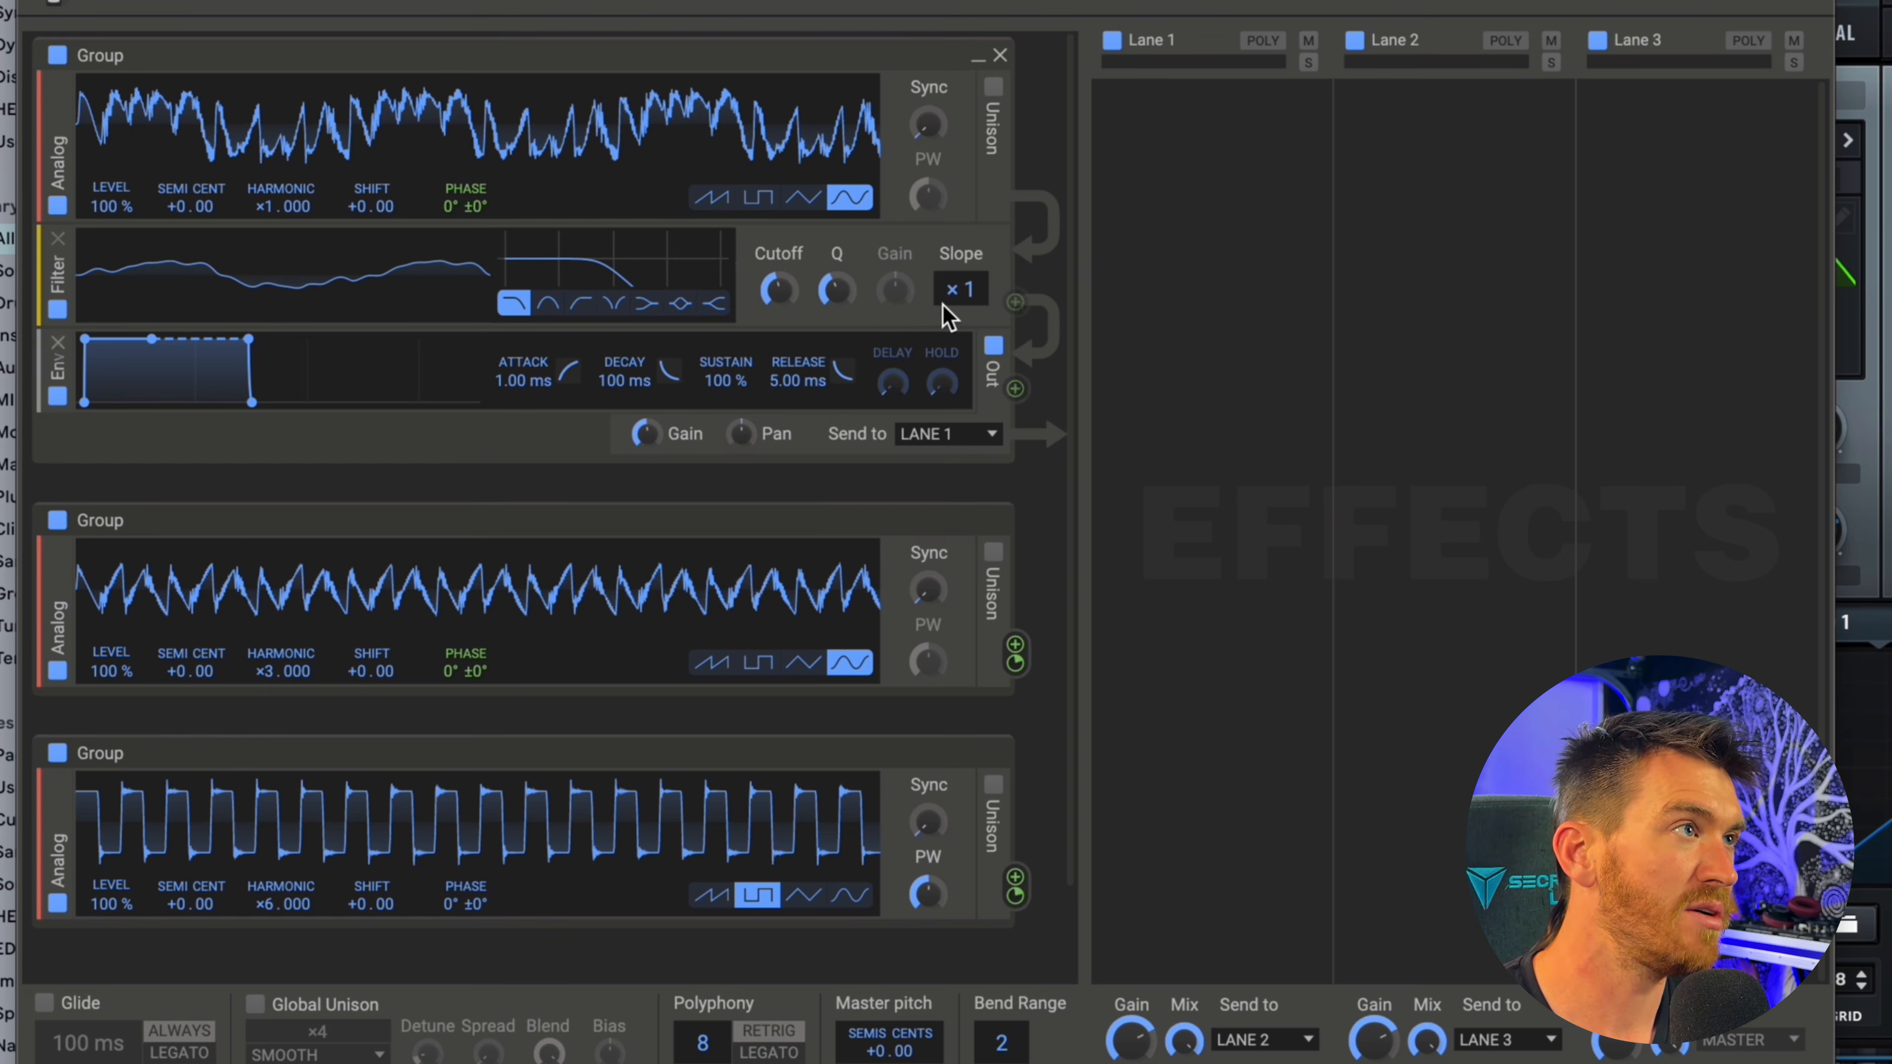
Remove the square Analog's phase modulation of the second Analog.
scroll(1016, 781, "down", 3)
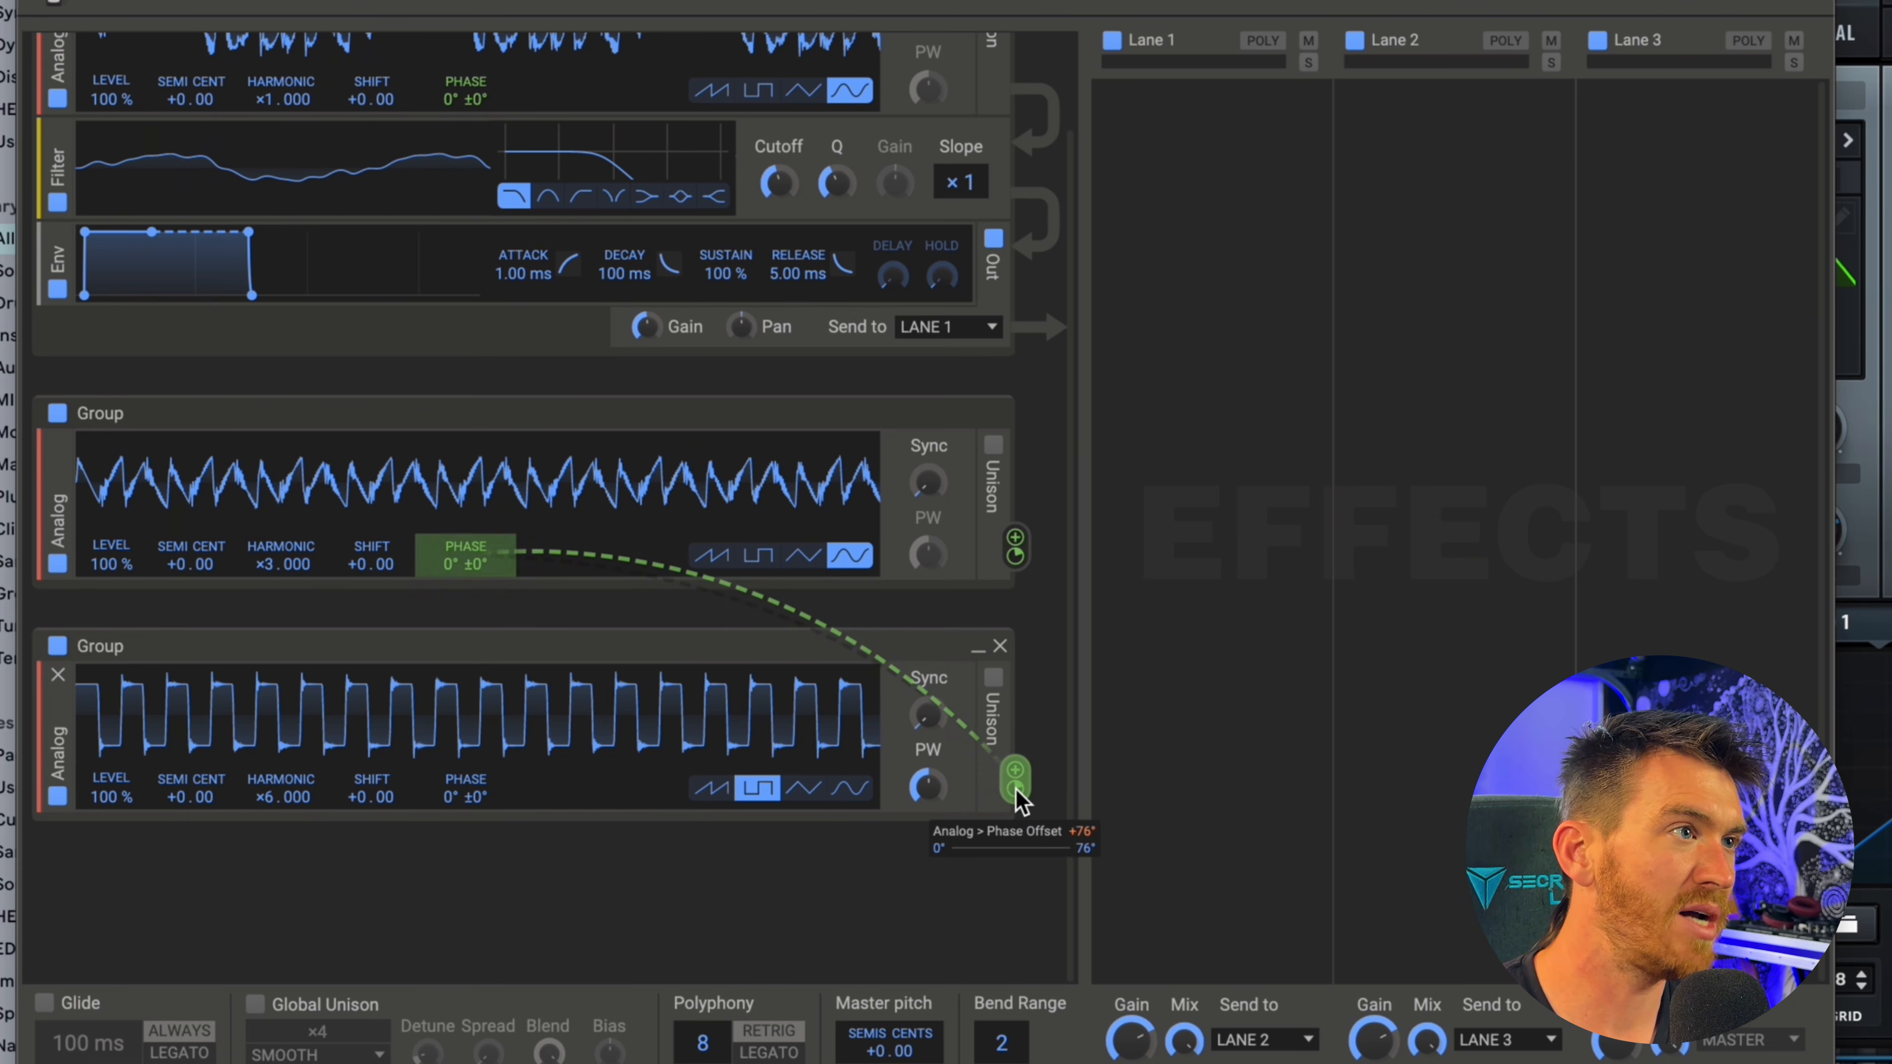
left_click(1016, 788)
scroll(1052, 873, "up", 3)
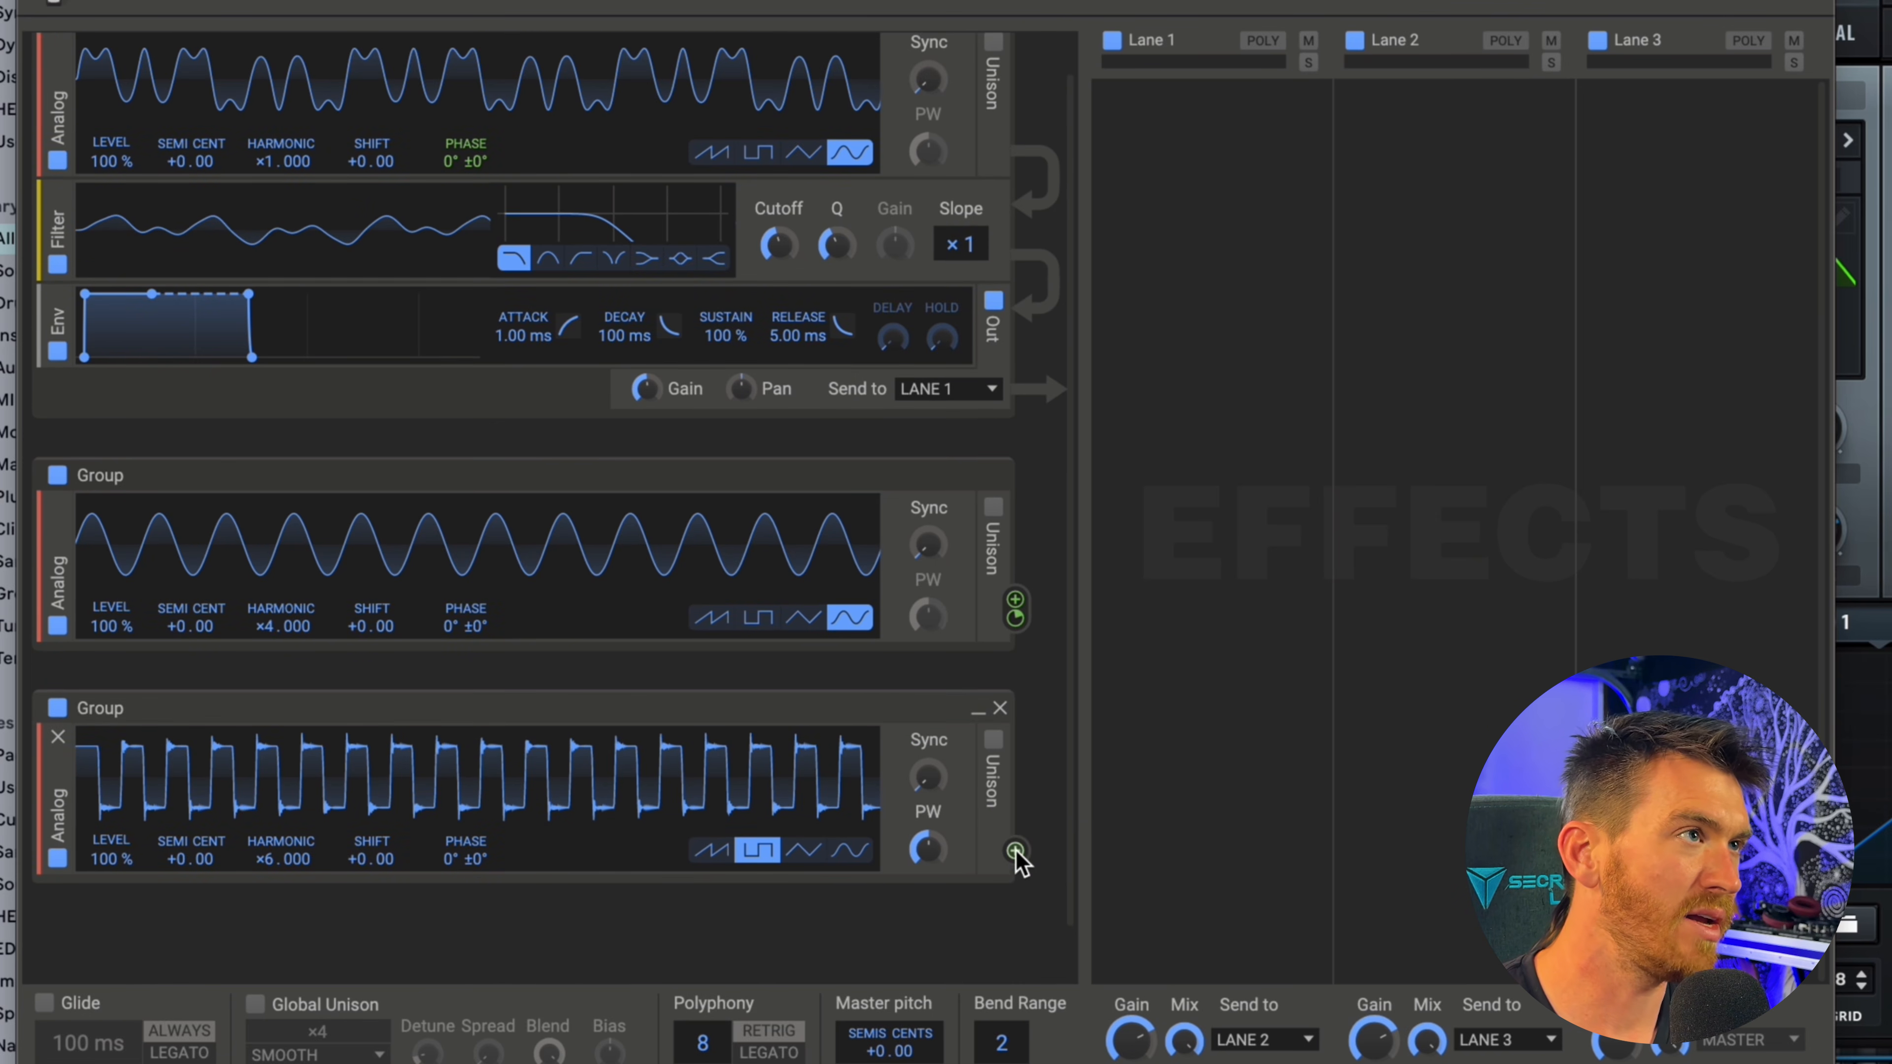
Route the square Analog's output to the cutoff of the Filter in the first group.
left_click_drag(1018, 847, 780, 282)
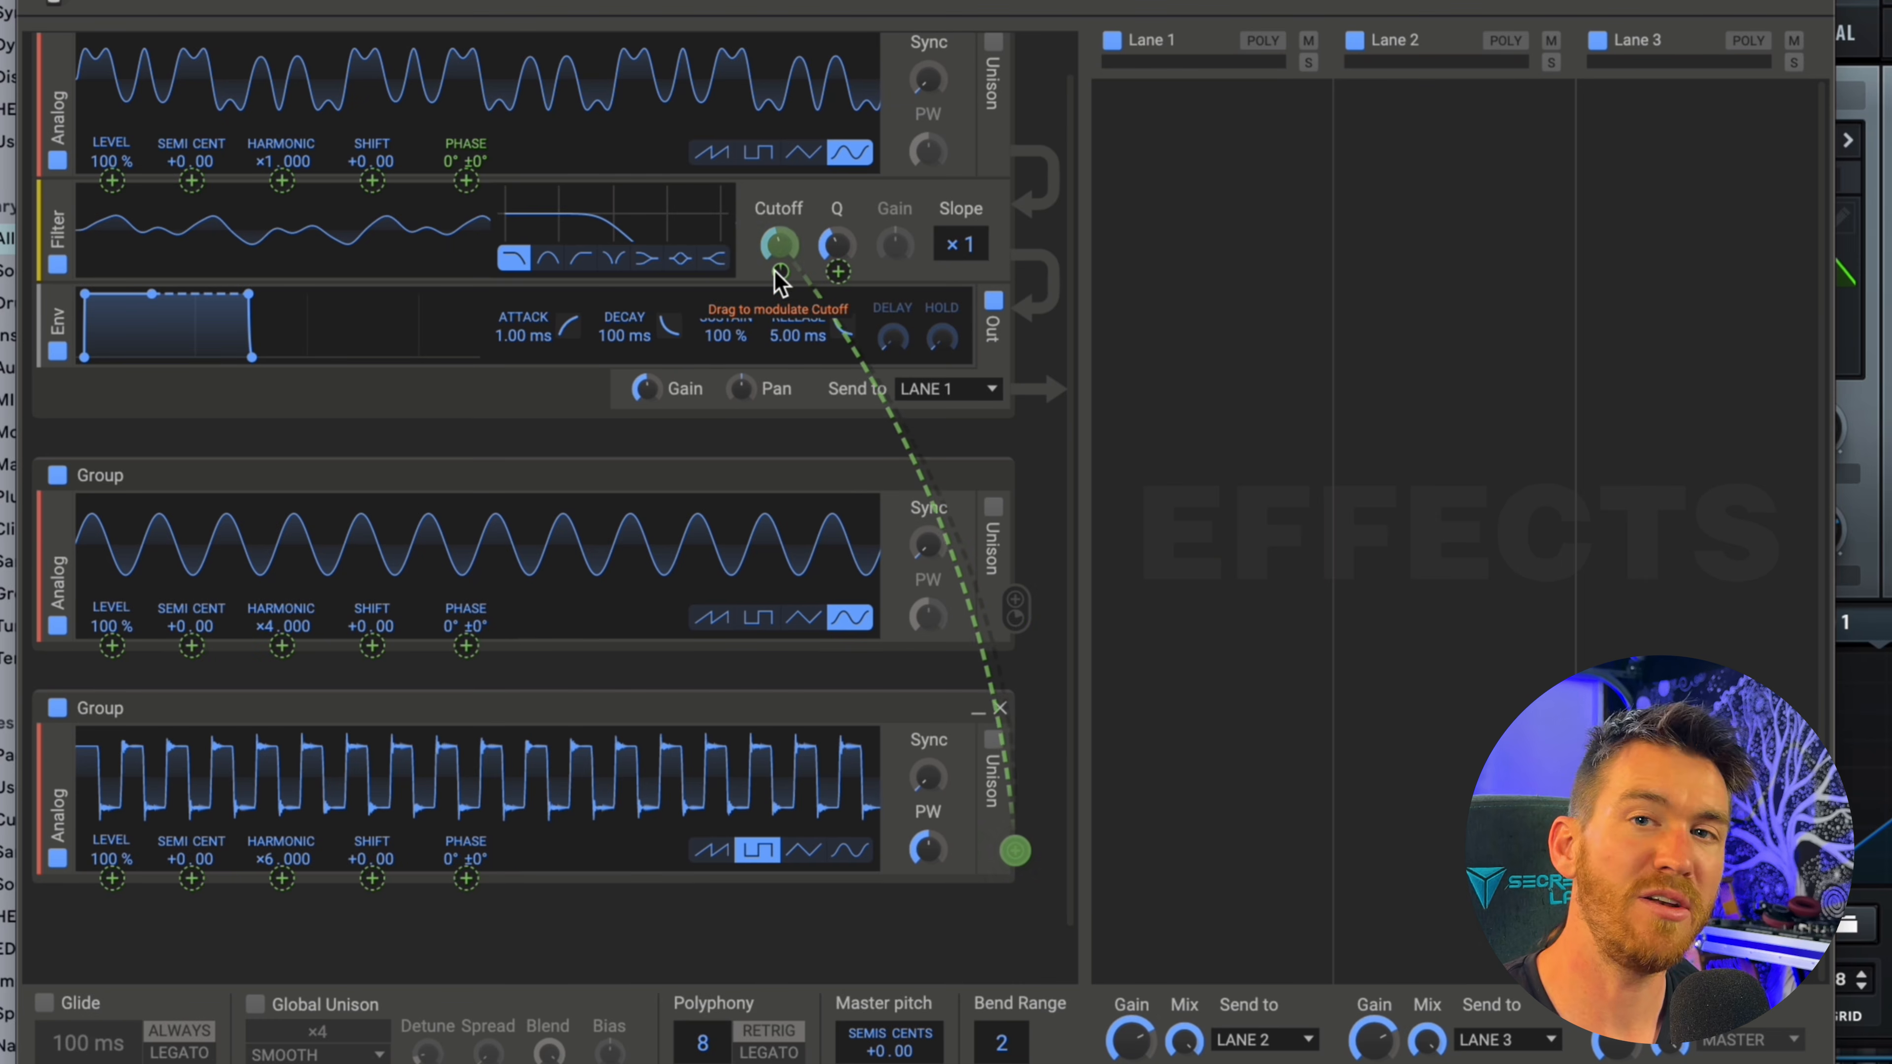
left_click_drag(780, 282, 781, 282)
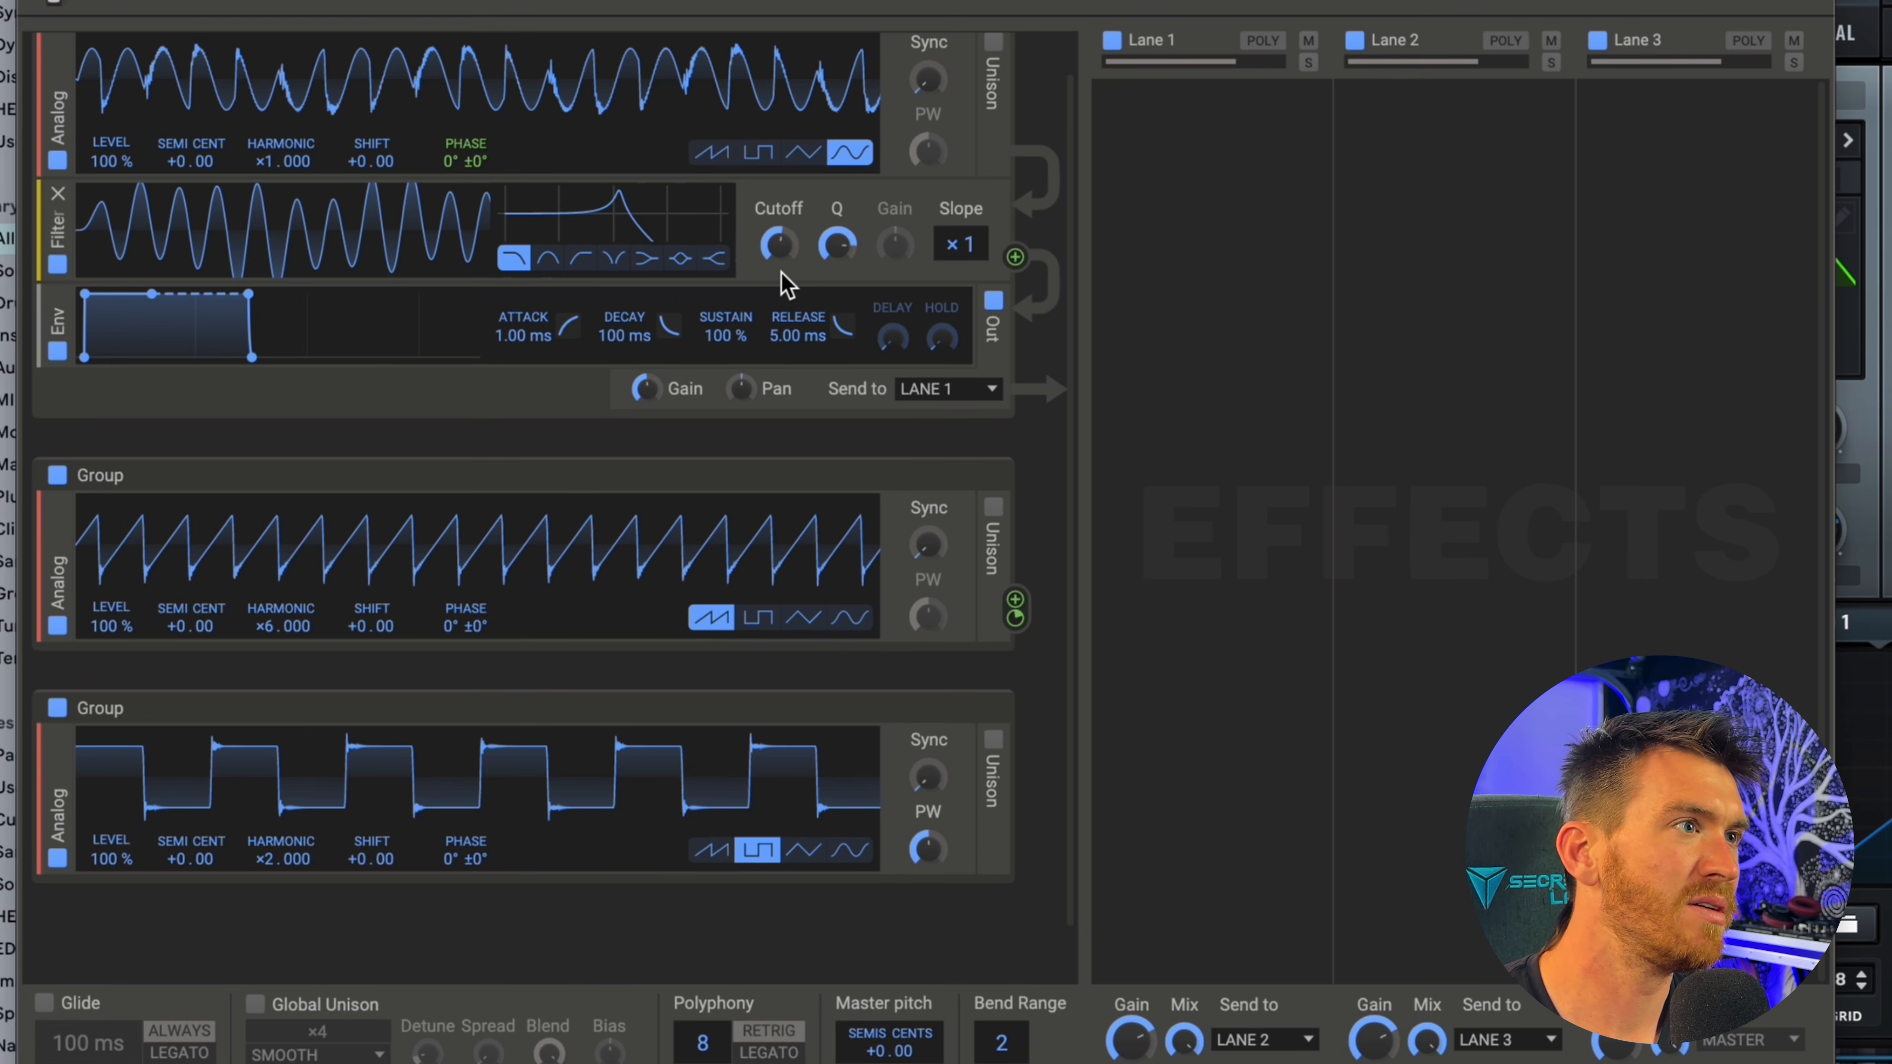
left_click_drag(1016, 851, 779, 257)
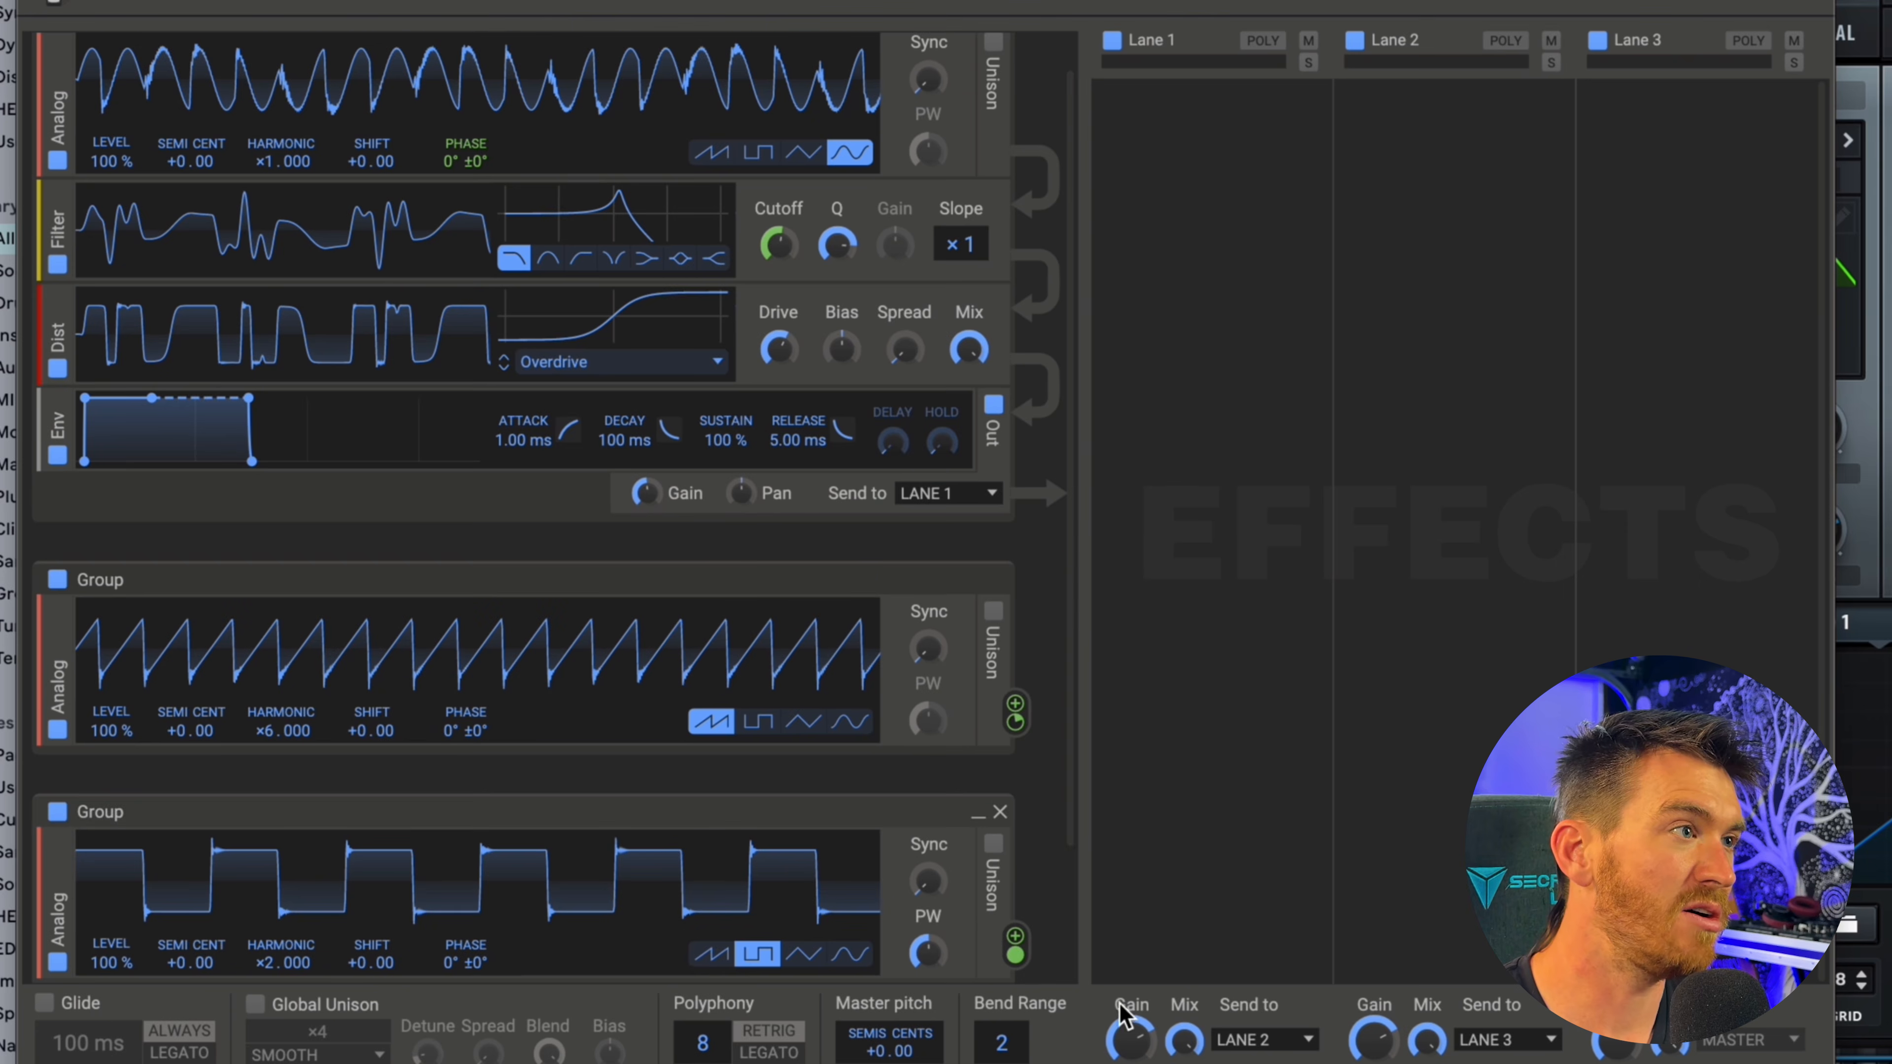
Route the square Analog's output to the Distortion's Drive as well and adjust the Filter's cutoff.
scroll(1015, 876, "down", 2)
left_click_drag(1017, 876, 805, 269)
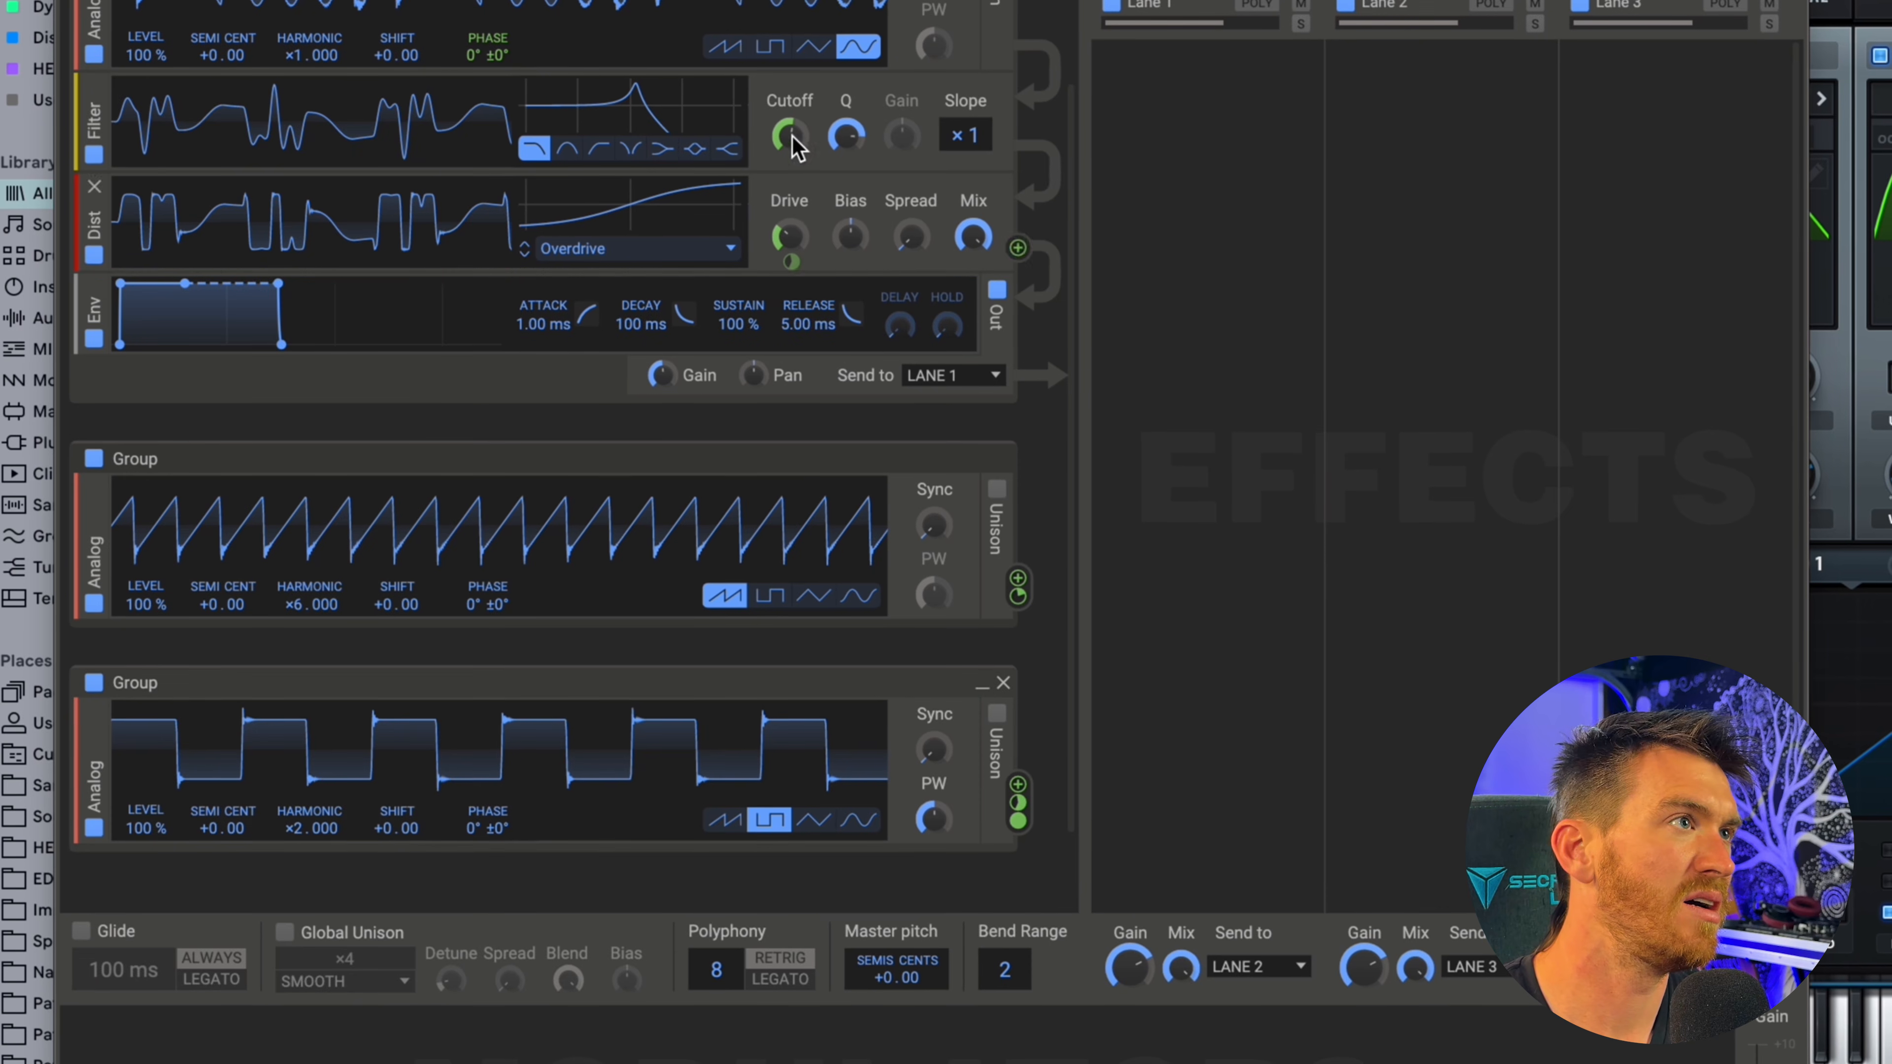
mouse_move(792, 139)
left_mouse_down()
mouse_move(791, 175)
mouse_move(789, 131)
left_mouse_up()
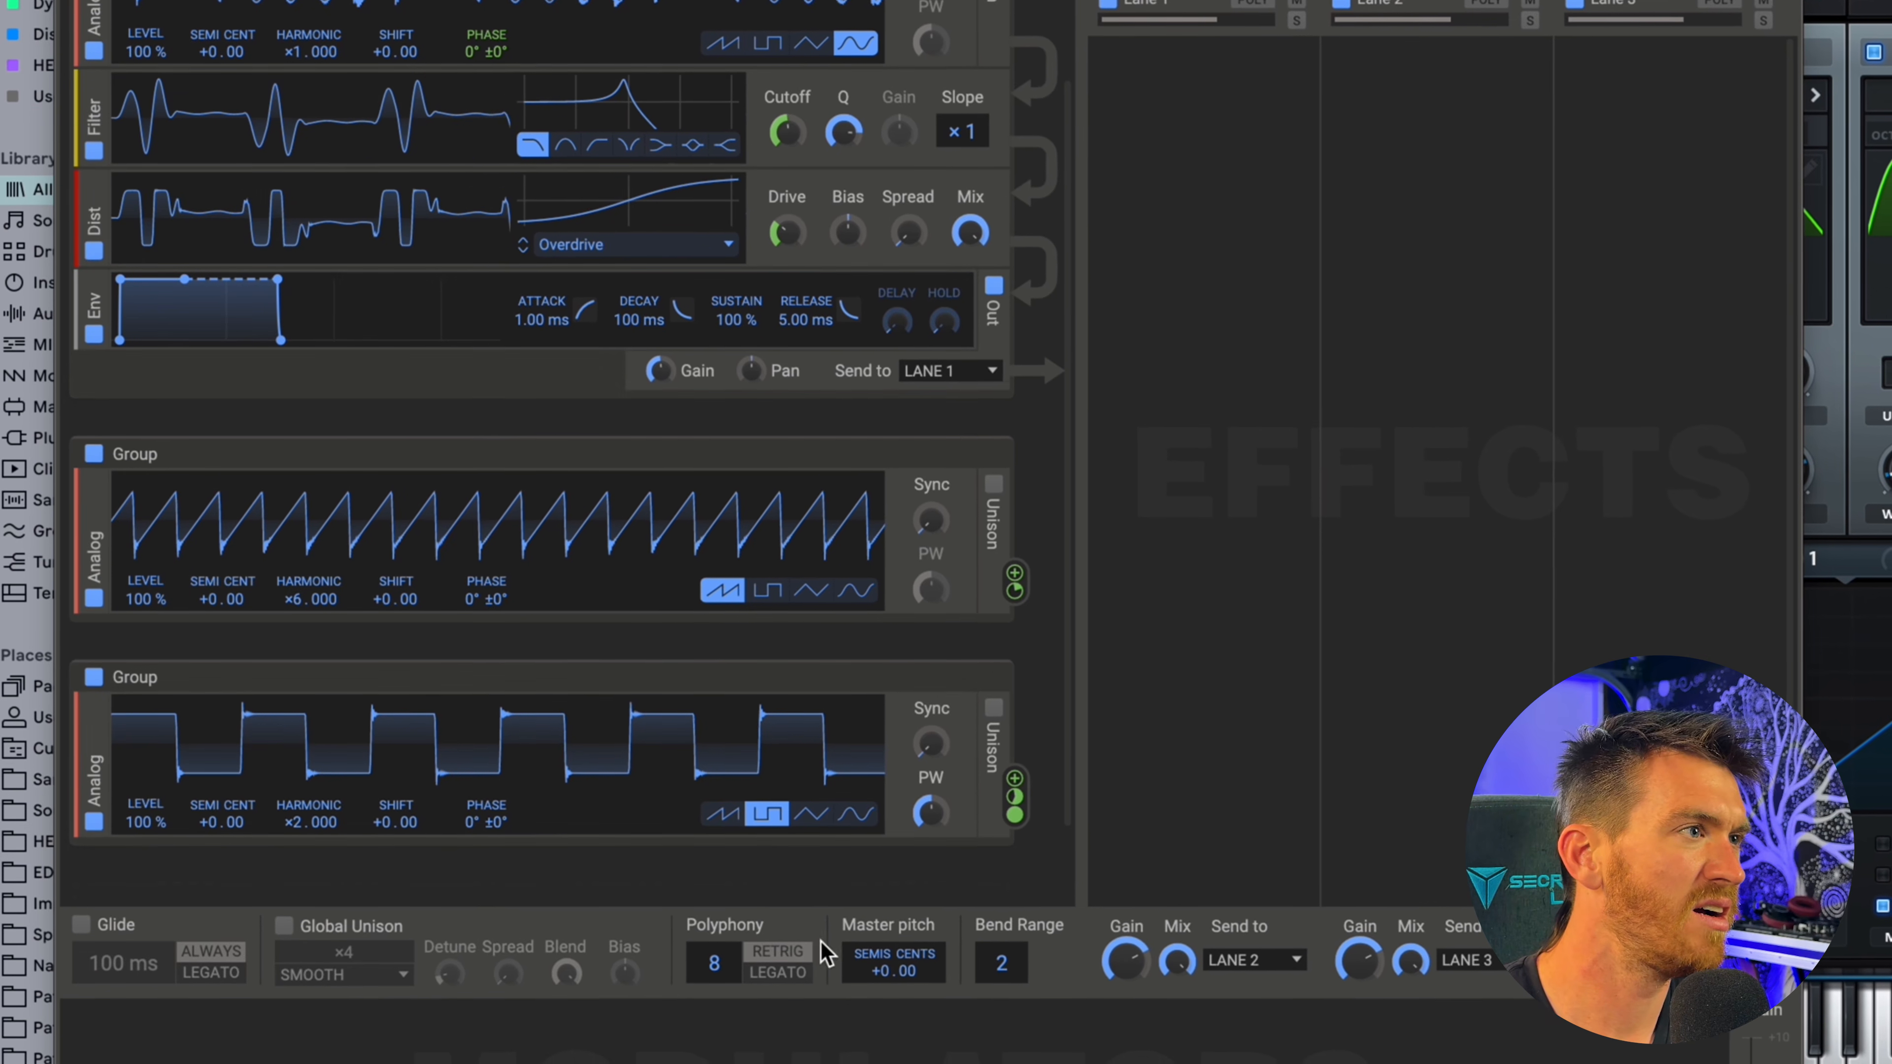
Try saw, triangle and sine waveforms on the third group's Analog, ending back on square.
left_click(721, 813)
left_click(811, 813)
left_click(872, 816)
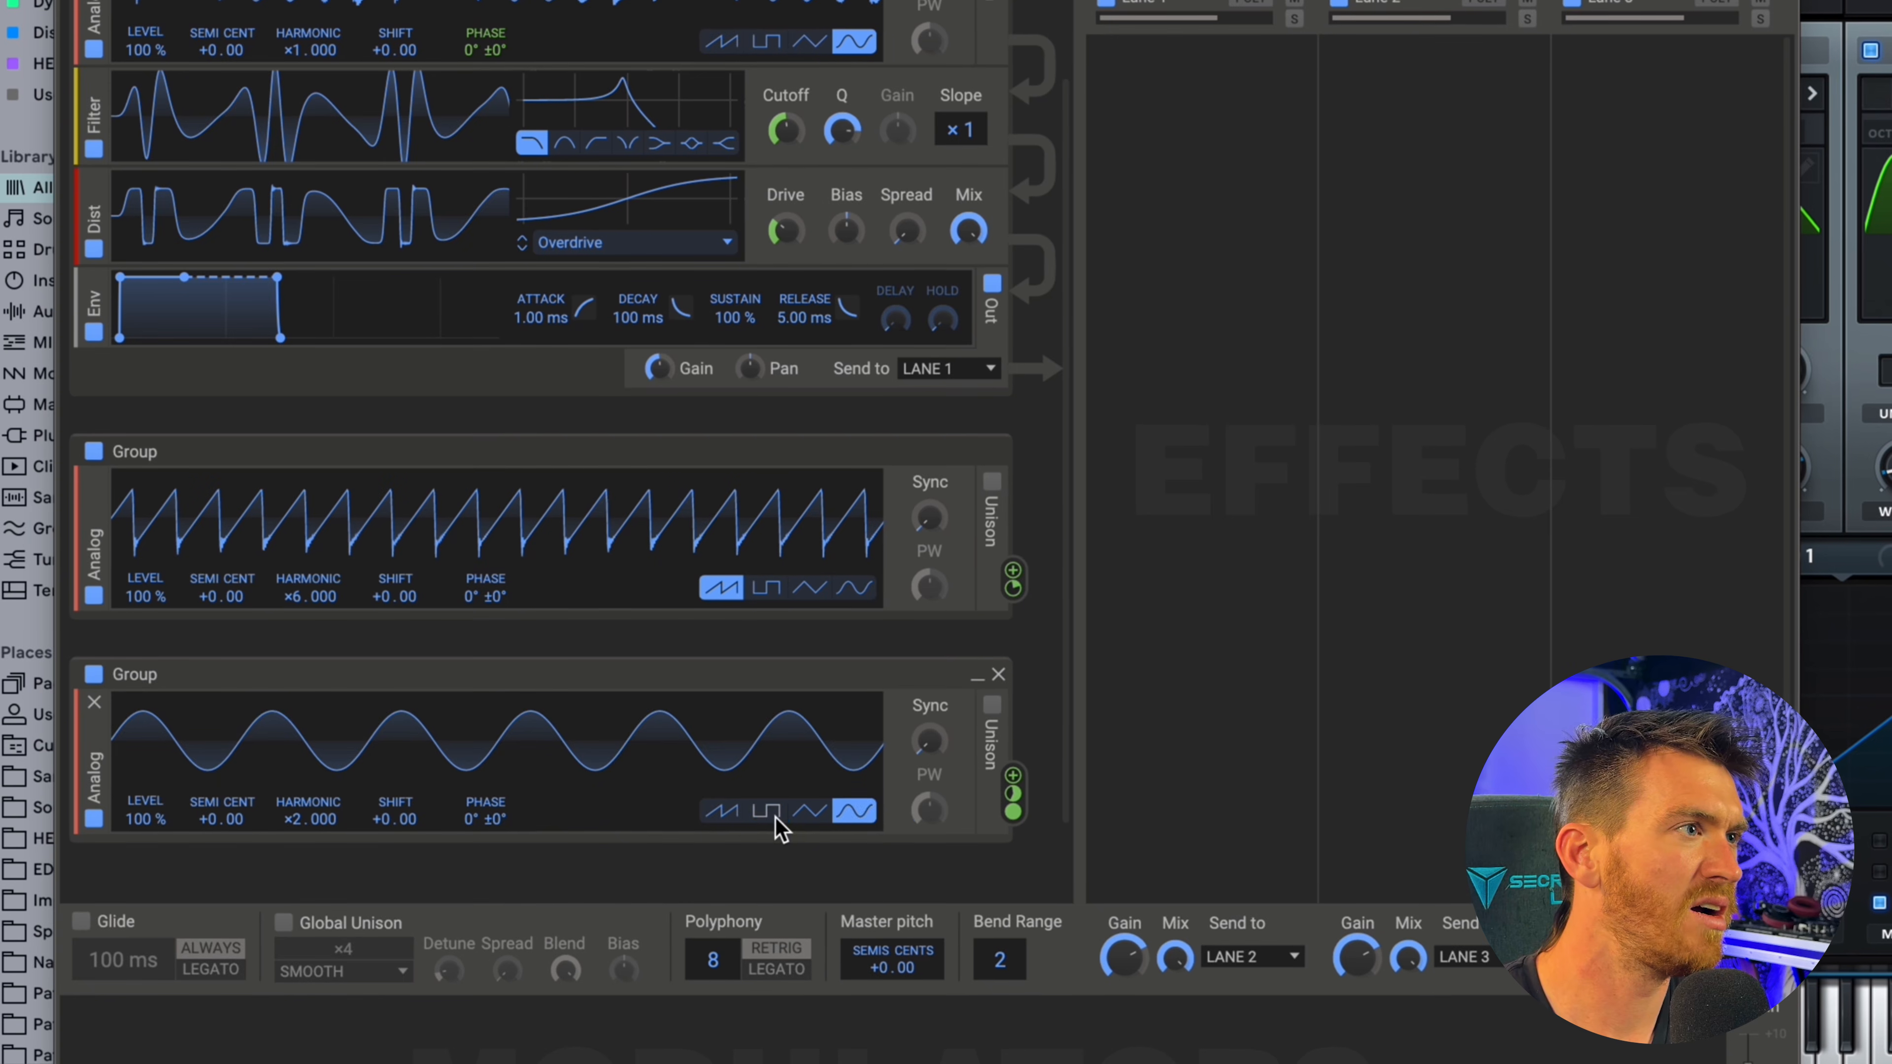
left_click(775, 818)
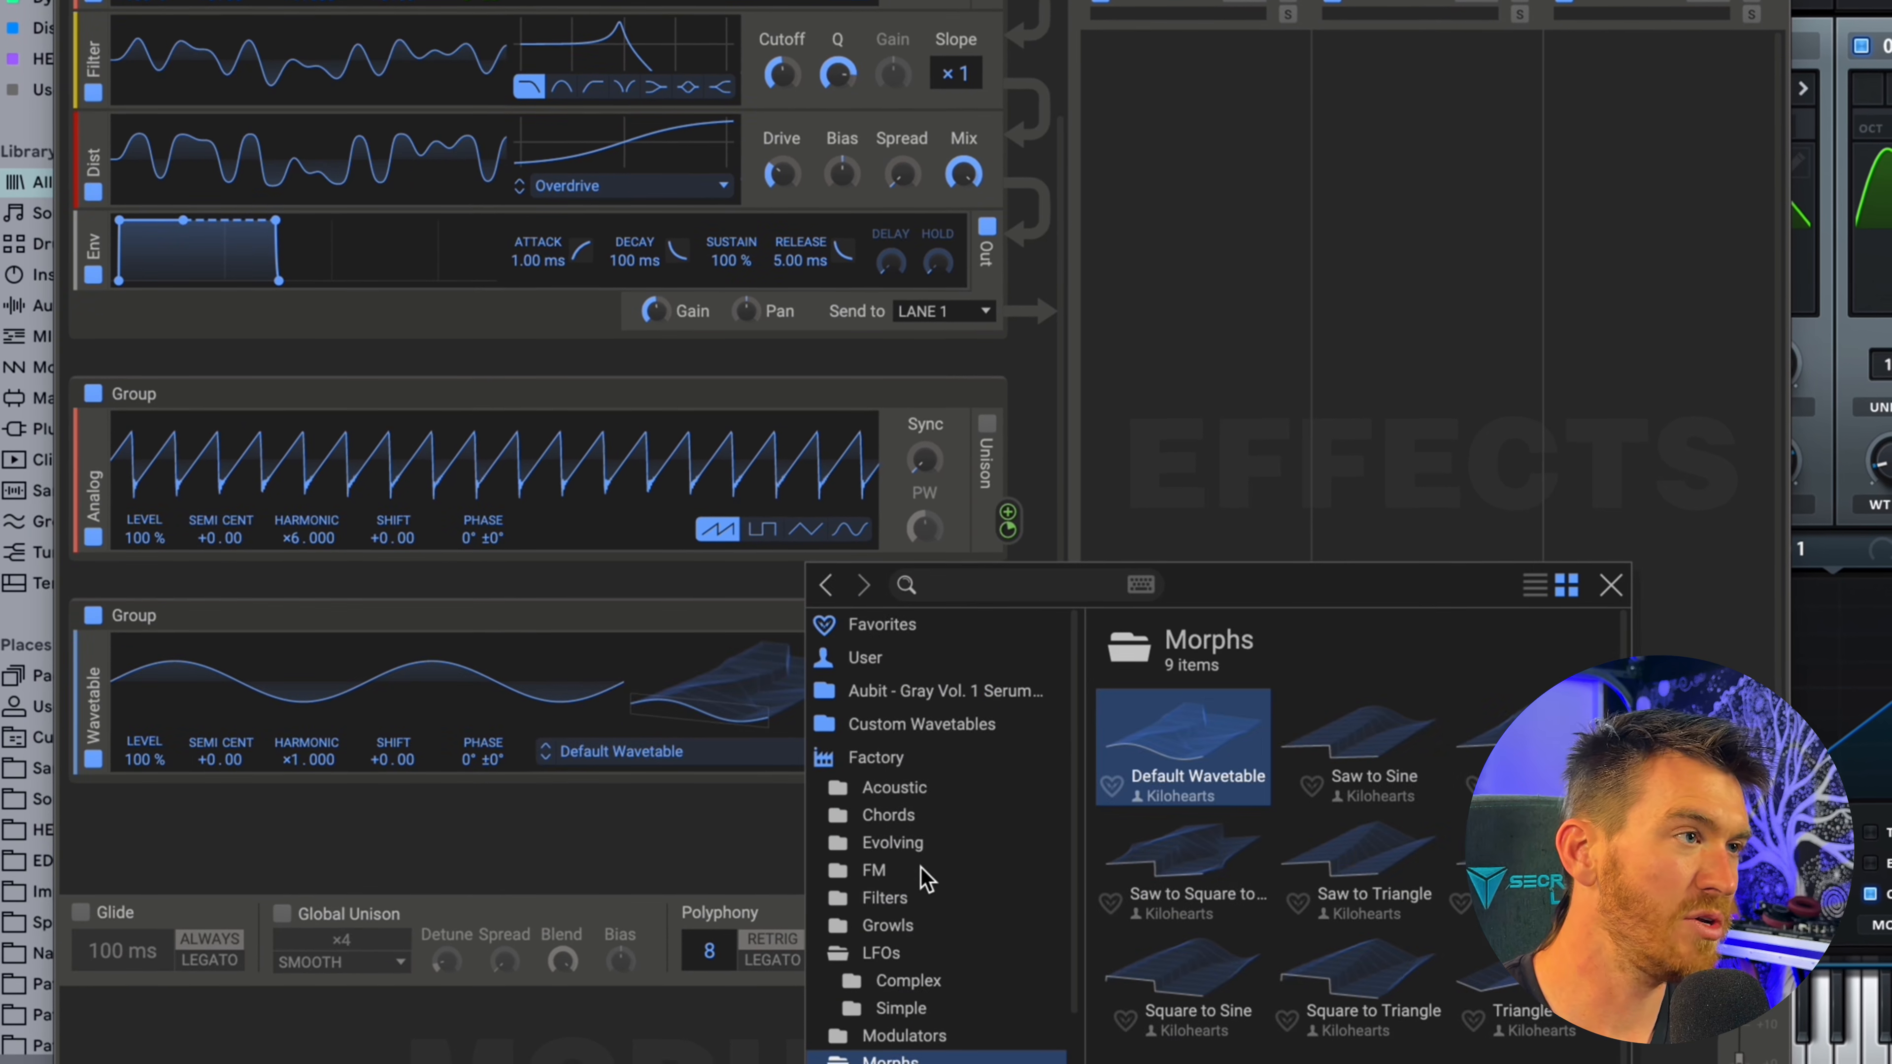
Load the factory FM wavetable Growl FM 2 into the third group's Wavetable generator and set its frame to 170.
left_click(920, 867)
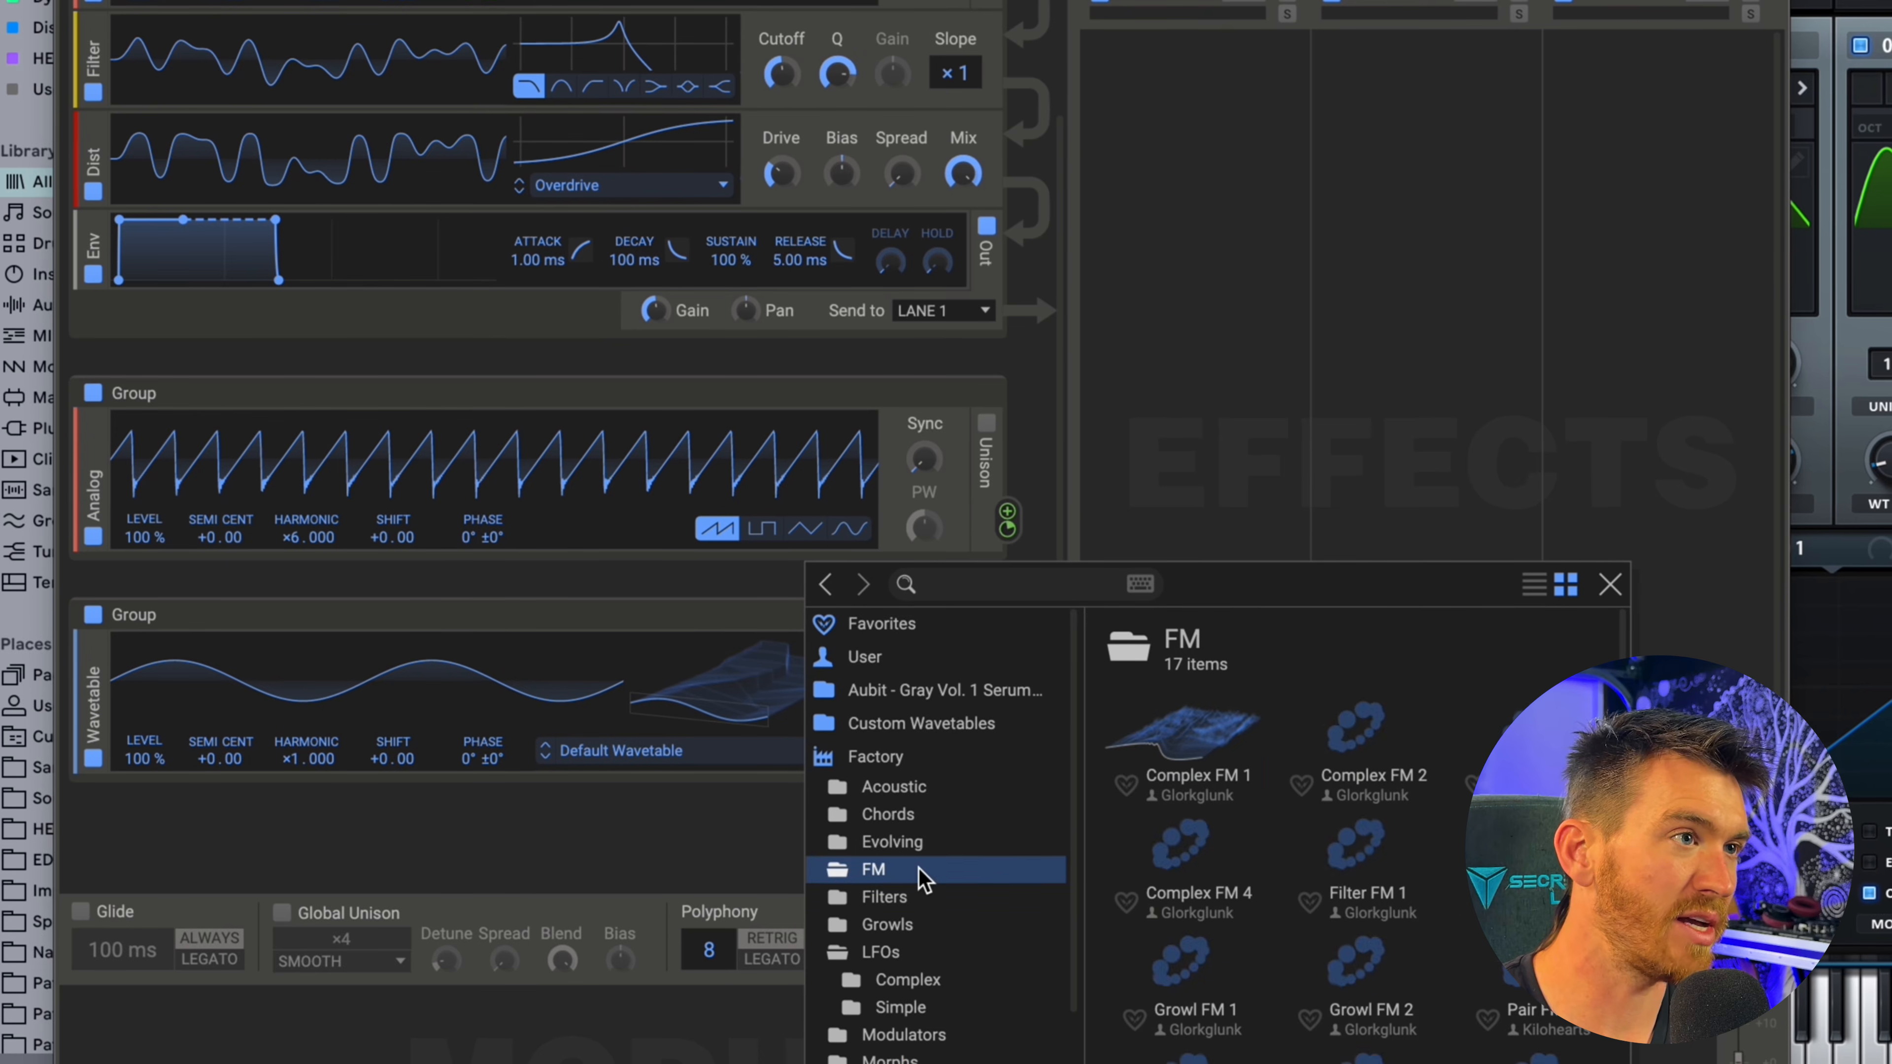
double_click(1371, 991)
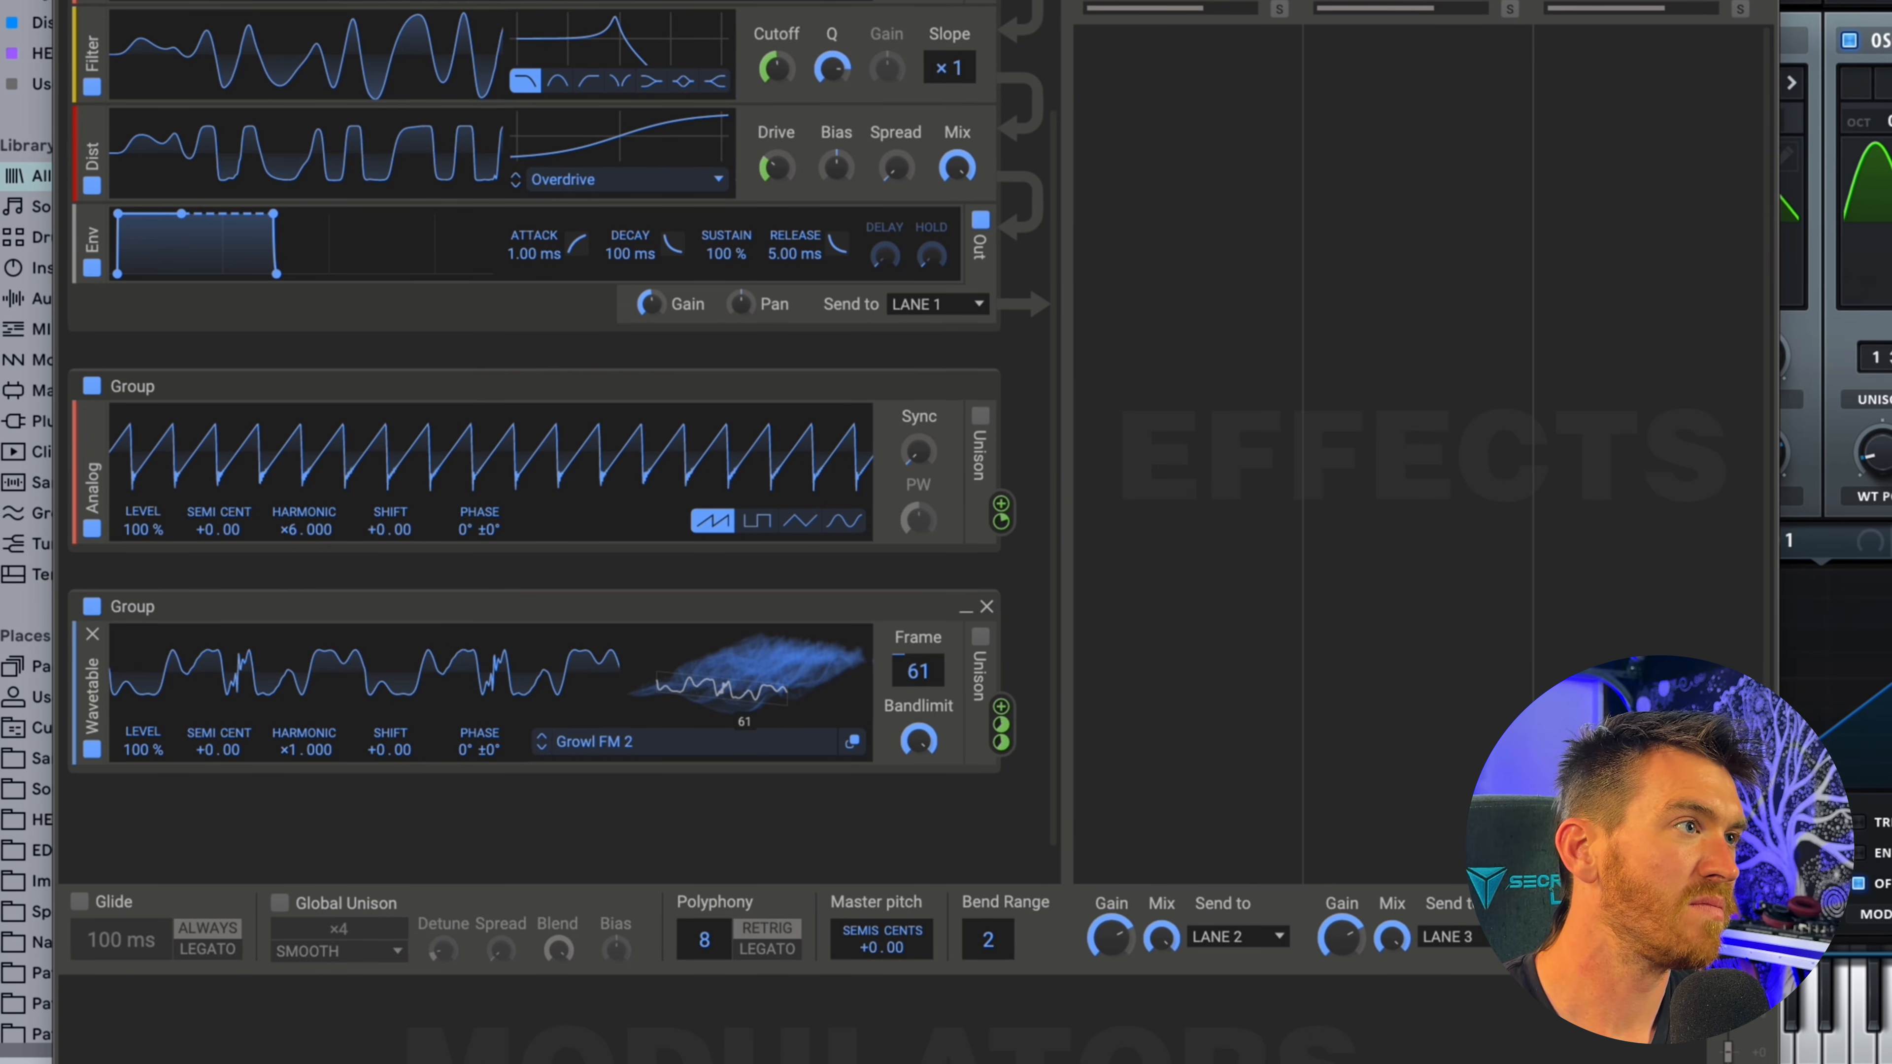
left_click_drag(745, 682, 746, 600)
Raise the saw Analog's phase offset modulation of the first Analog to +105°.
mouse_move(995, 512)
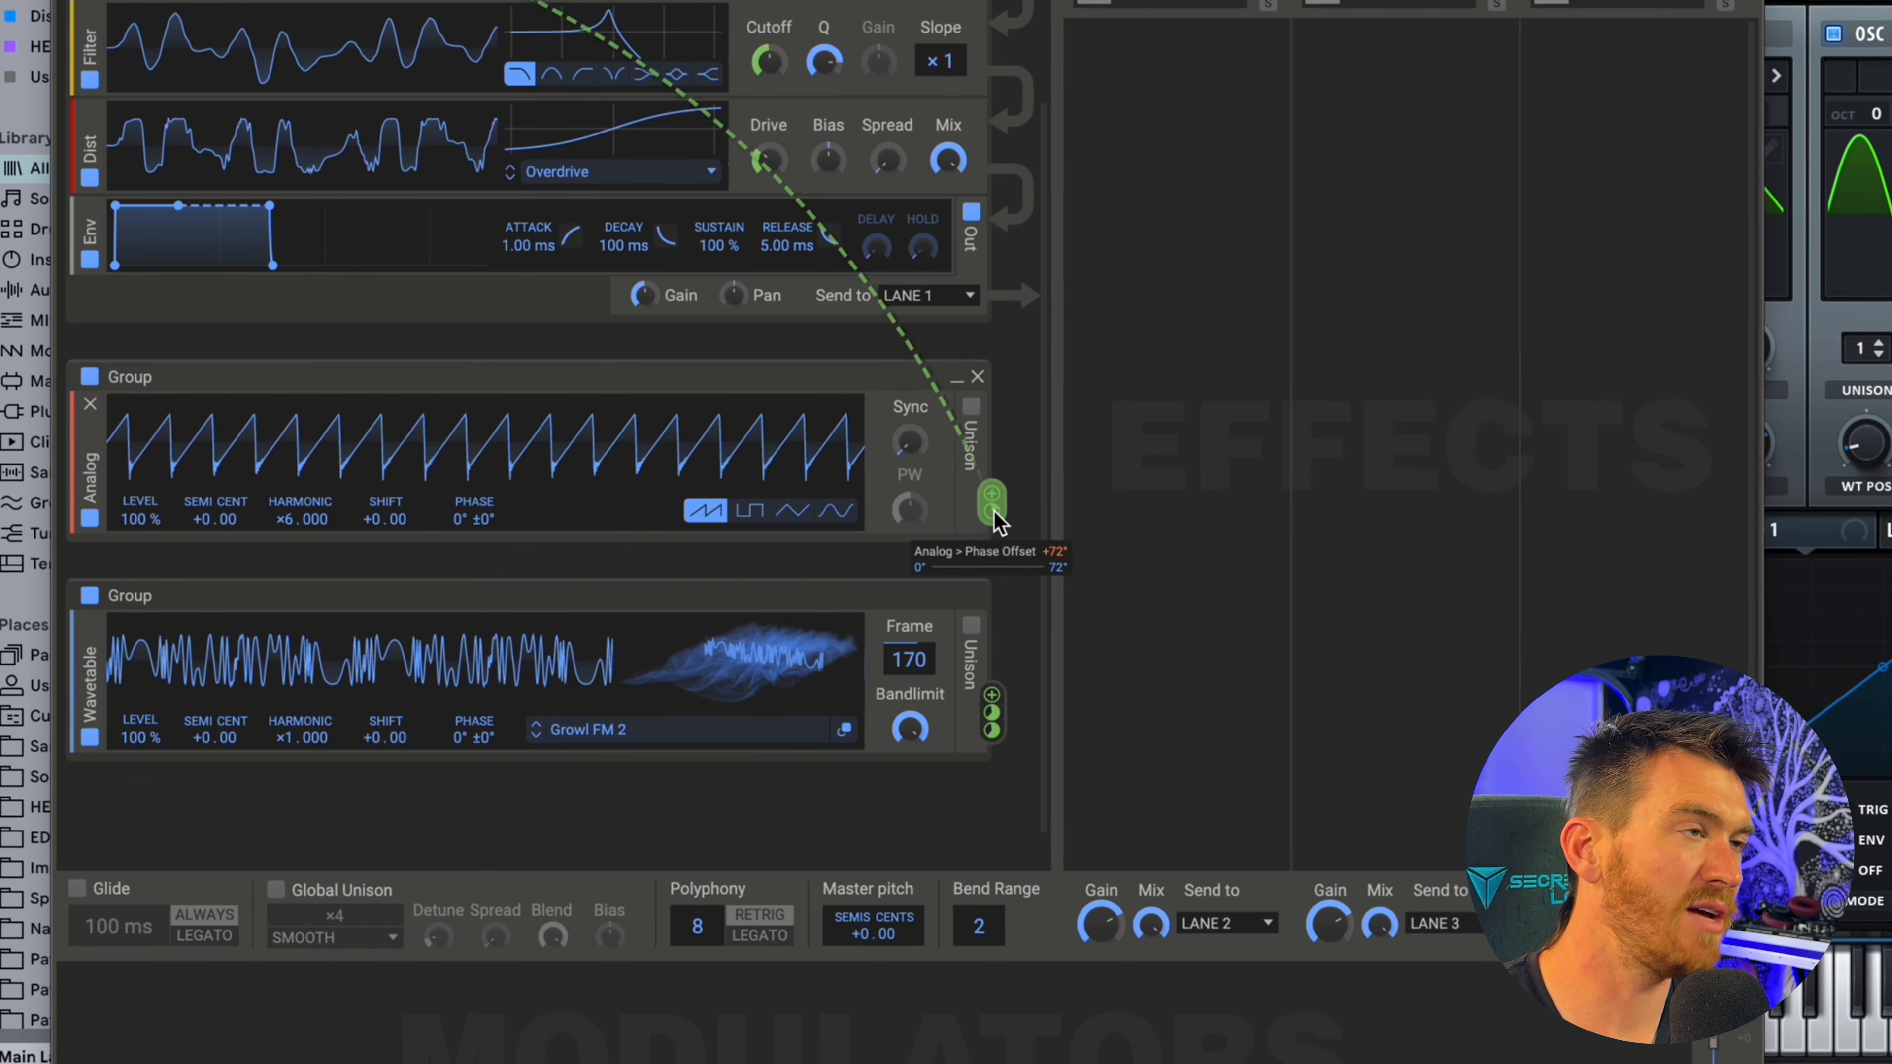
mouse_move(994, 509)
left_mouse_down()
mouse_move(994, 455)
mouse_move(994, 497)
left_mouse_up()
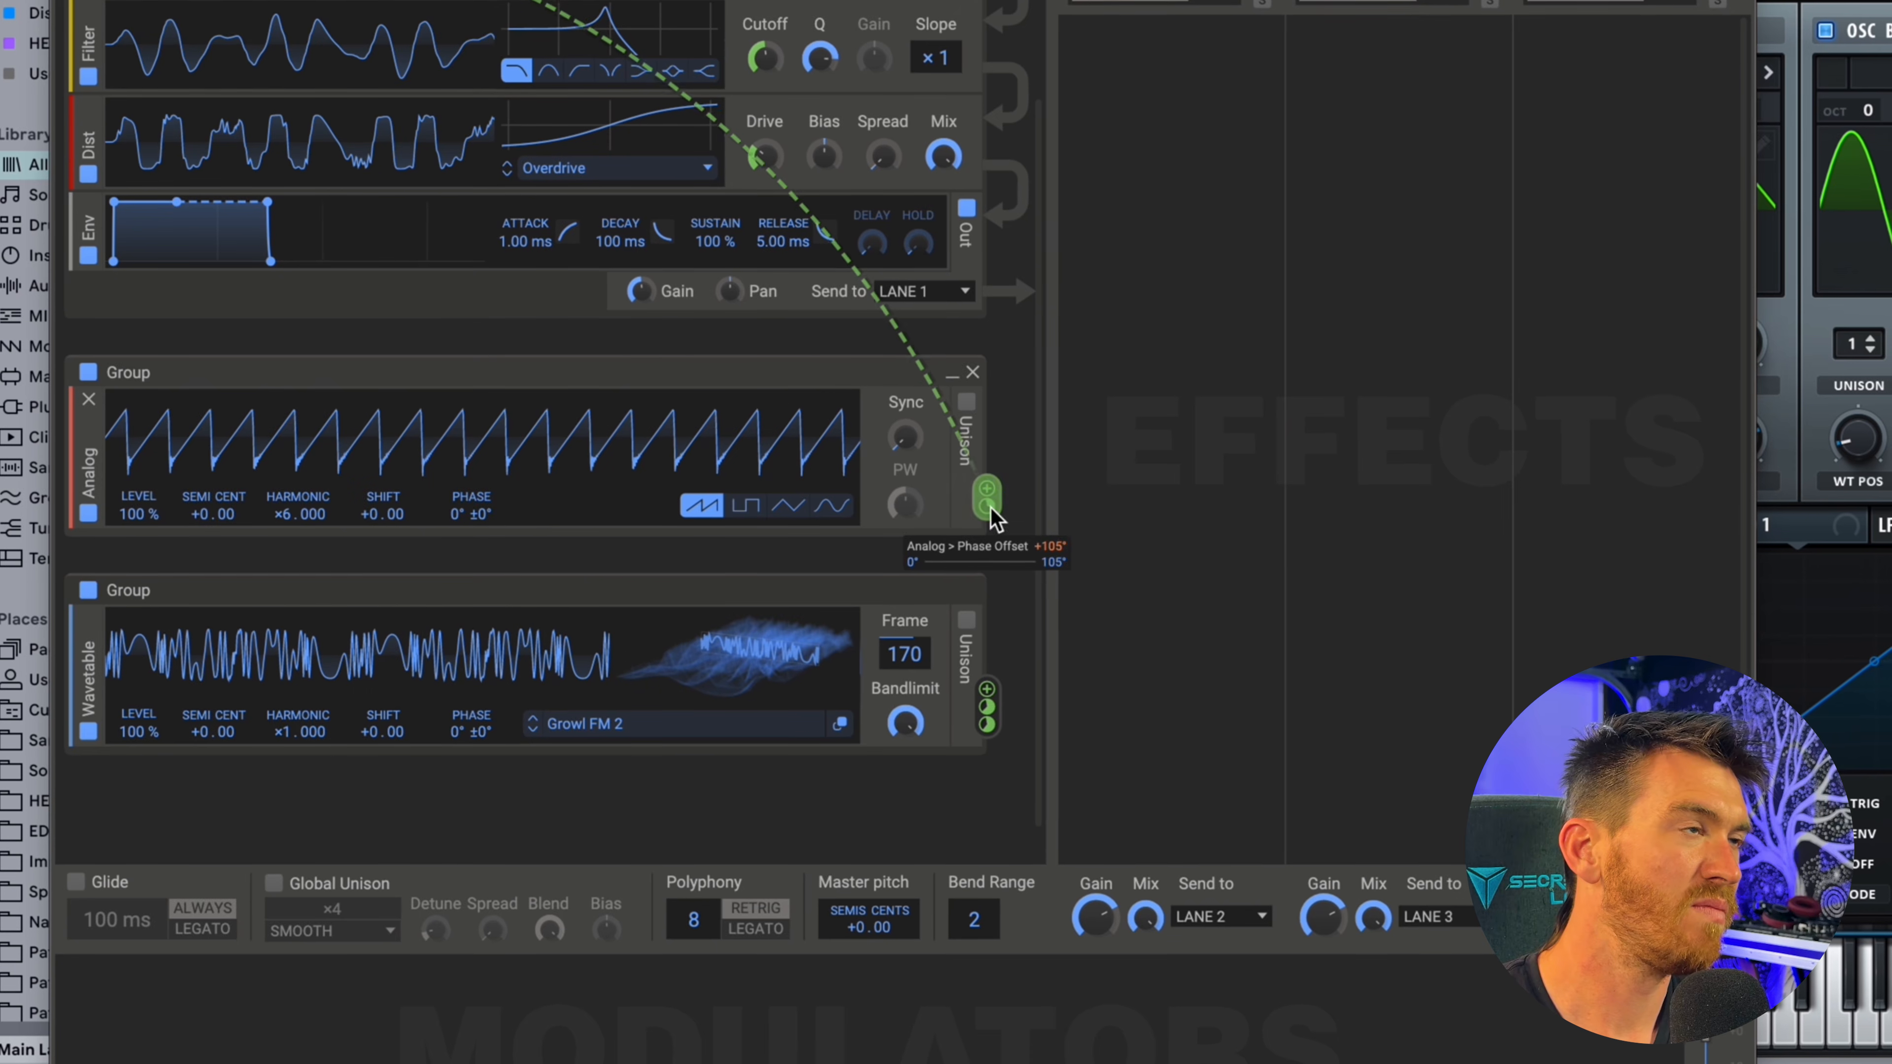
Send the second envelope's output to Lane 2.
scroll(775, 380, "up", 3)
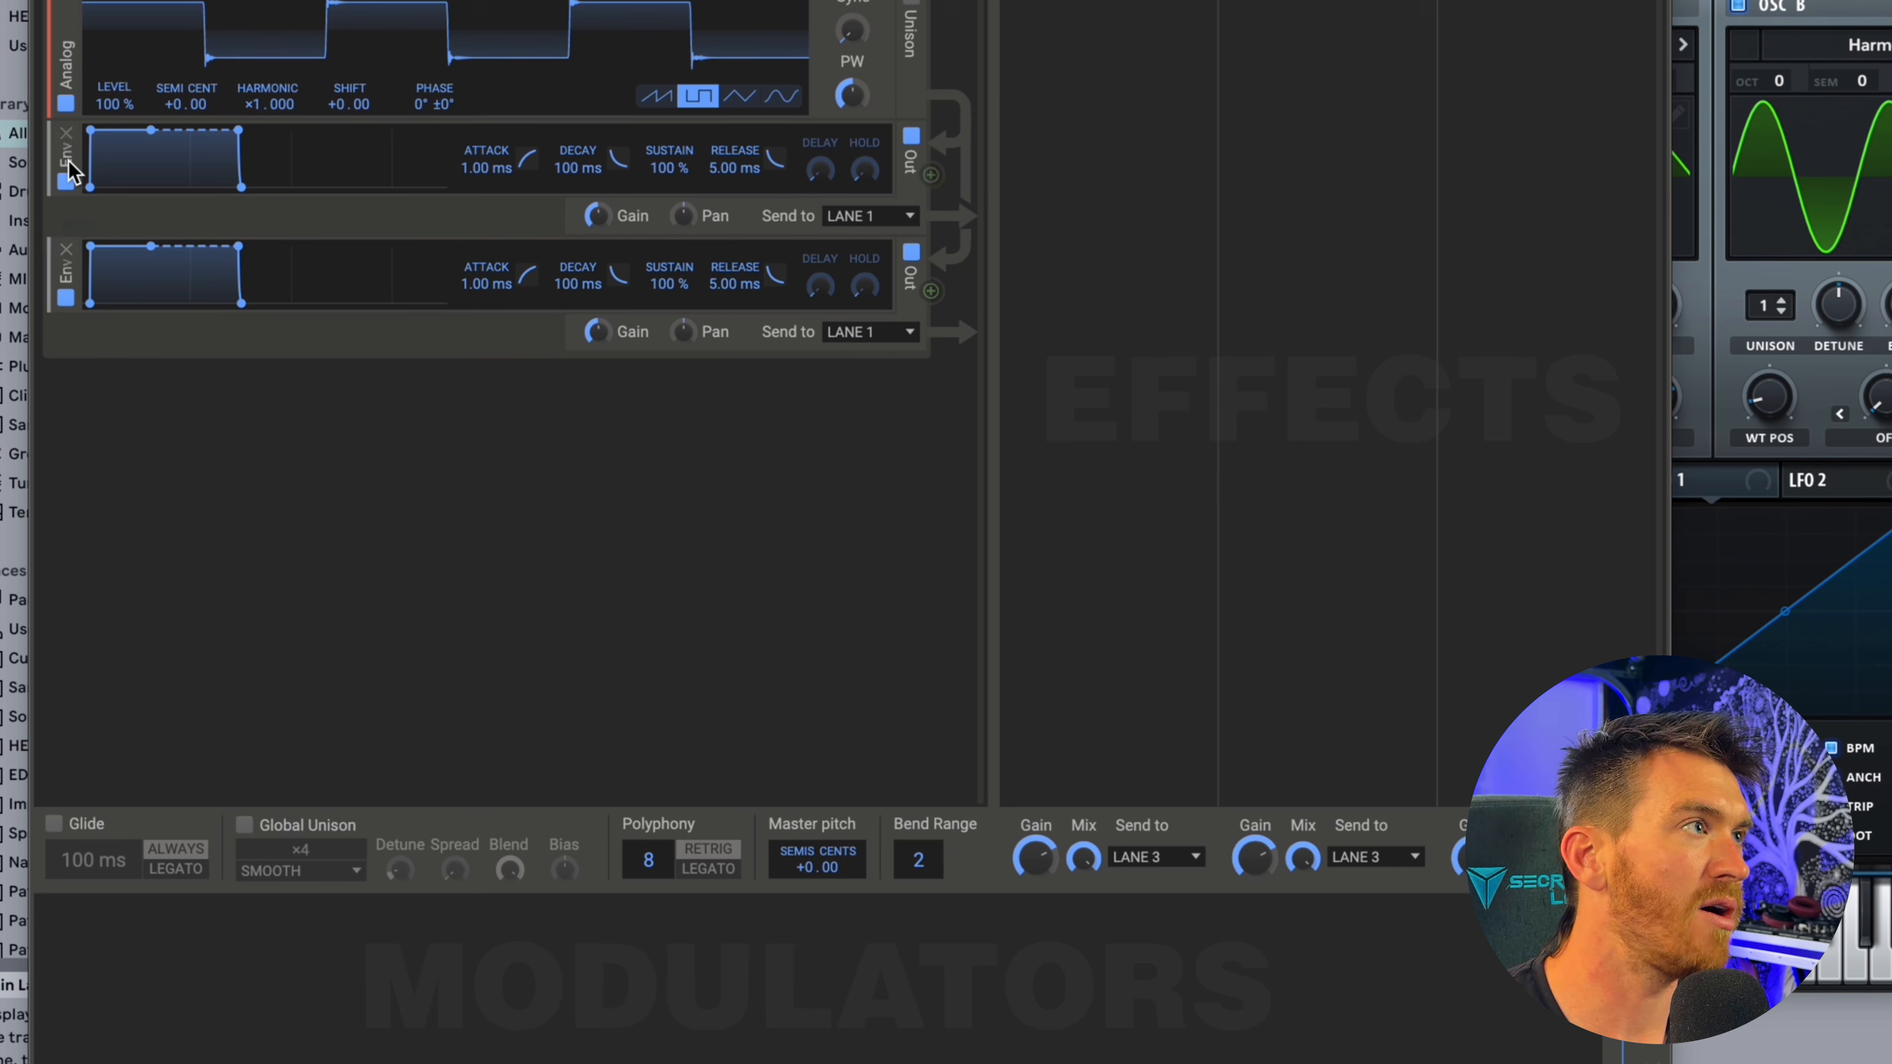
left_click(887, 335)
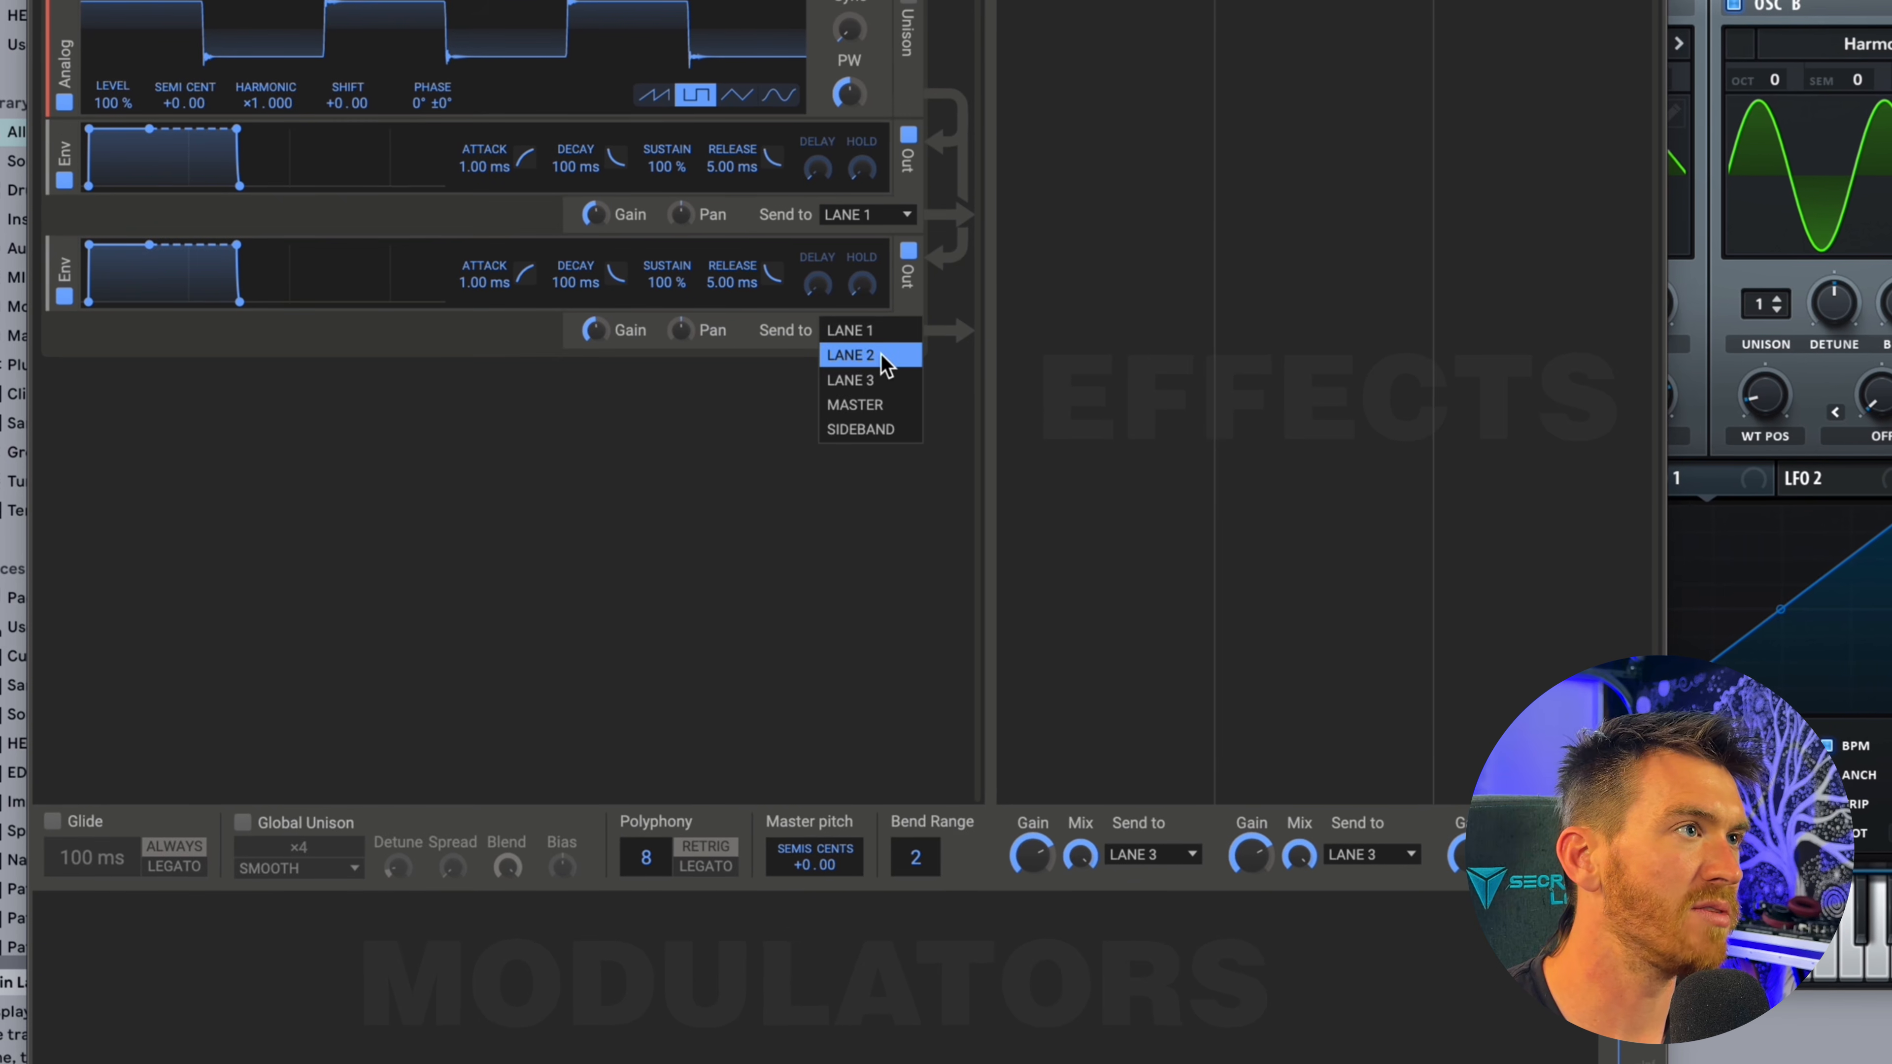
left_click(881, 355)
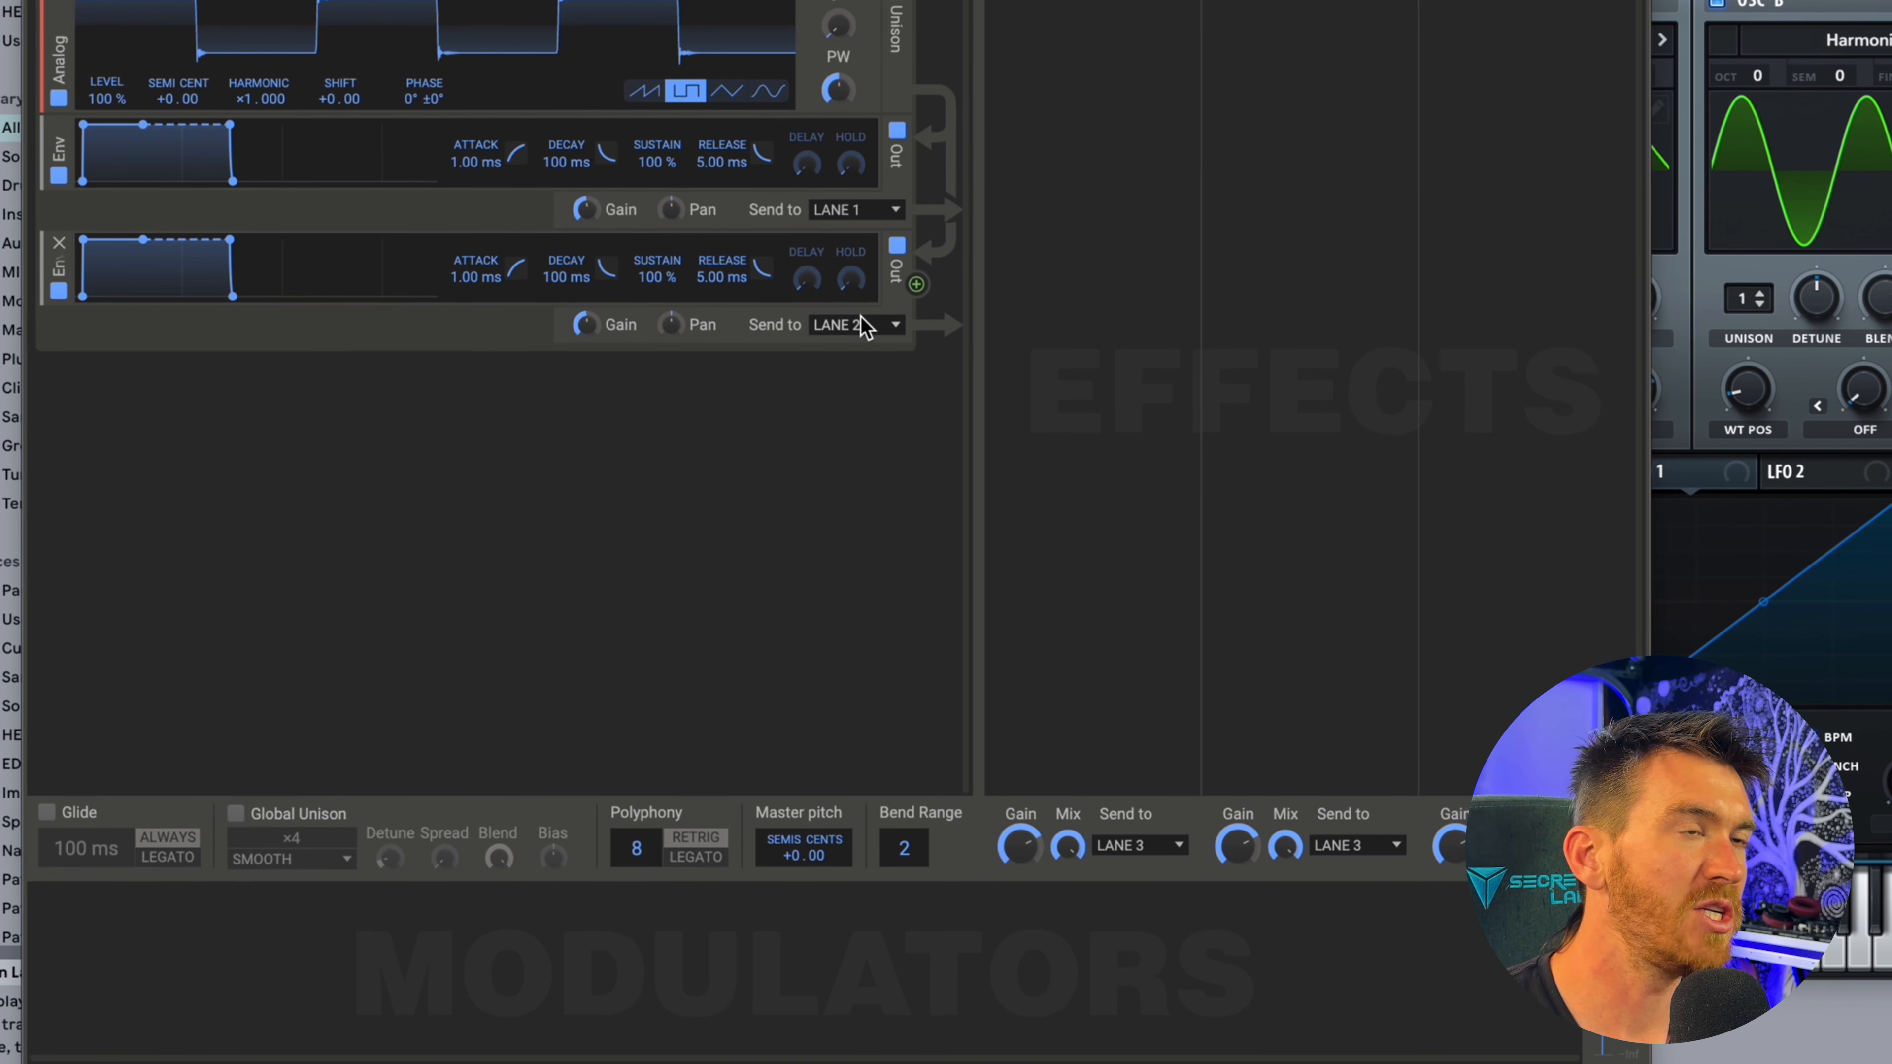
Add a low-pass Filter to Lane 1 and a high-pass Filter to Lane 2, both with slope 3.
left_click(1130, 102)
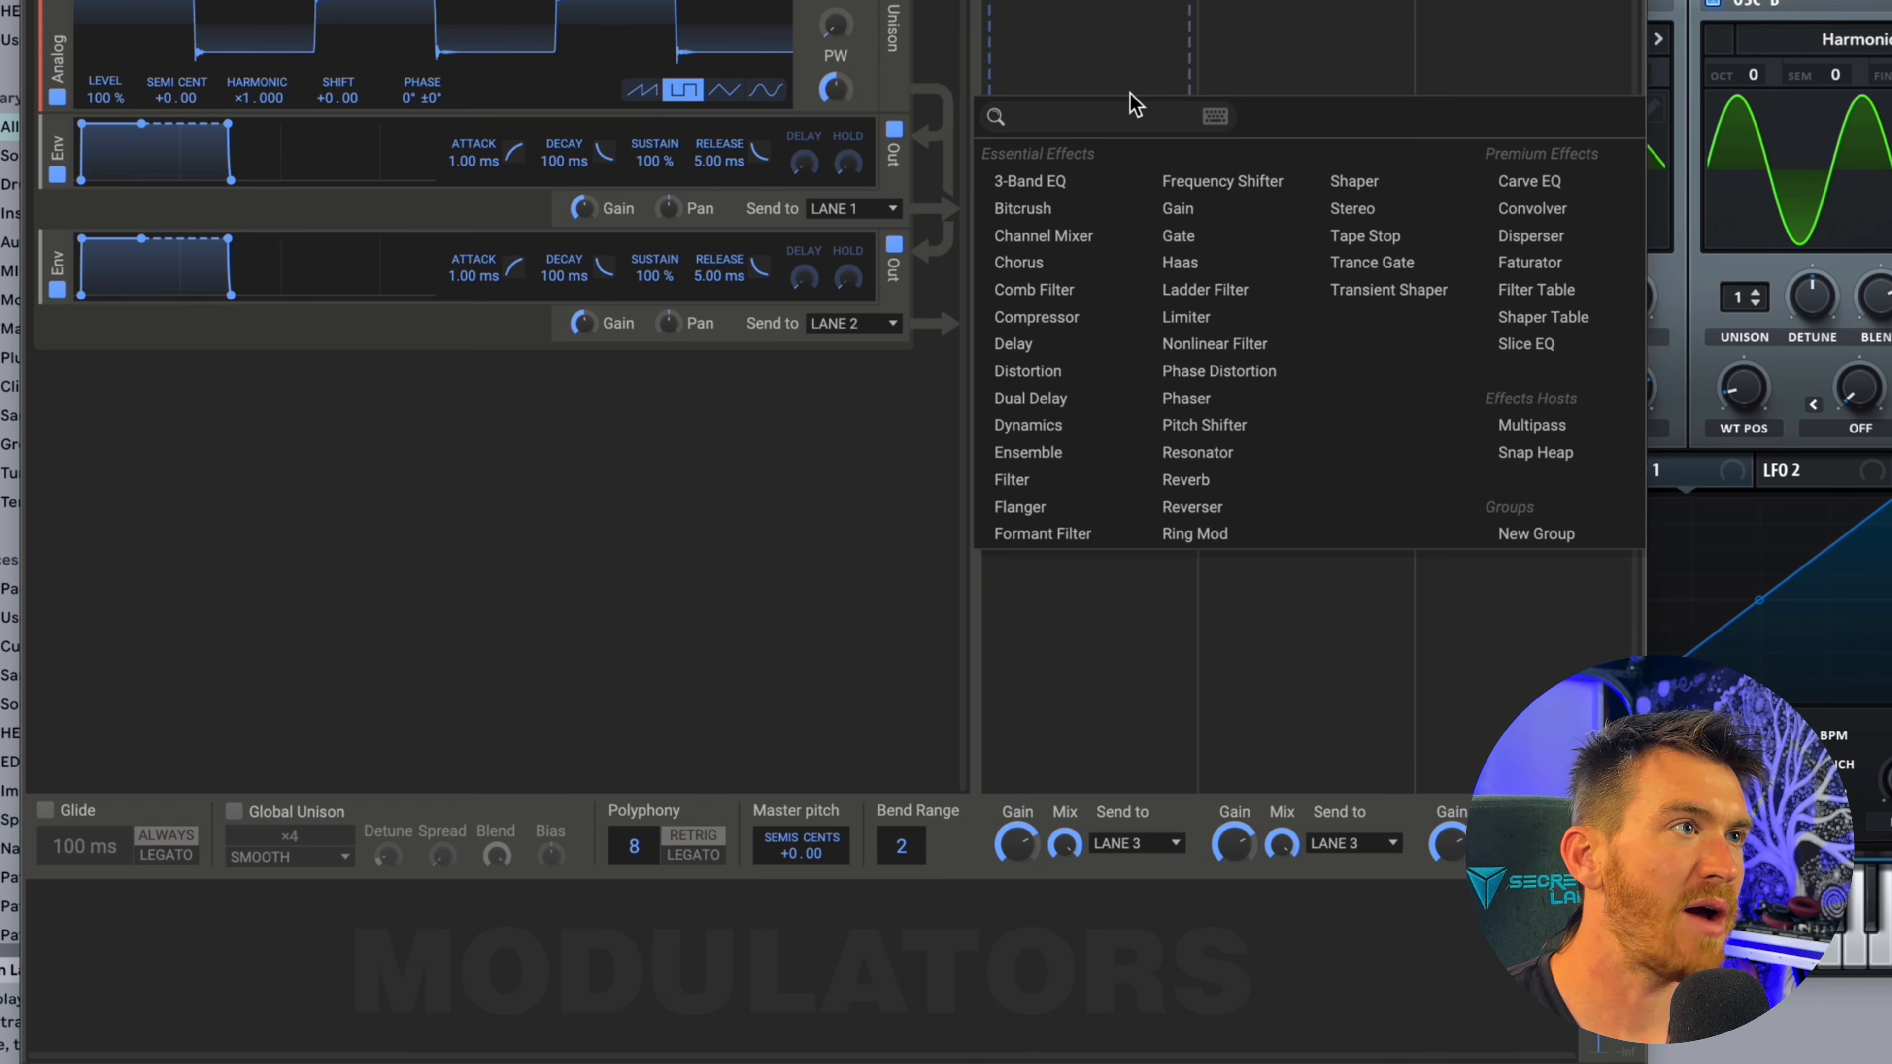
left_click(1019, 483)
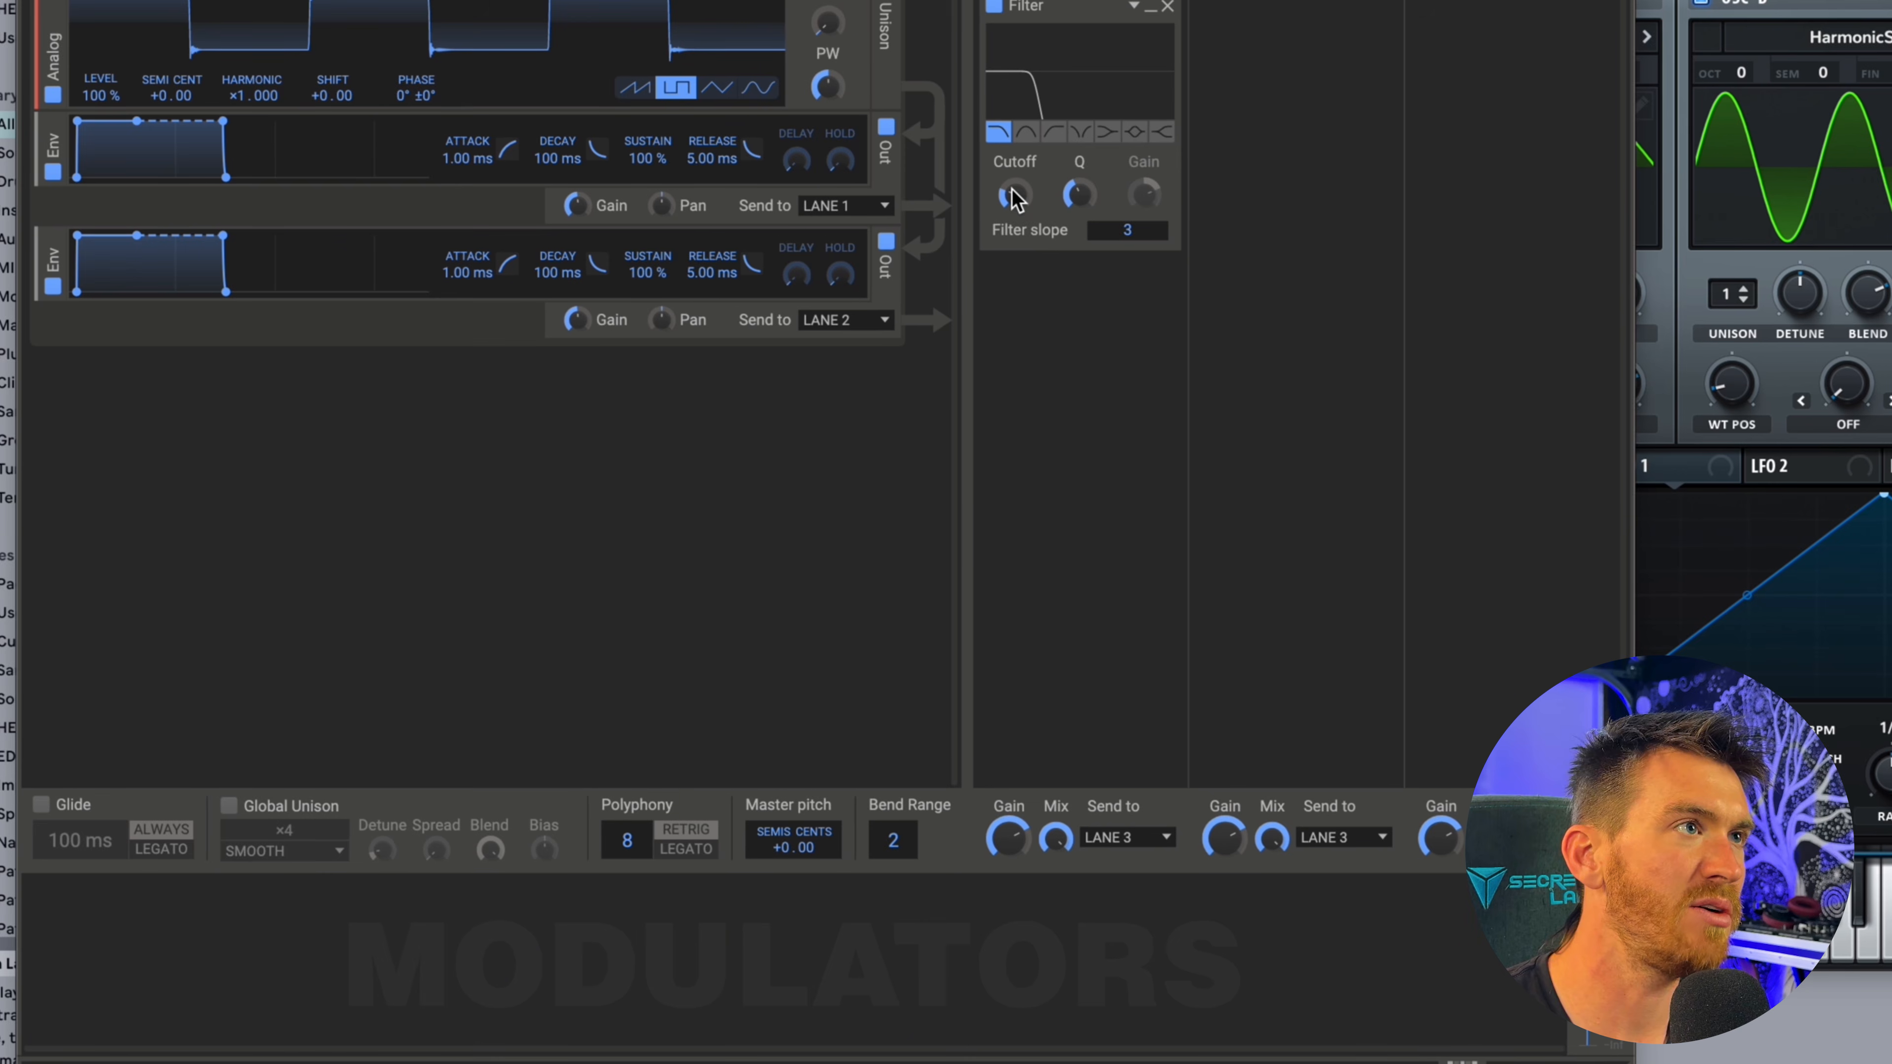
left_click(1333, 71)
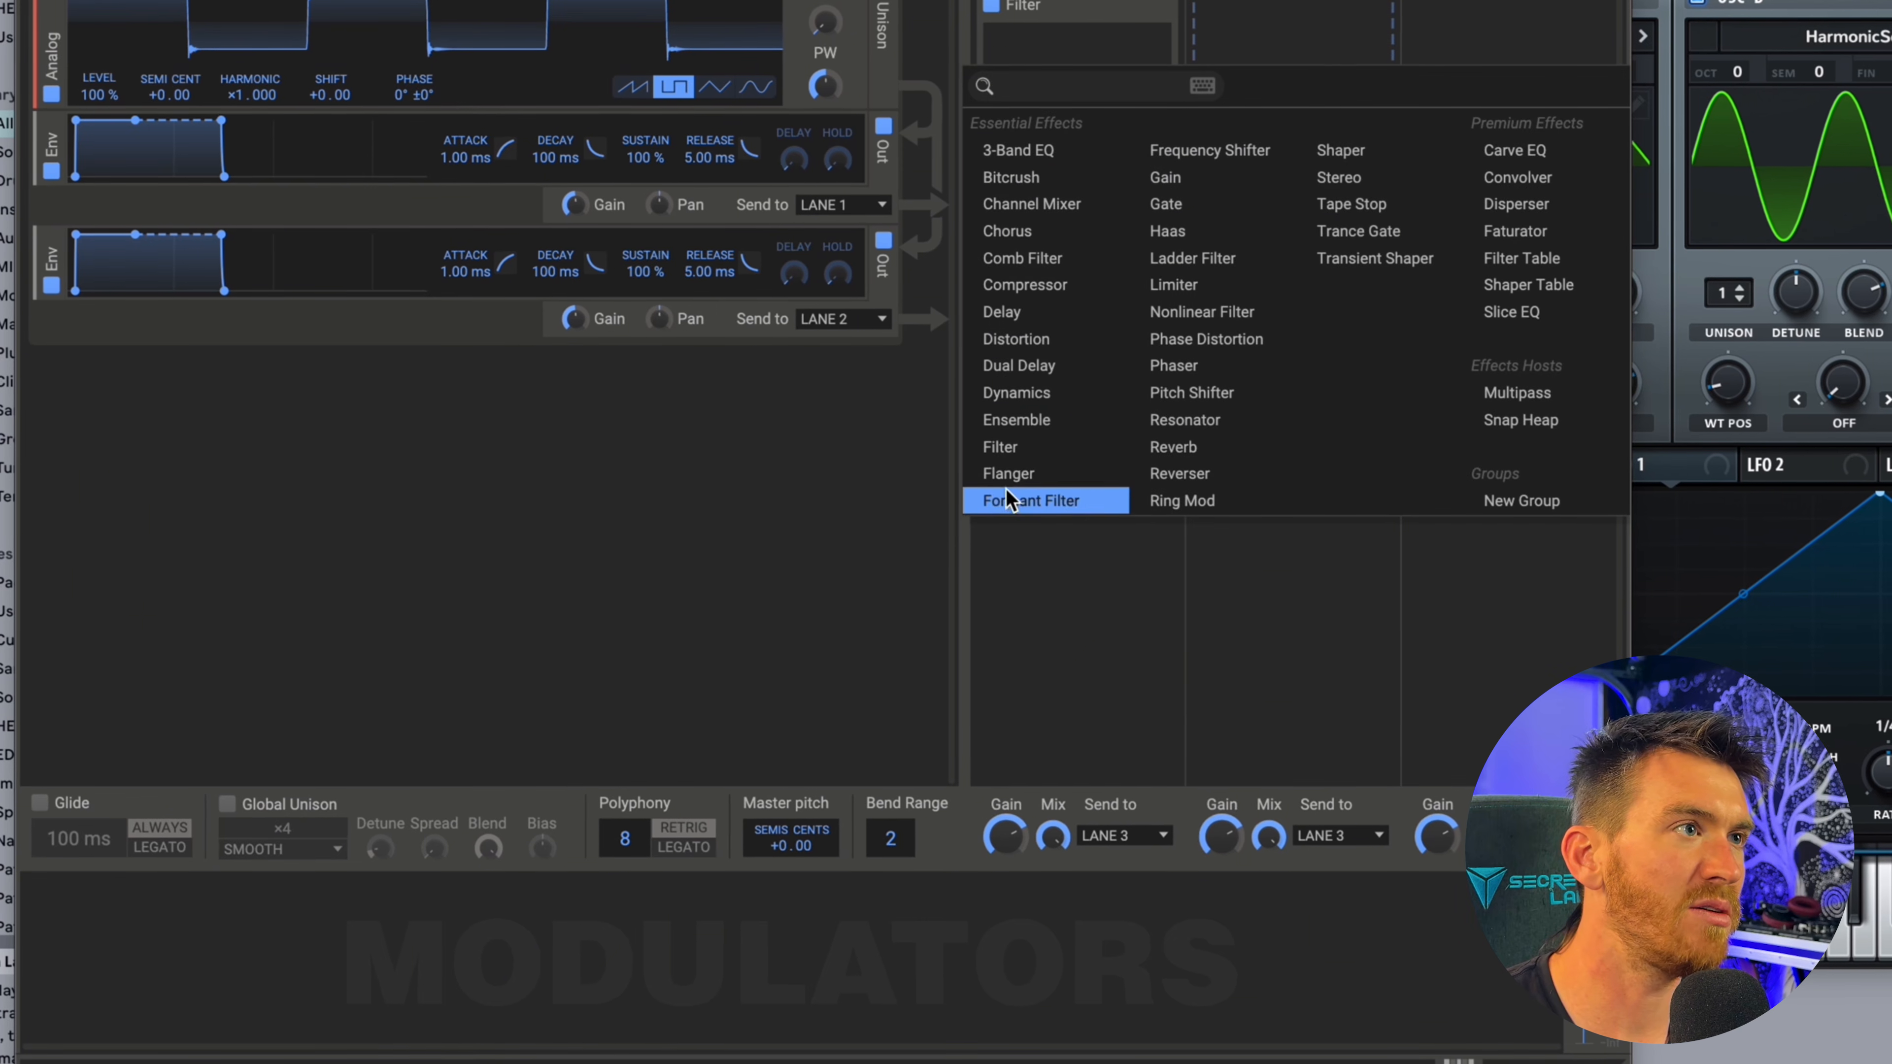
left_click(1006, 458)
left_click(1266, 132)
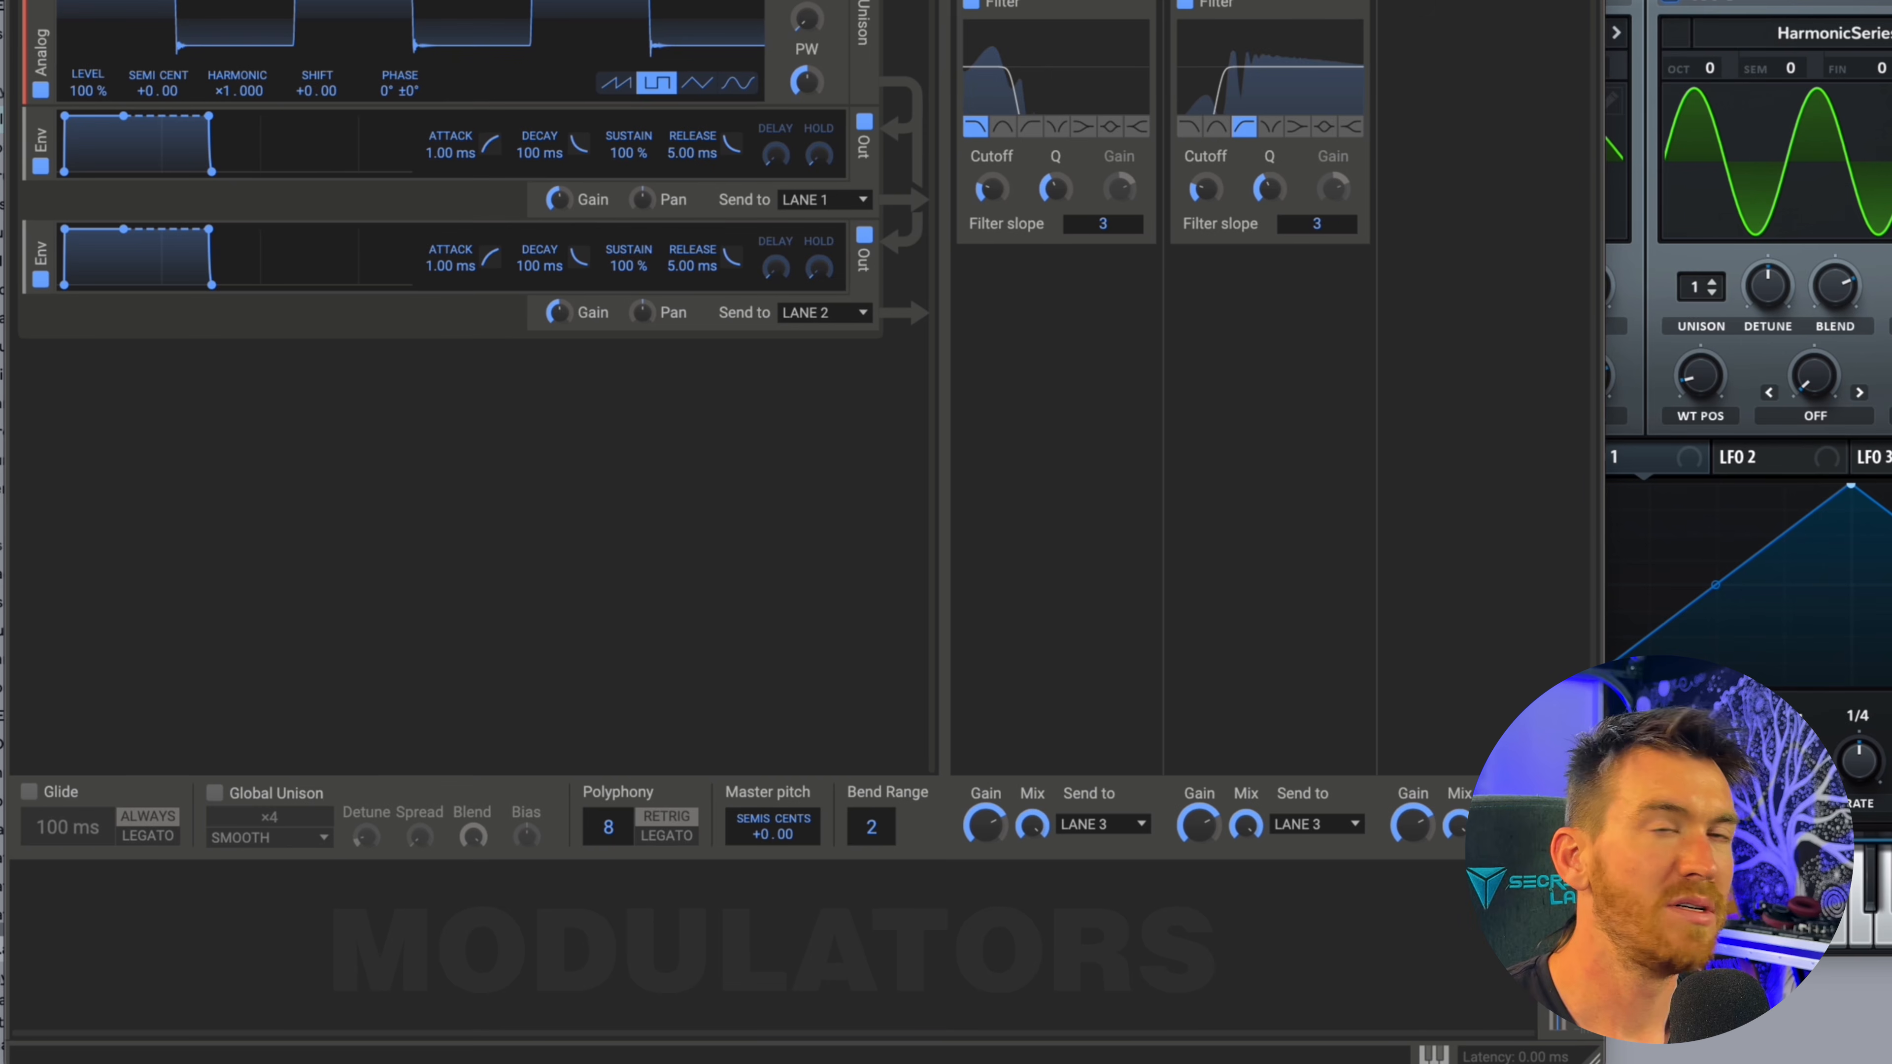
Add an Overdrive Distortion below the Filter in Lane 1 and raise its Drive to +11.41 dB.
left_click(1030, 358)
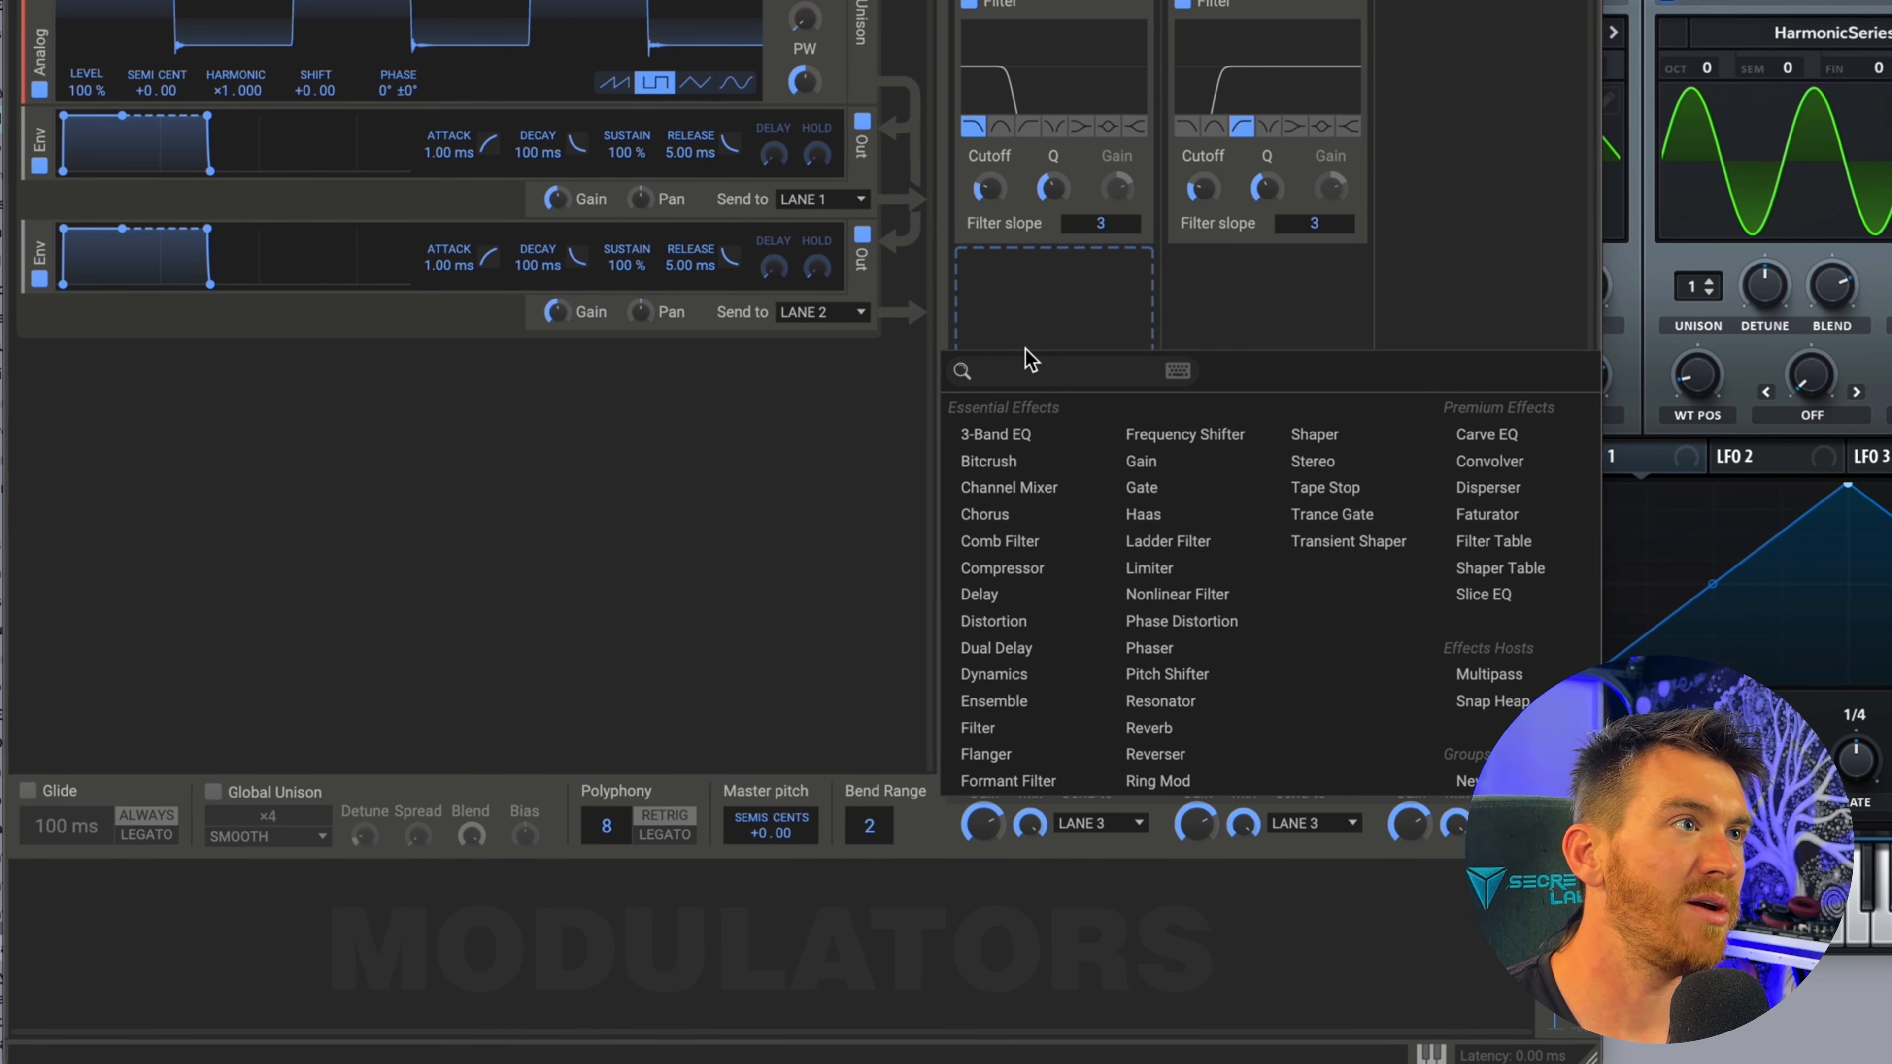
left_click(993, 621)
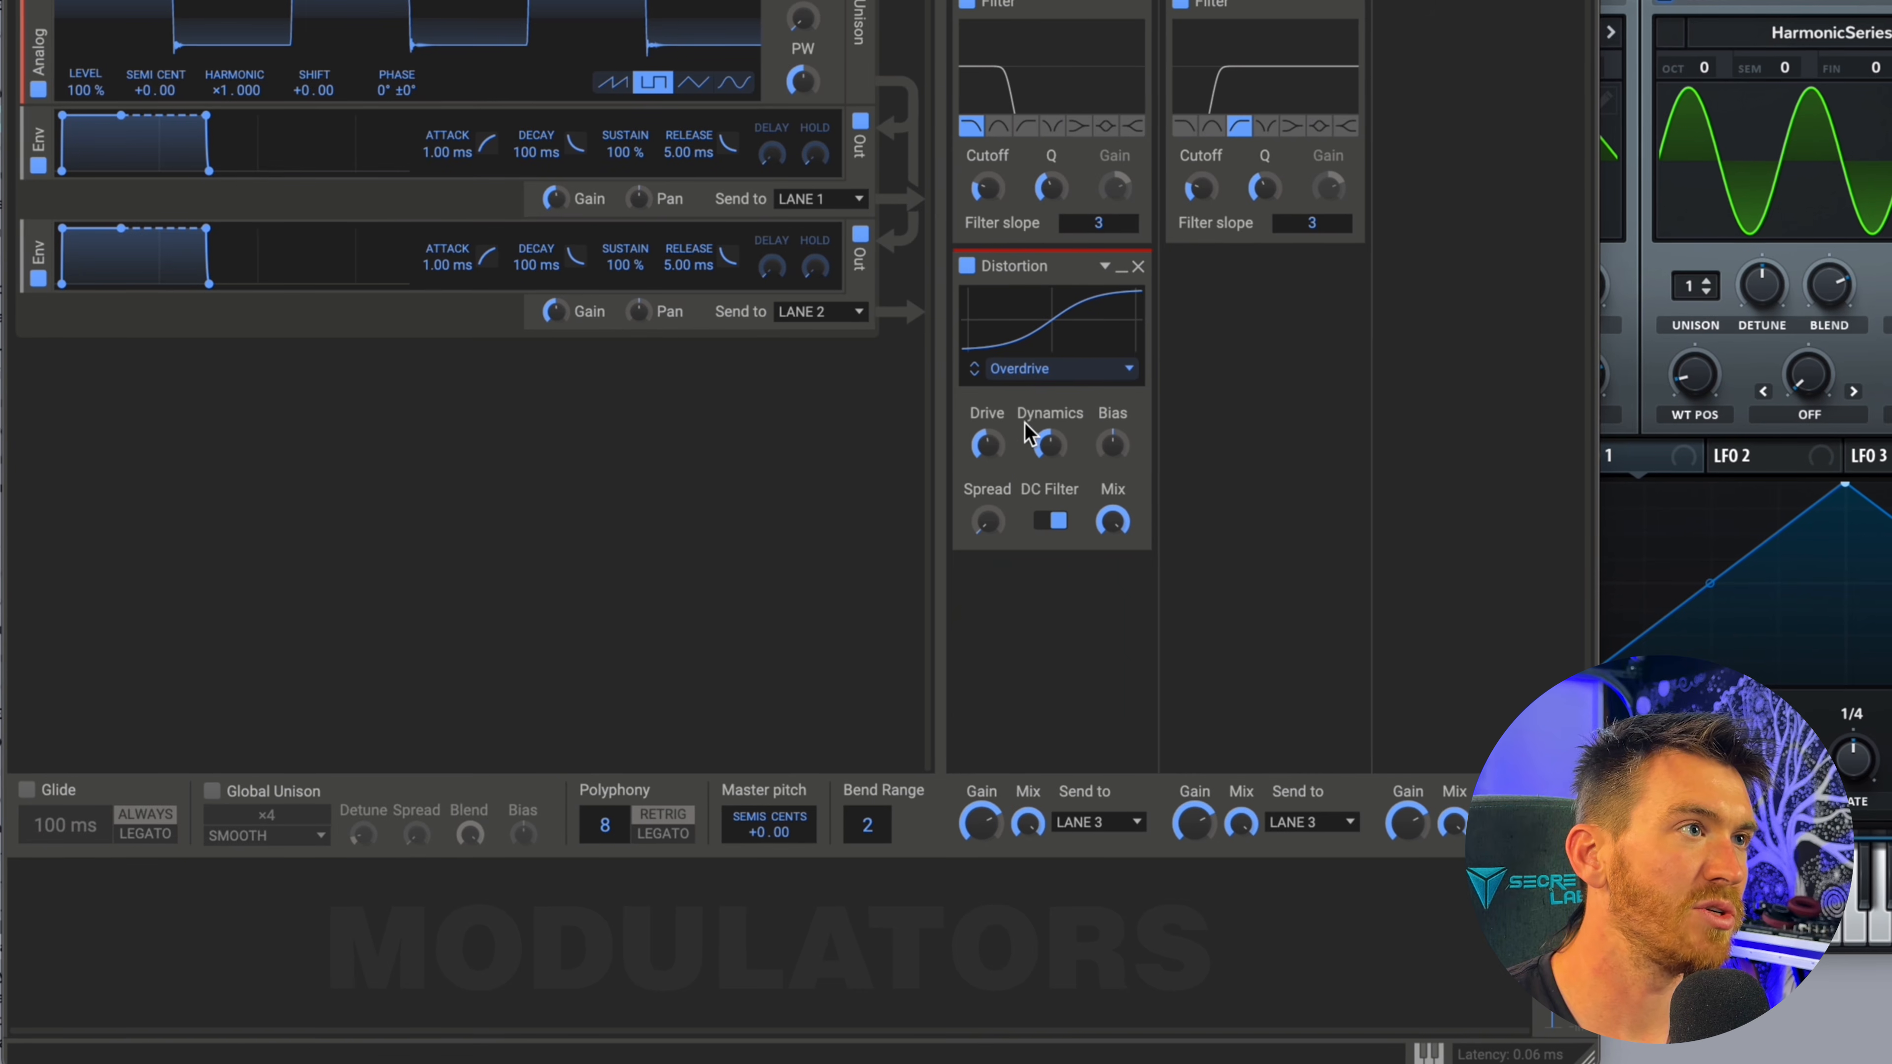
left_click_drag(988, 450, 988, 431)
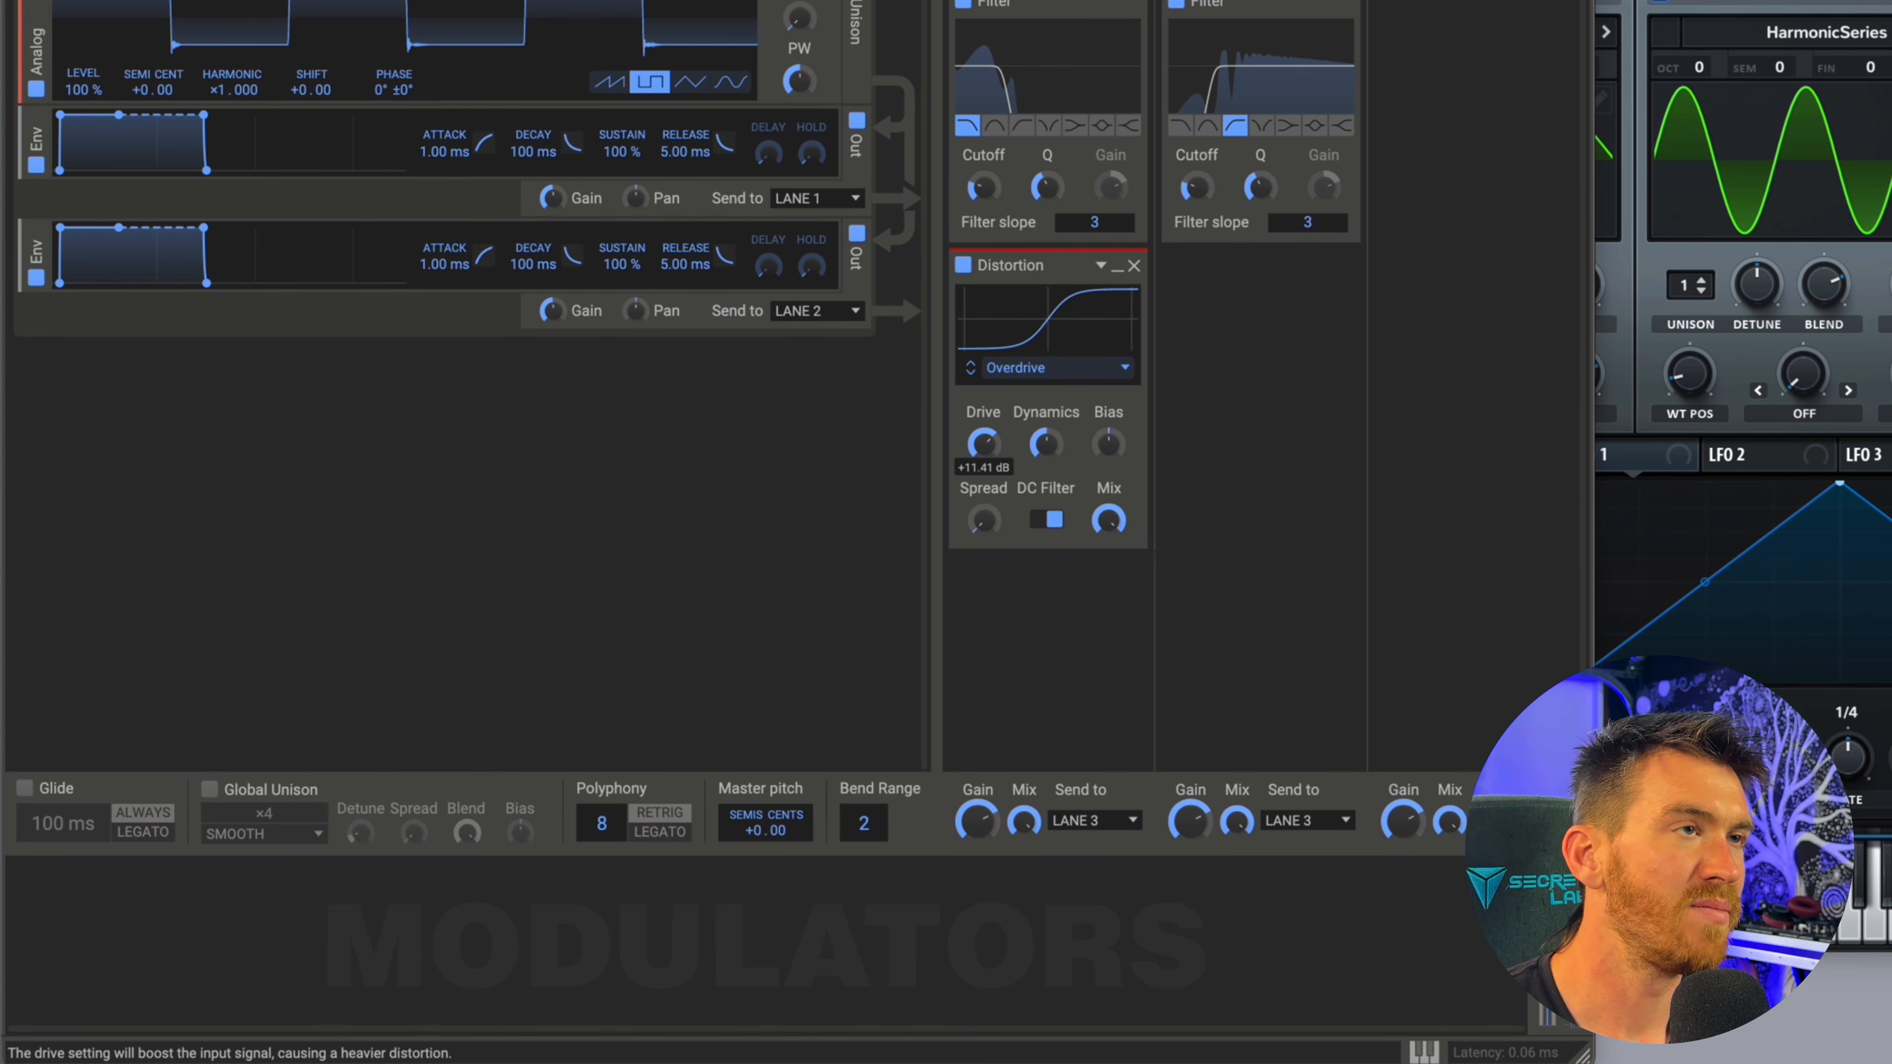
Add a Chorus below the high-pass Filter in Lane 2.
left_click(1250, 339)
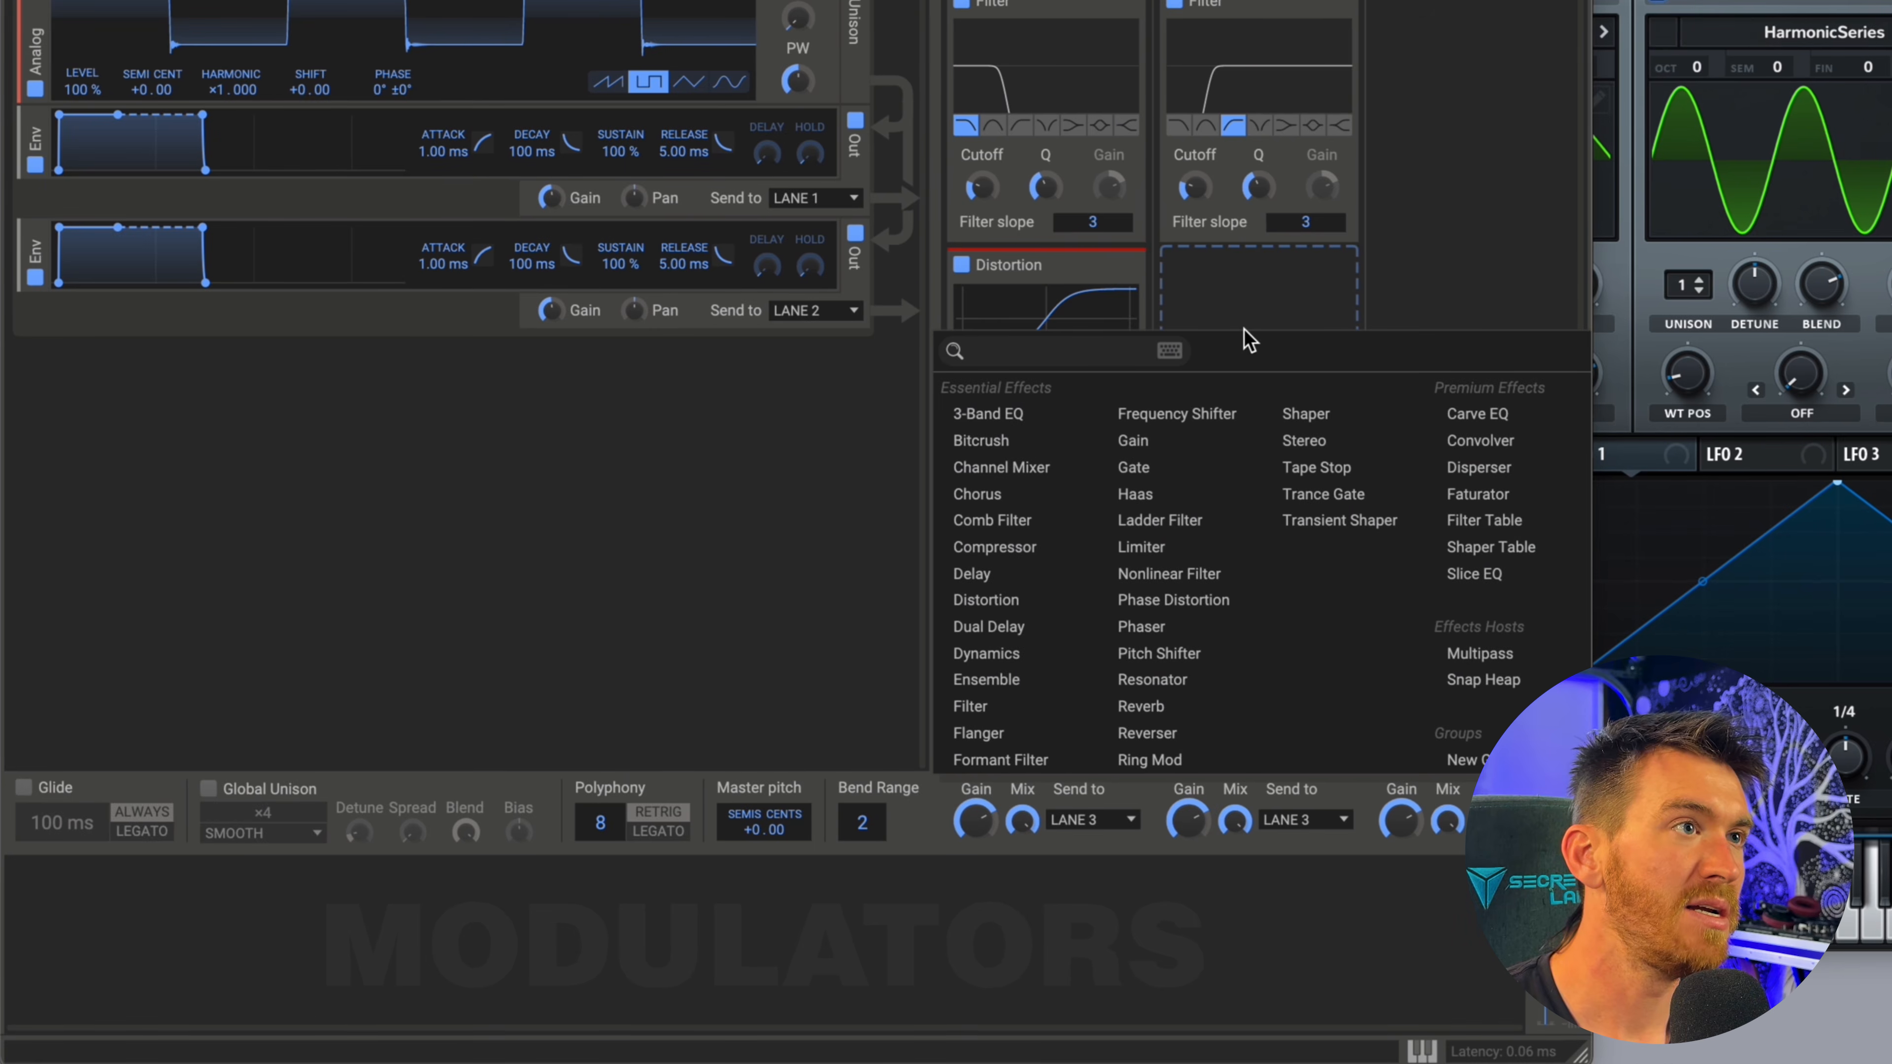
left_click(1020, 496)
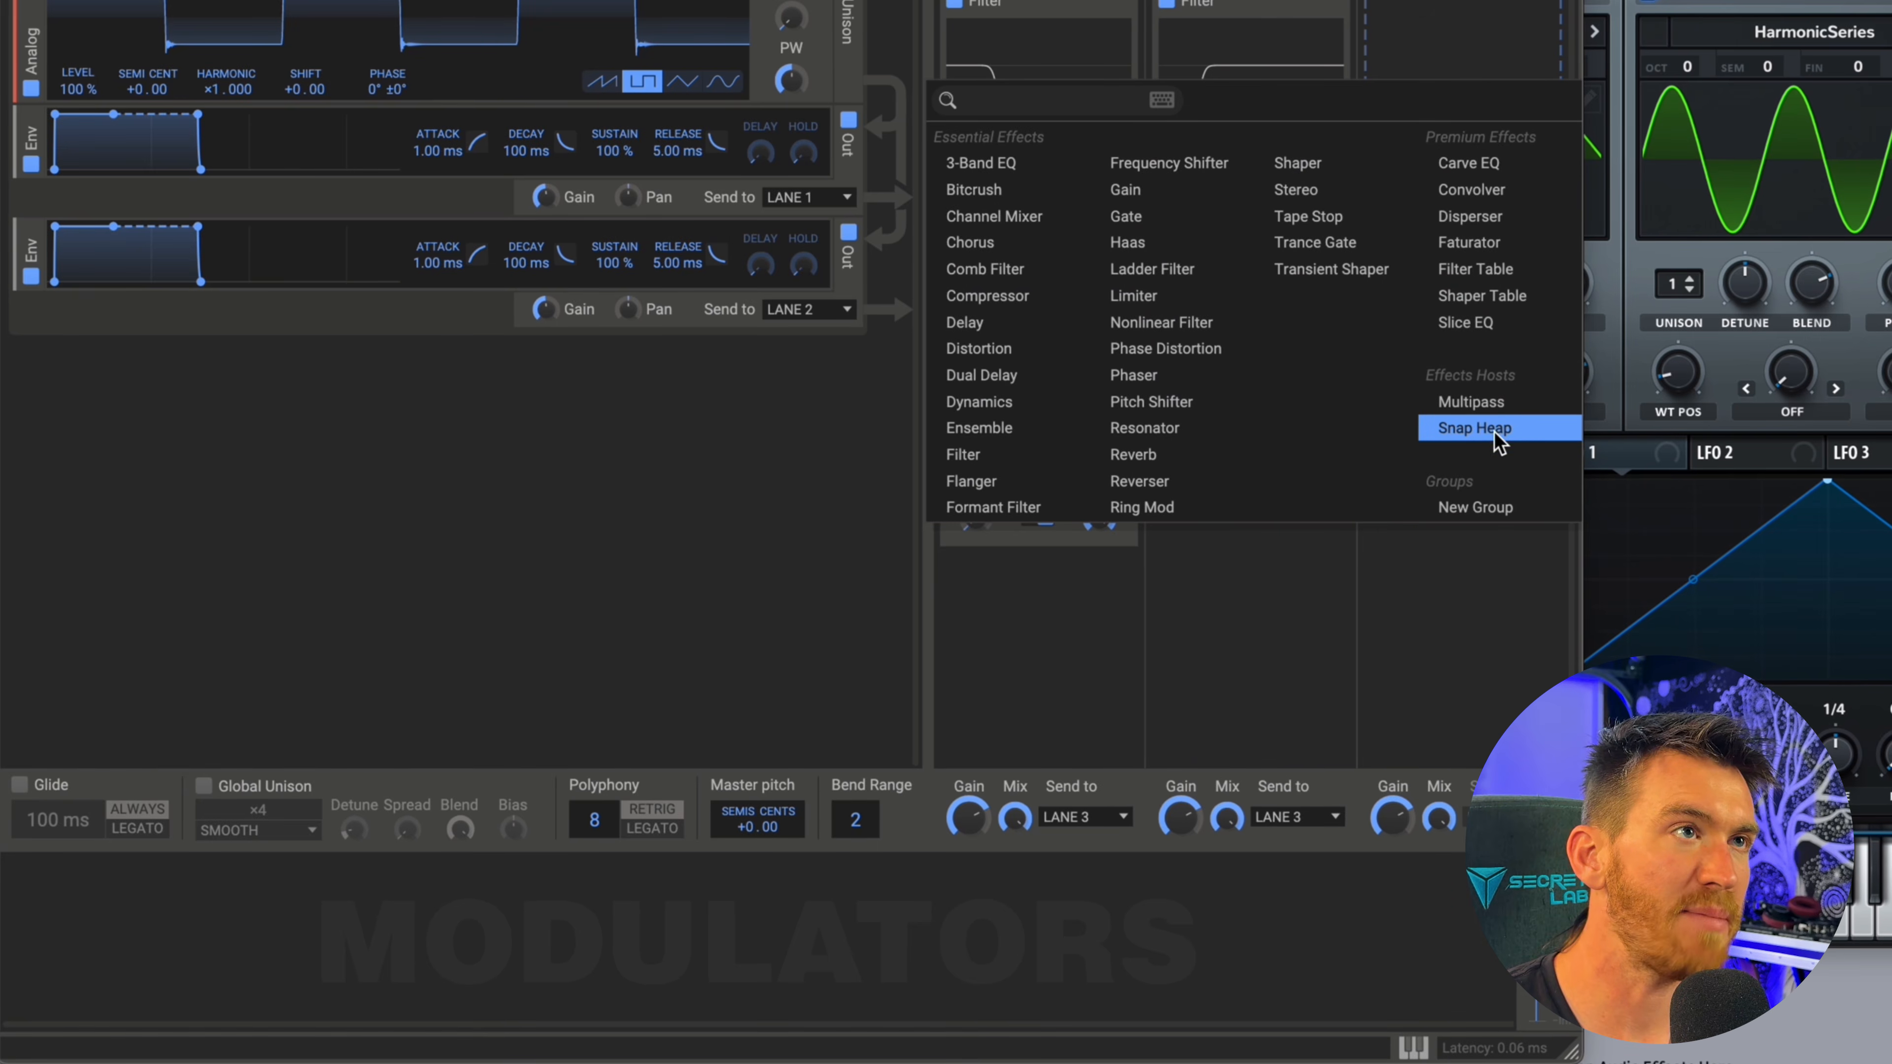
Add a Snap Heap to Lane 3 and open its full editor.
left_click(1494, 432)
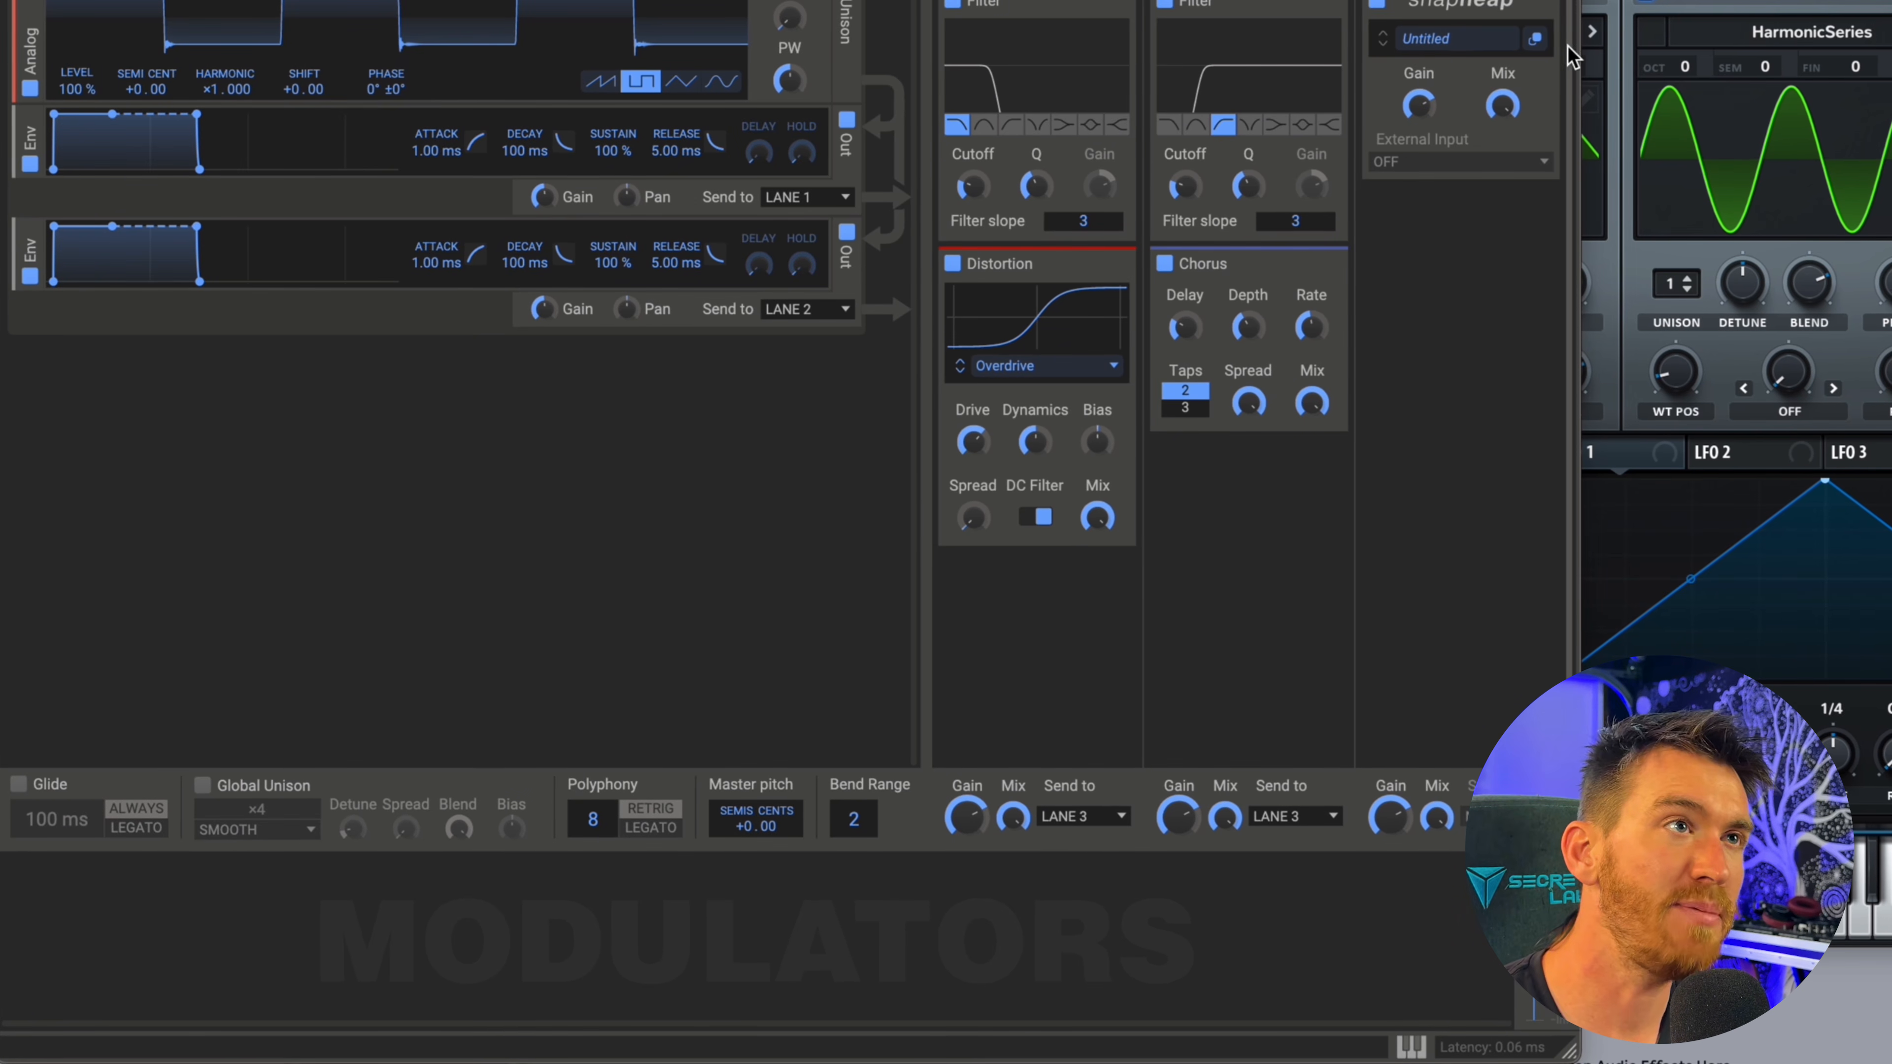
left_click(1539, 40)
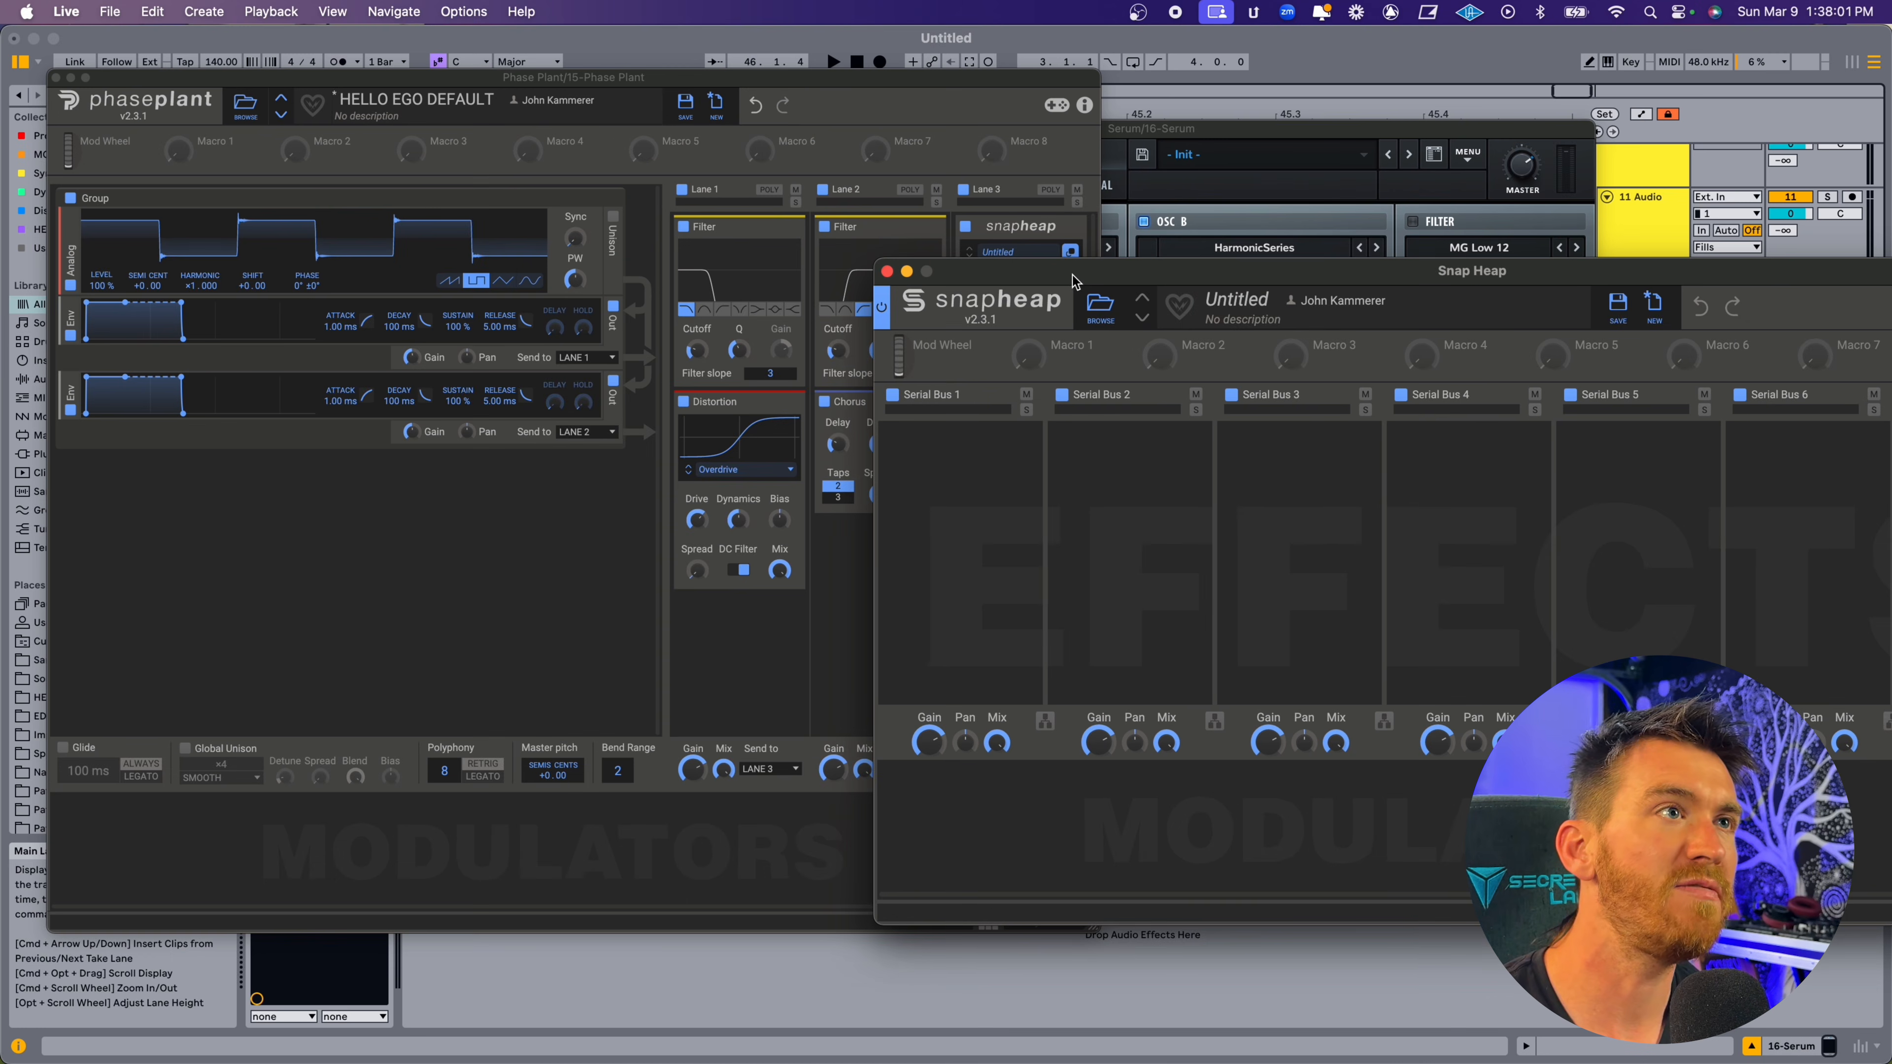
left_click_drag(1072, 280, 543, 201)
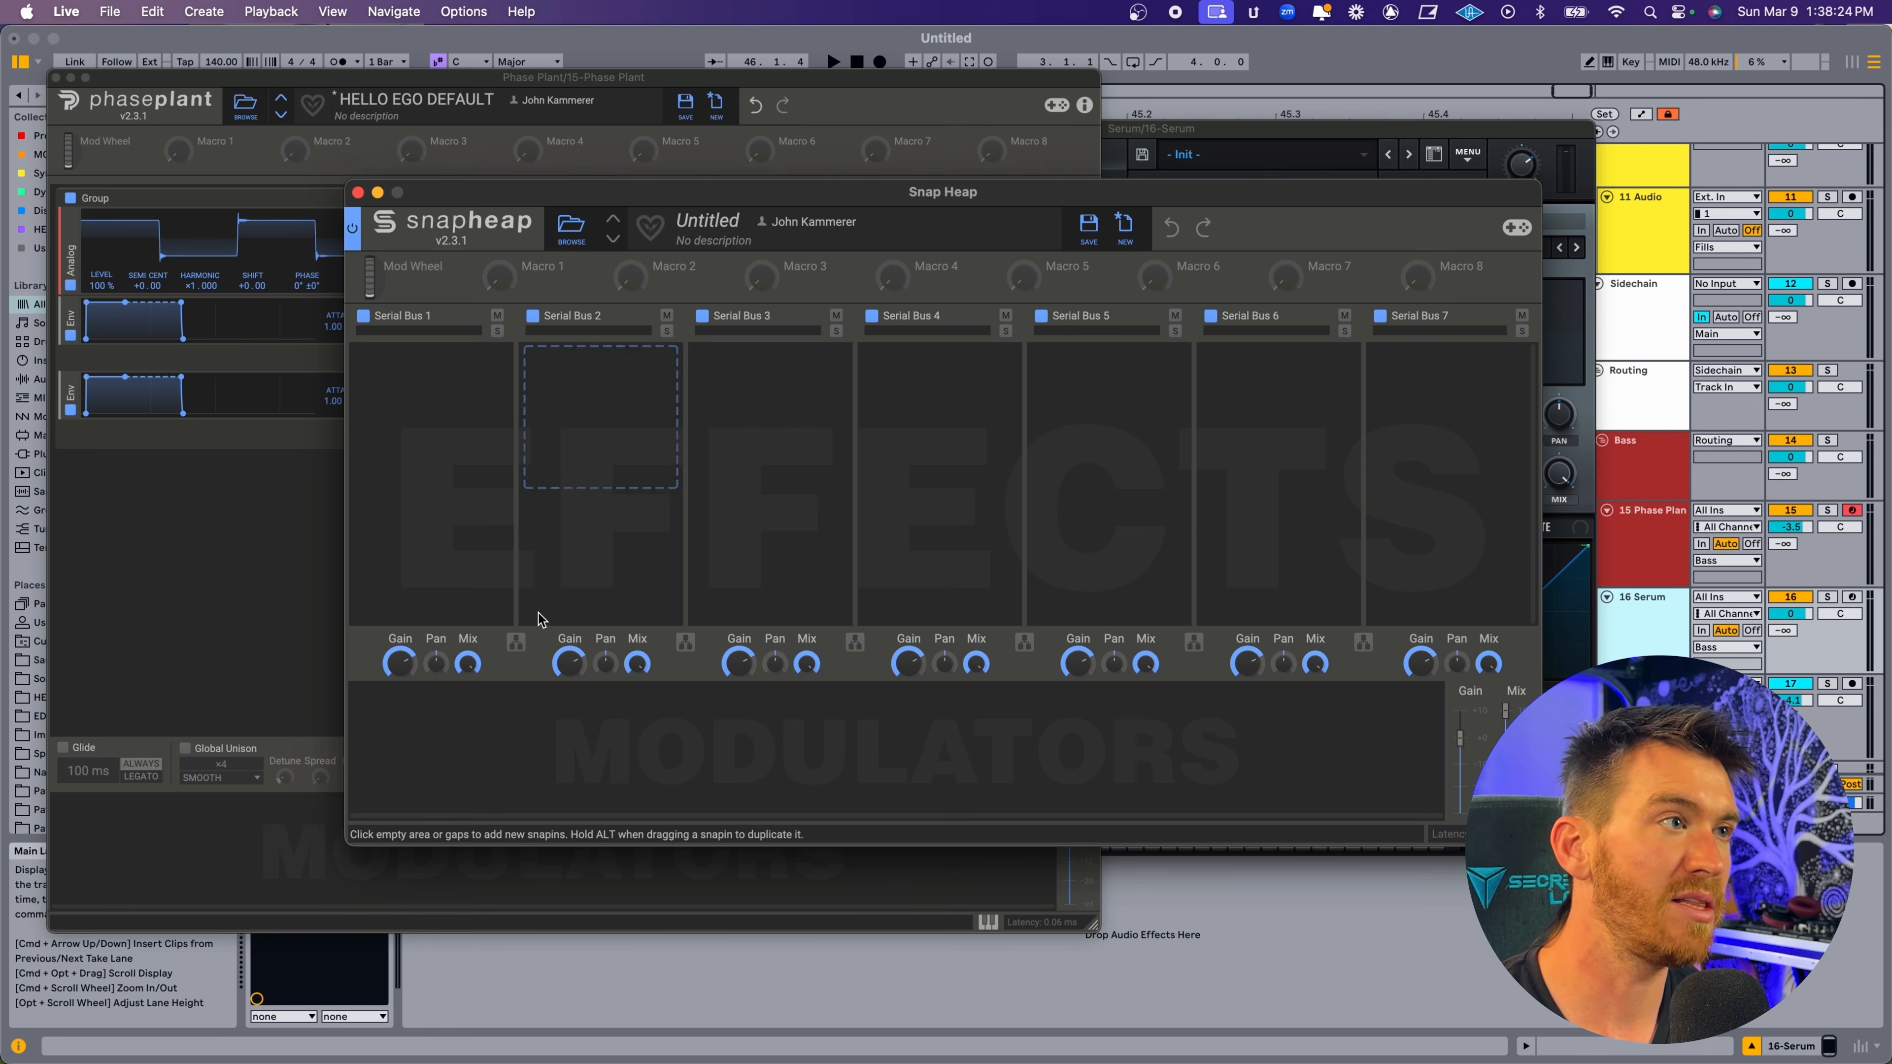
Set the first two Snap Heap buses to run in parallel and disable the remaining buses.
left_click(516, 643)
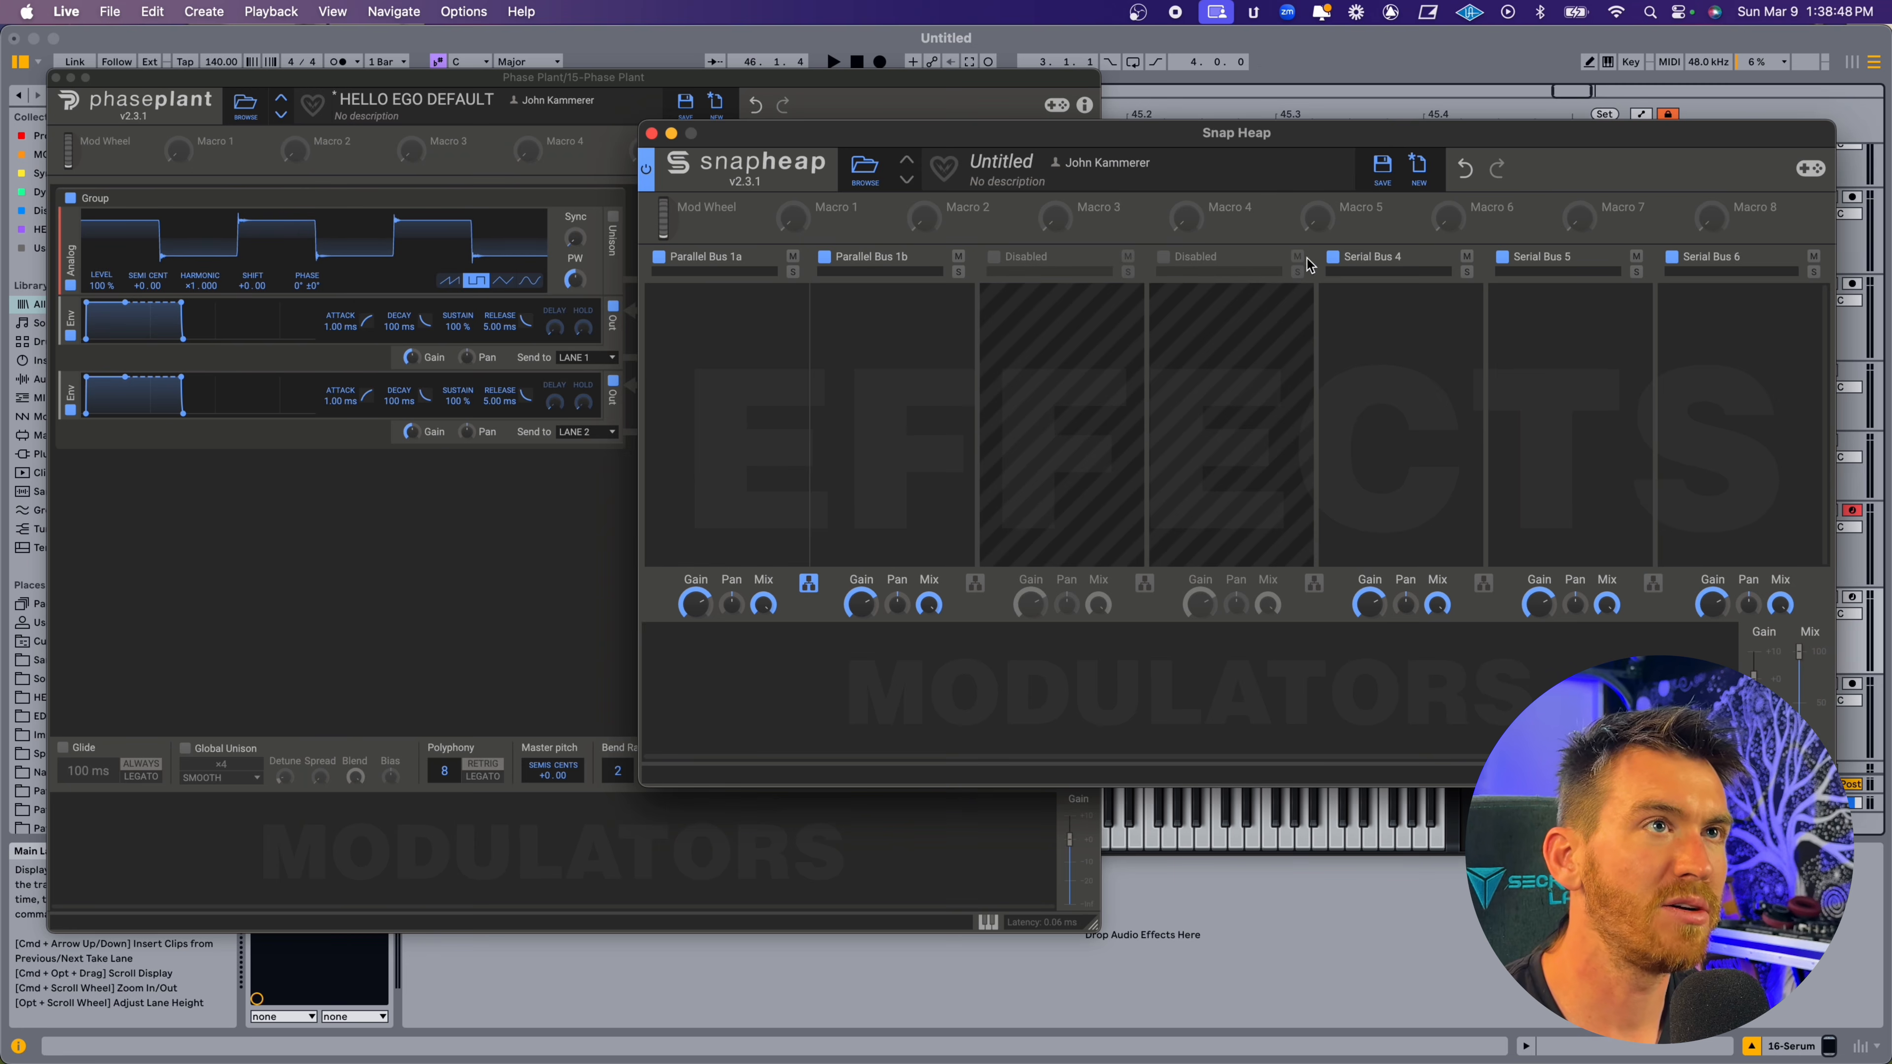
left_click(1334, 257)
left_click(1502, 259)
left_click(1672, 257)
left_click_drag(1240, 134, 1495, 189)
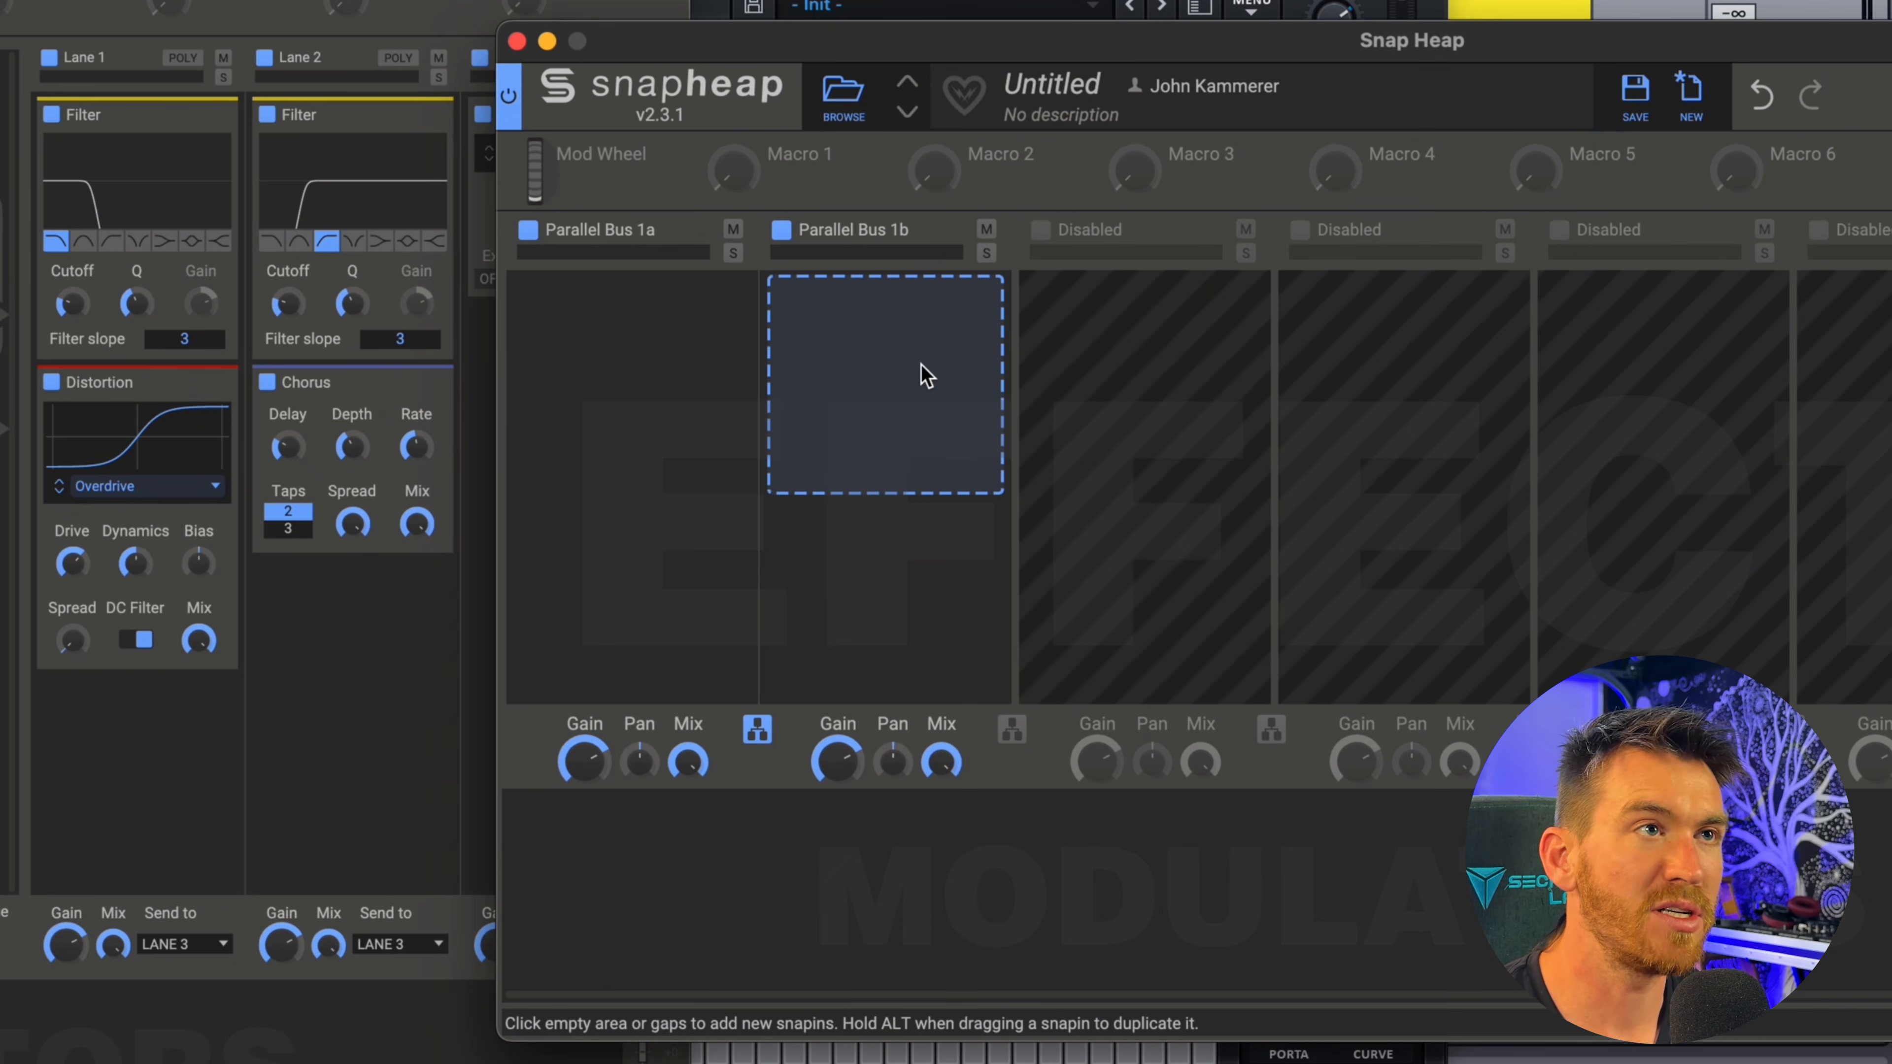
Add a Filter in Peak mode to Parallel Bus 1b and a Filter in notch mode to Parallel Bus 1a.
left_click(892, 359)
left_click(954, 816)
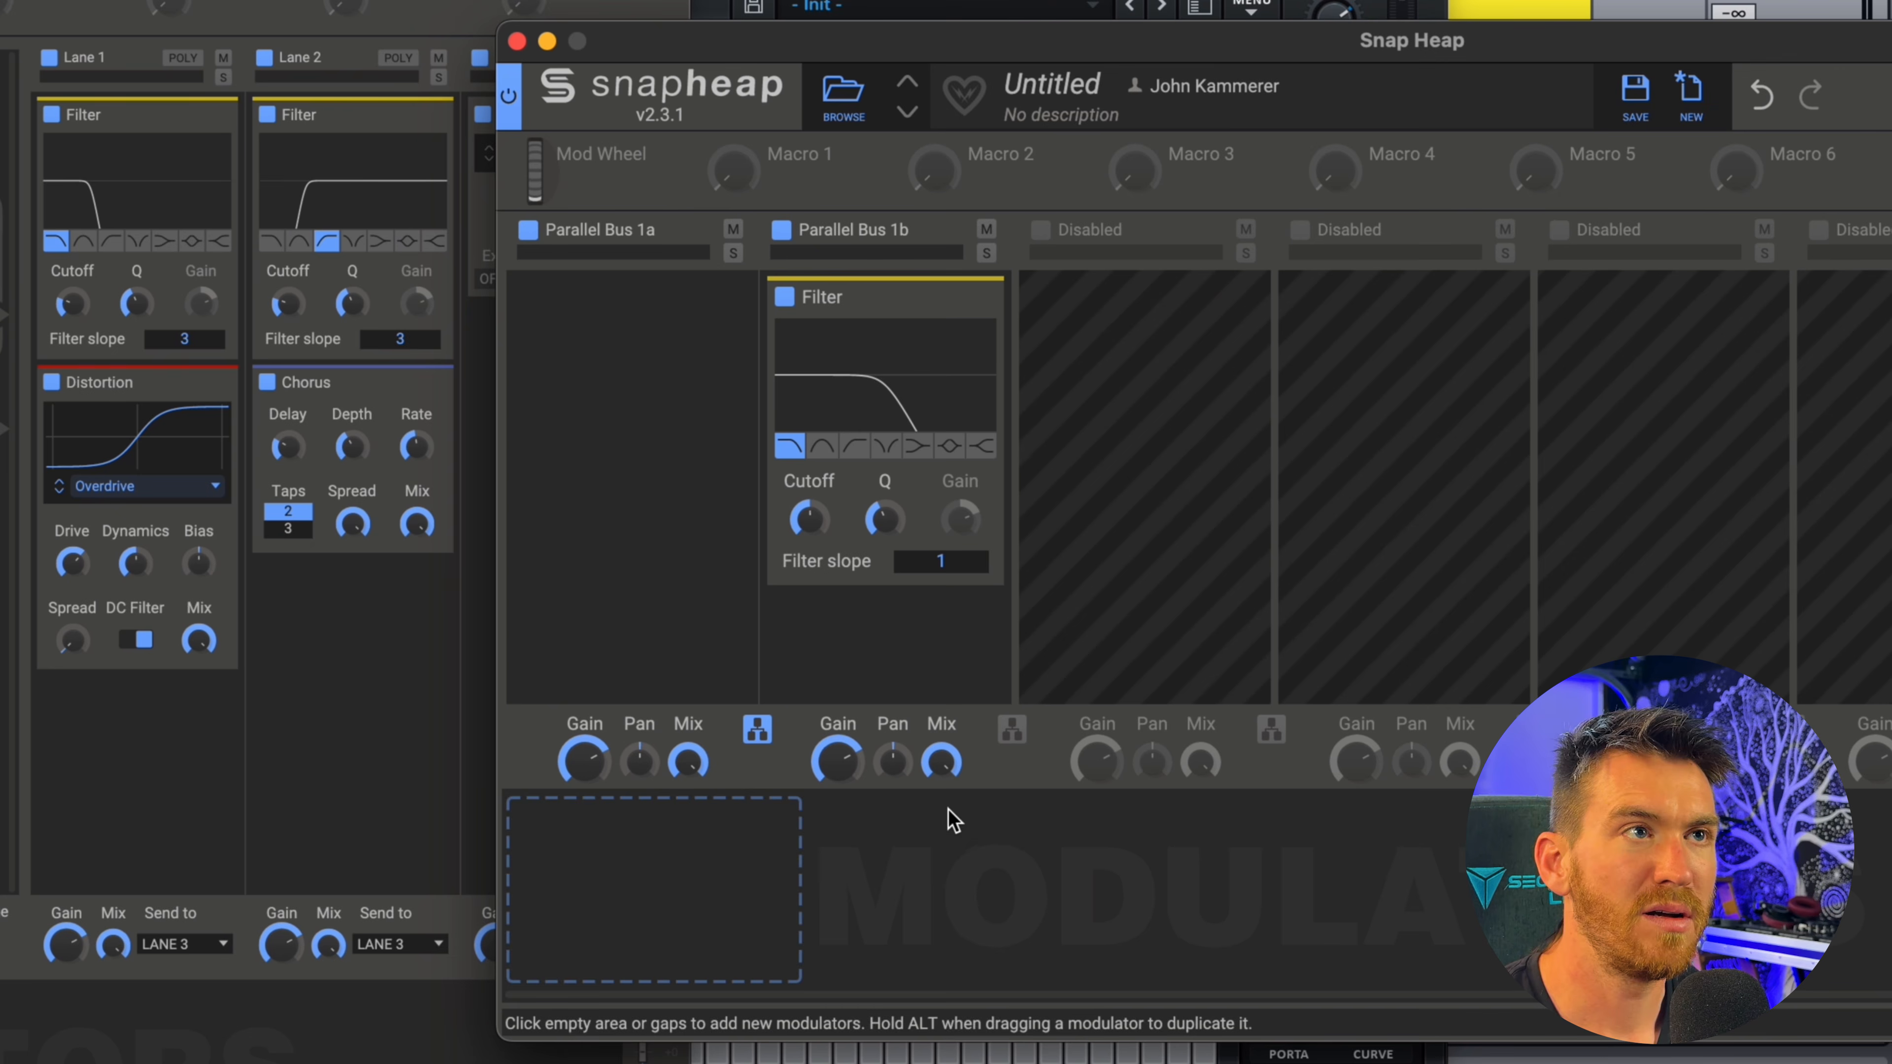
left_click(950, 449)
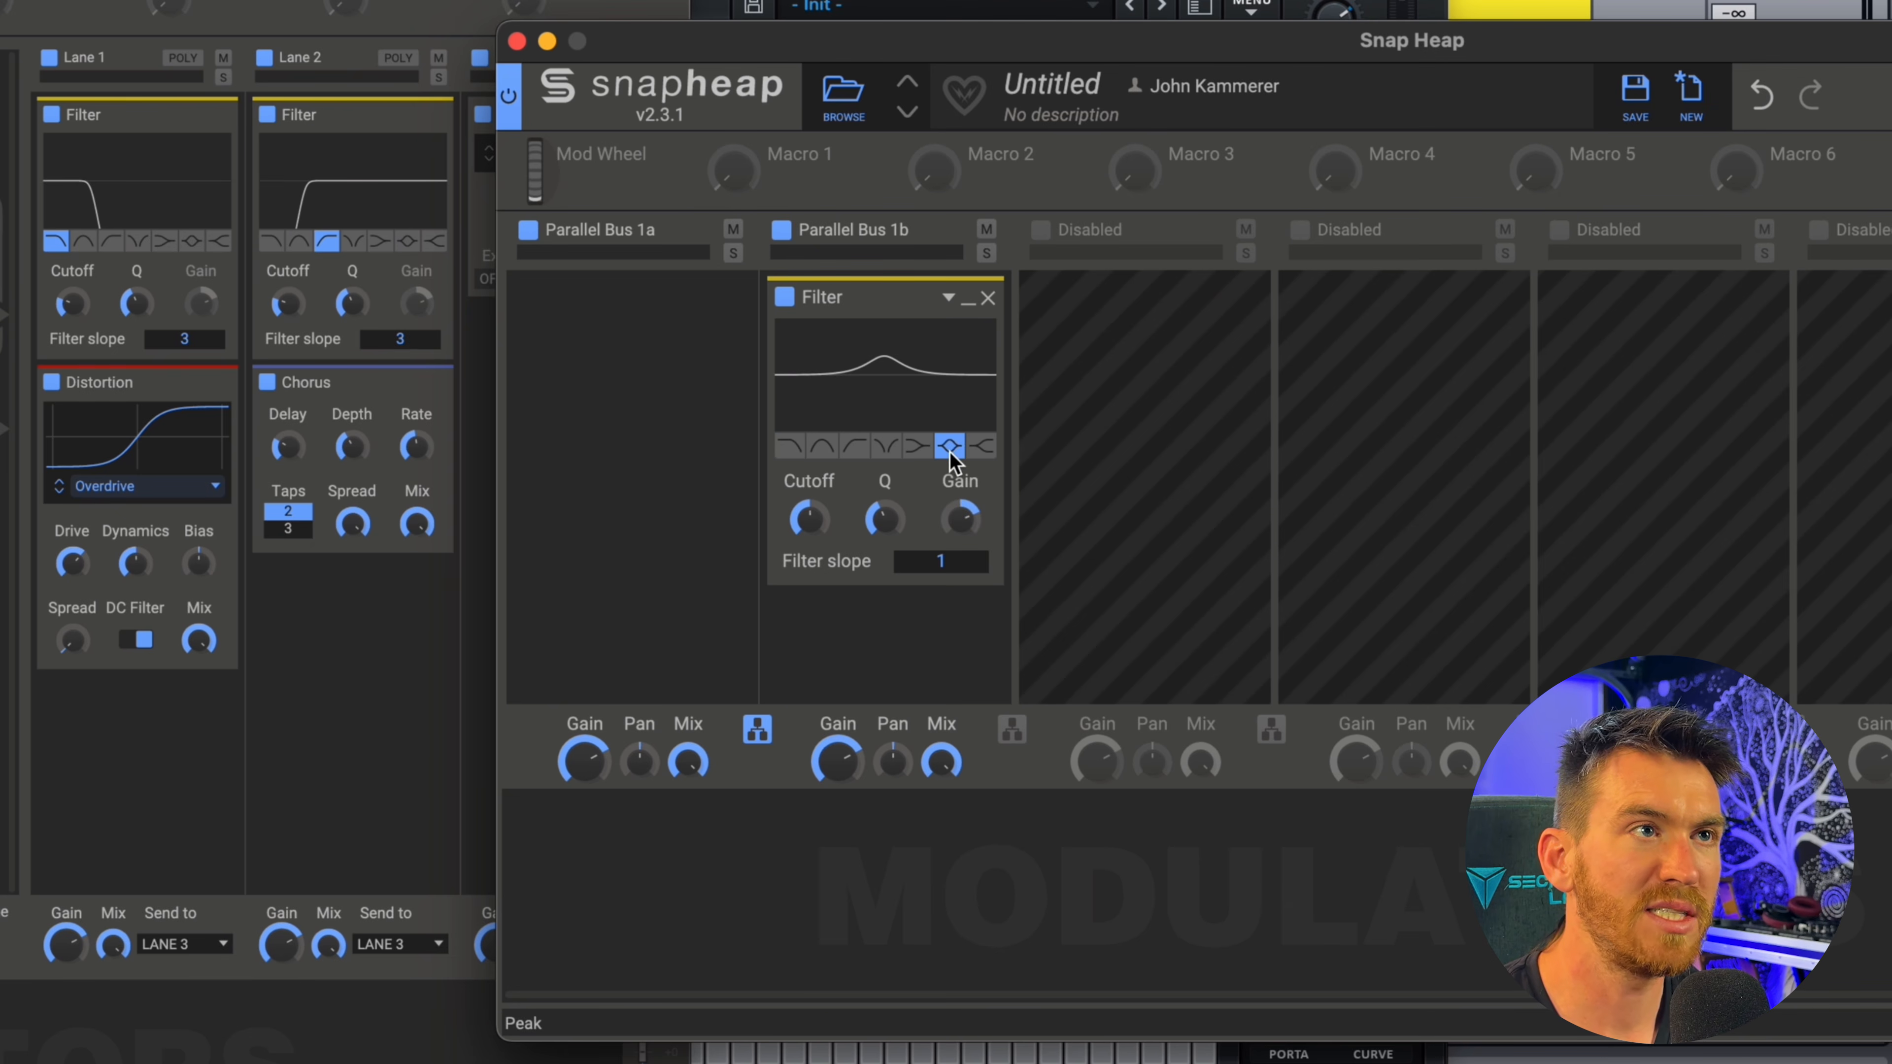
left_click(604, 359)
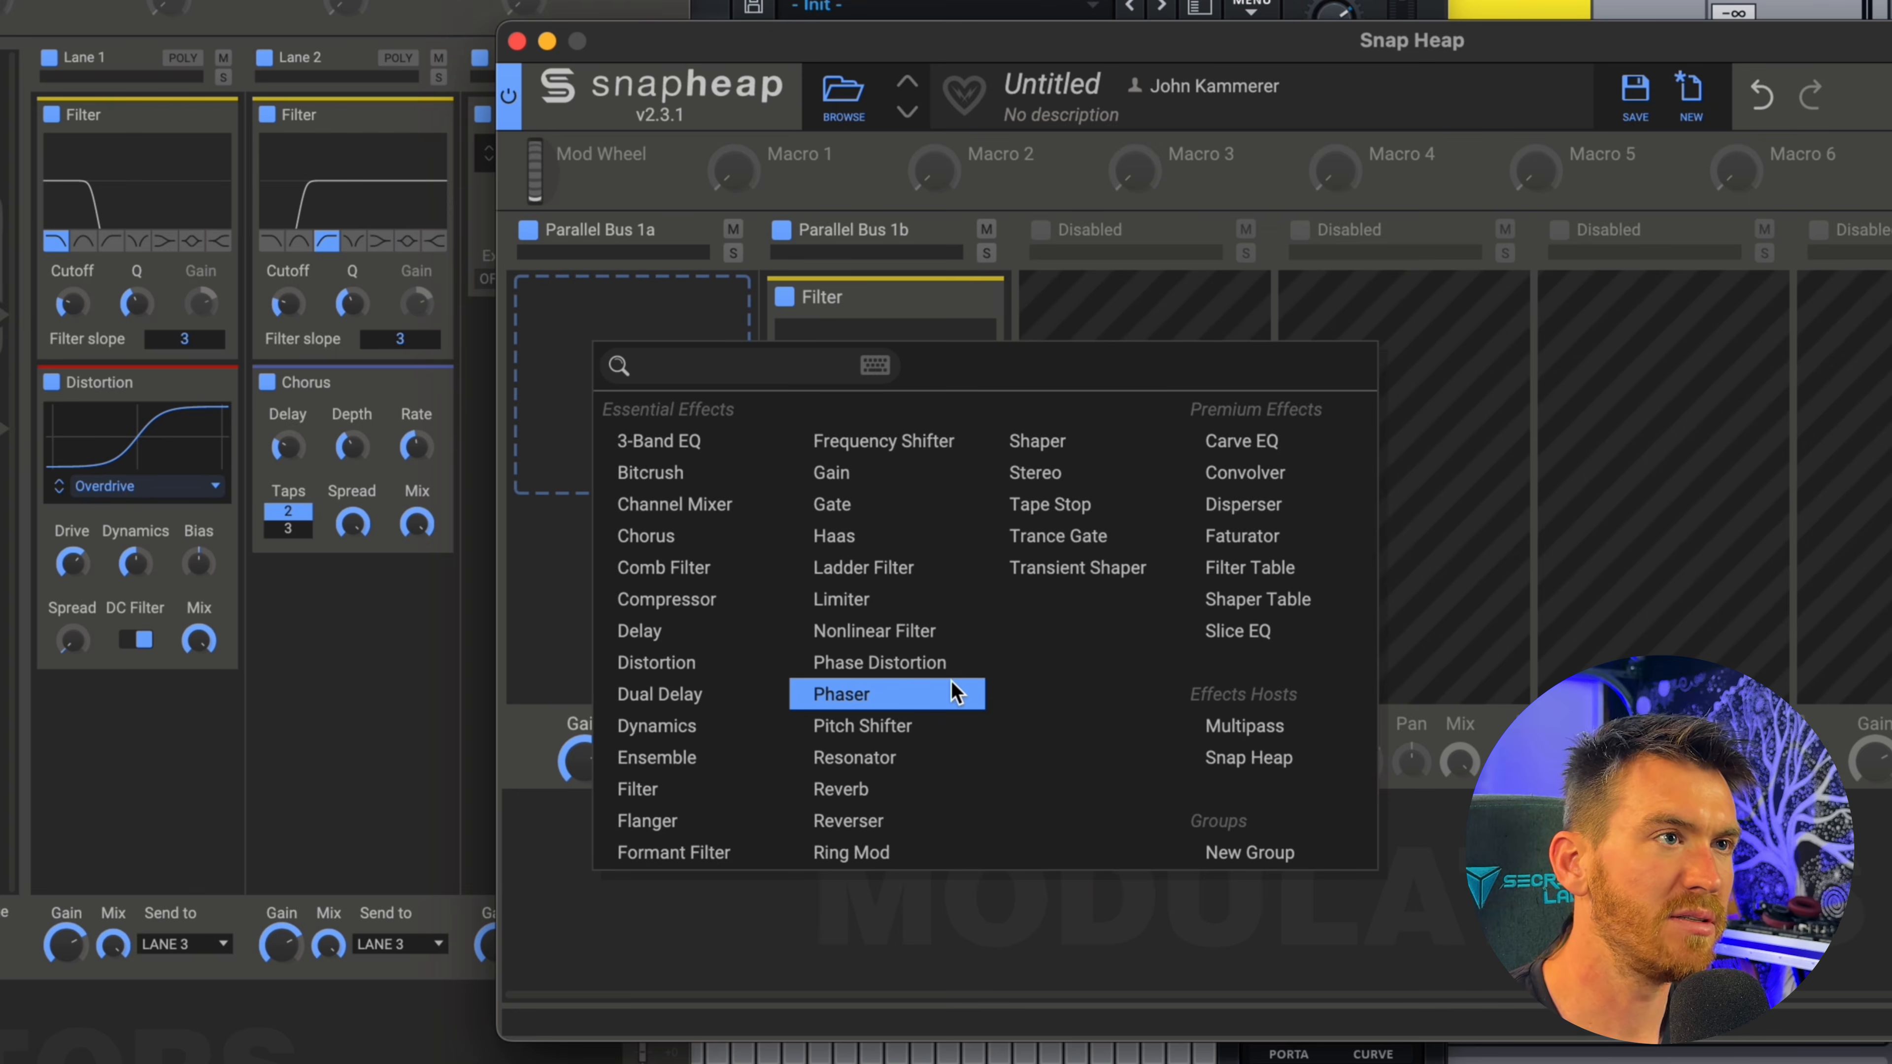
left_click(633, 451)
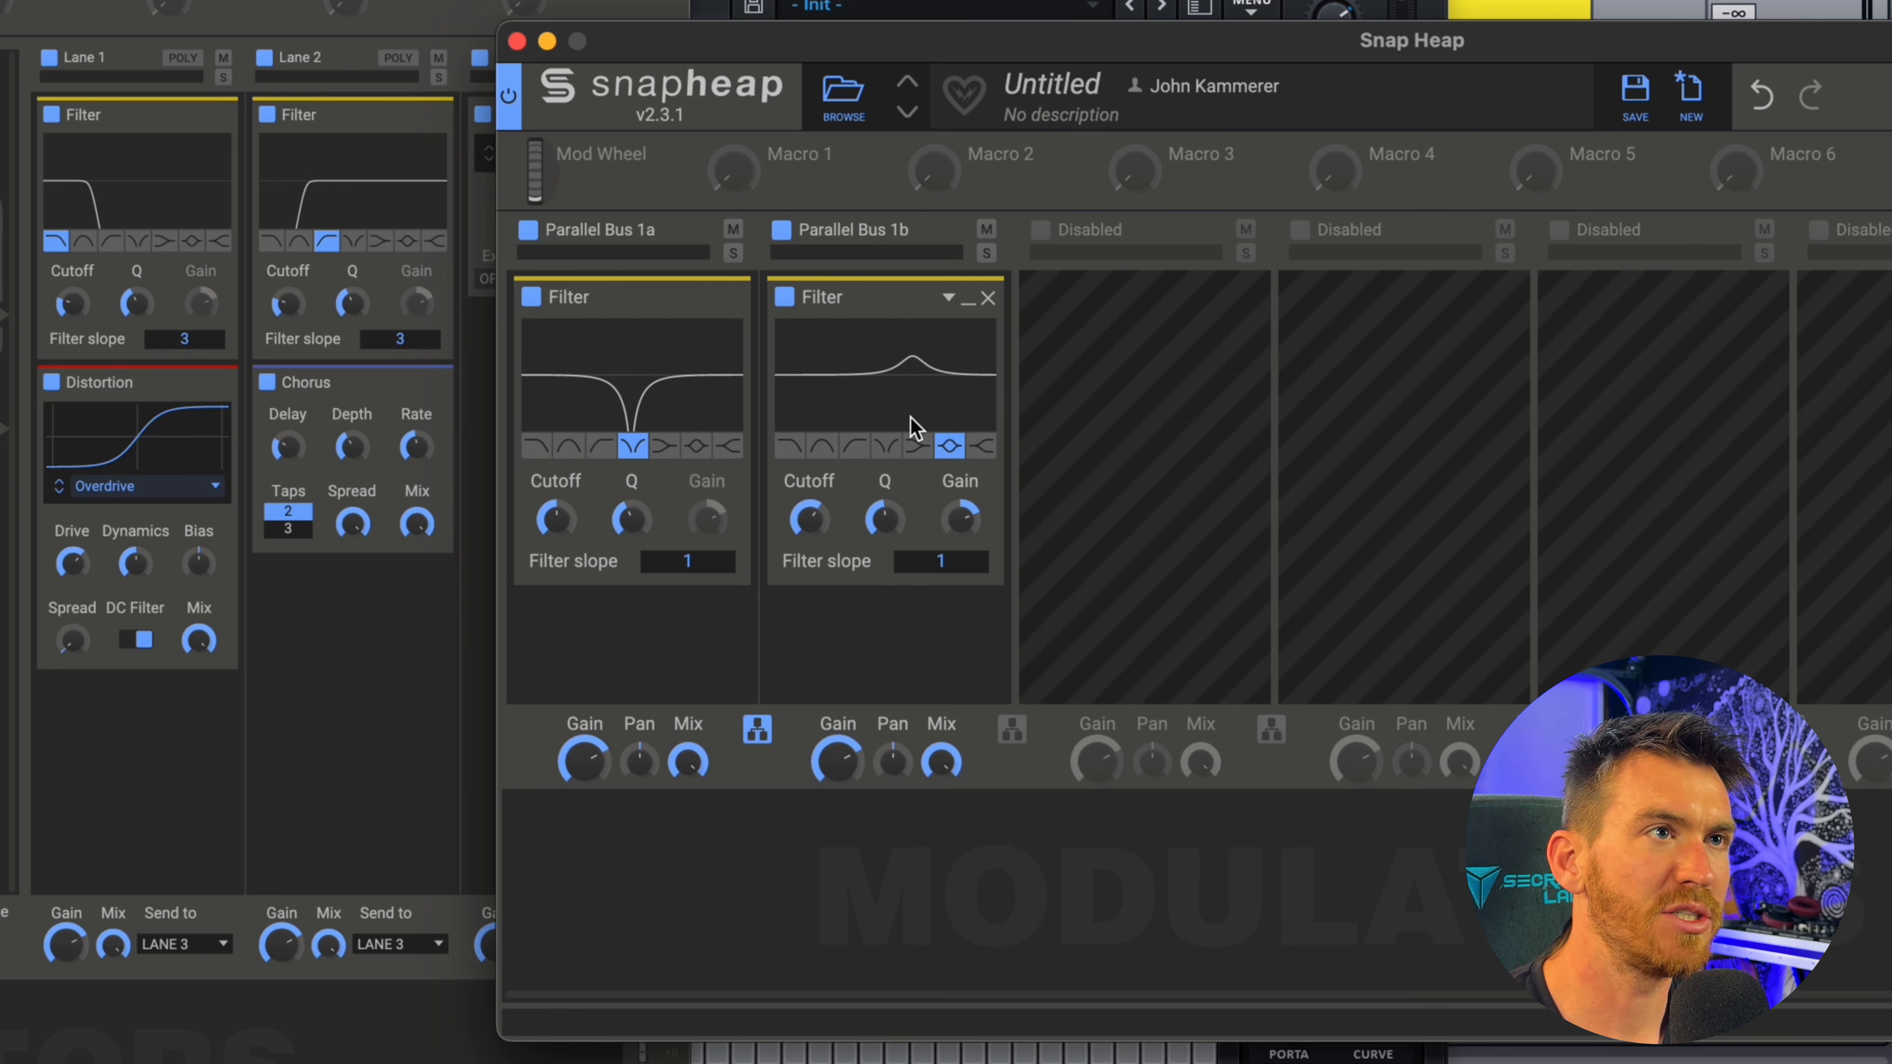
Add an LFO modulator and assign it to the Cutoff of the peak Filter in Parallel Bus 1b.
left_click(566, 857)
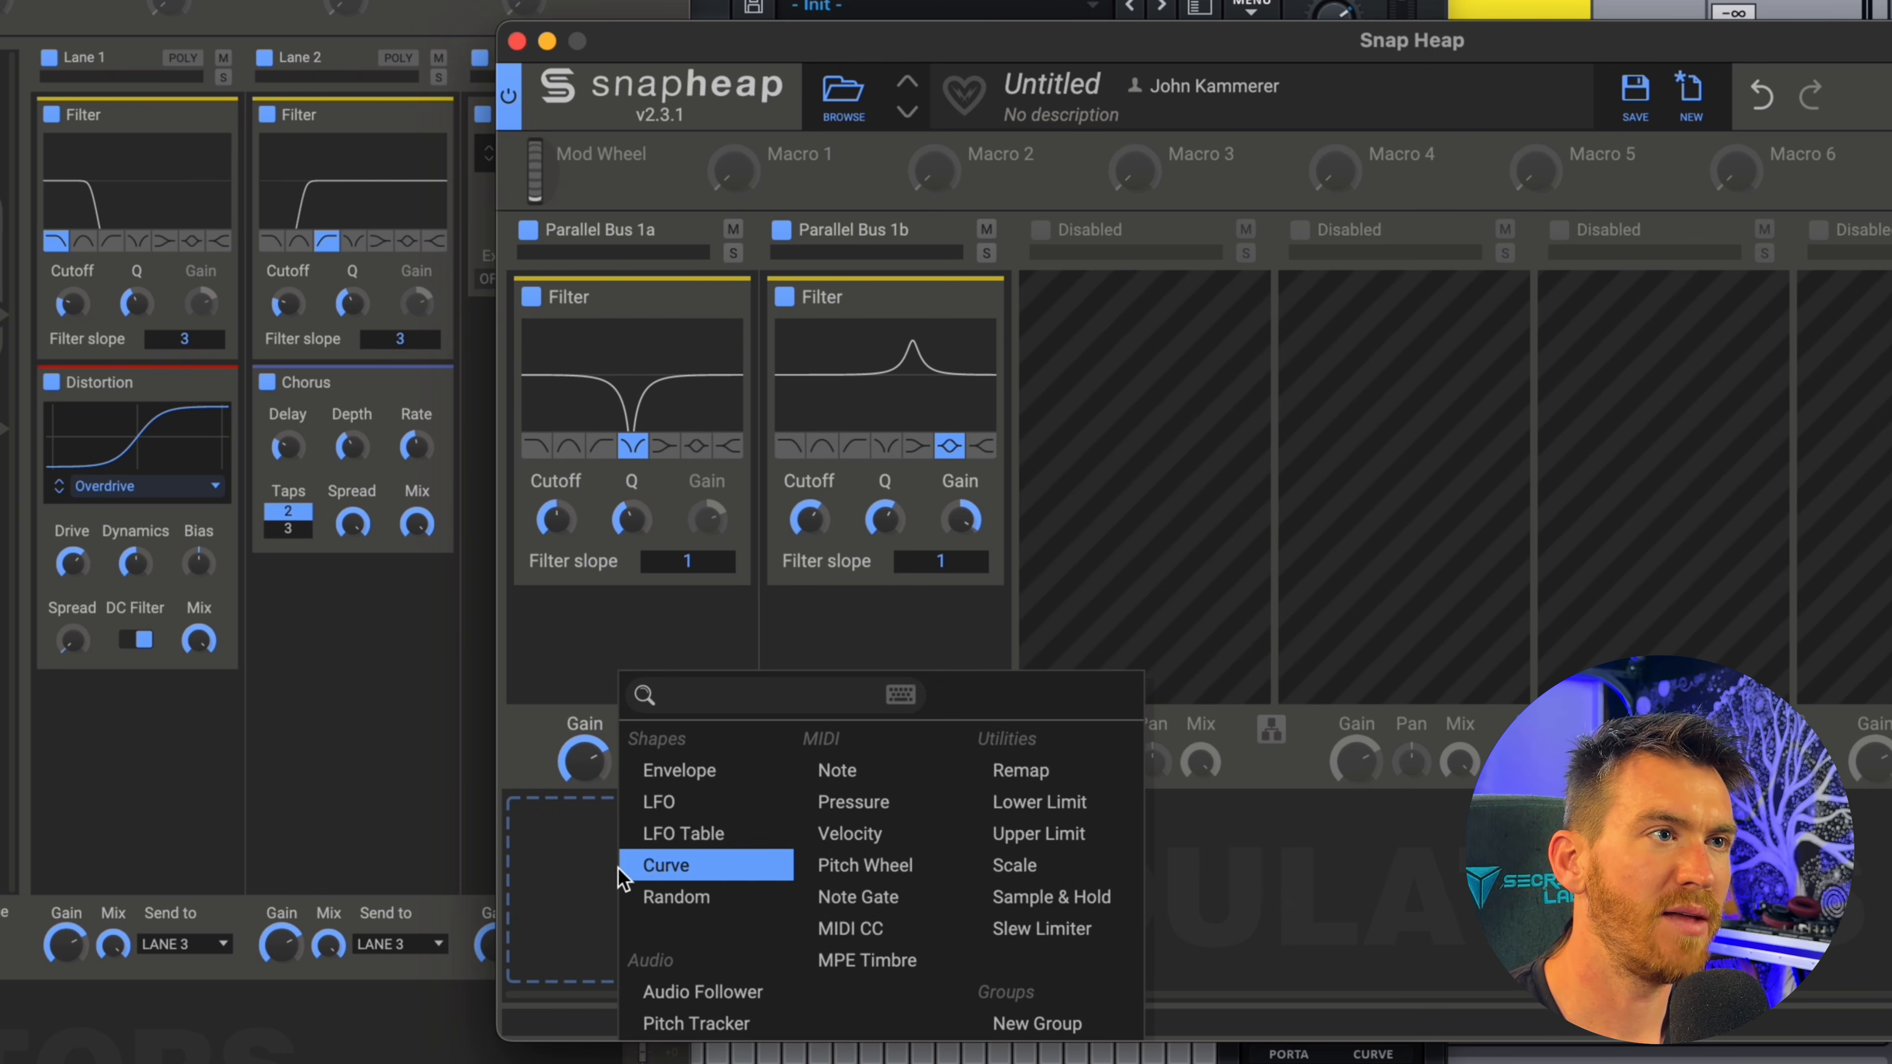
left_click(670, 812)
left_click_drag(1124, 966, 811, 553)
left_click(855, 525)
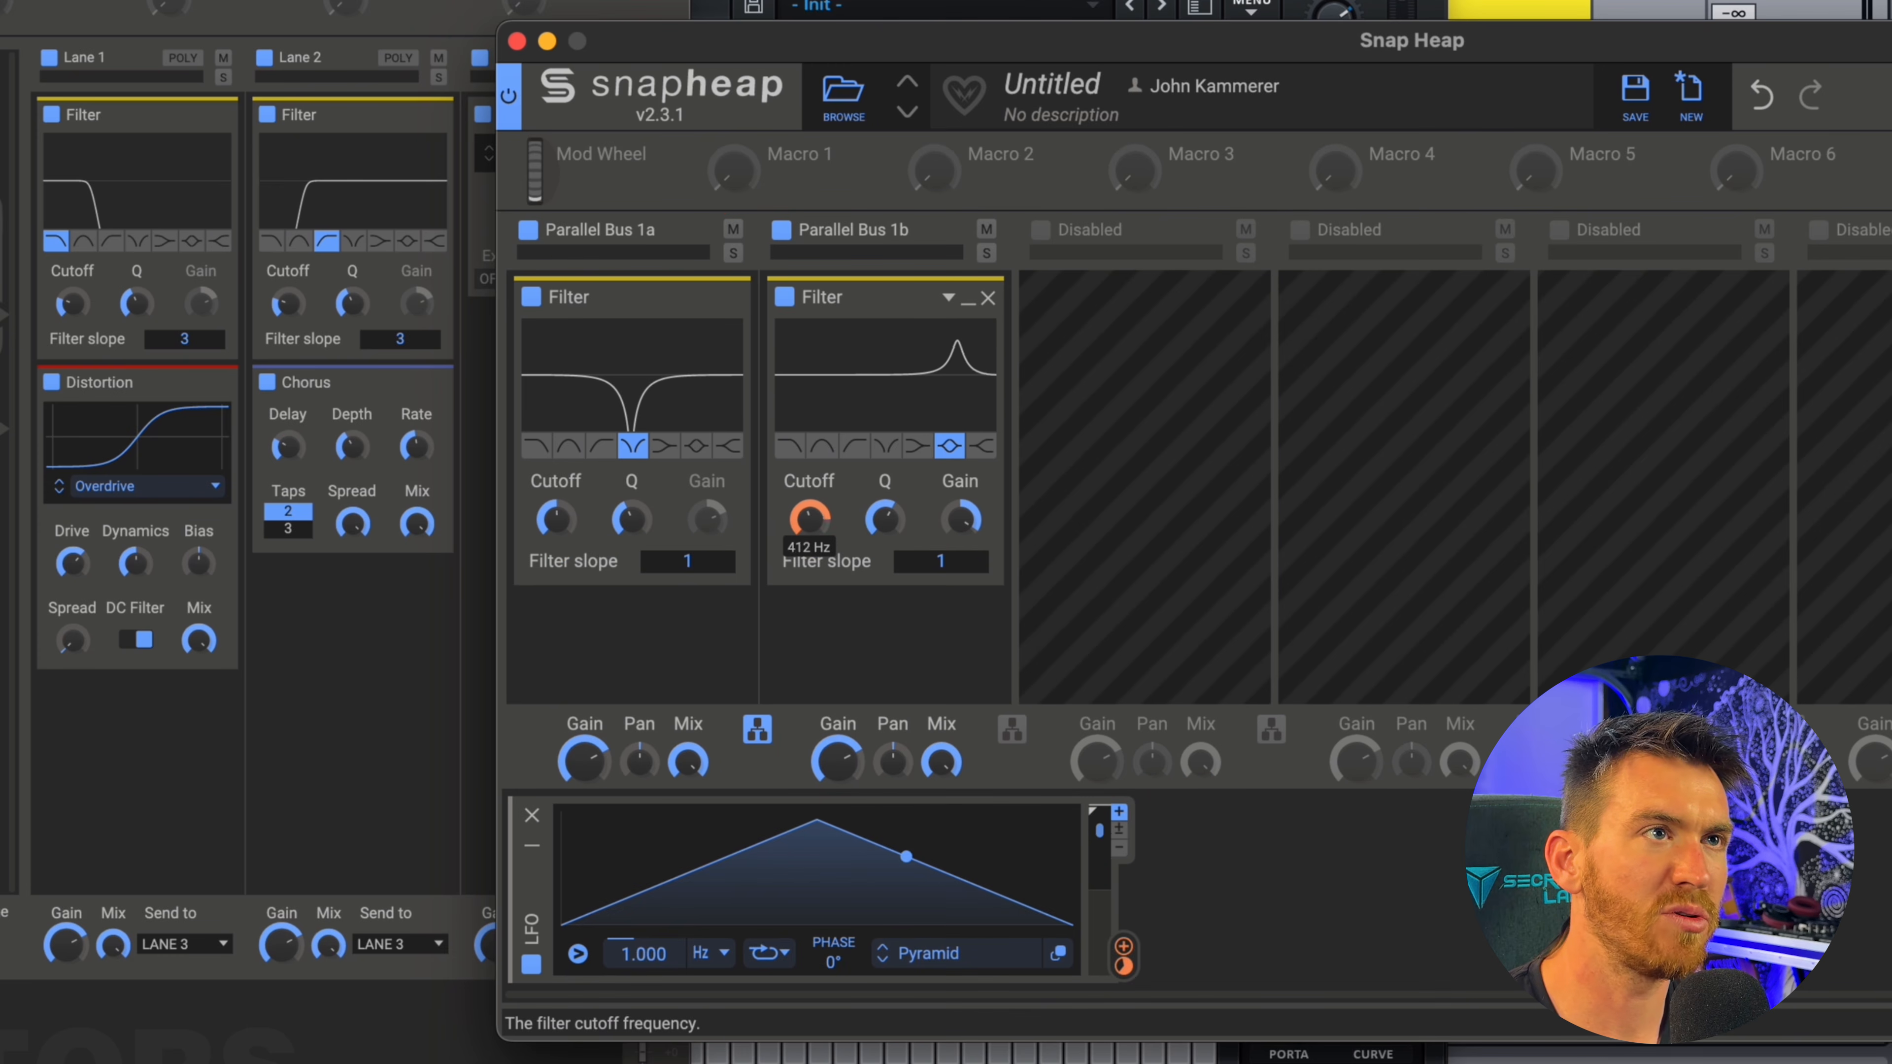
Add a second LFO modulating the notch Filter's Cutoff, with the first LFO at 2.122 Hz and the second at 0.835 Hz.
left_click(1349, 835)
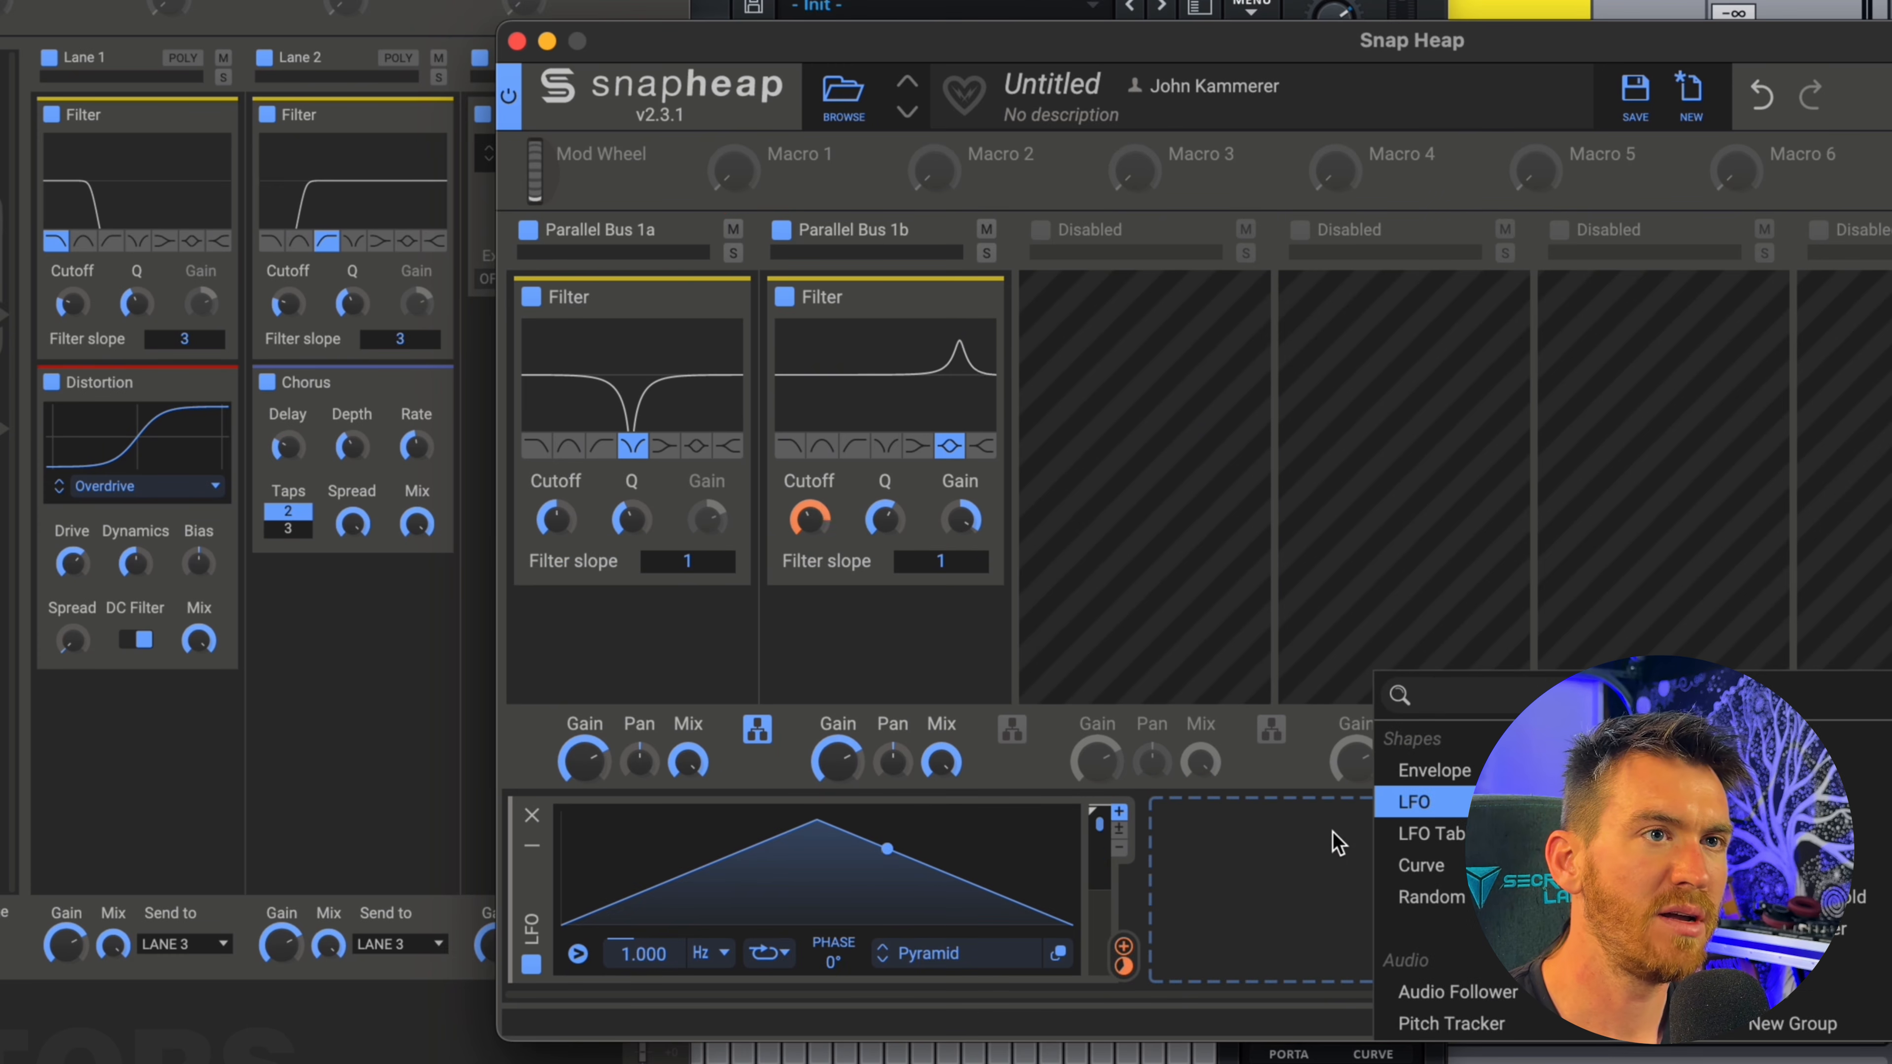
left_click(1398, 810)
left_click(1767, 958)
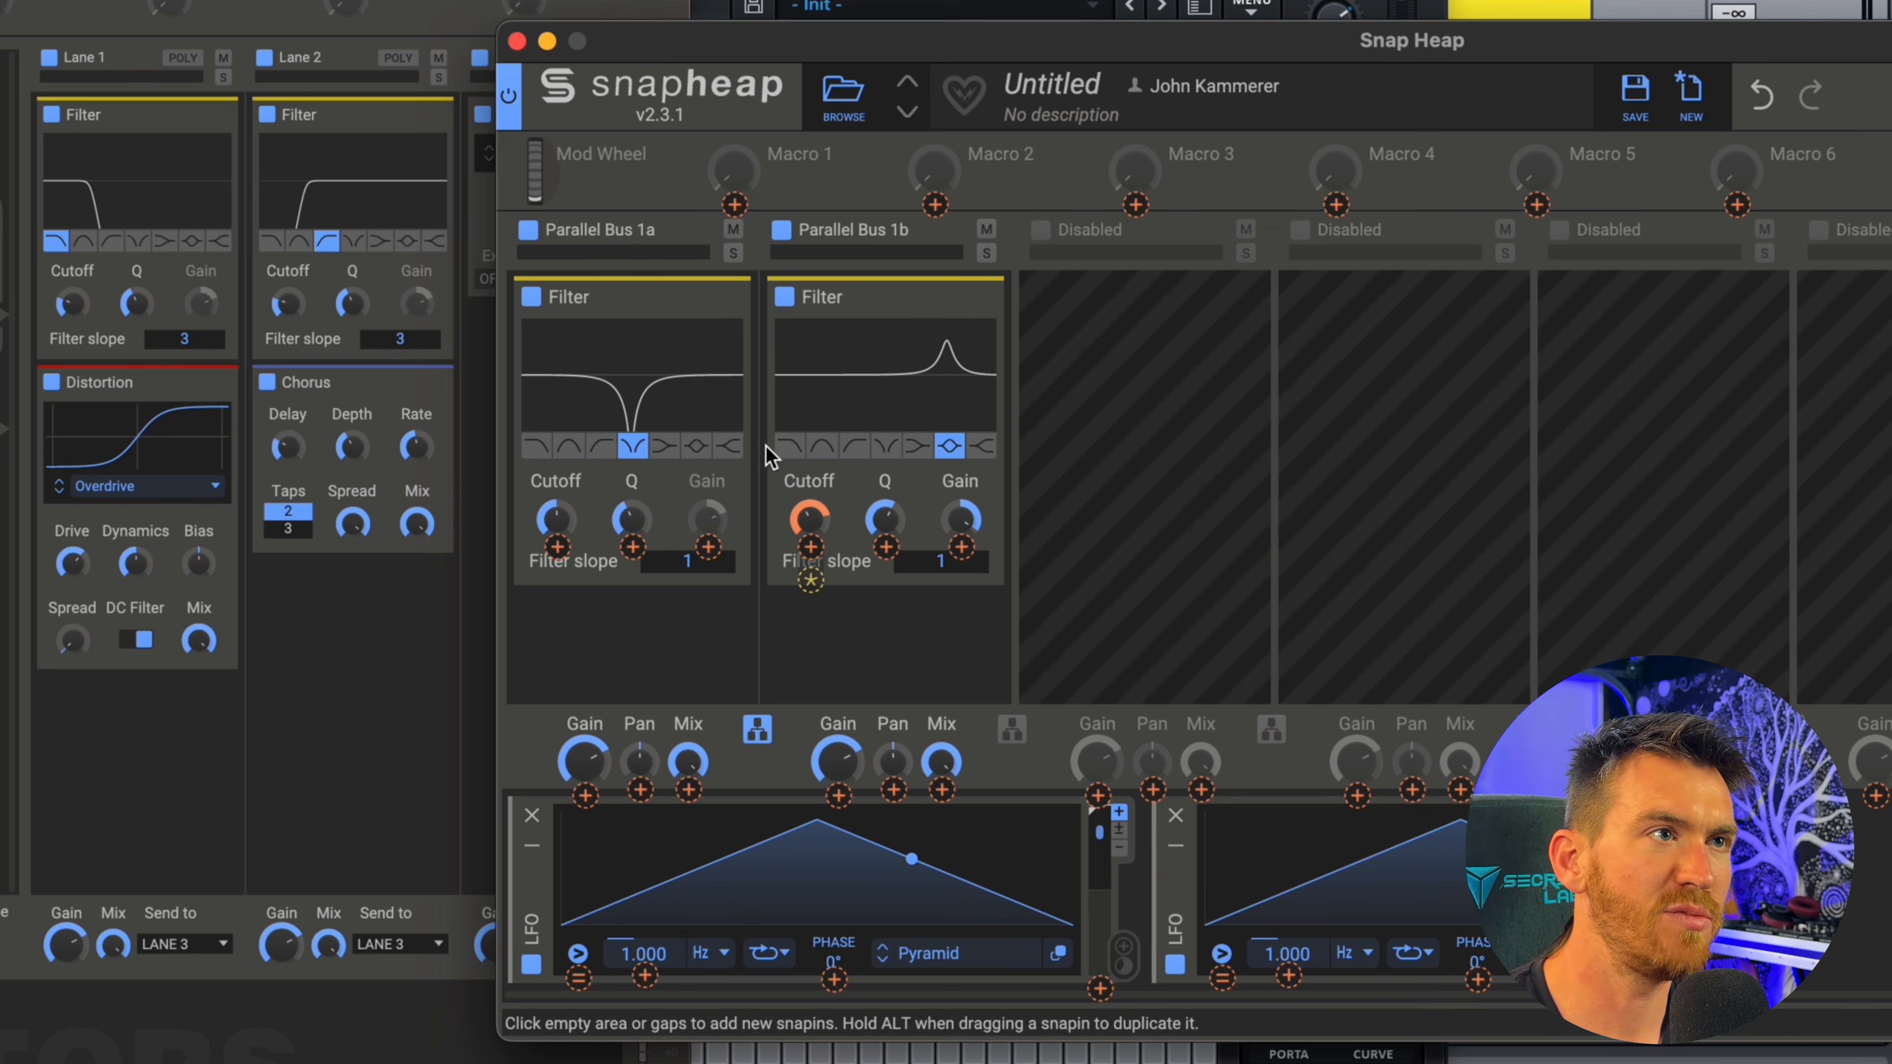
left_click(558, 546)
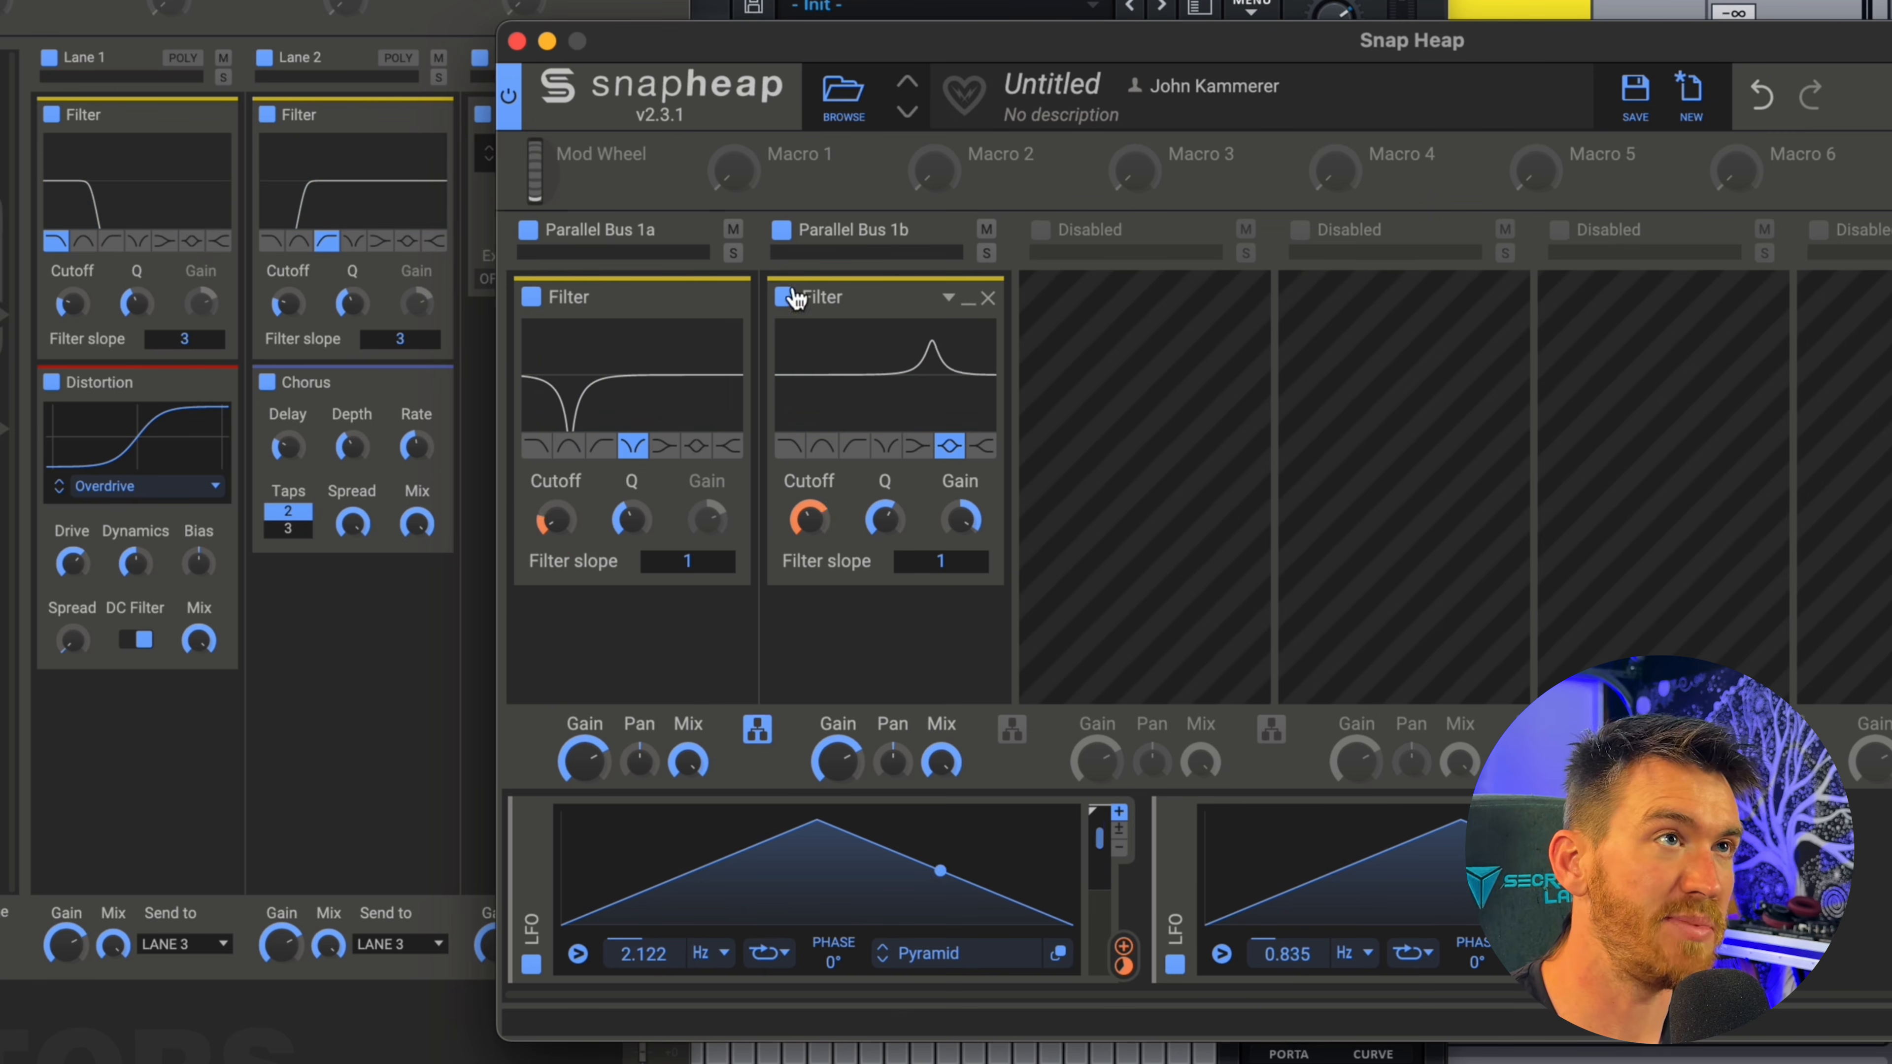
Try nesting another Snap Heap below the peak Filter in Parallel Bus 1b, and close the Snap Heap editor.
left_click(887, 600)
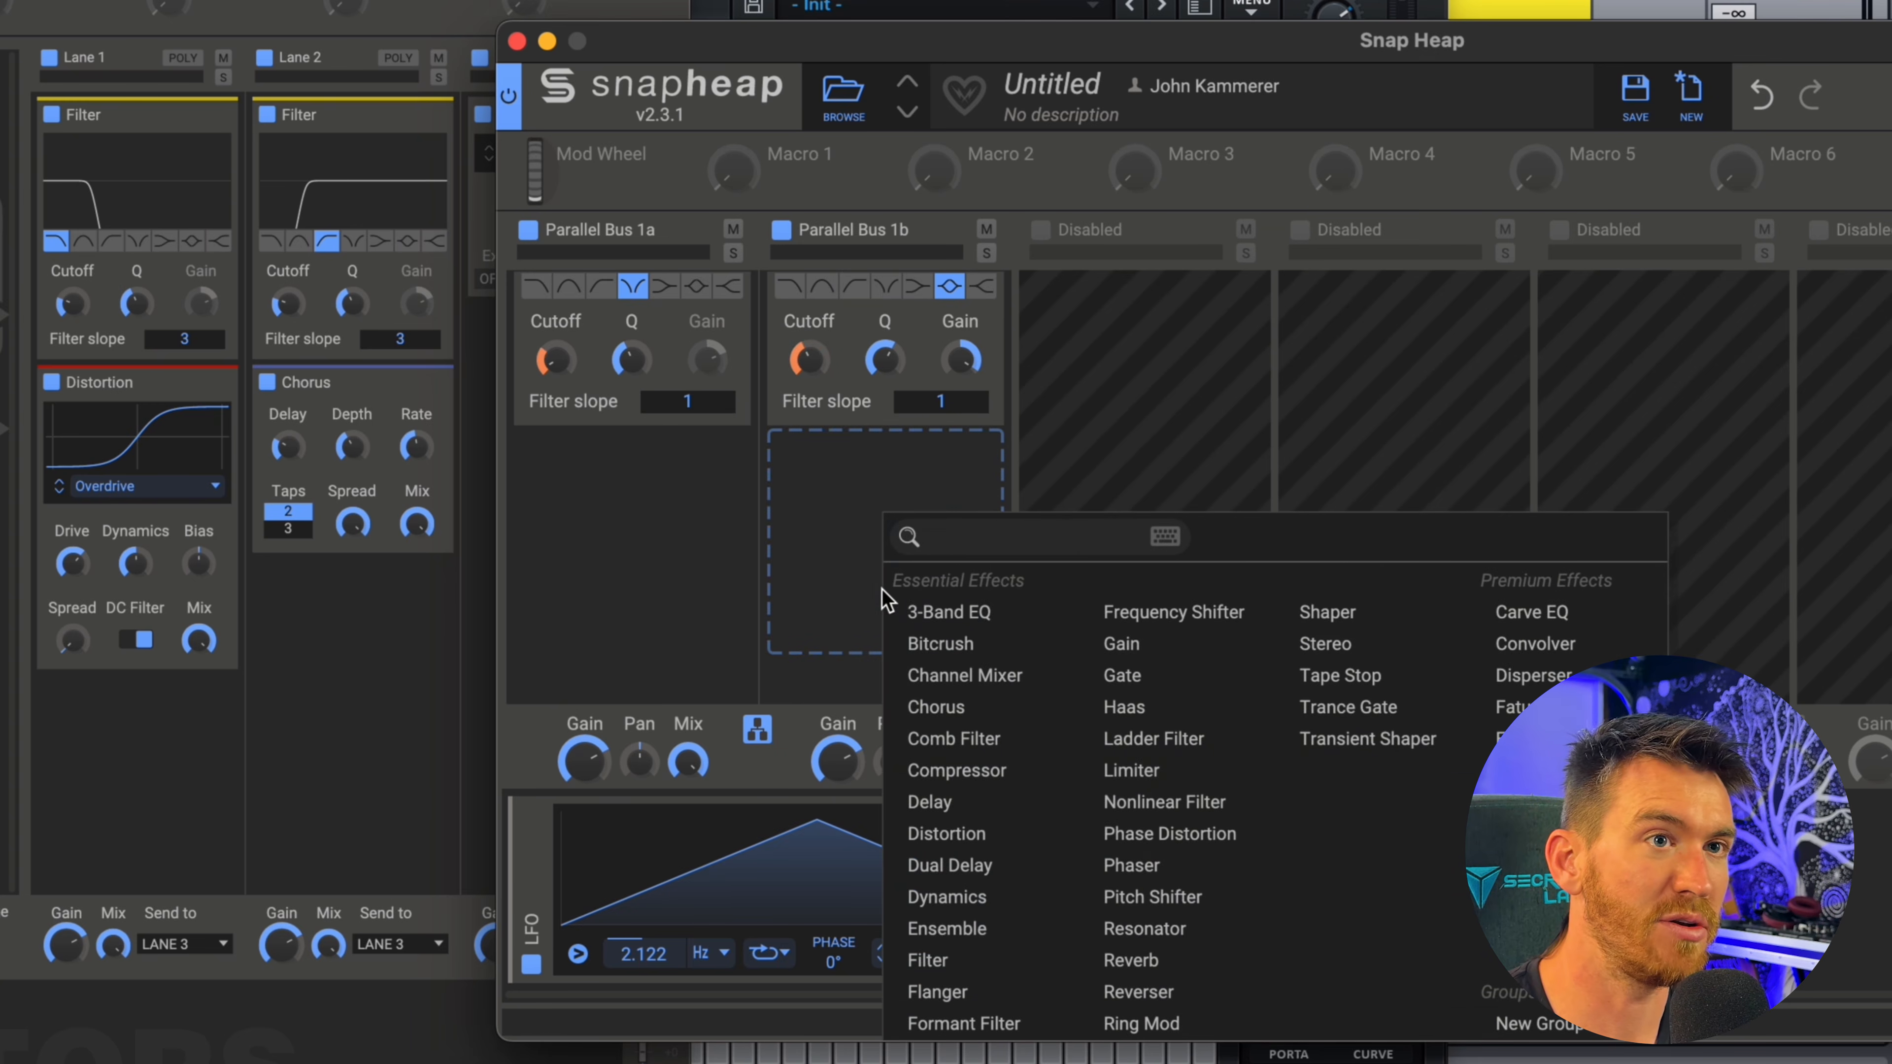
left_click(1535, 929)
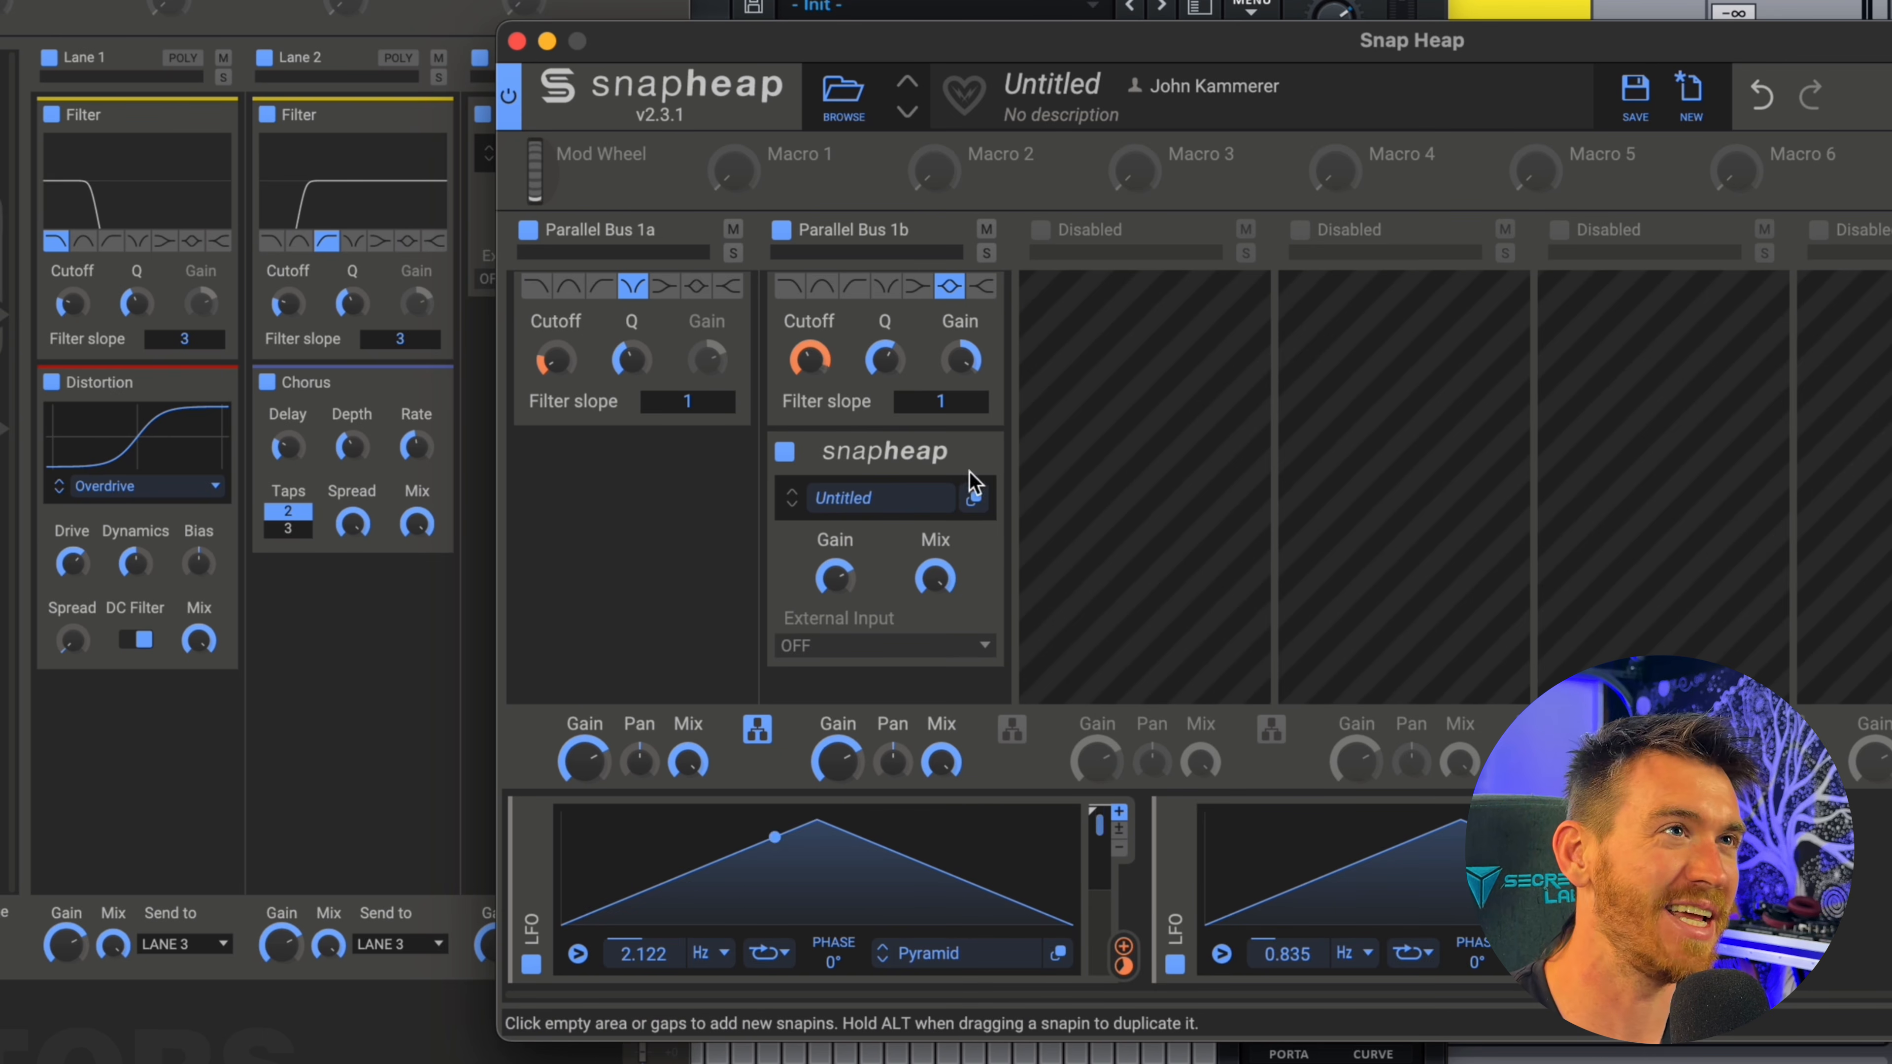
left_click(985, 452)
left_click(517, 41)
Open the generator's Default Wavetable in the Wavetable Editor.
left_click_drag(522, 0, 987, 0)
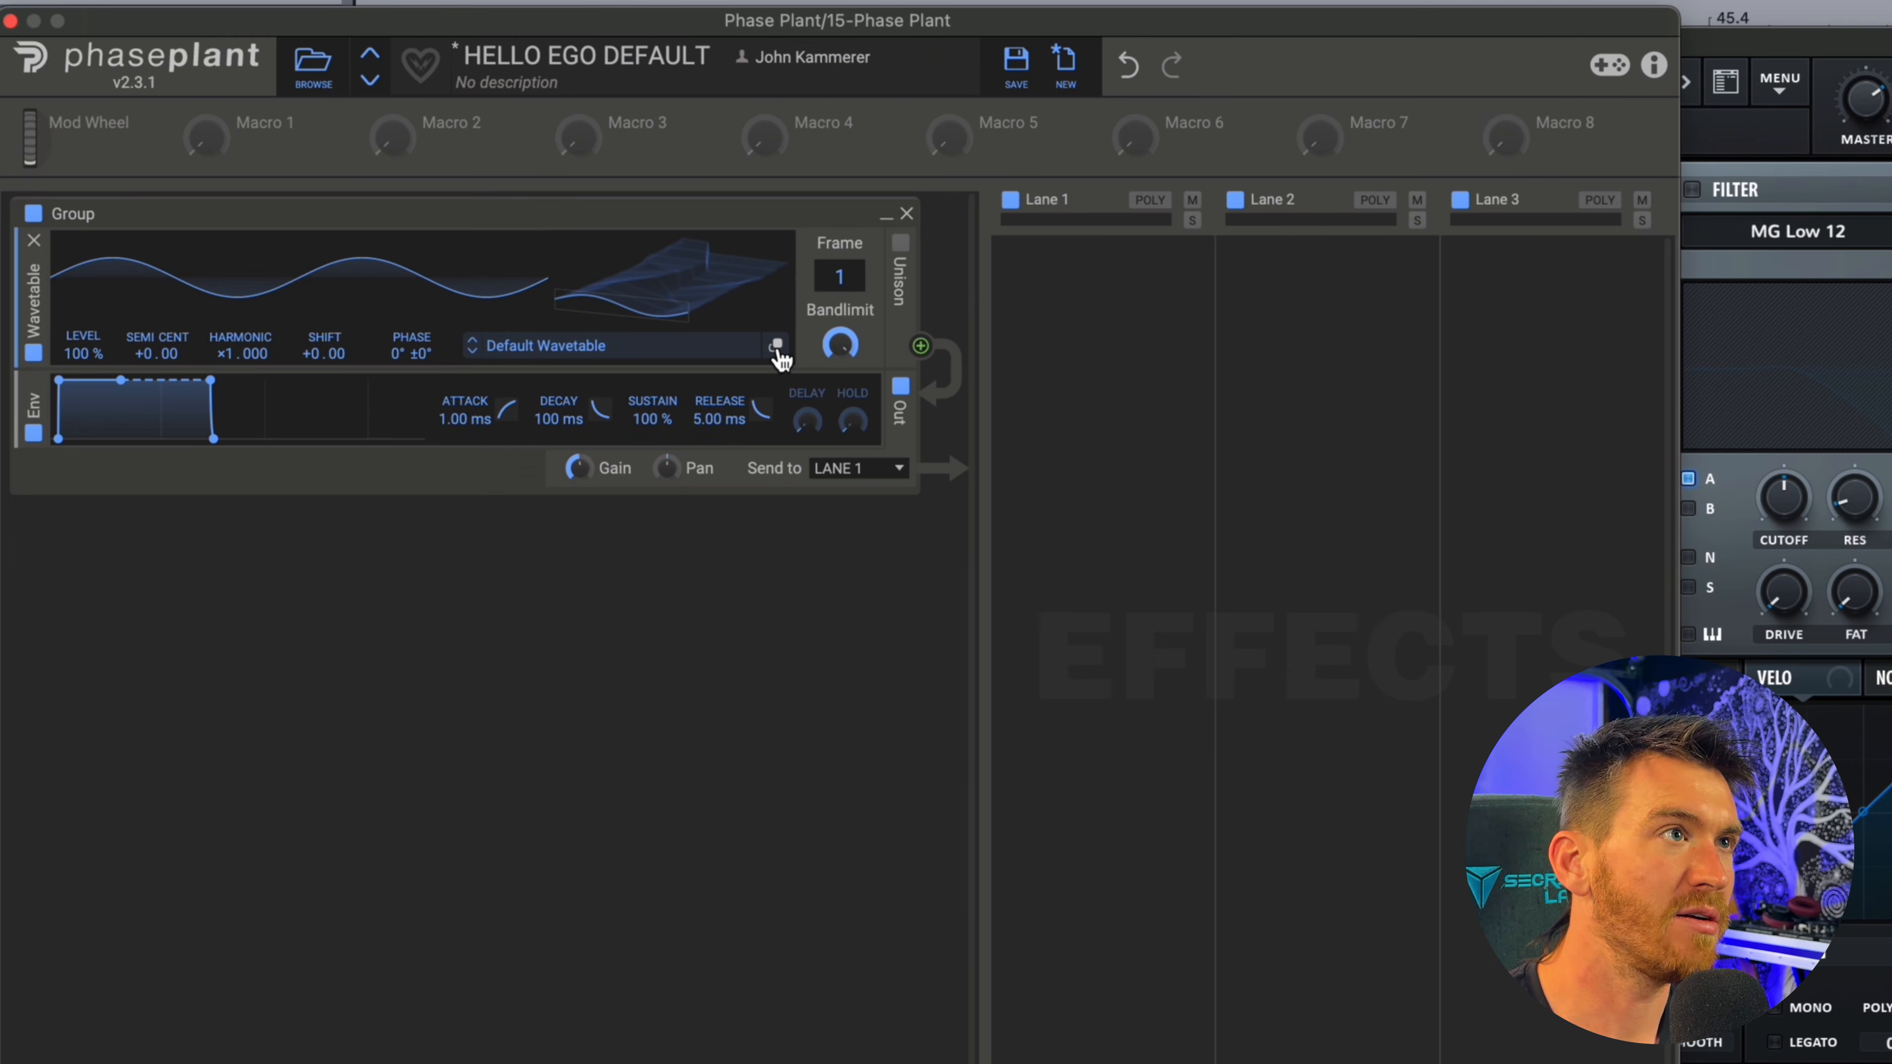
left_click(777, 346)
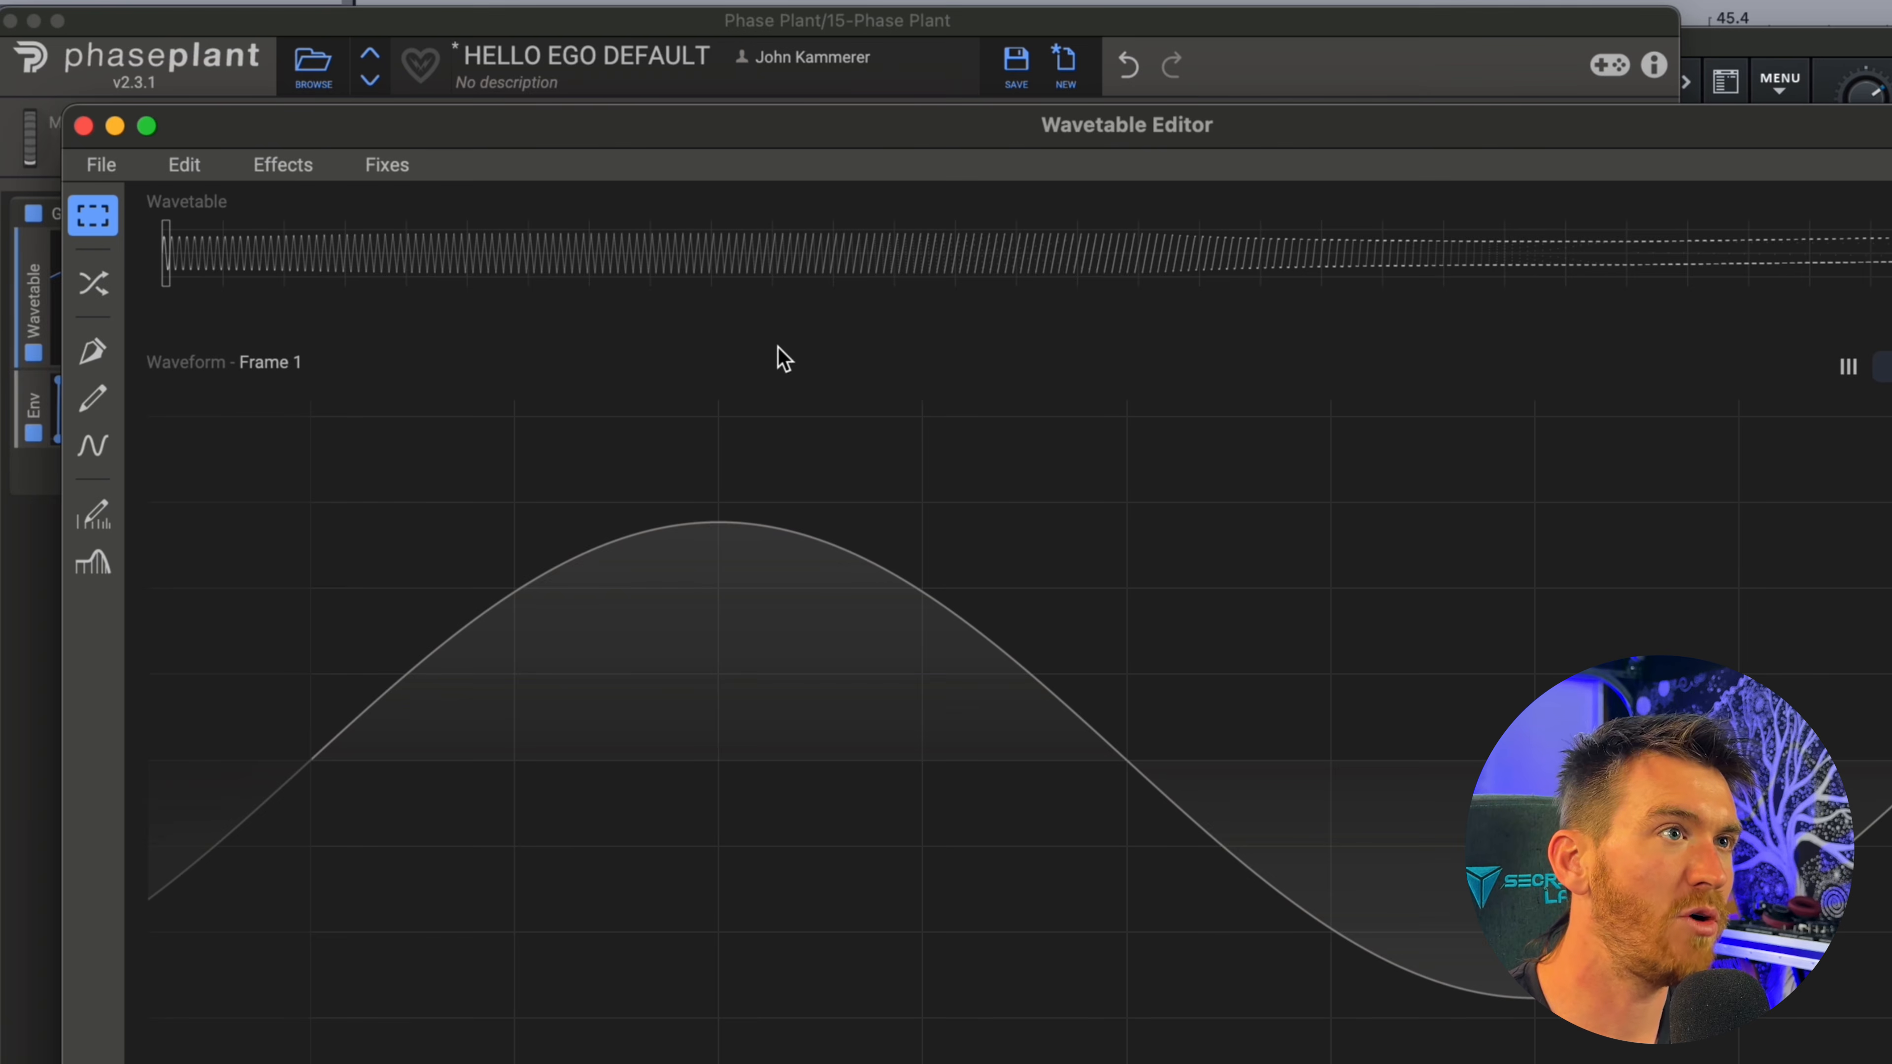
left_click_drag(866, 124, 711, 0)
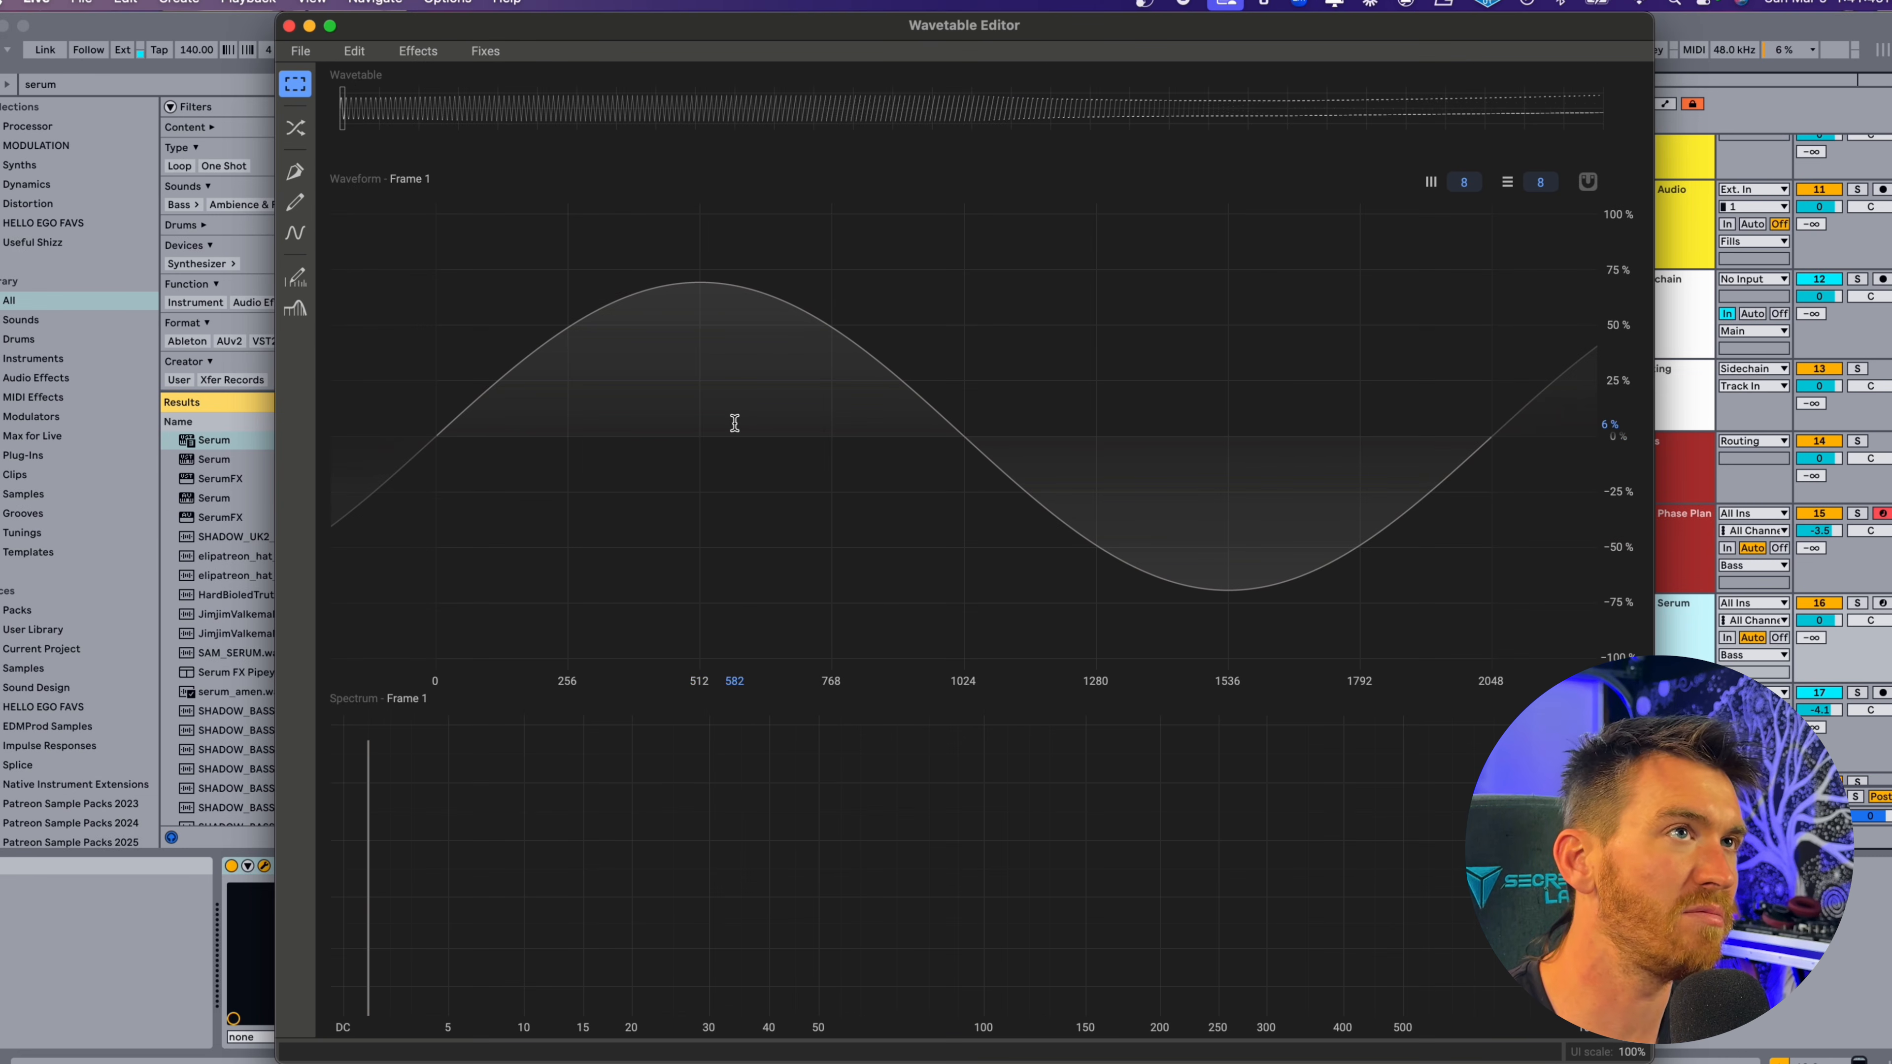
Draw additional low harmonics into frame 1 with the Harmonic Edit Tool and shift the phases of several harmonics.
left_click(295, 278)
mouse_move(386, 804)
left_mouse_down()
mouse_move(498, 752)
mouse_move(701, 837)
mouse_move(458, 884)
mouse_move(760, 895)
mouse_move(772, 976)
mouse_move(564, 946)
left_mouse_up()
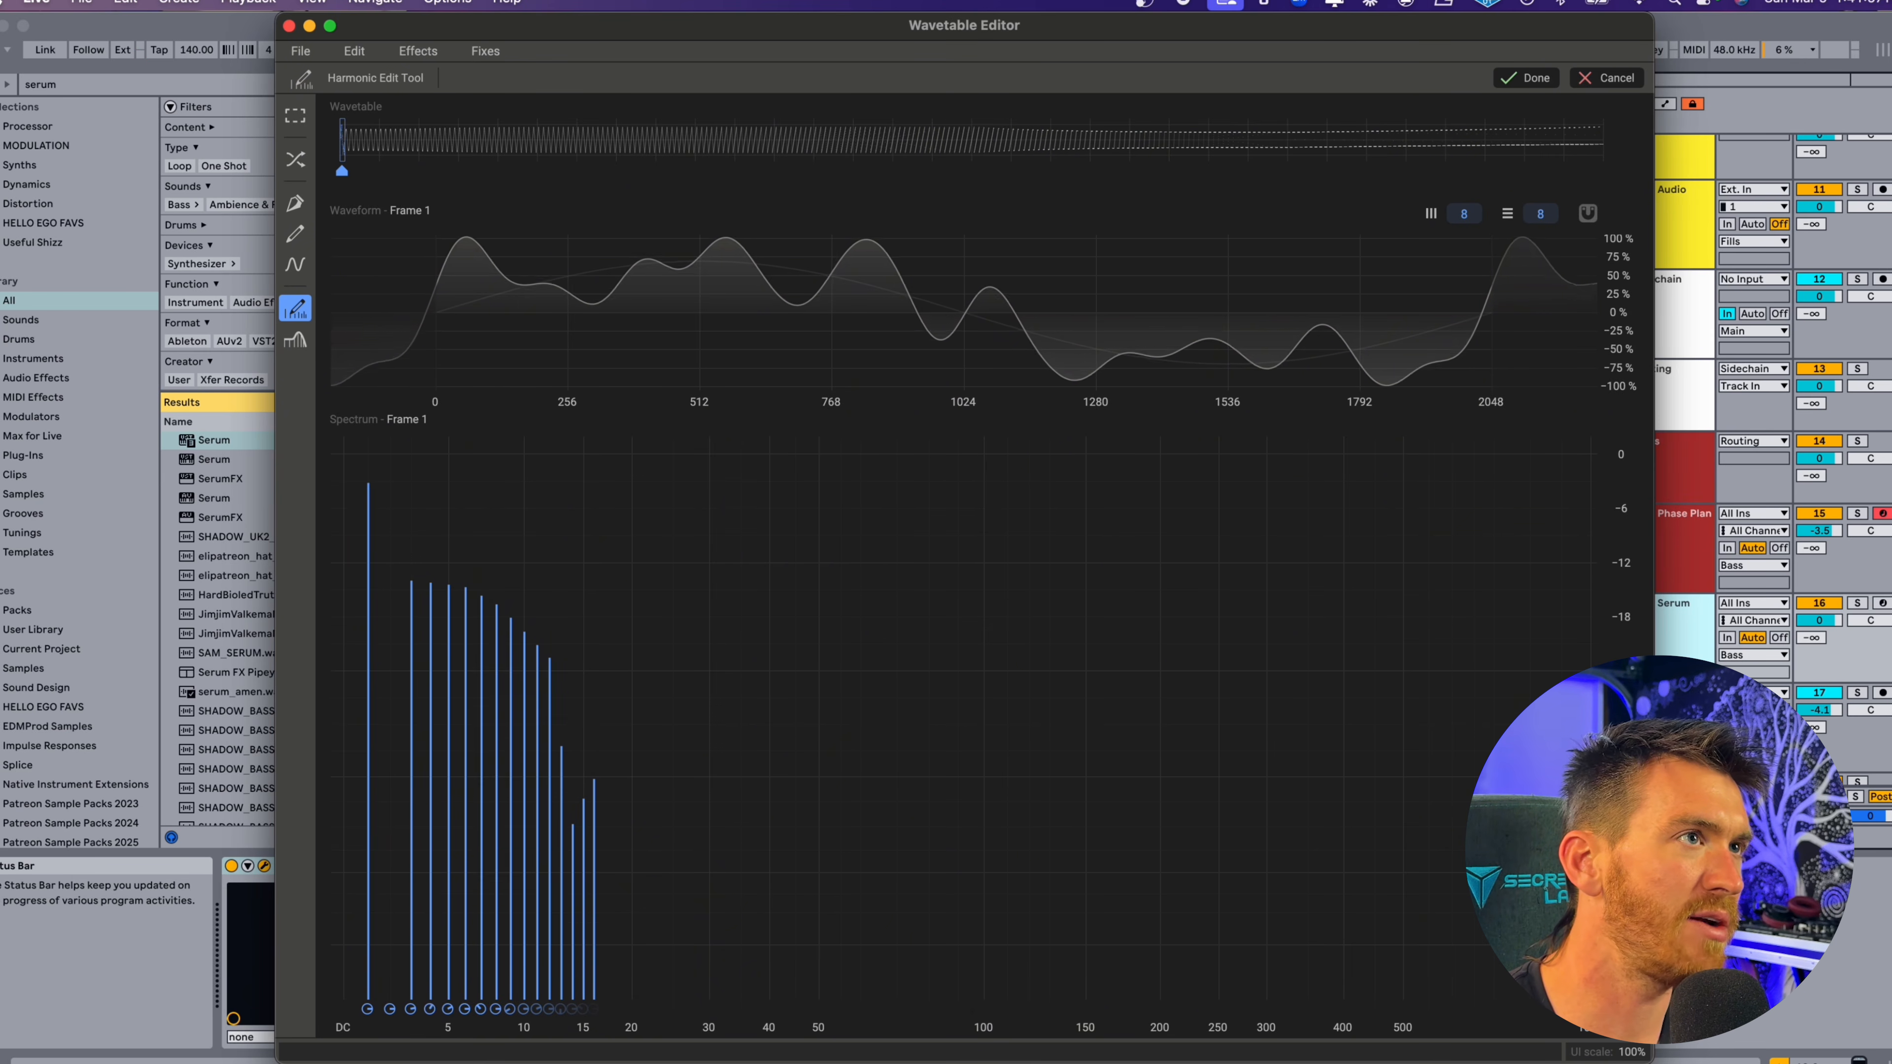
left_click_drag(431, 1004, 470, 999)
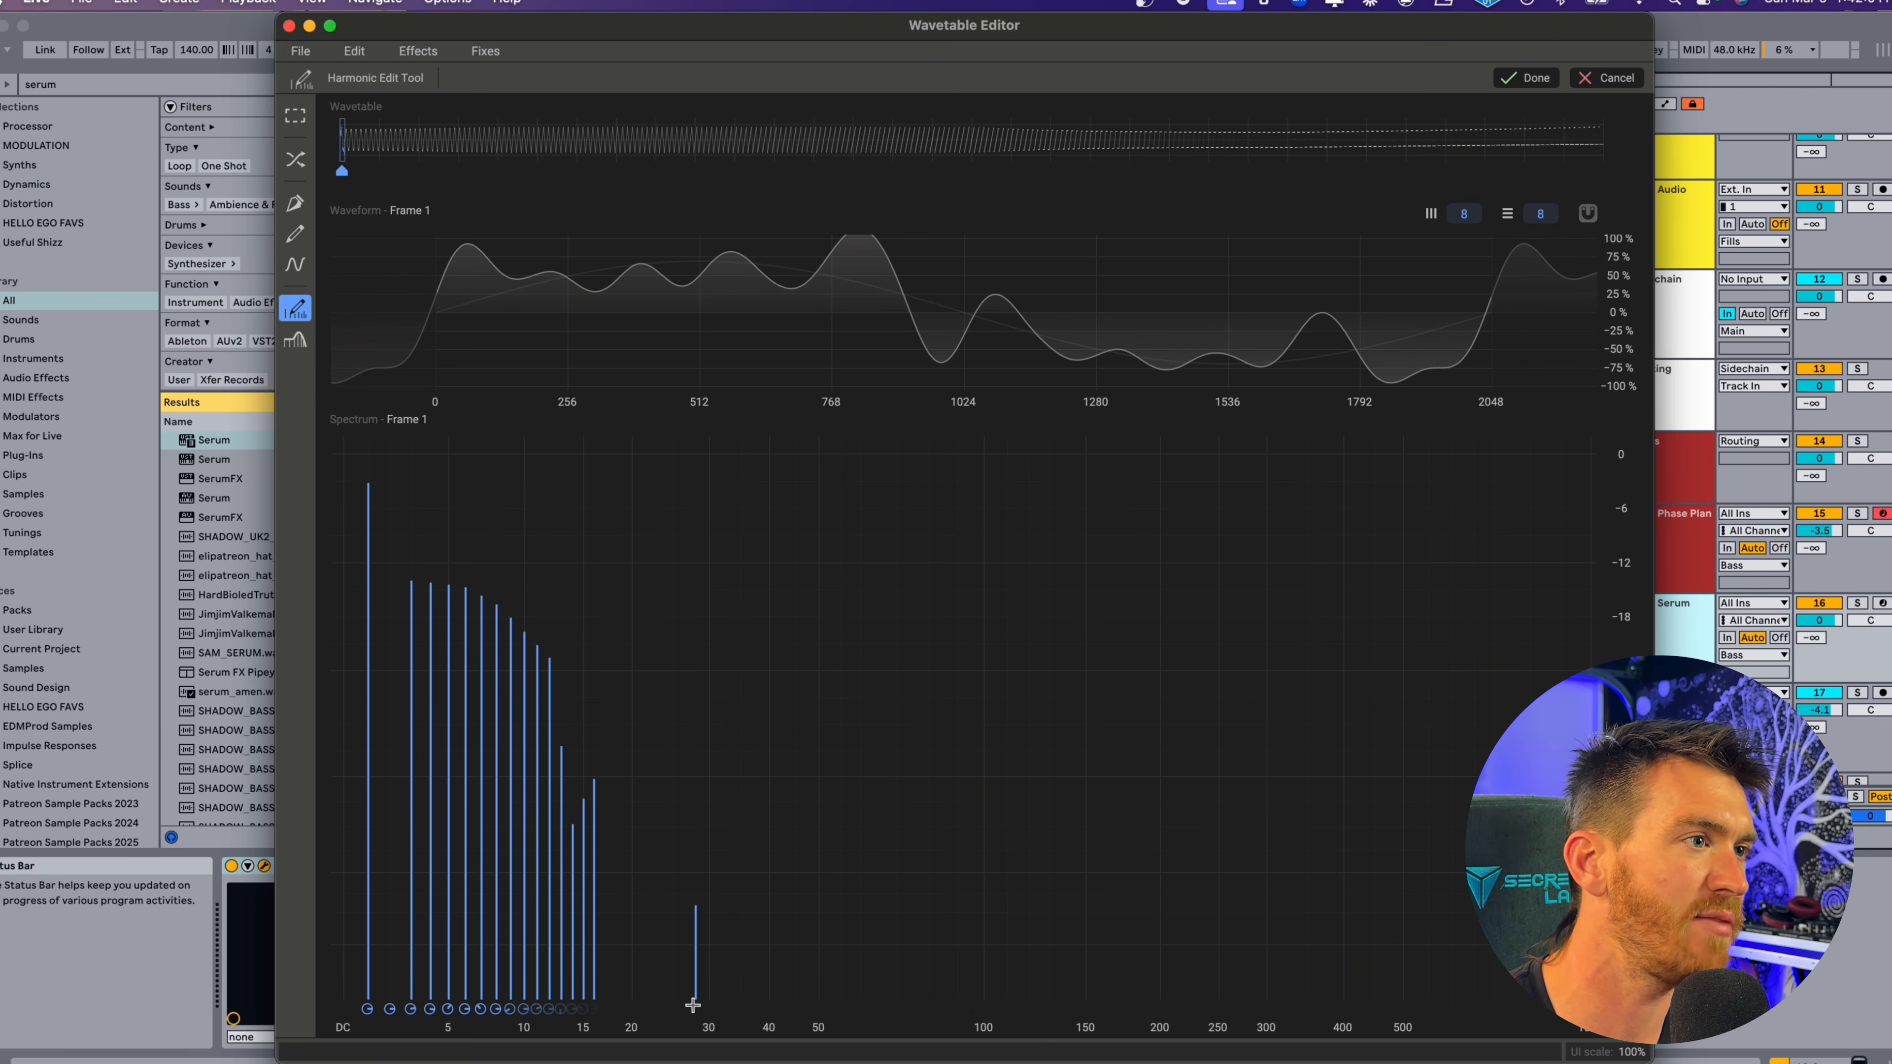
Apply Disperse to a selected range of frames ending at frame 109, with a frame 44 keyframe at Amount 88% and Mix 45%.
mouse_move(764, 142)
left_mouse_down()
mouse_move(1546, 146)
mouse_move(875, 141)
left_mouse_up()
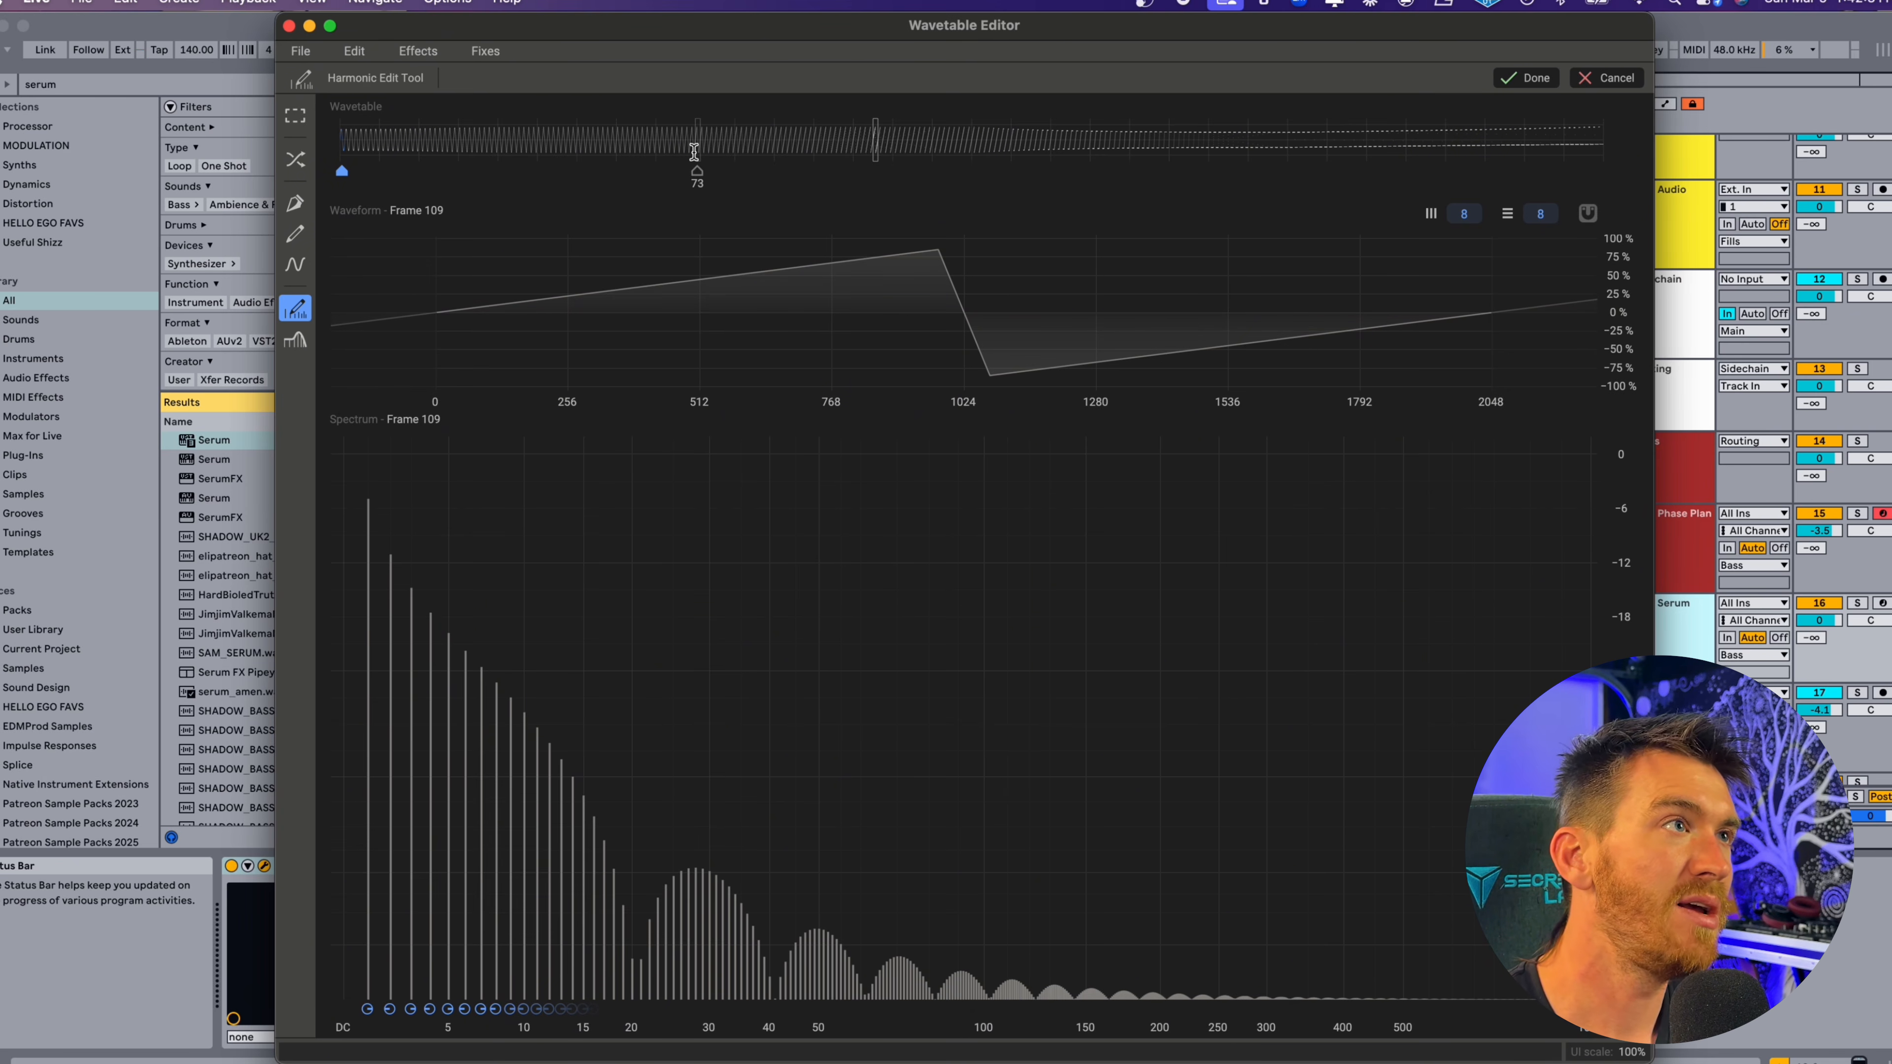
left_click_drag(523, 153, 866, 146)
left_click_drag(612, 145, 874, 147)
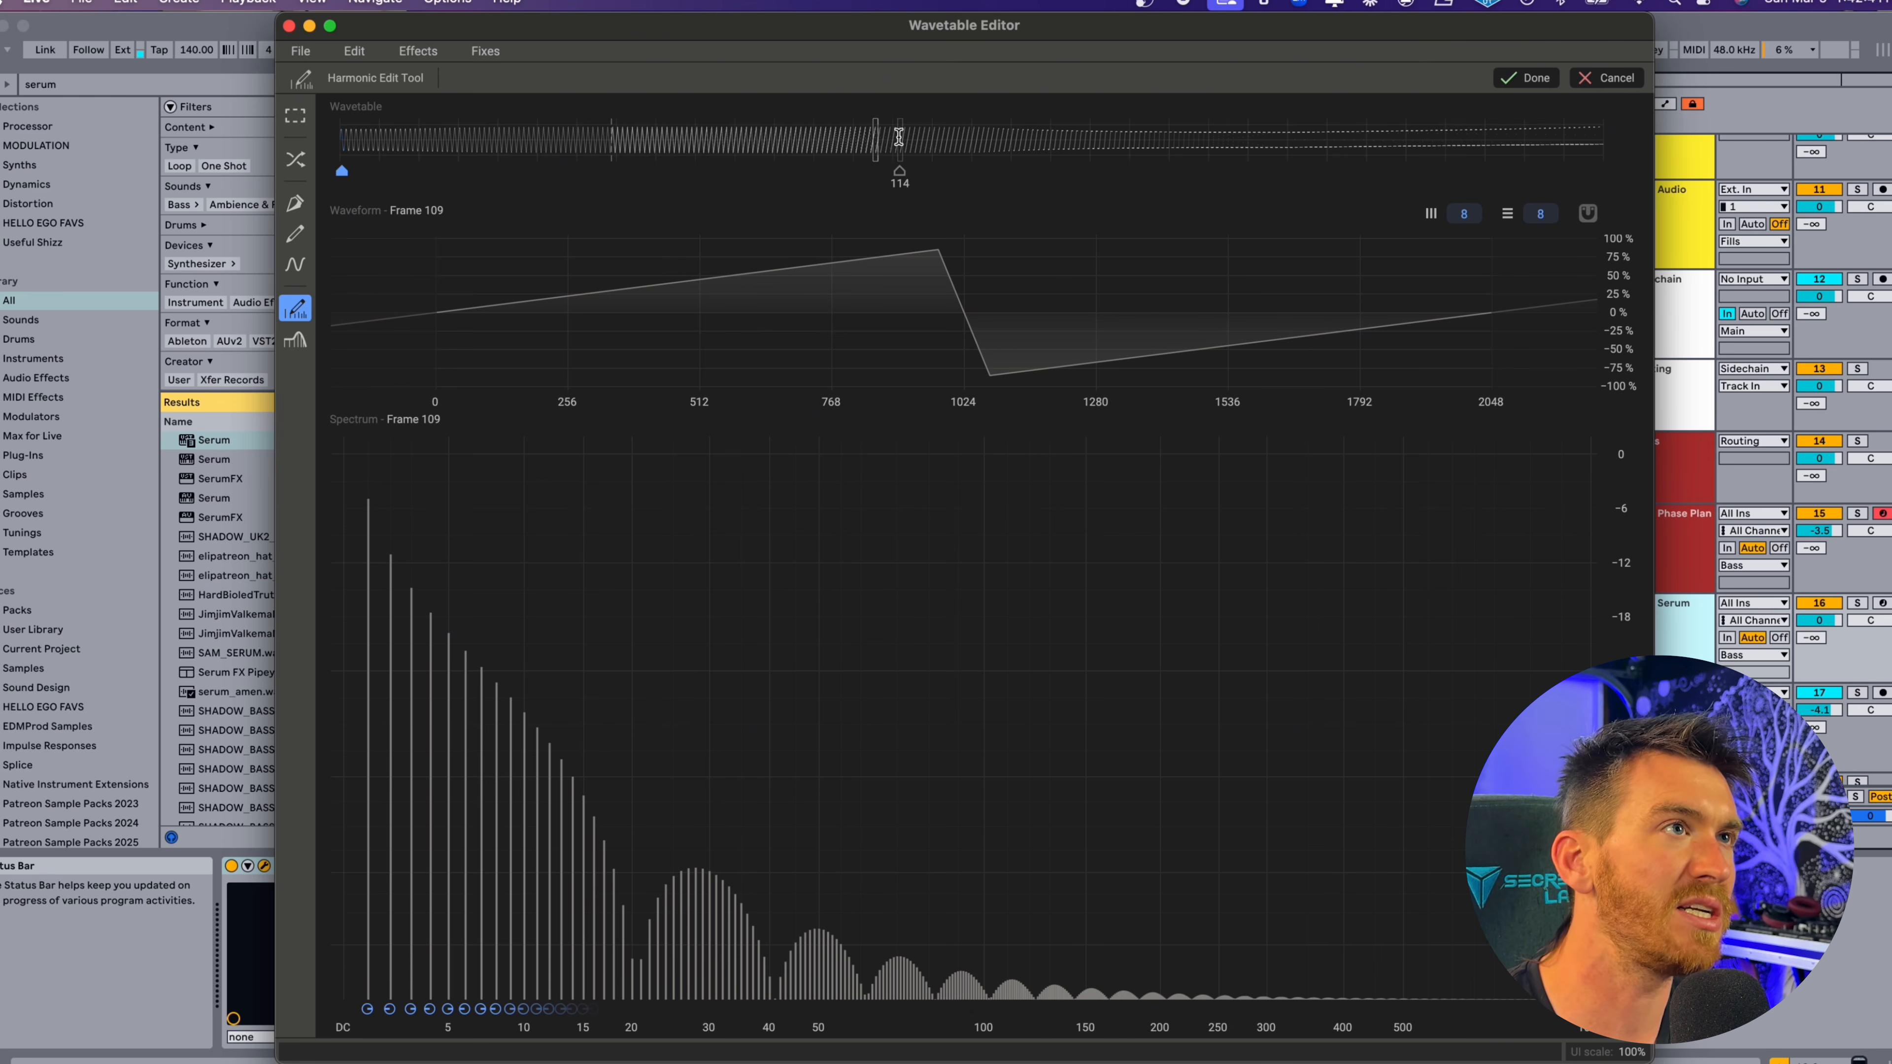
left_click(418, 53)
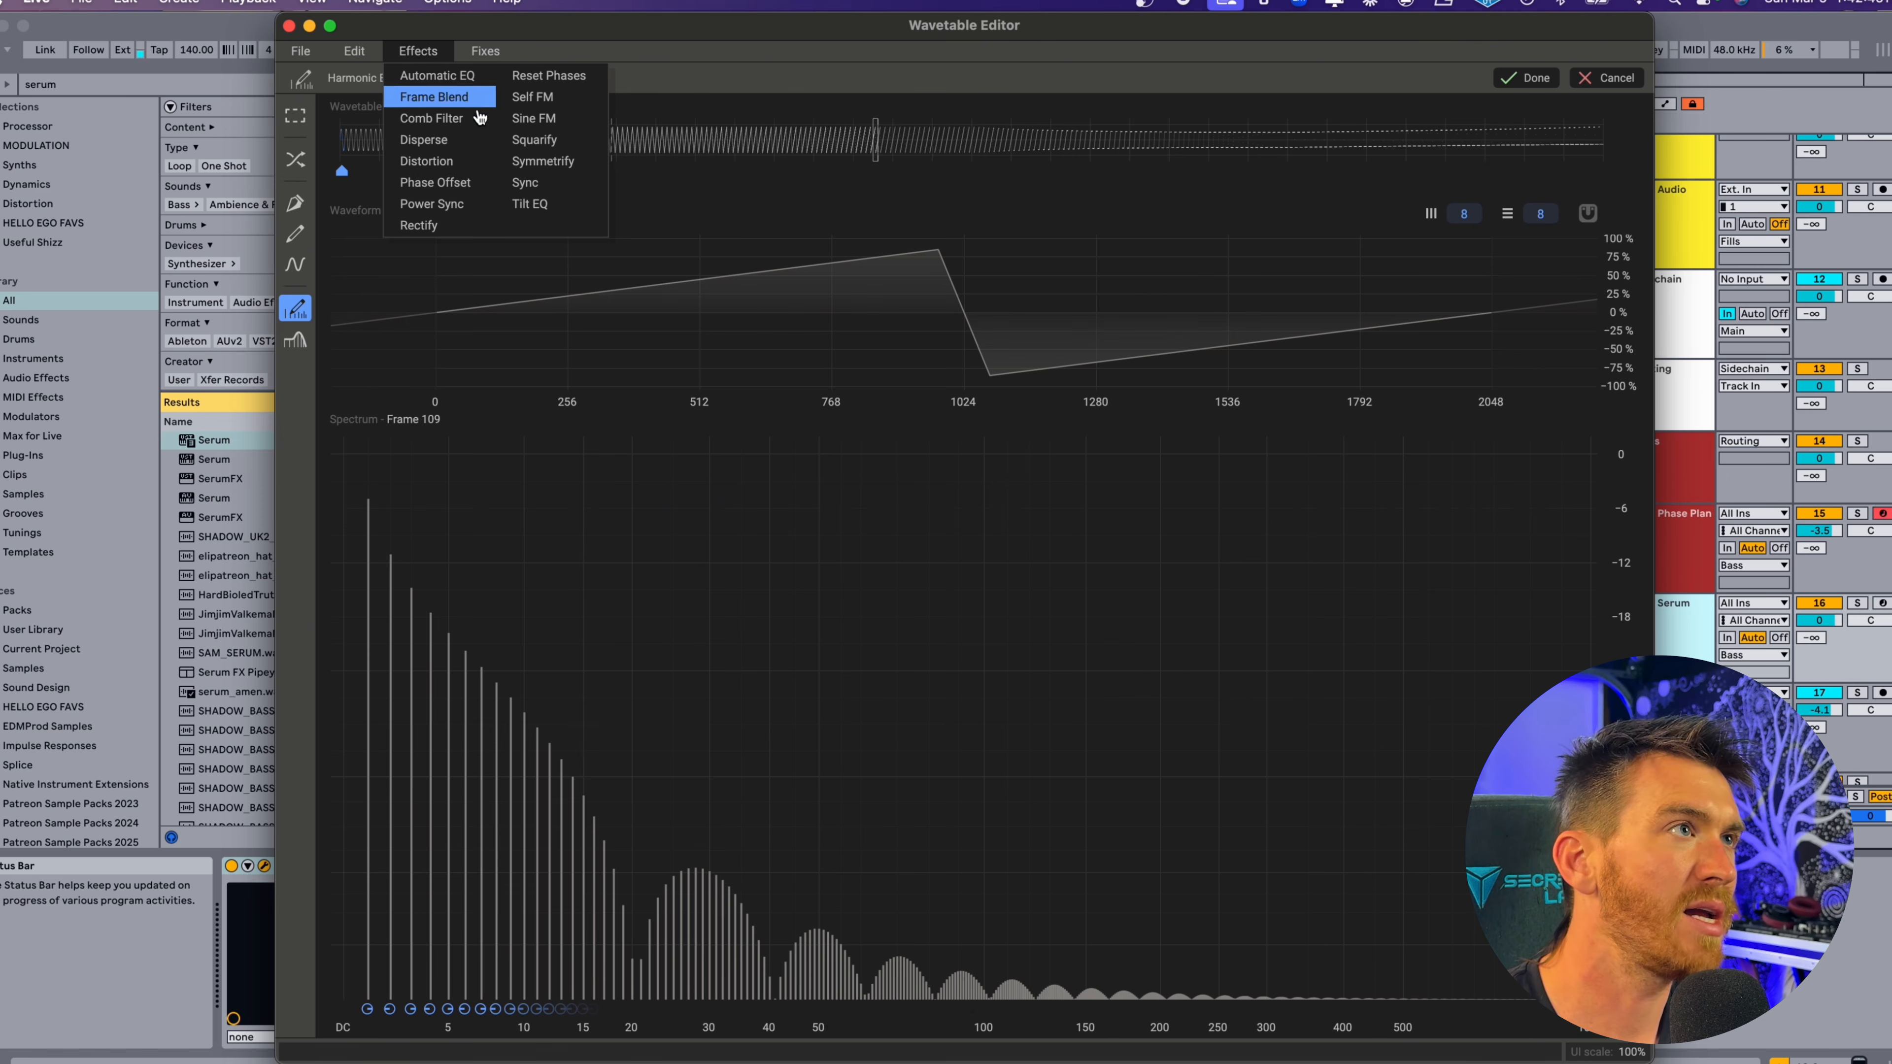
left_click(452, 140)
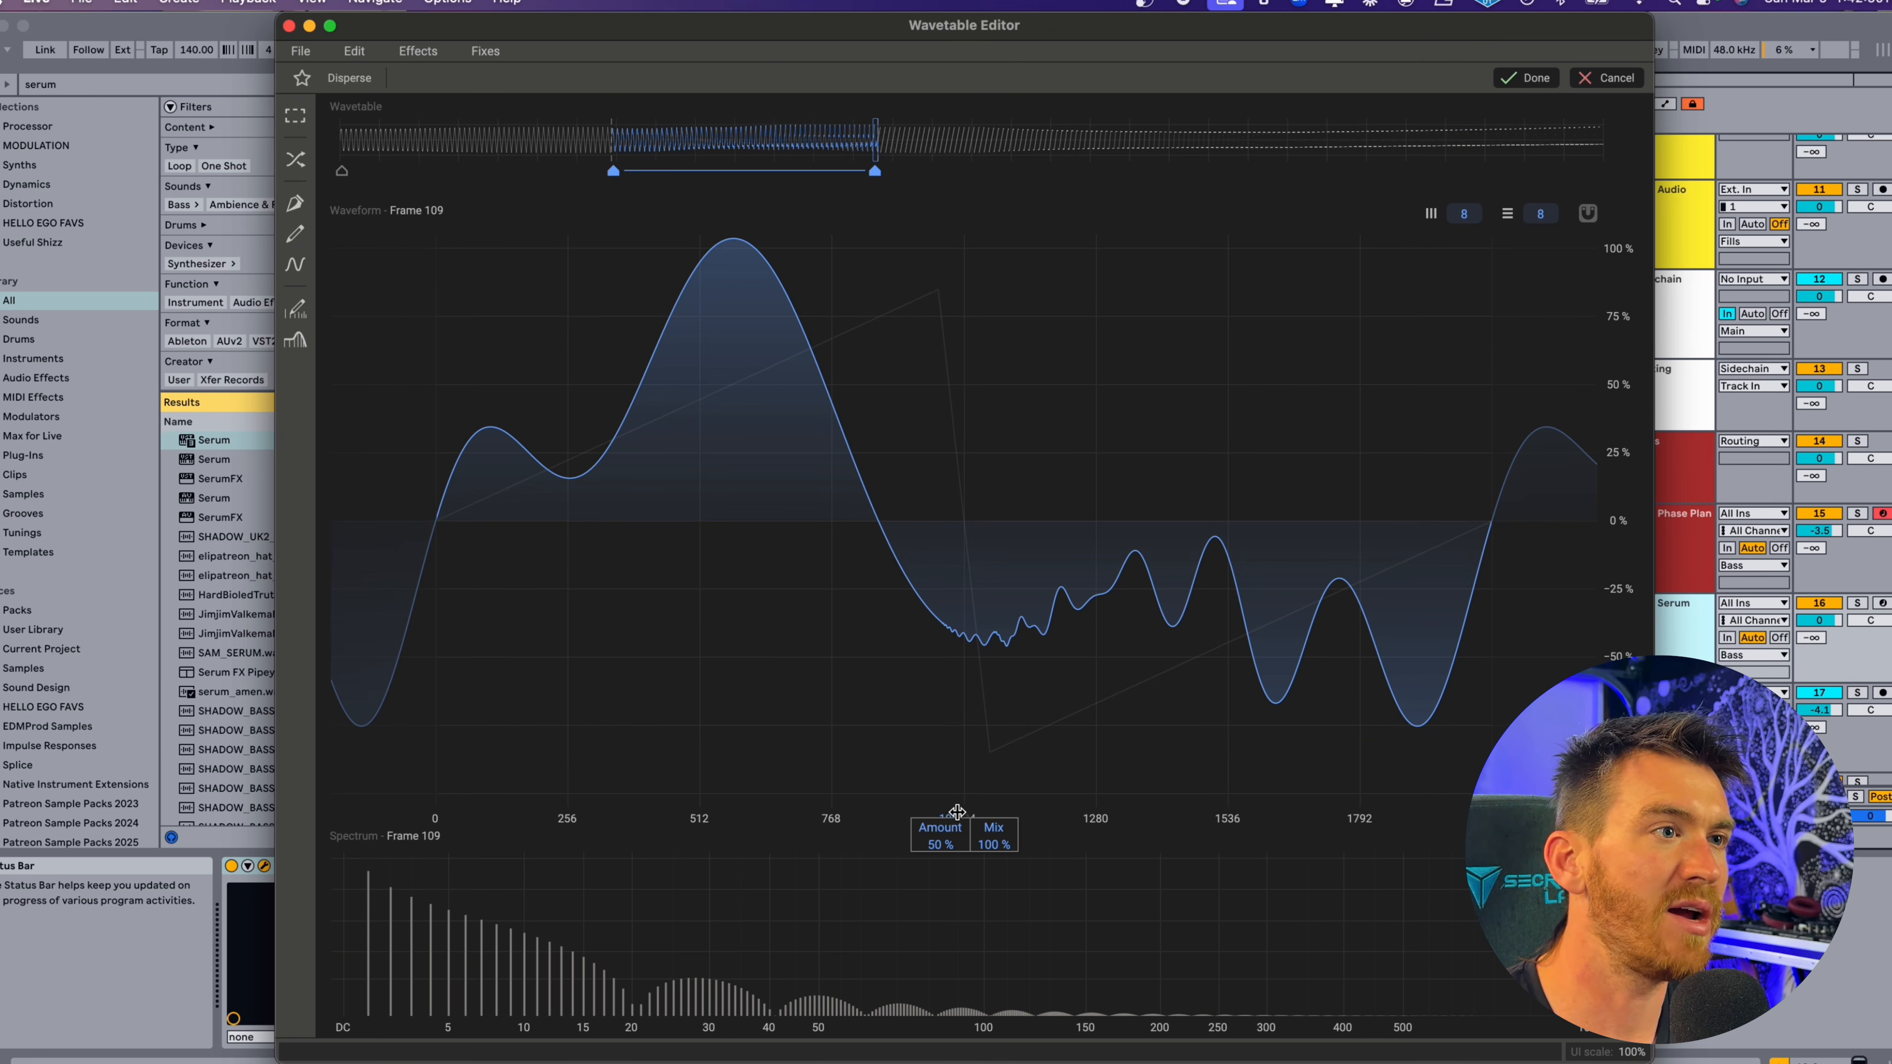
mouse_move(940, 836)
left_mouse_down()
mouse_move(940, 807)
mouse_move(994, 843)
mouse_move(994, 880)
mouse_move(994, 815)
left_mouse_up()
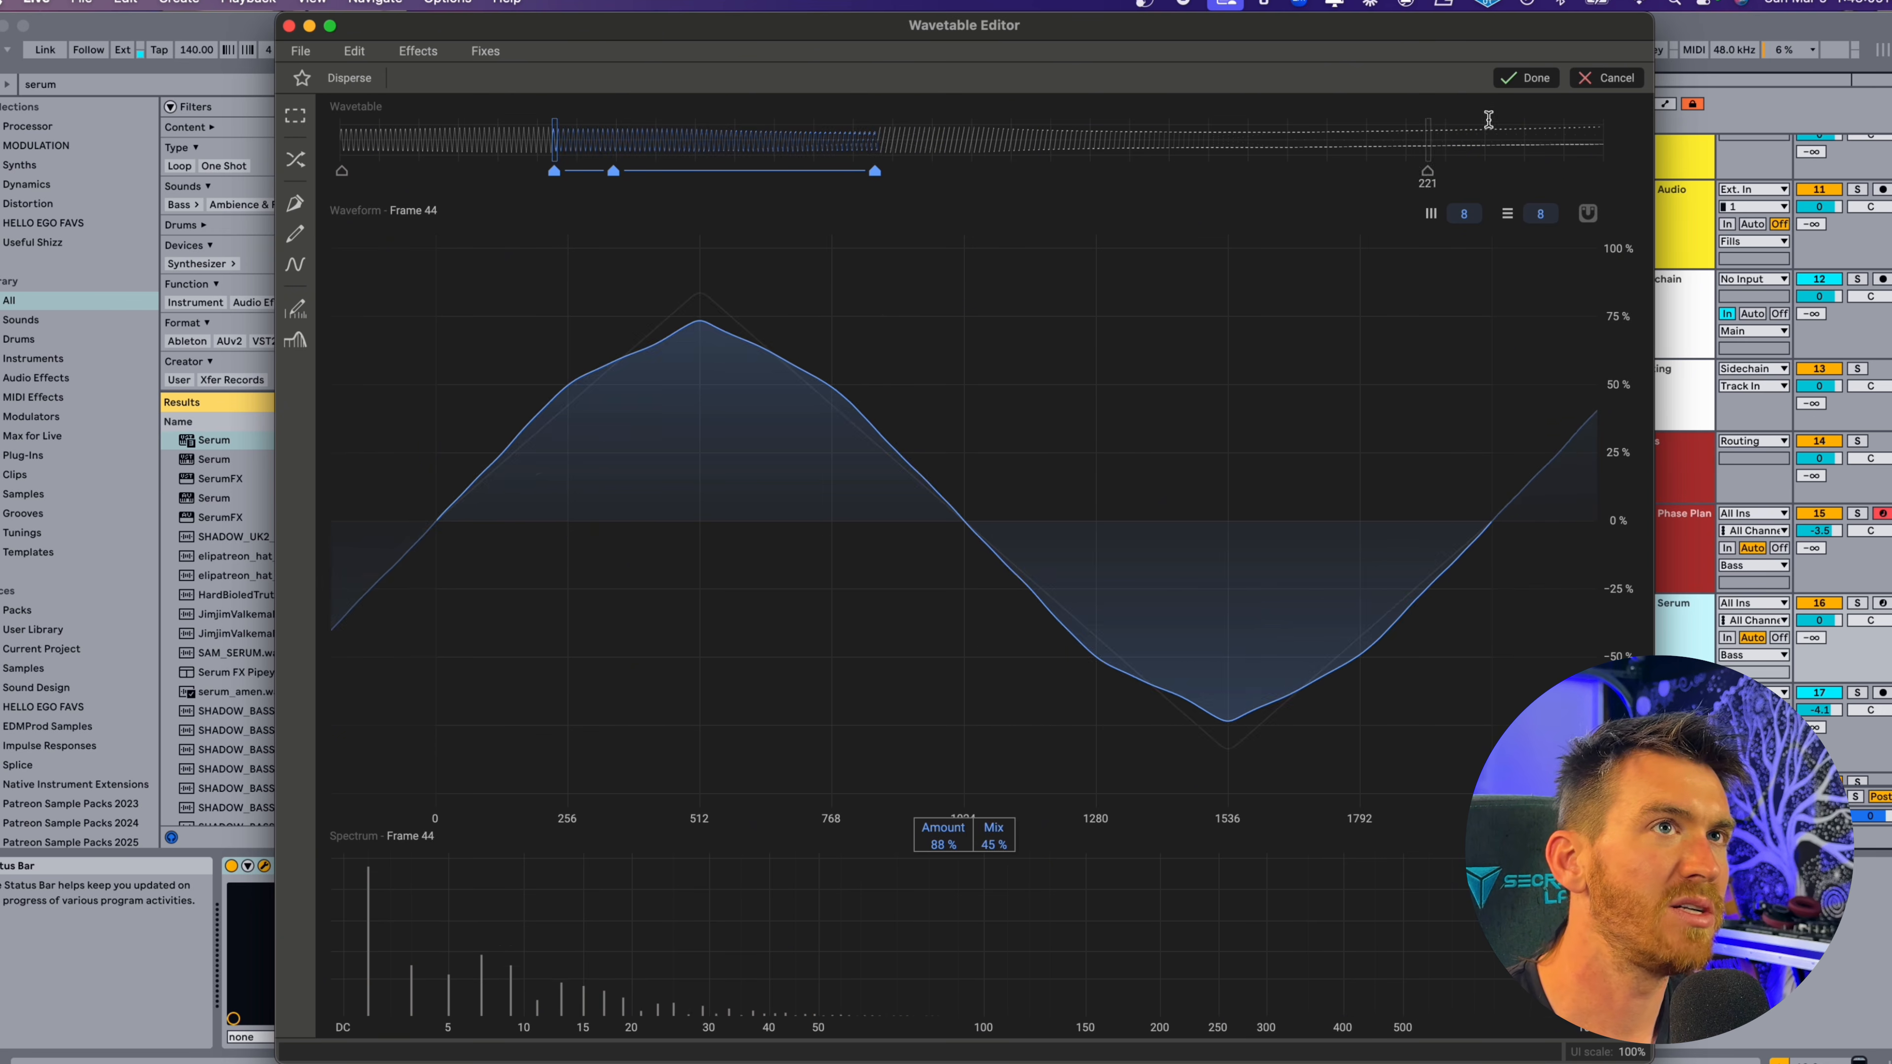
left_click(1519, 83)
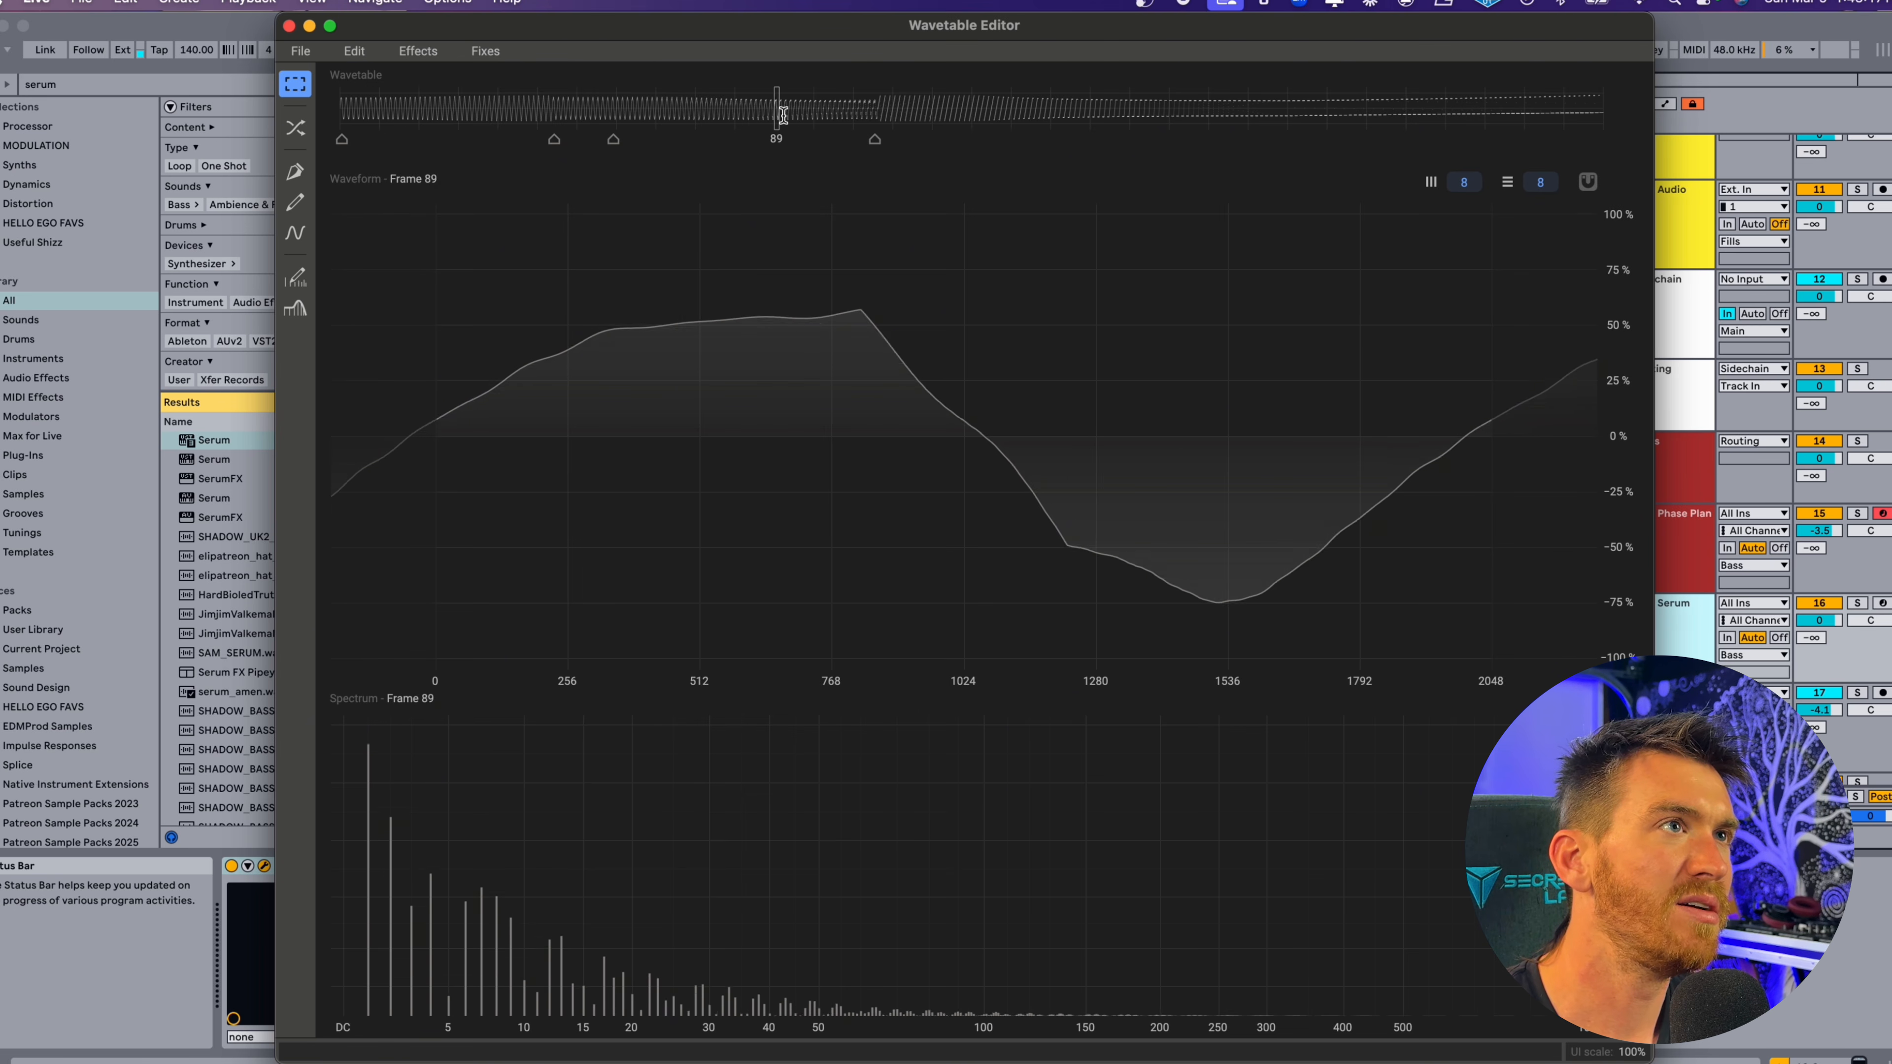
Add a Sine-type Distortion to a frame range ending at frame 115, with Drive +13.94 dB, Bias 43% and Mix 77%.
left_click(421, 51)
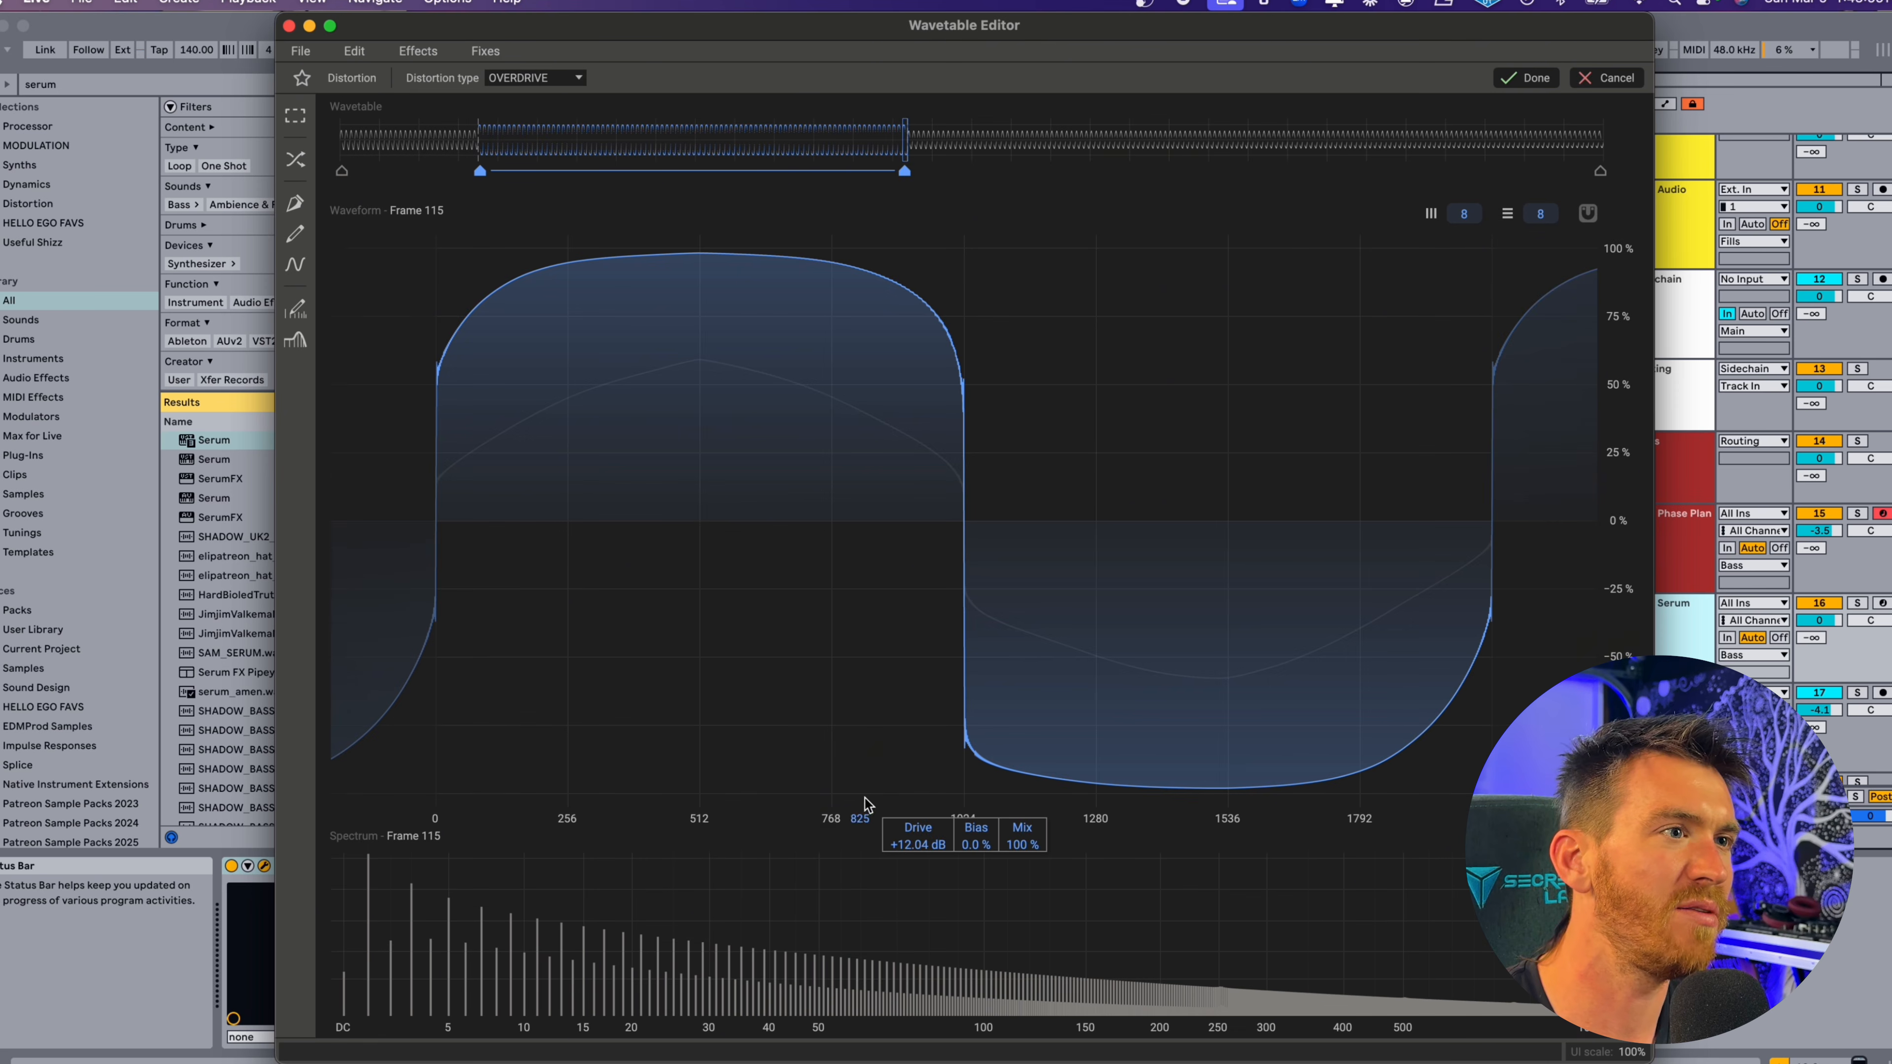
left_click_drag(976, 844, 1033, 891)
left_click_drag(921, 850, 922, 835)
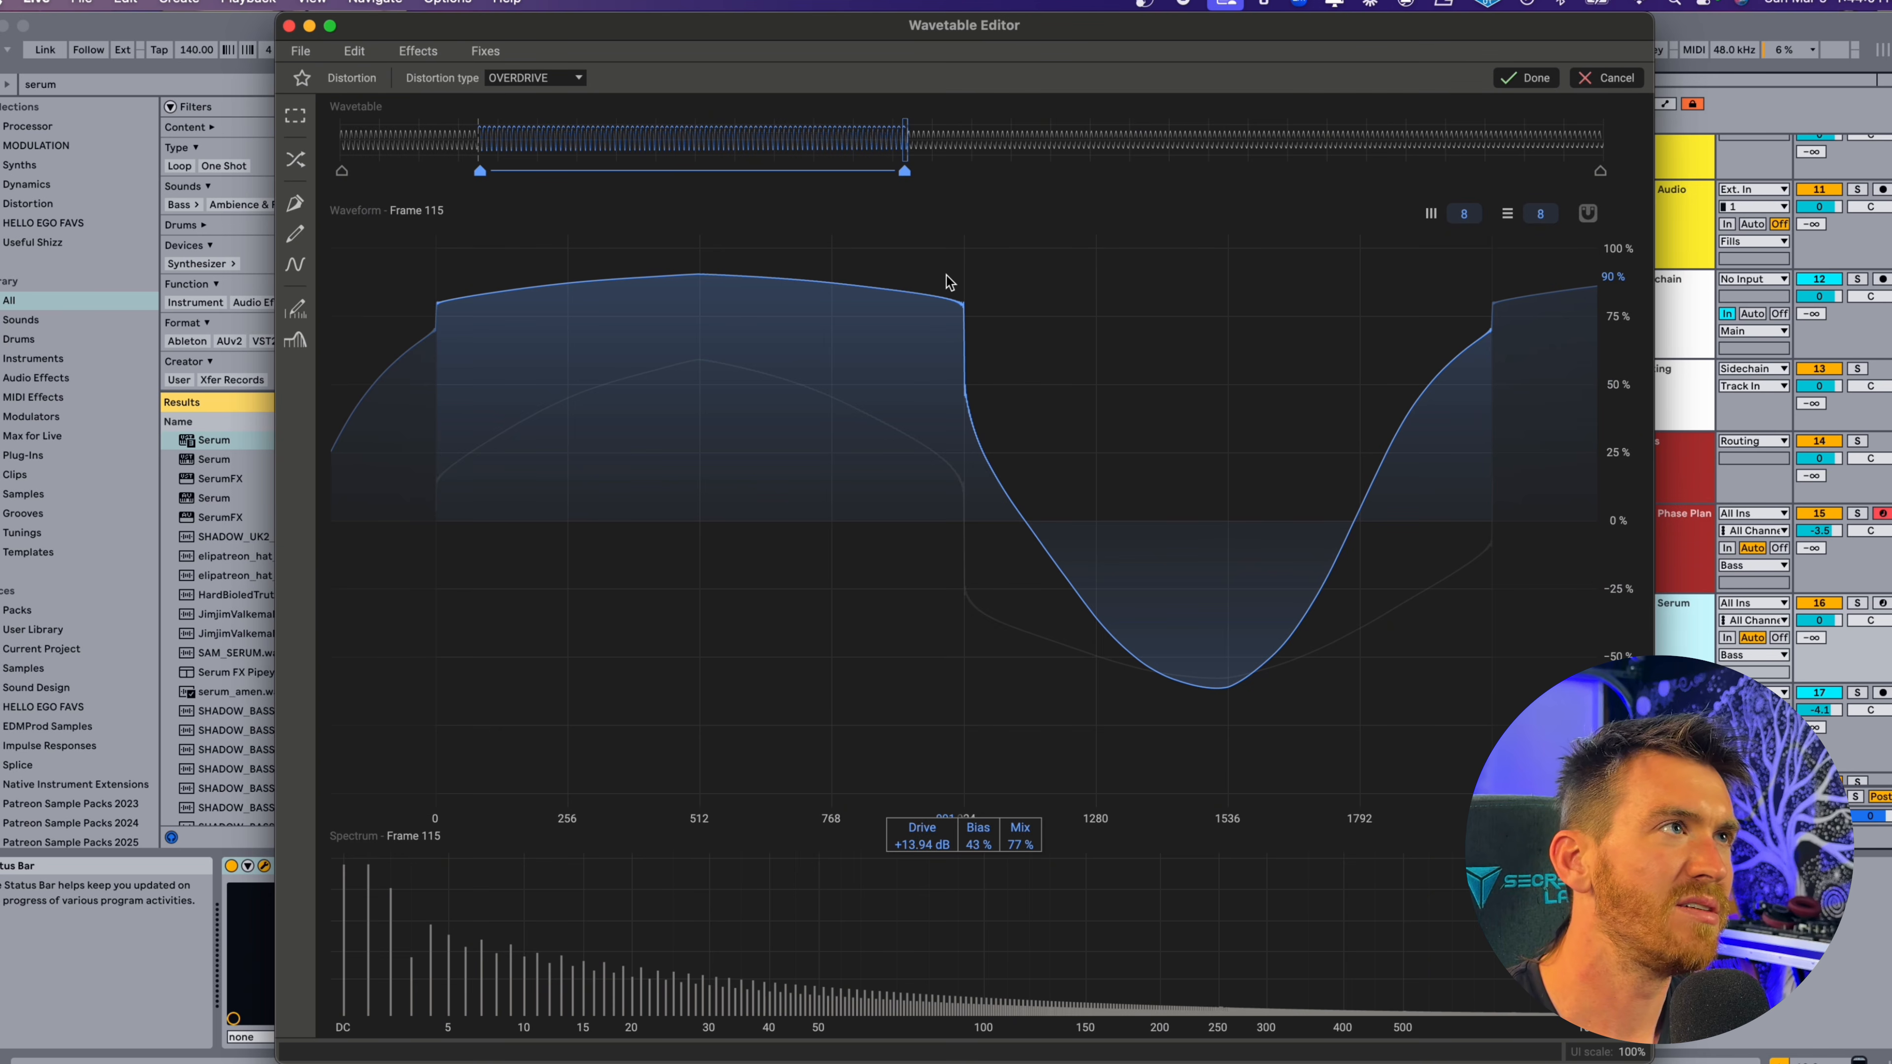
left_click(541, 78)
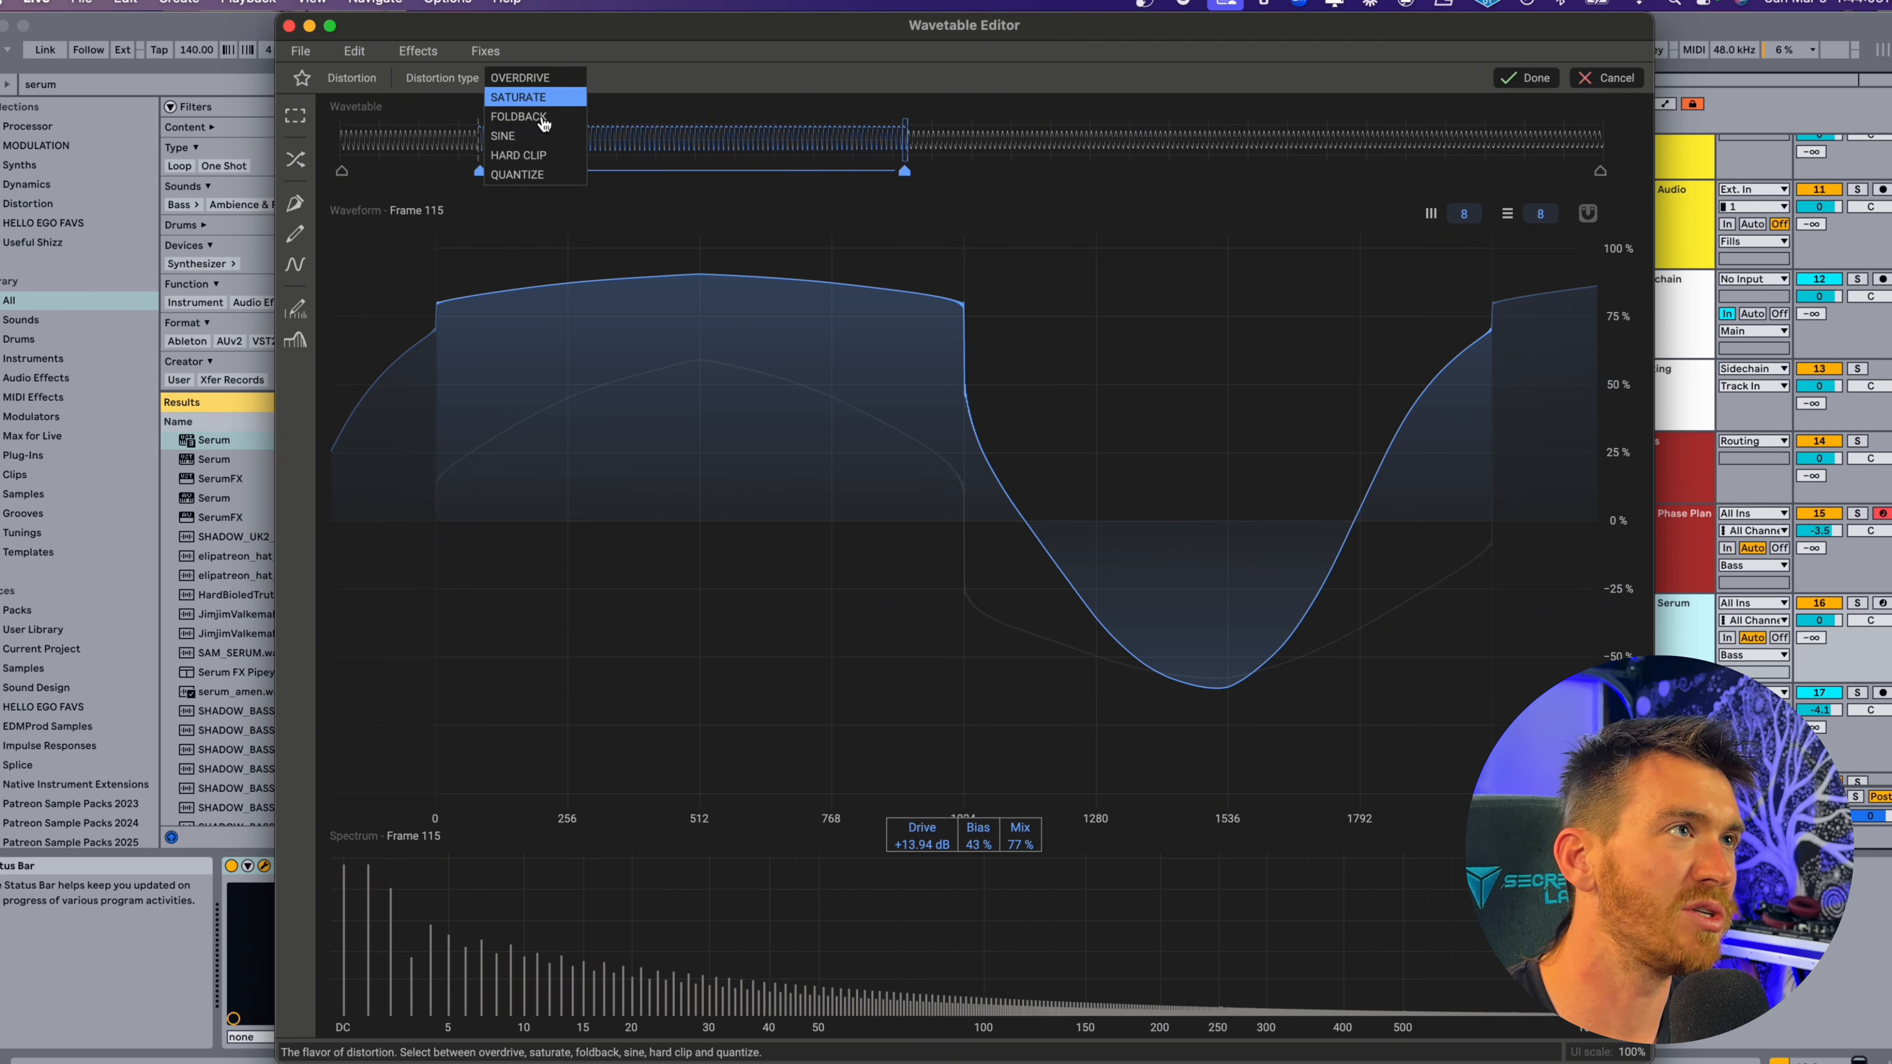
left_click(527, 136)
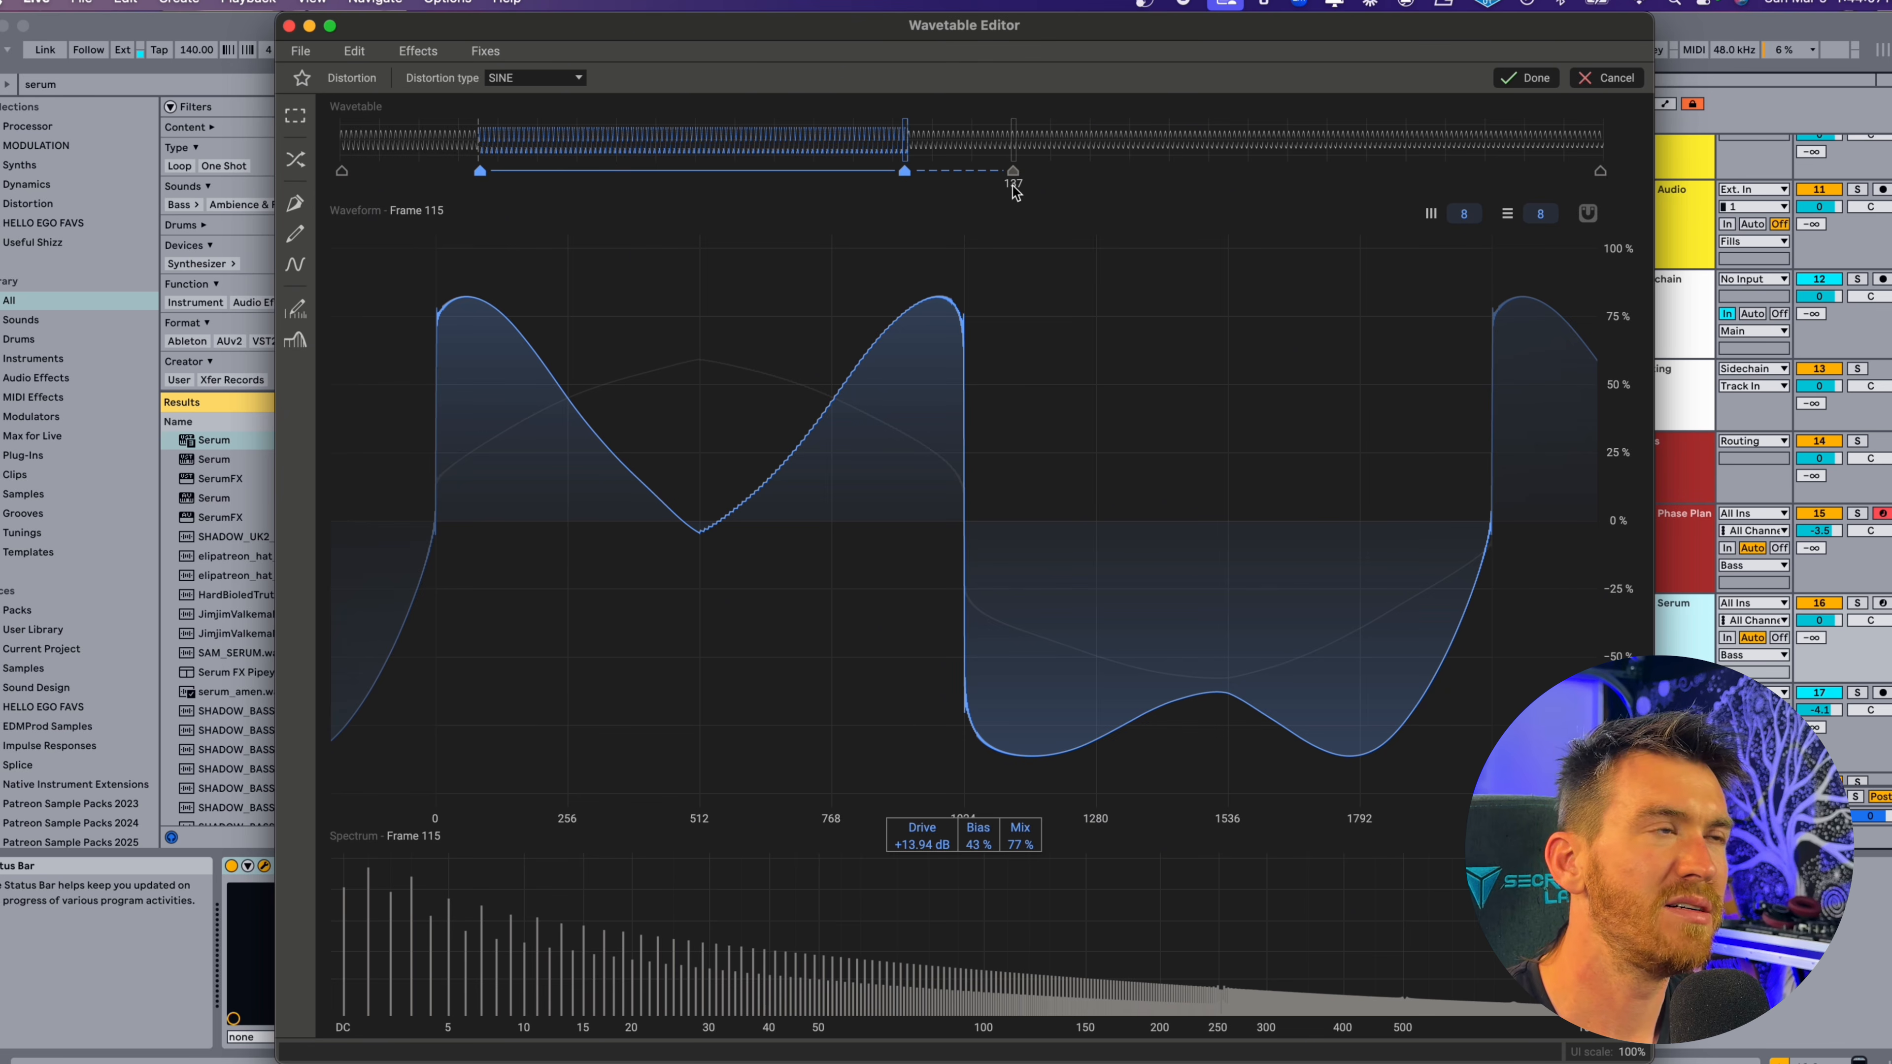
Reposition the Distortion keyframes, extending the last to frame 156, and set it to Drive +23.15 dB and Bias -66%.
left_click(1002, 183)
mouse_move(1002, 179)
left_mouse_down()
mouse_move(1322, 173)
mouse_move(1053, 173)
left_mouse_up()
left_click_drag(904, 171, 756, 173)
left_click_drag(1053, 173, 1108, 174)
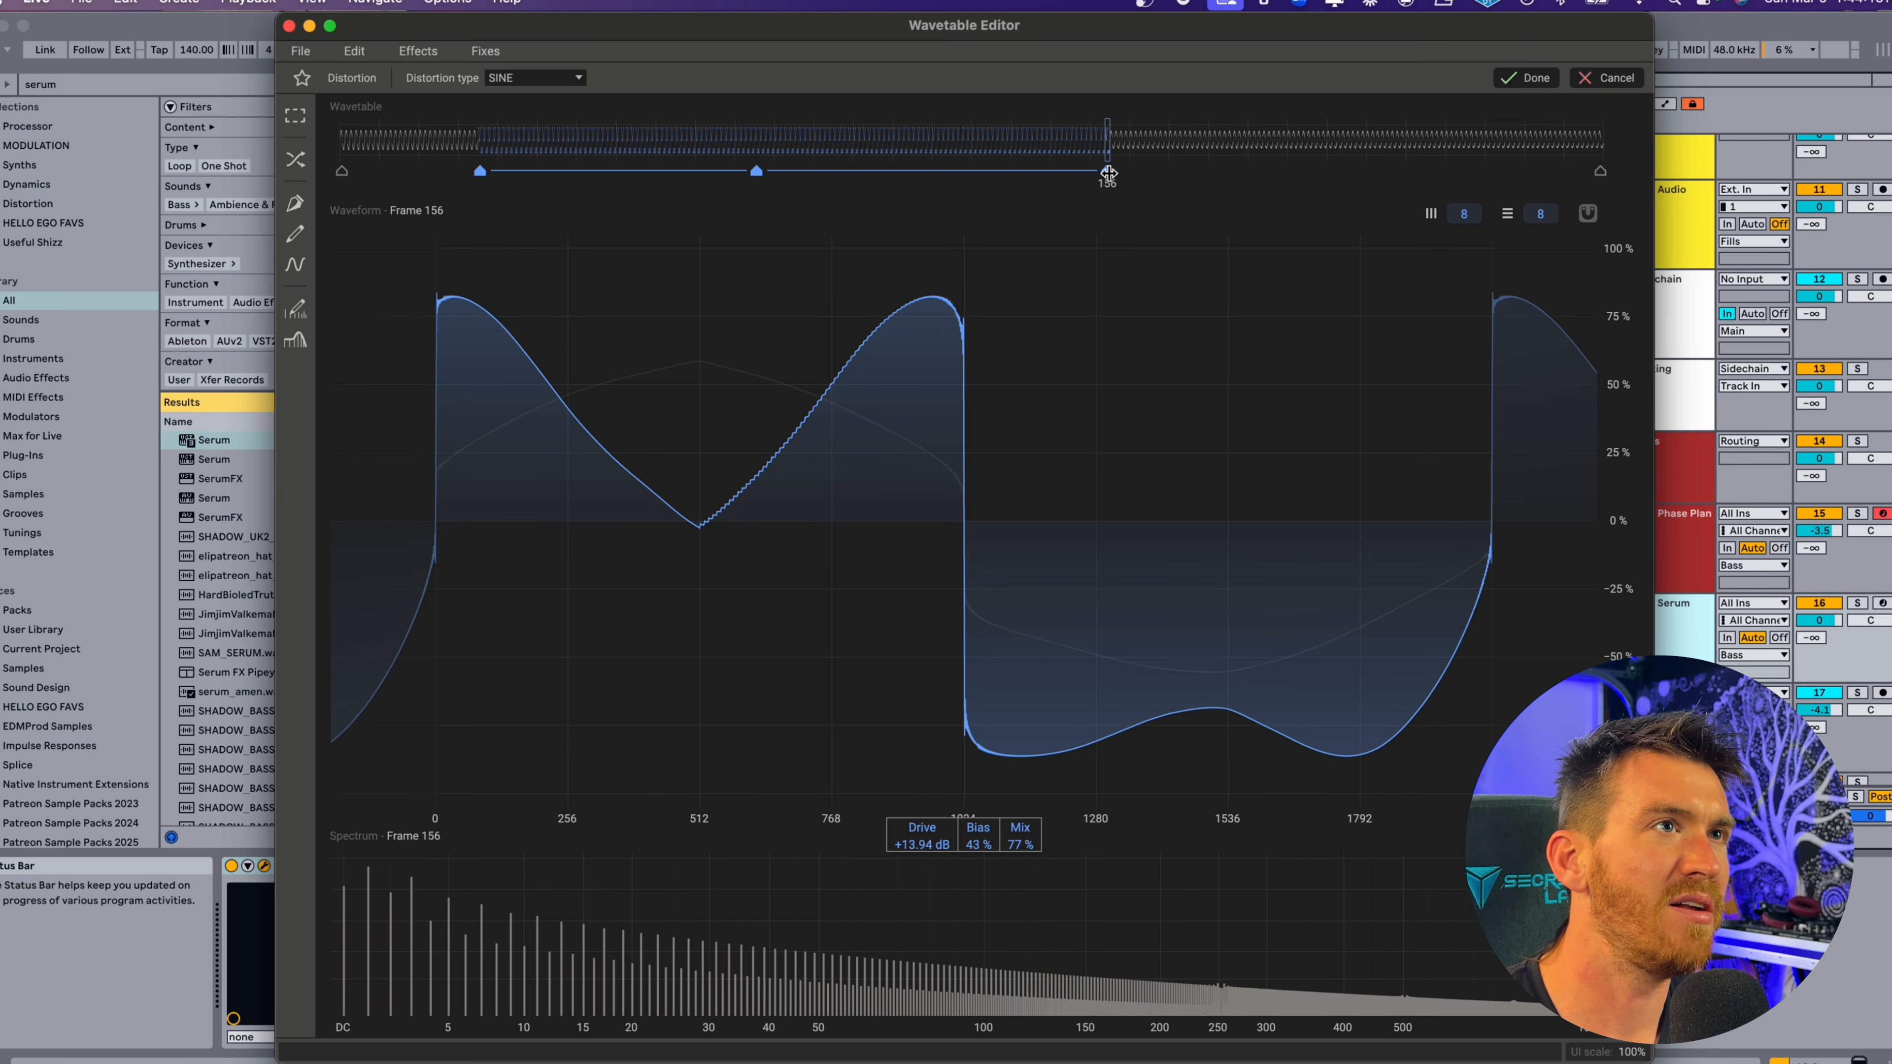
left_click_drag(922, 842, 921, 779)
left_click_drag(978, 842, 978, 917)
Add a Distortion keyframe at frame 228 with Mix 28%, apply the effect and close the Wavetable Editor.
left_click_drag(1148, 170, 1458, 171)
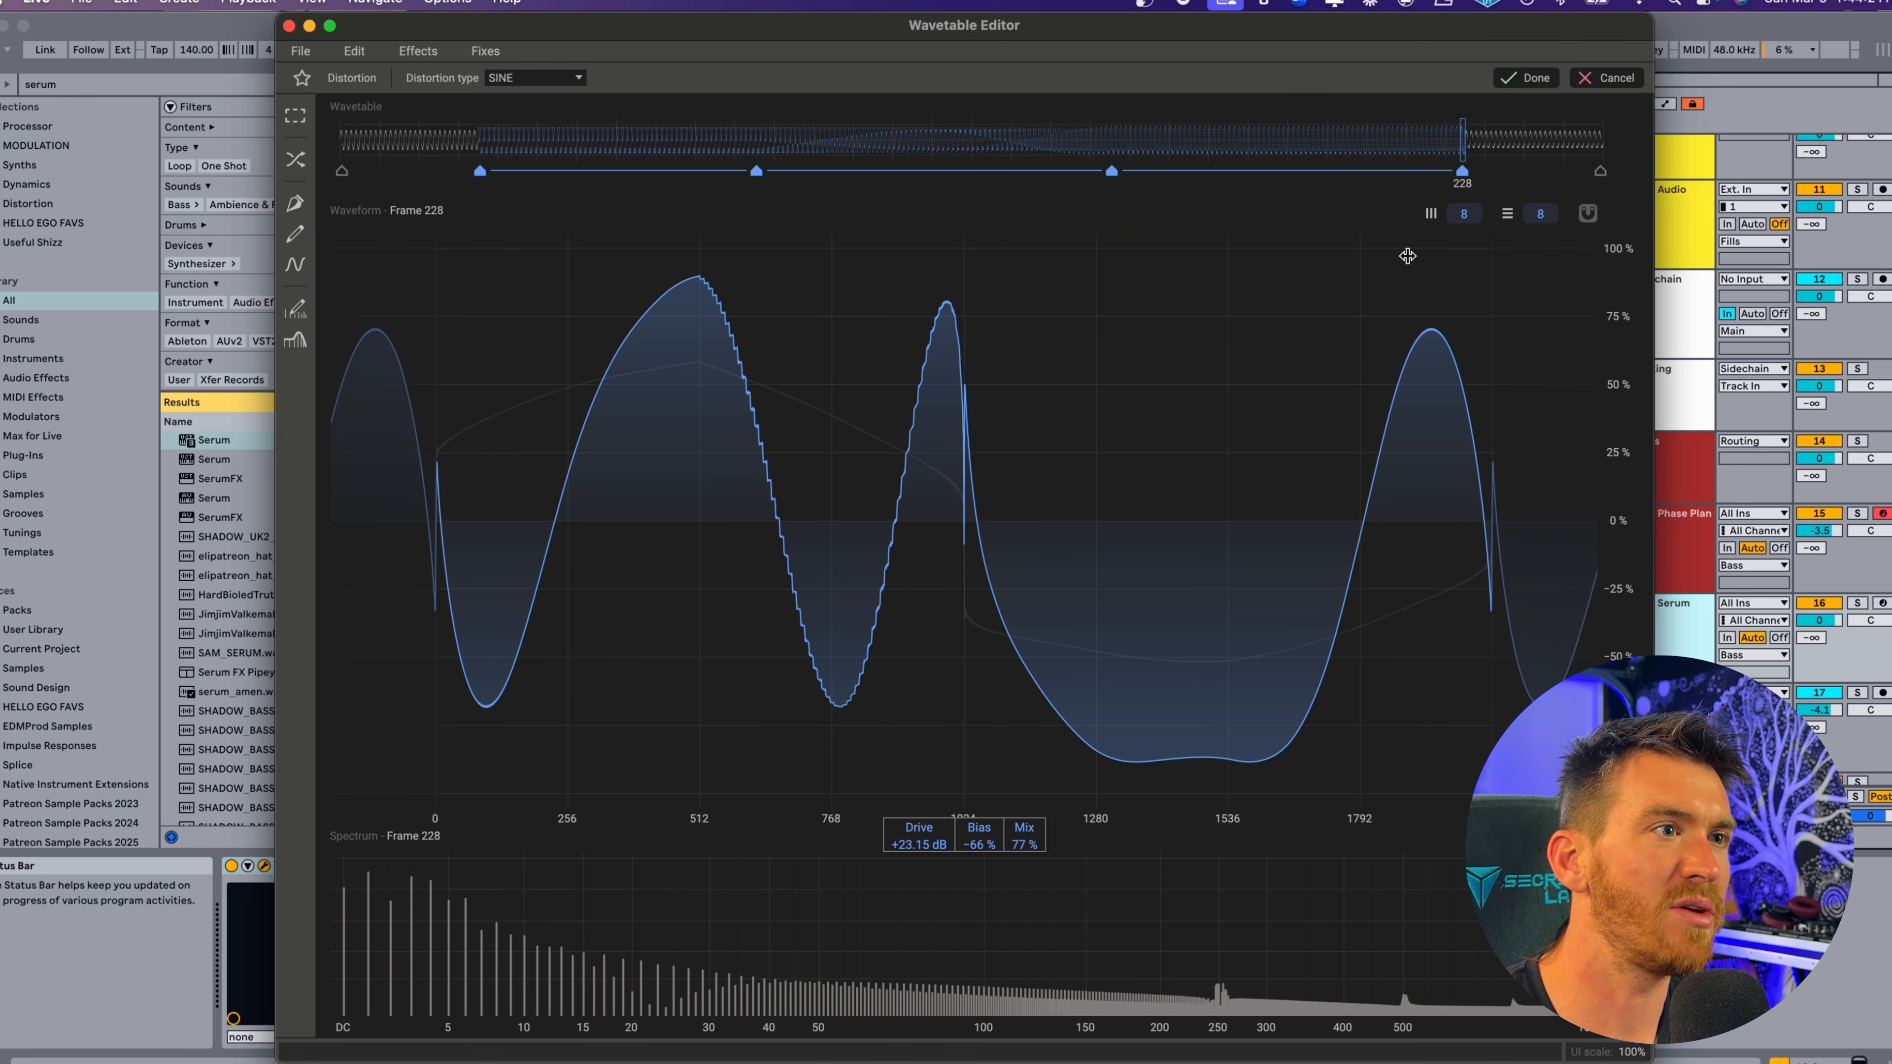
left_click_drag(1025, 838, 1025, 874)
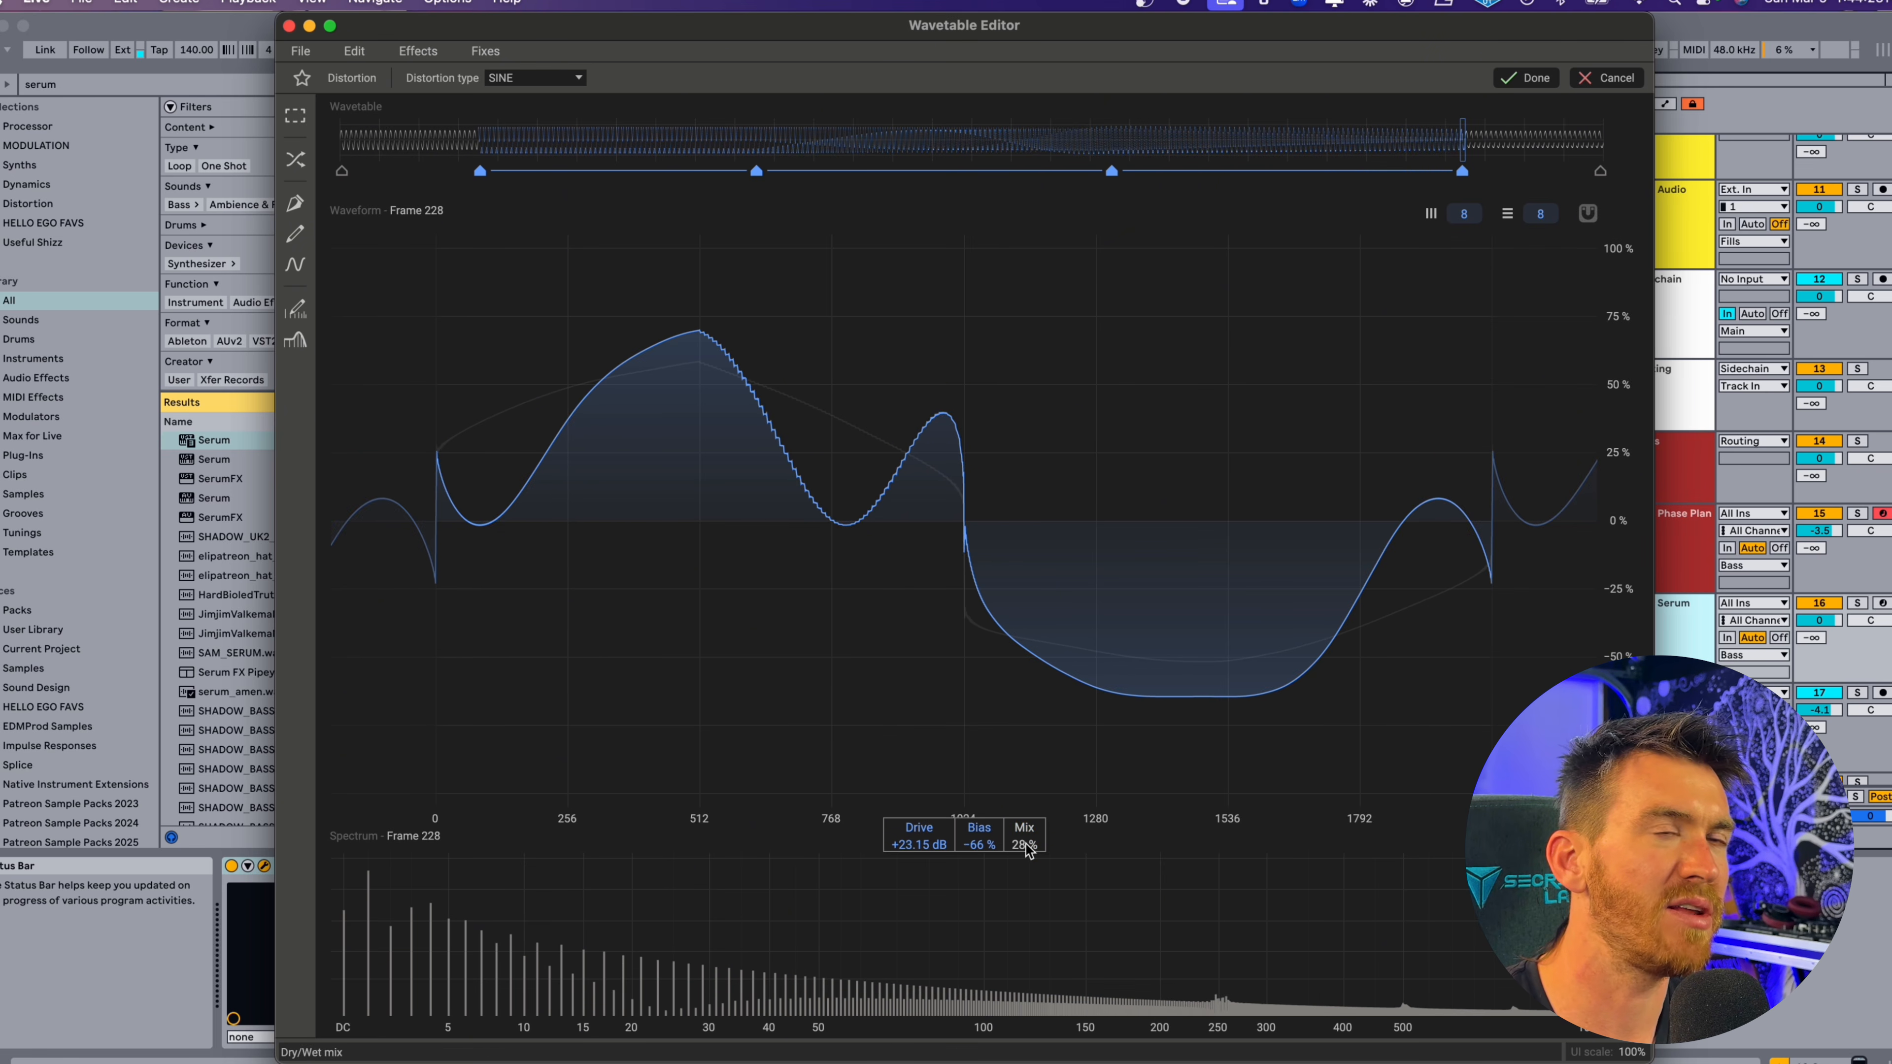
left_click(1520, 78)
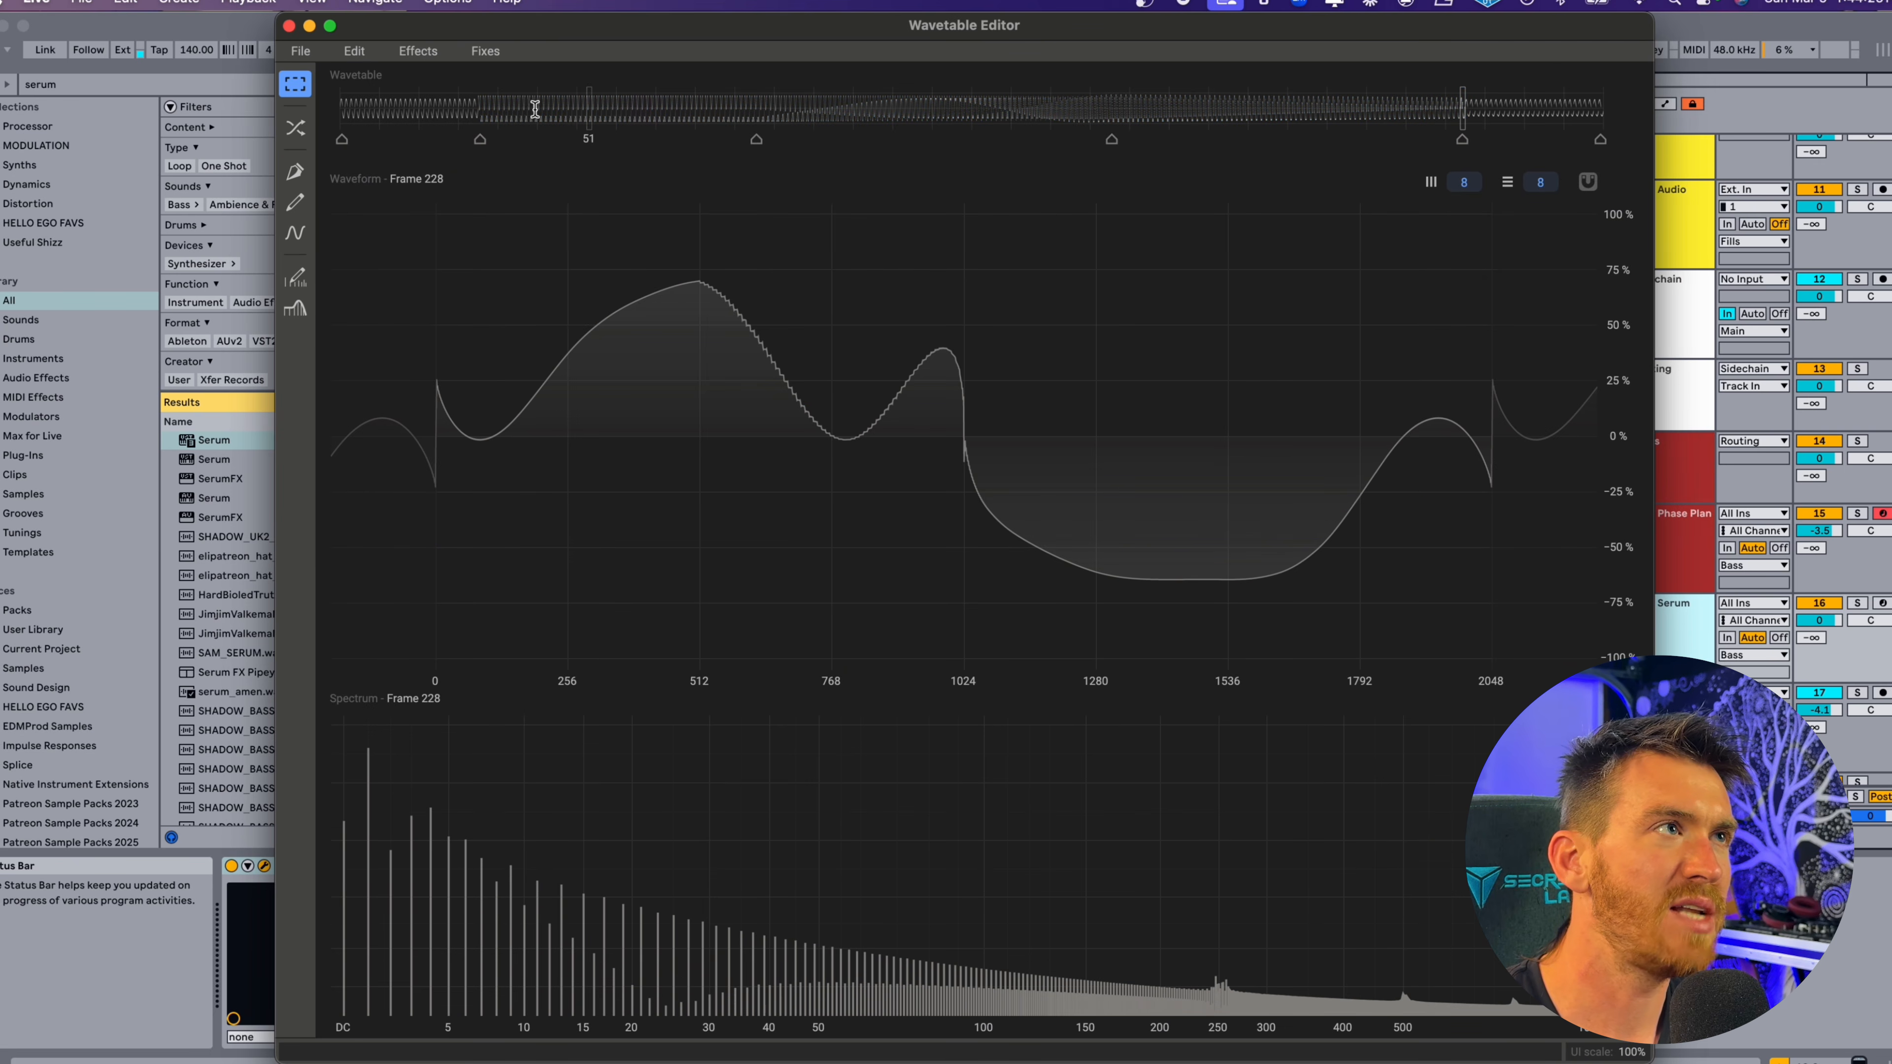
mouse_move(539, 106)
left_mouse_down()
mouse_move(1394, 105)
mouse_move(866, 139)
mouse_move(905, 139)
left_mouse_up()
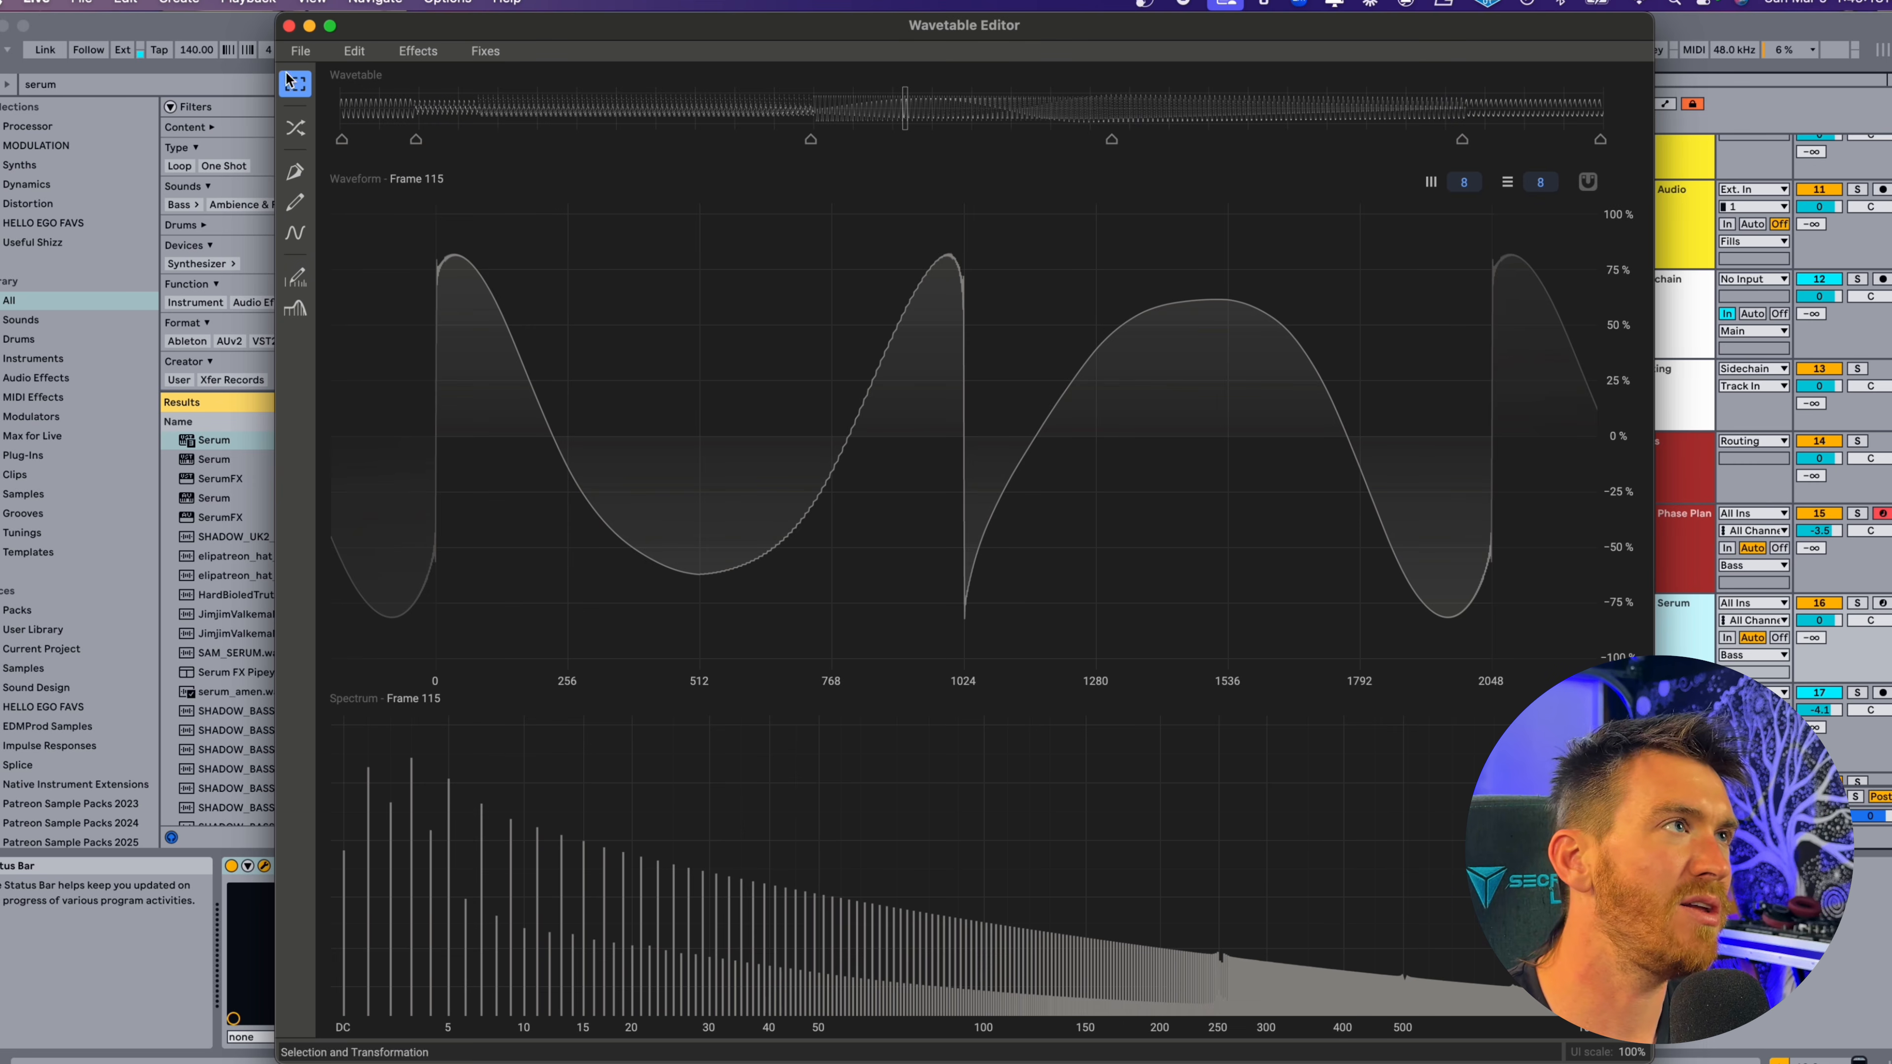
left_click(290, 26)
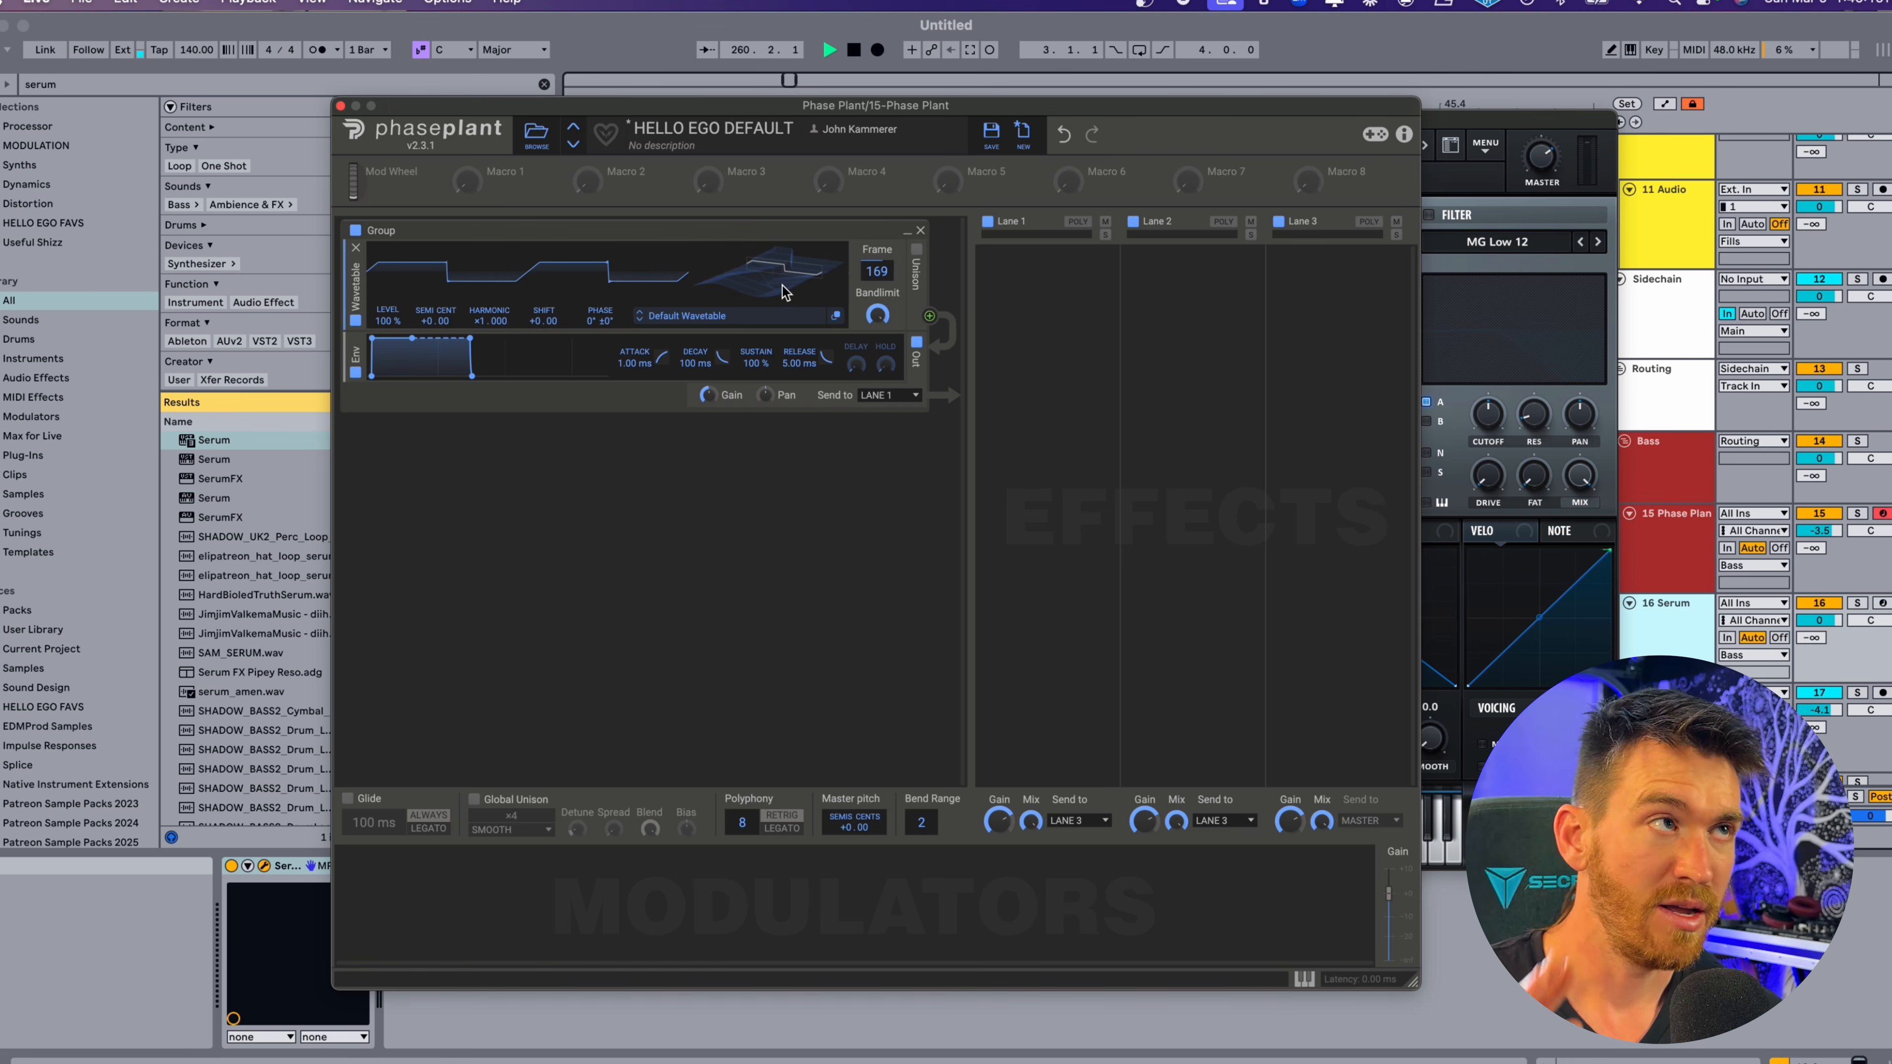
Add a Flanger to Lane 1 and duplicate it into a serial stack.
left_click(1073, 309)
left_click(1041, 581)
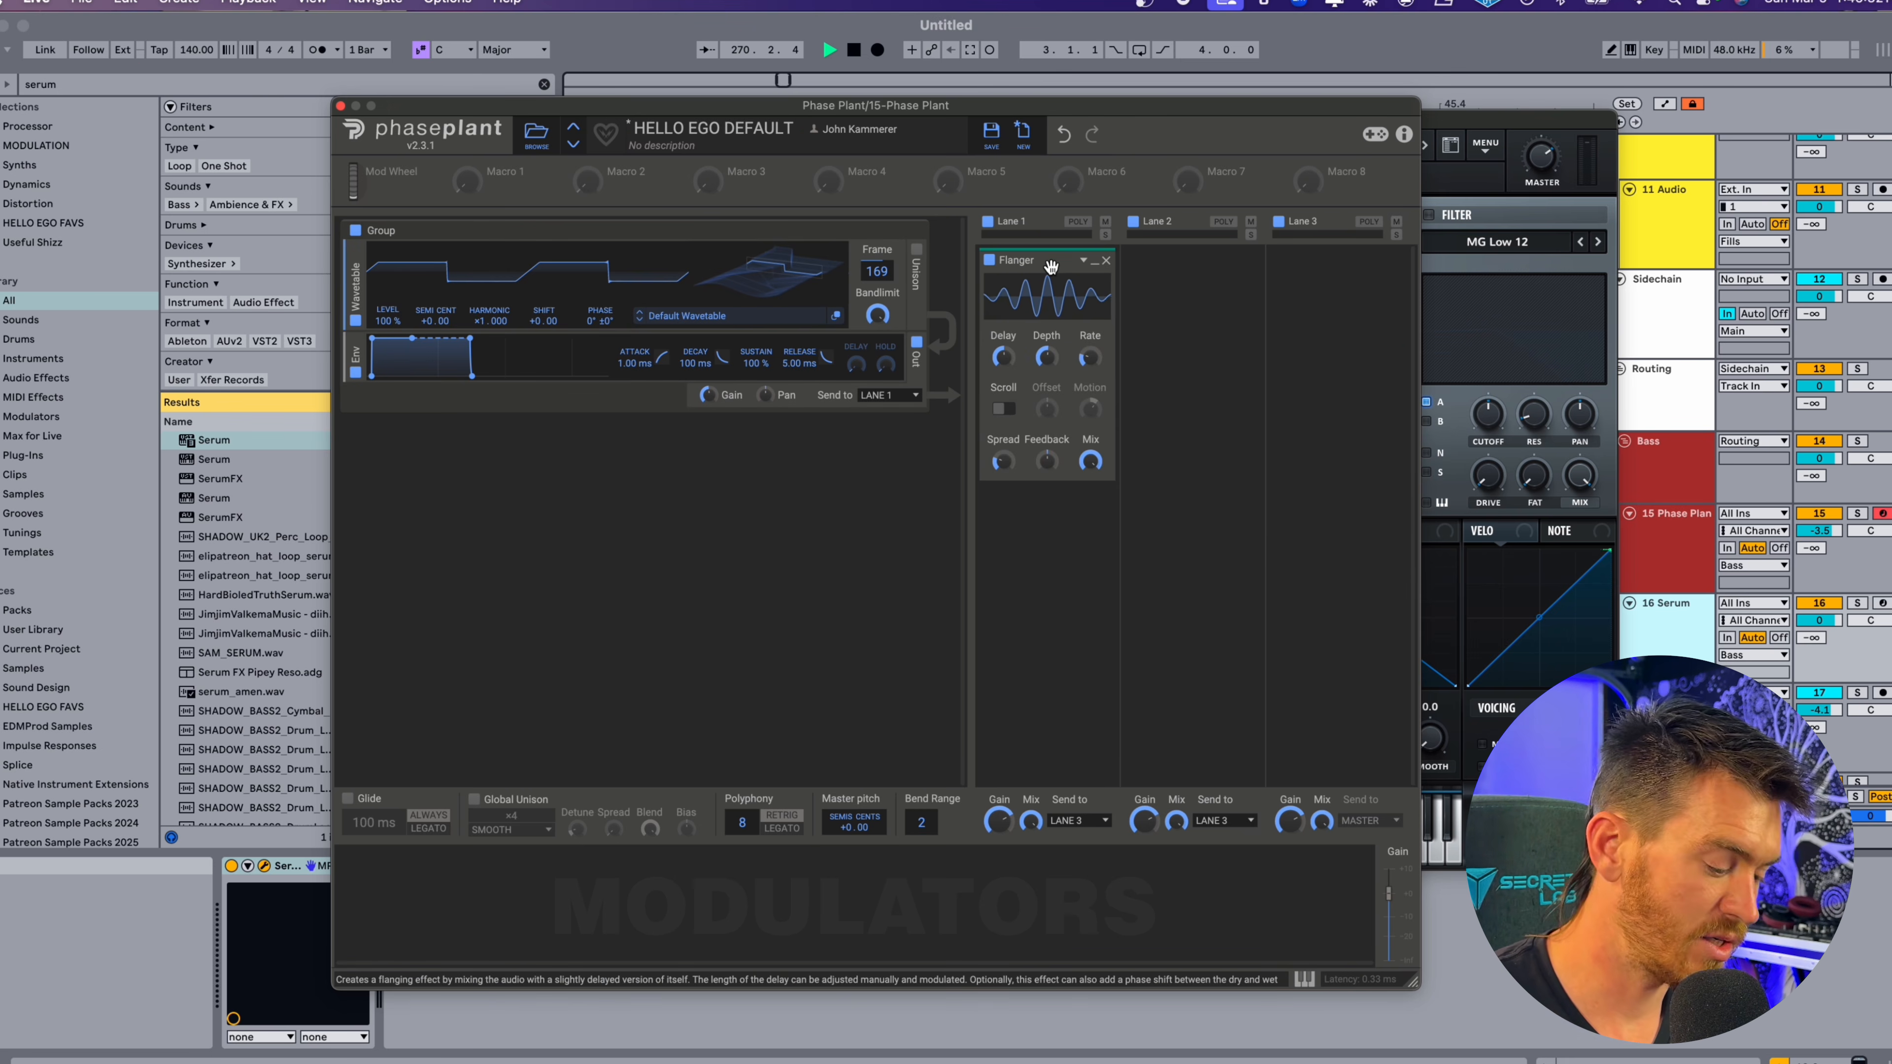
key("super+d")
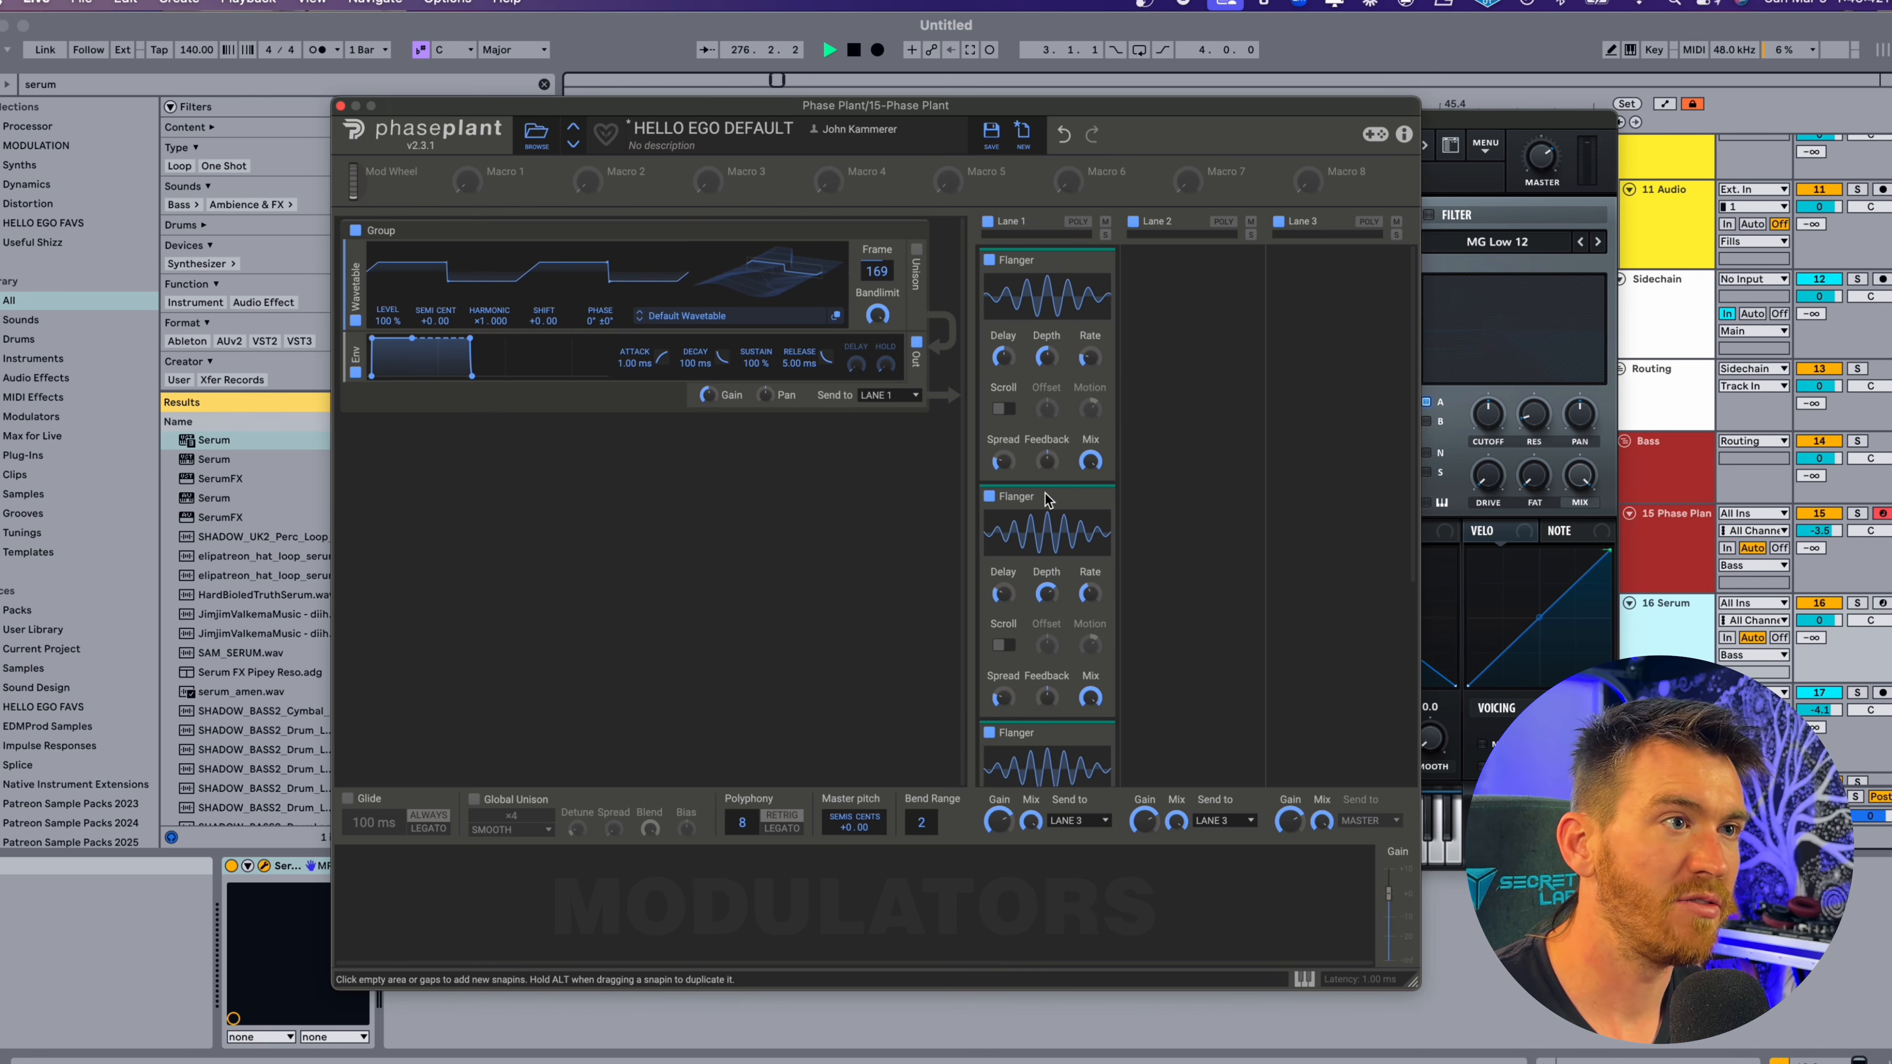
Lower the depth of a stacked Flanger, enable Scroll, raise its spread and duplicate it in Lane 1.
scroll(1064, 591, "down", 3)
left_click_drag(1047, 504, 1046, 533)
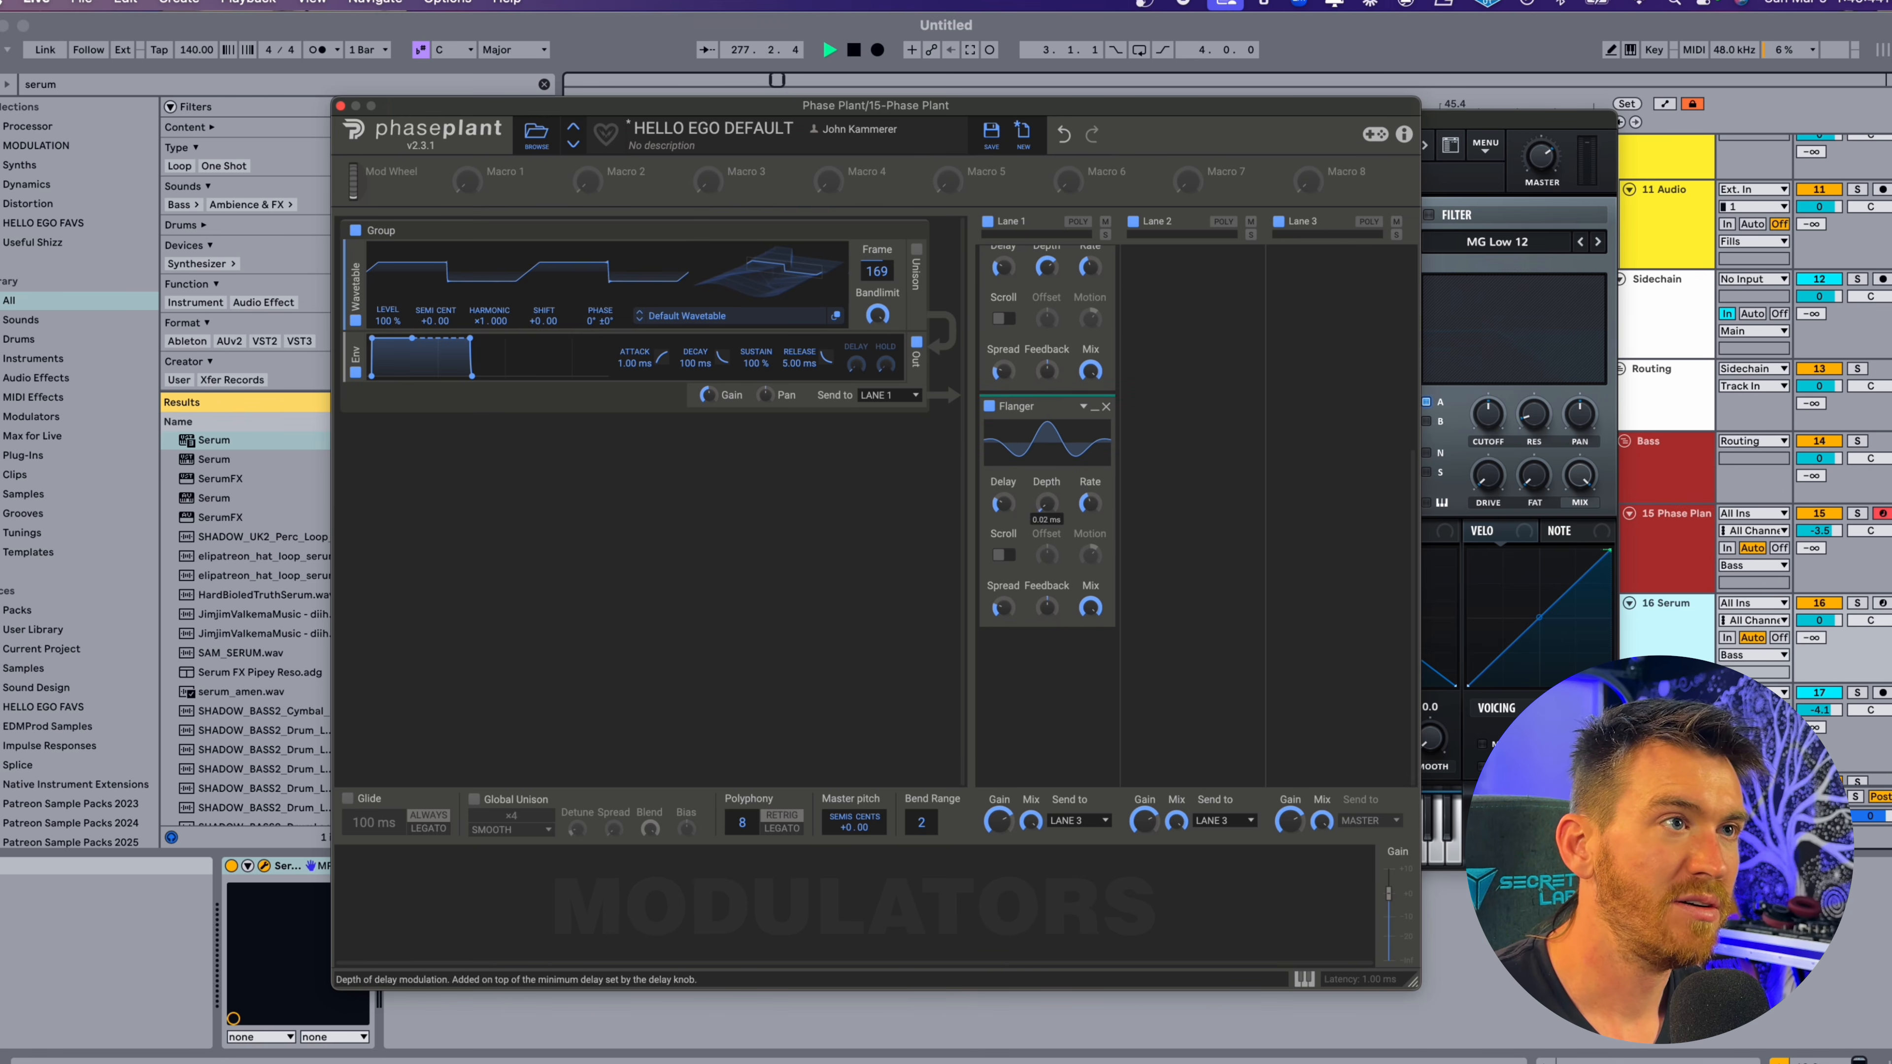
left_click_drag(1003, 608, 1003, 593)
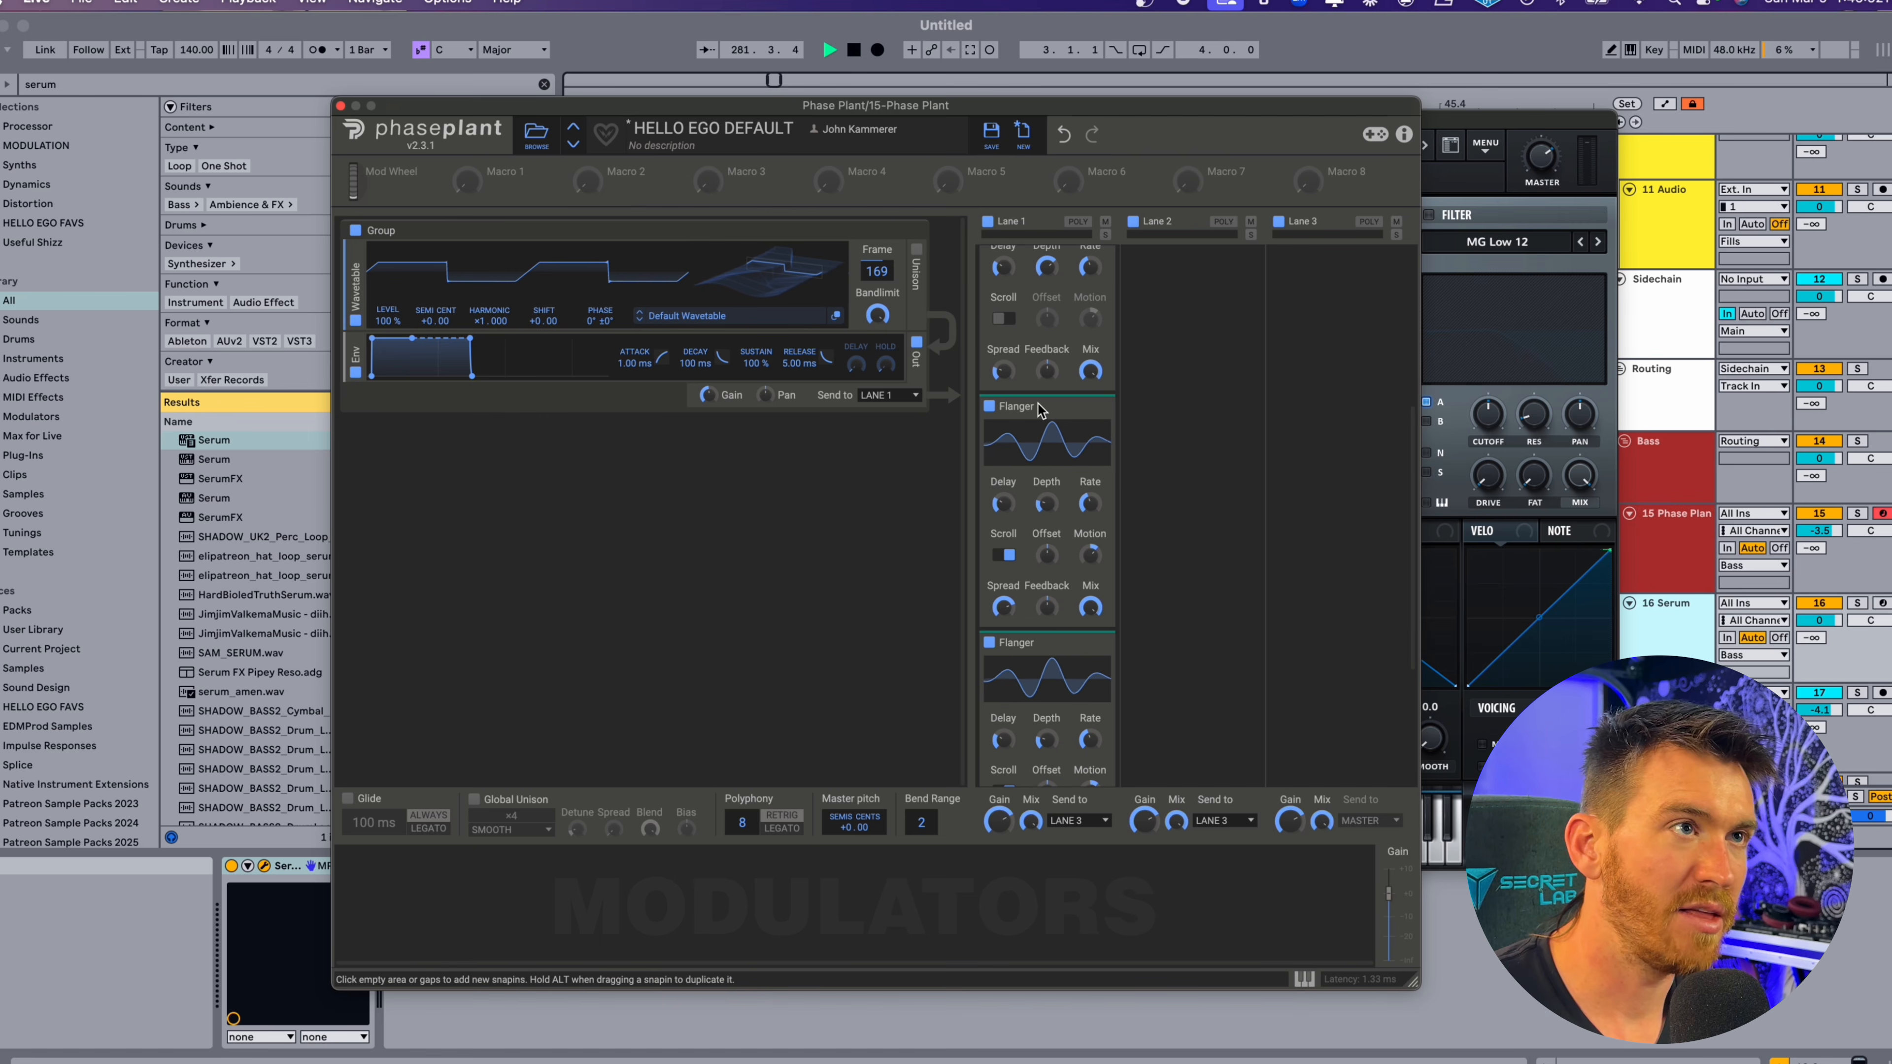
left_click_drag(1041, 407, 1049, 417)
scroll(1054, 408, "up", 3)
left_click_drag(1048, 510, 1047, 525)
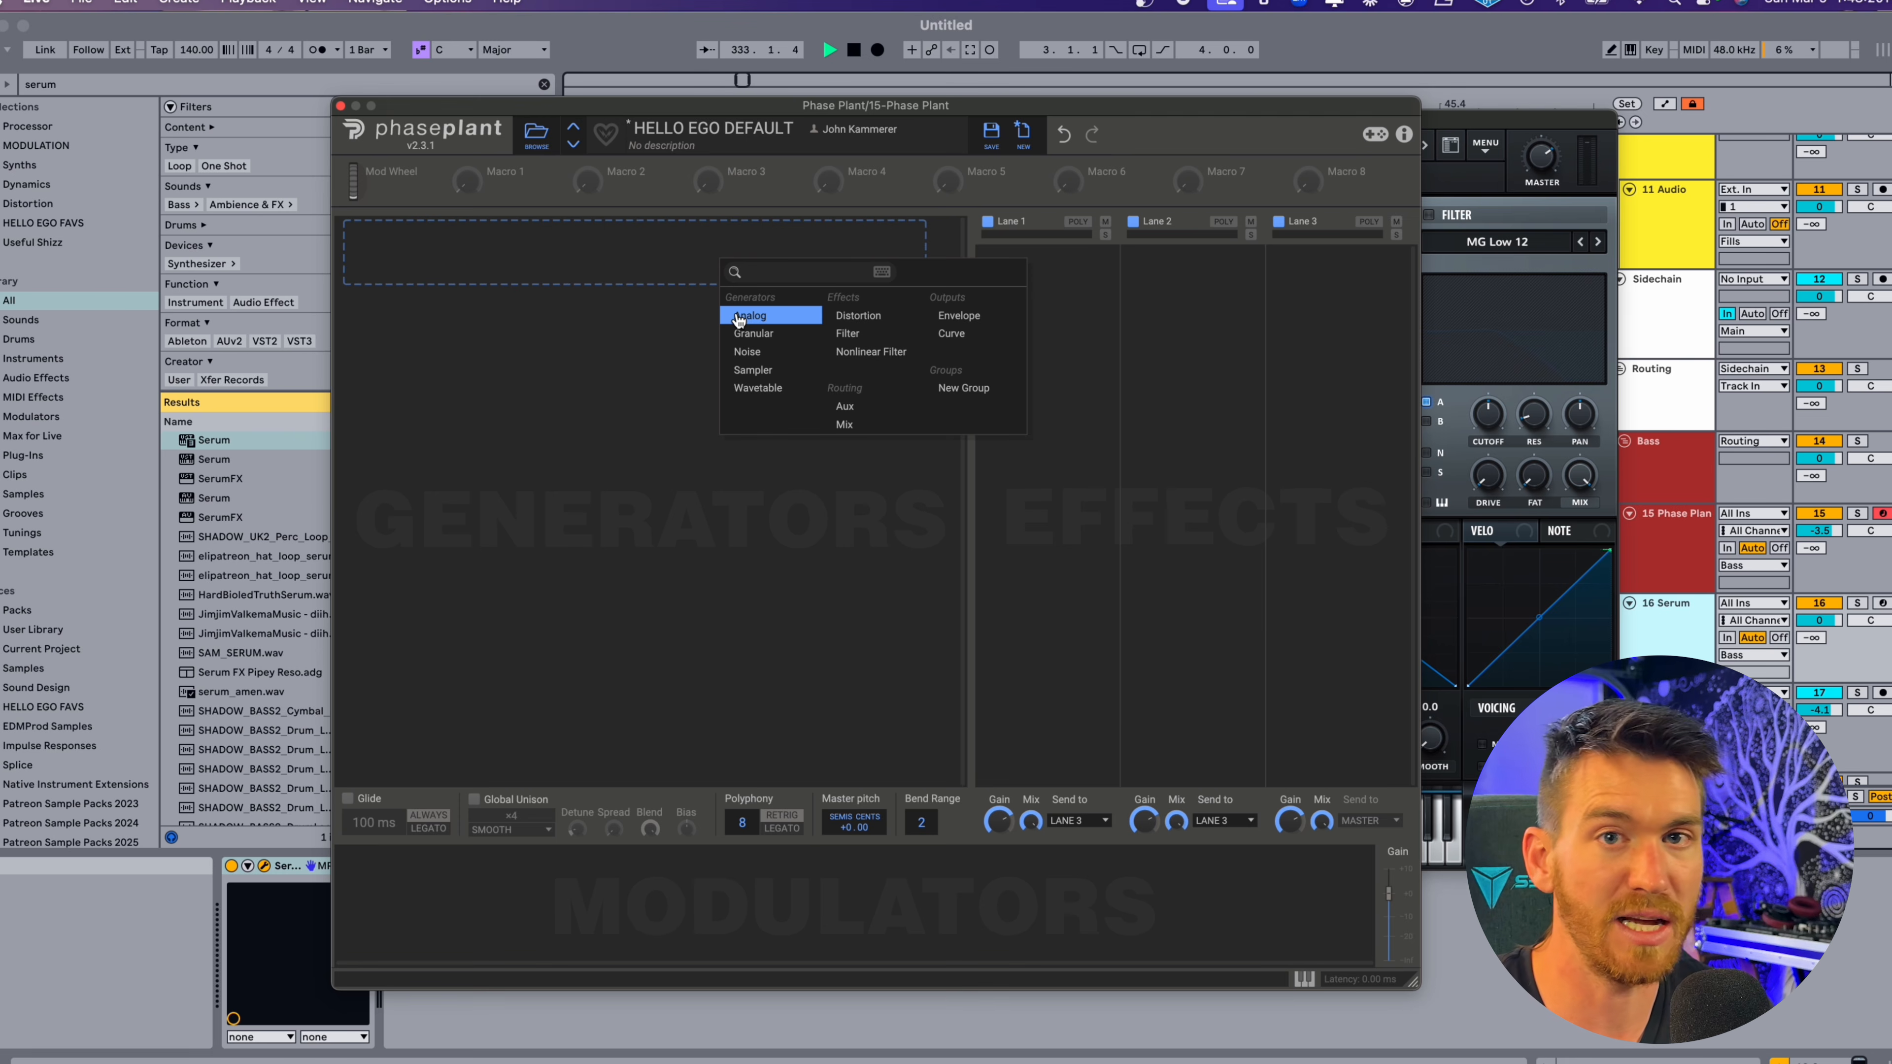
Add a Granular generator and insert a Filter Table effect in Lane 1, shifting its table frame.
left_click(763, 334)
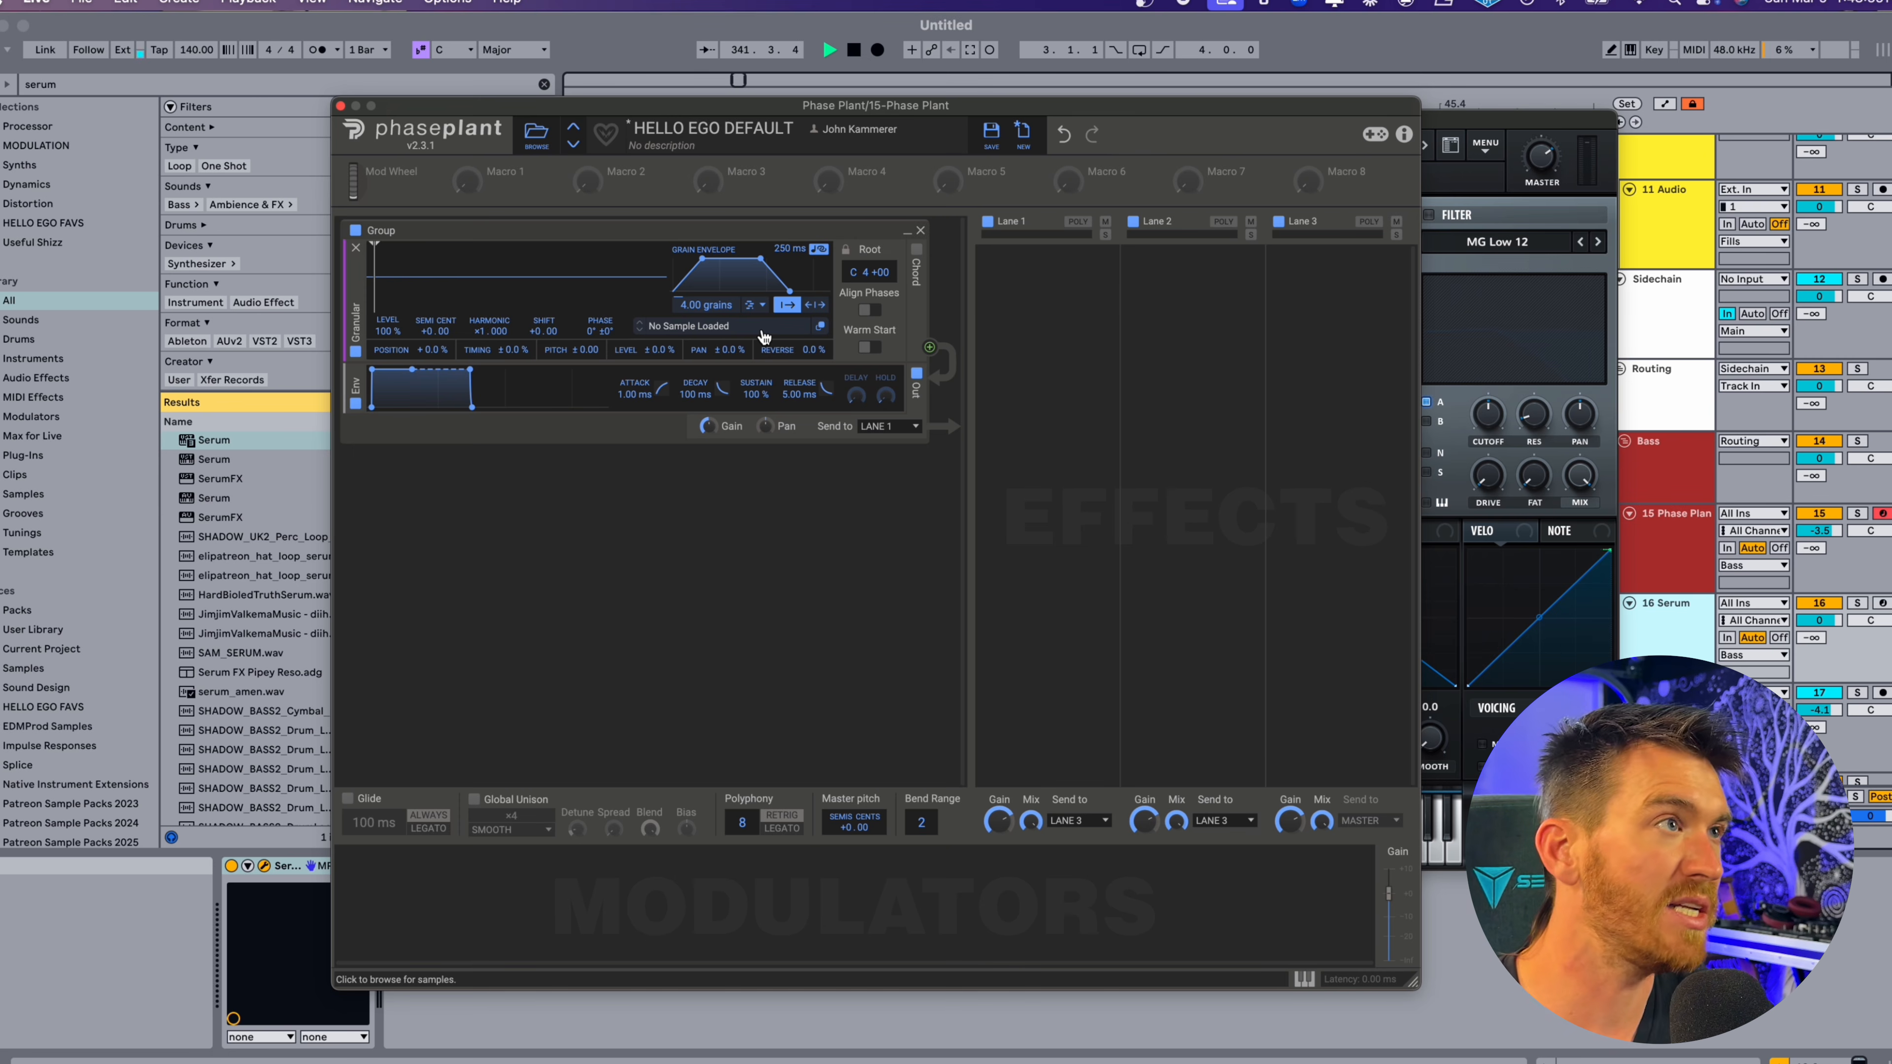
left_click(1061, 295)
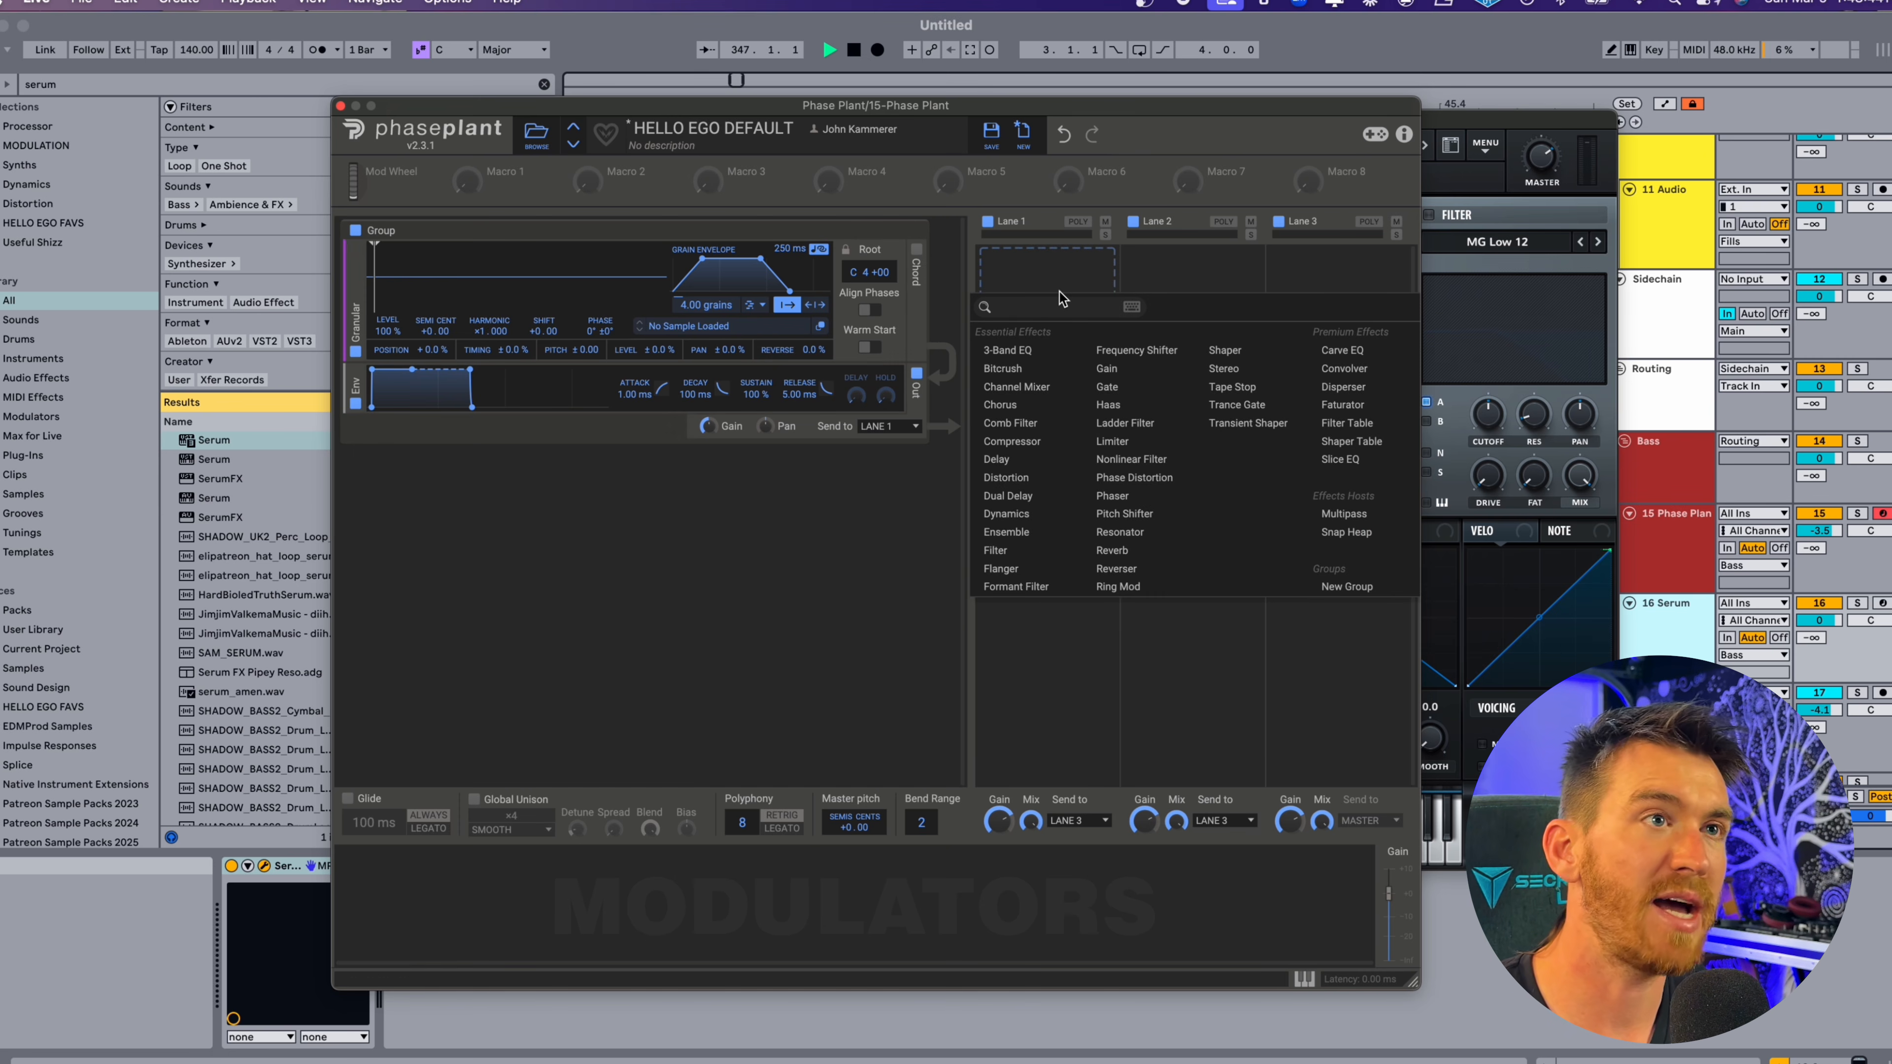
left_click(1345, 423)
left_click_drag(1064, 316, 1064, 373)
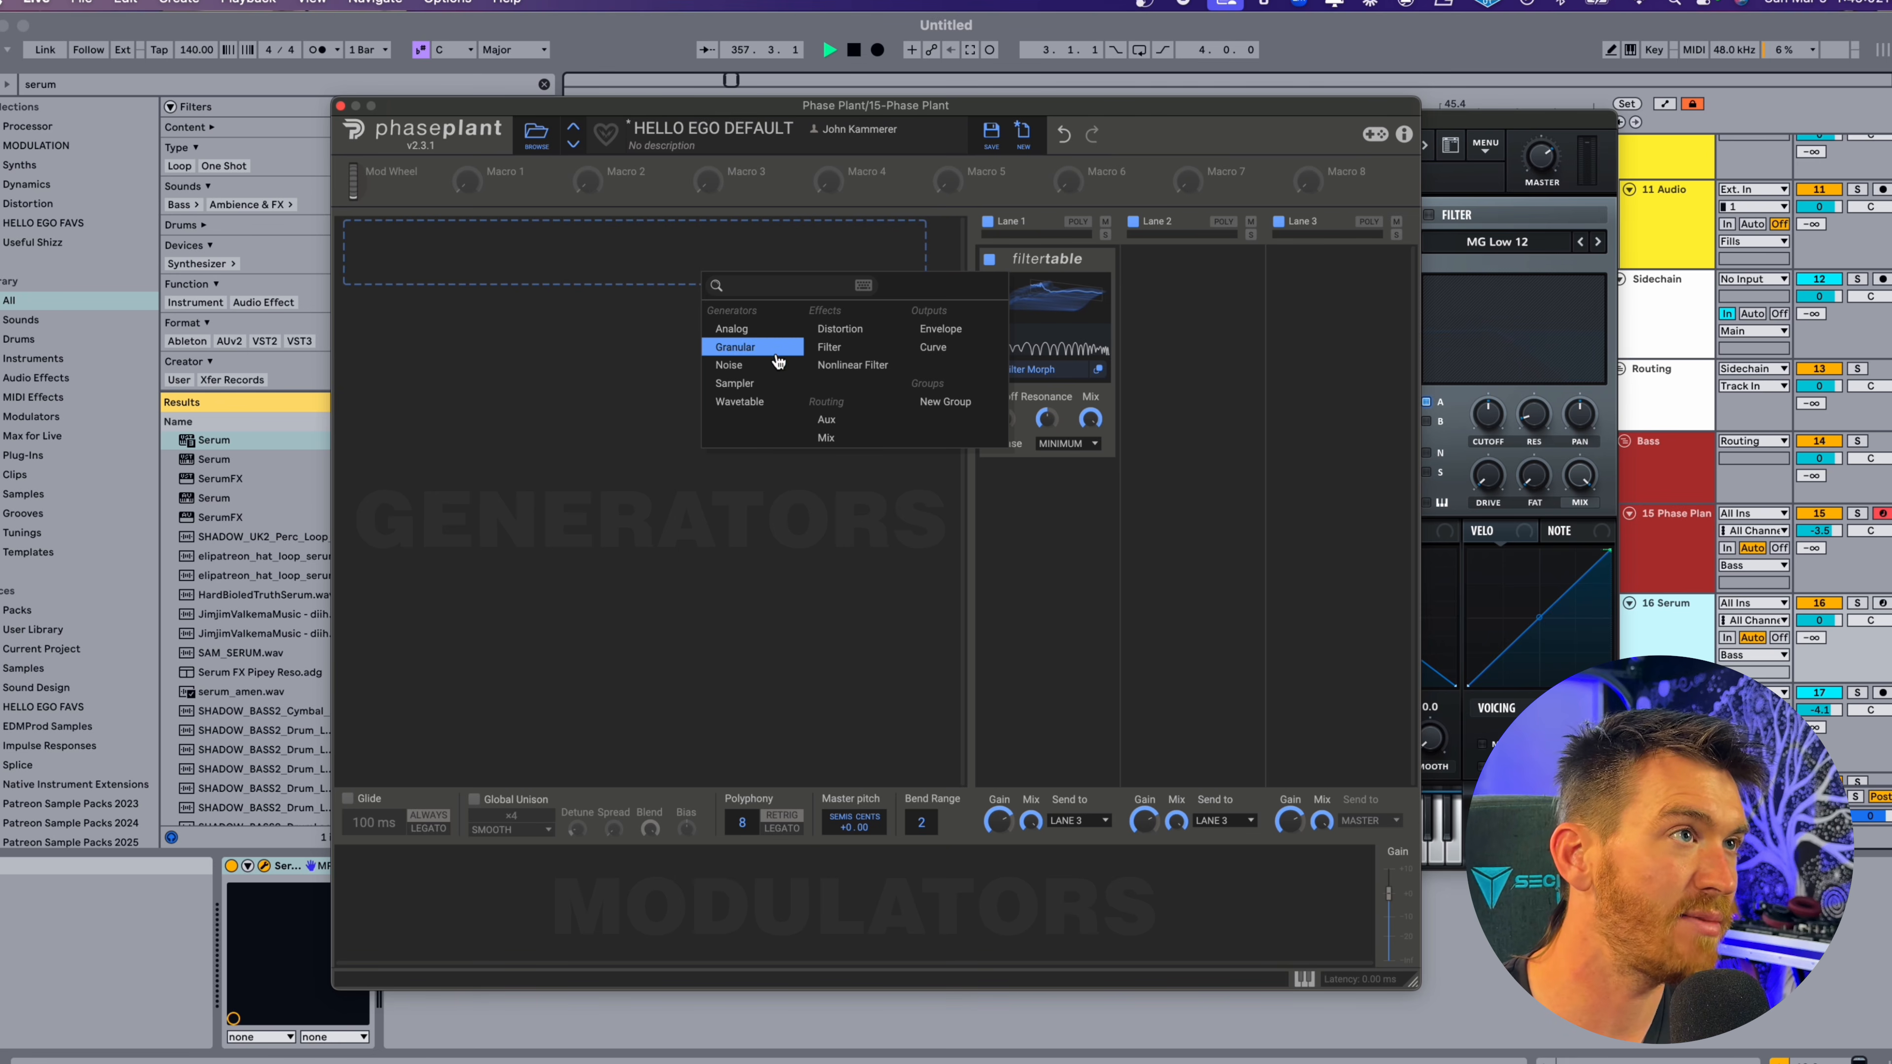
Add an Analog generator as the sound source and adjust the Filter Table's cutoff and frame.
left_click(741, 329)
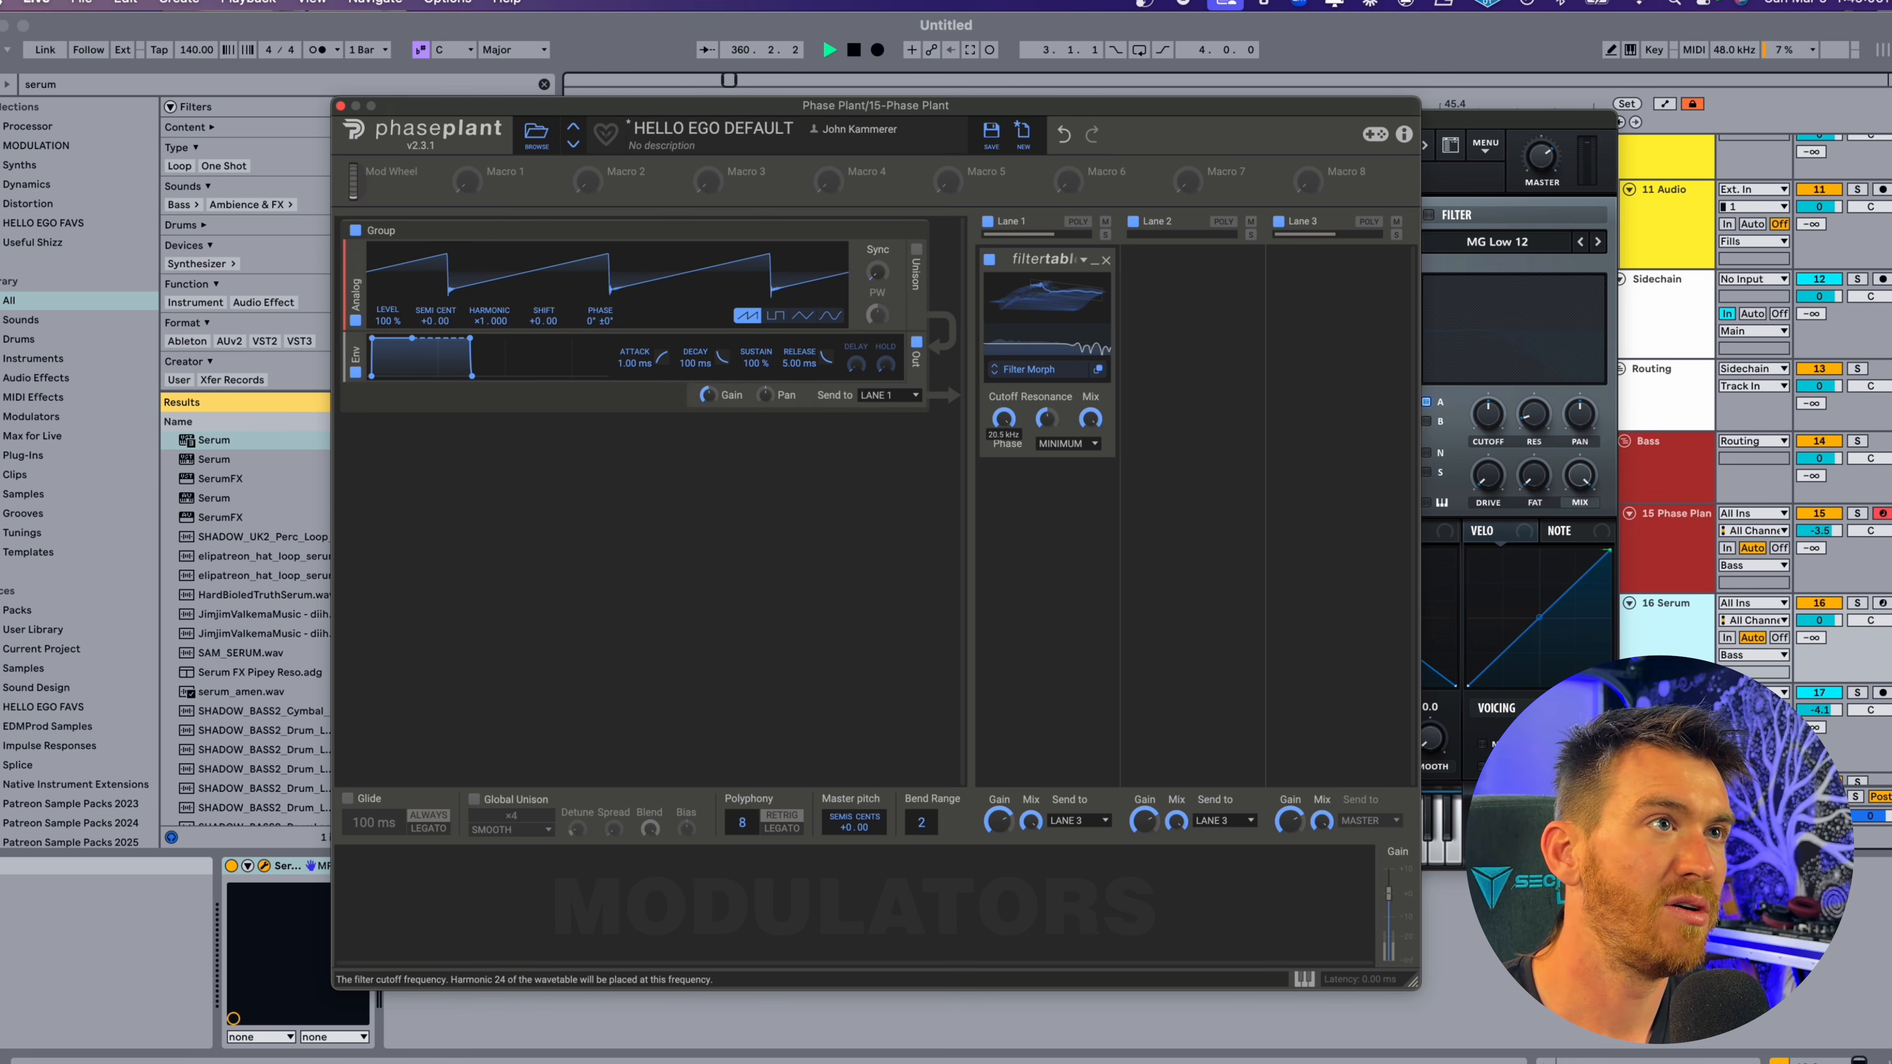
left_click_drag(1011, 428, 1011, 453)
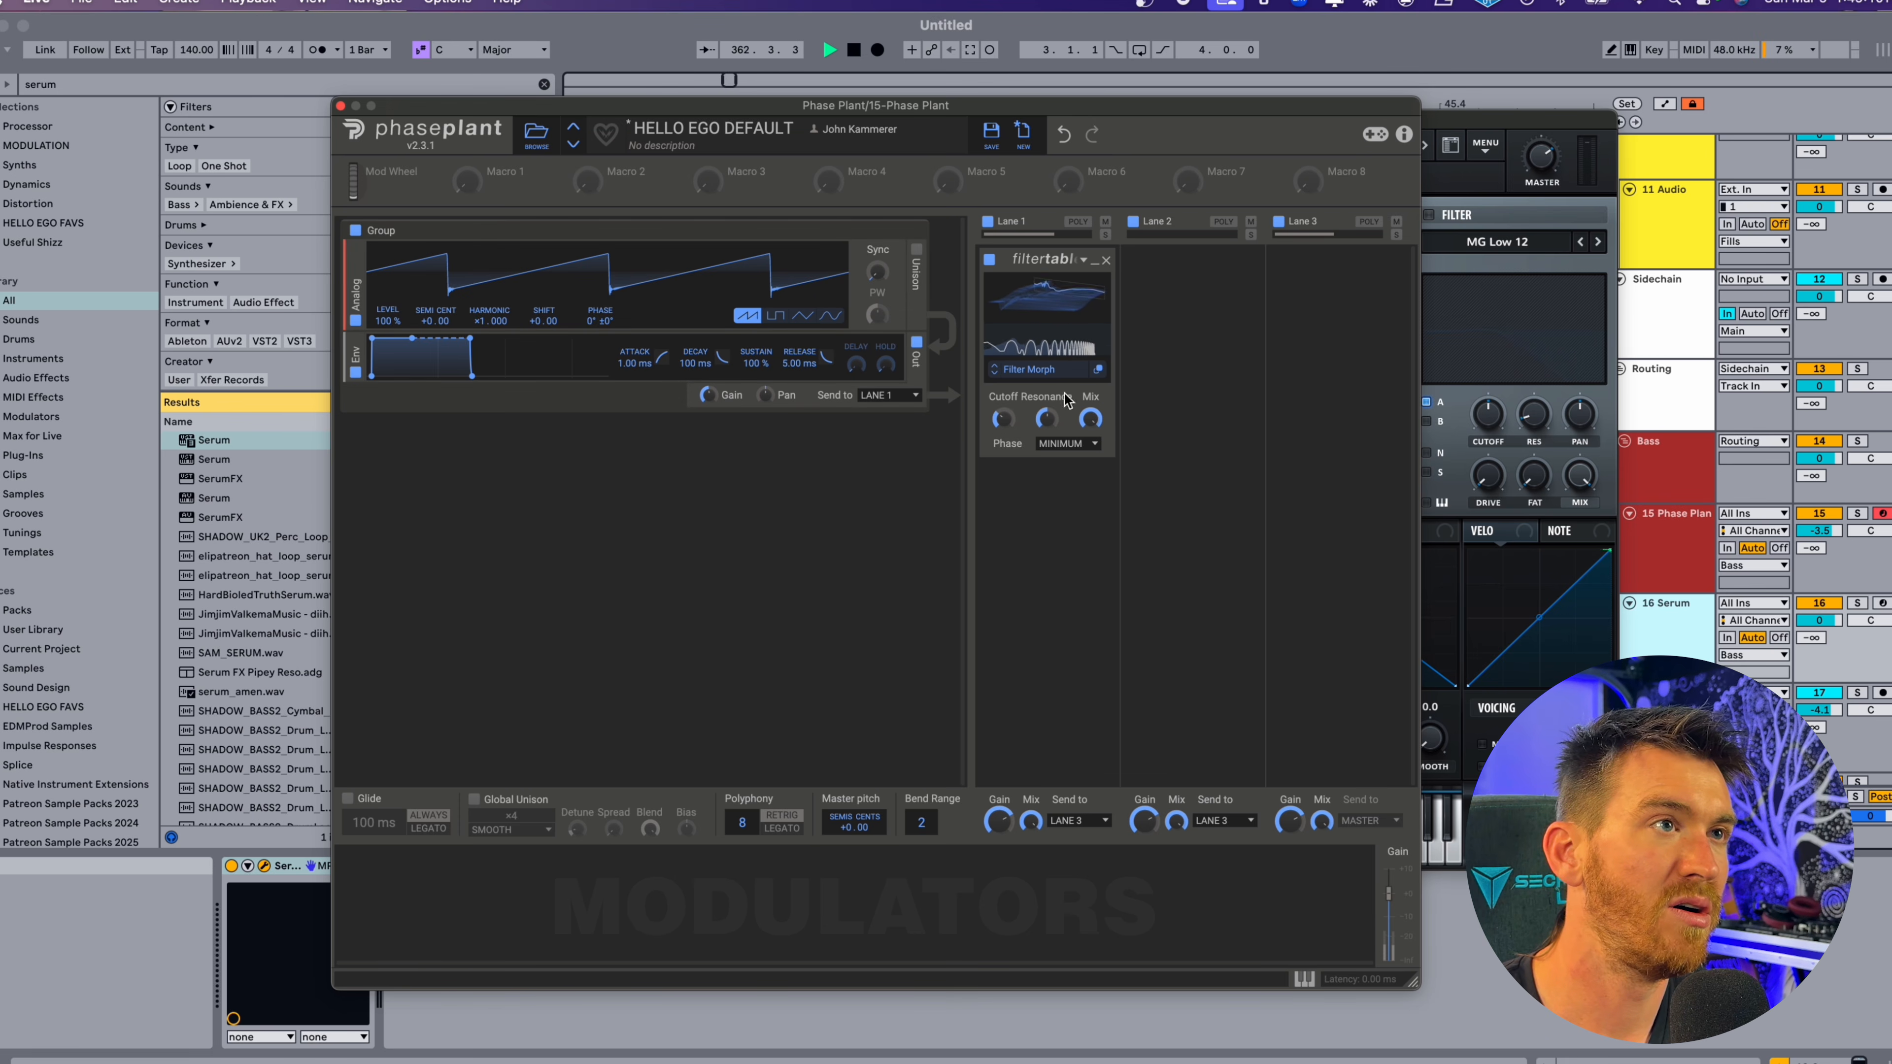
left_click_drag(1047, 301, 1041, 315)
double_click(1821, 532)
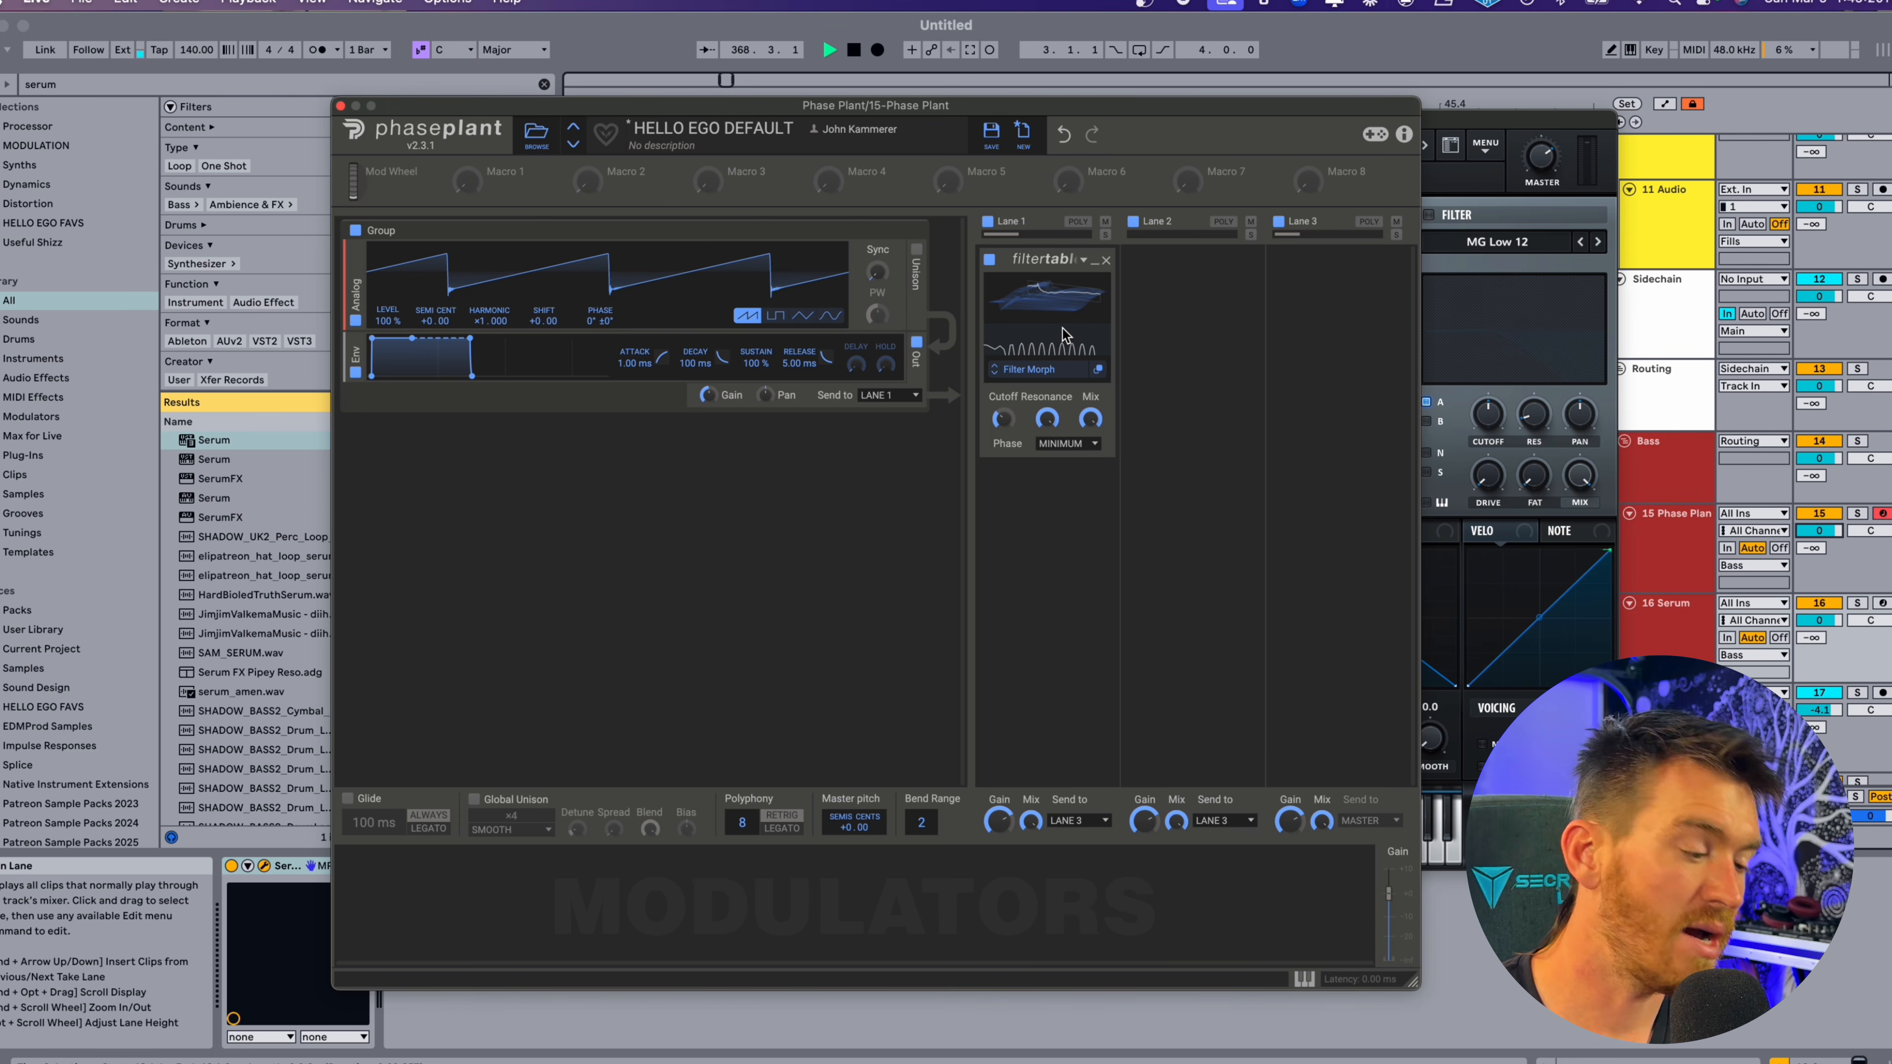
Apply an Overdrive Distortion with positive Bias to the whole filter table and readjust the Filter Table's cutoff.
left_click(1098, 369)
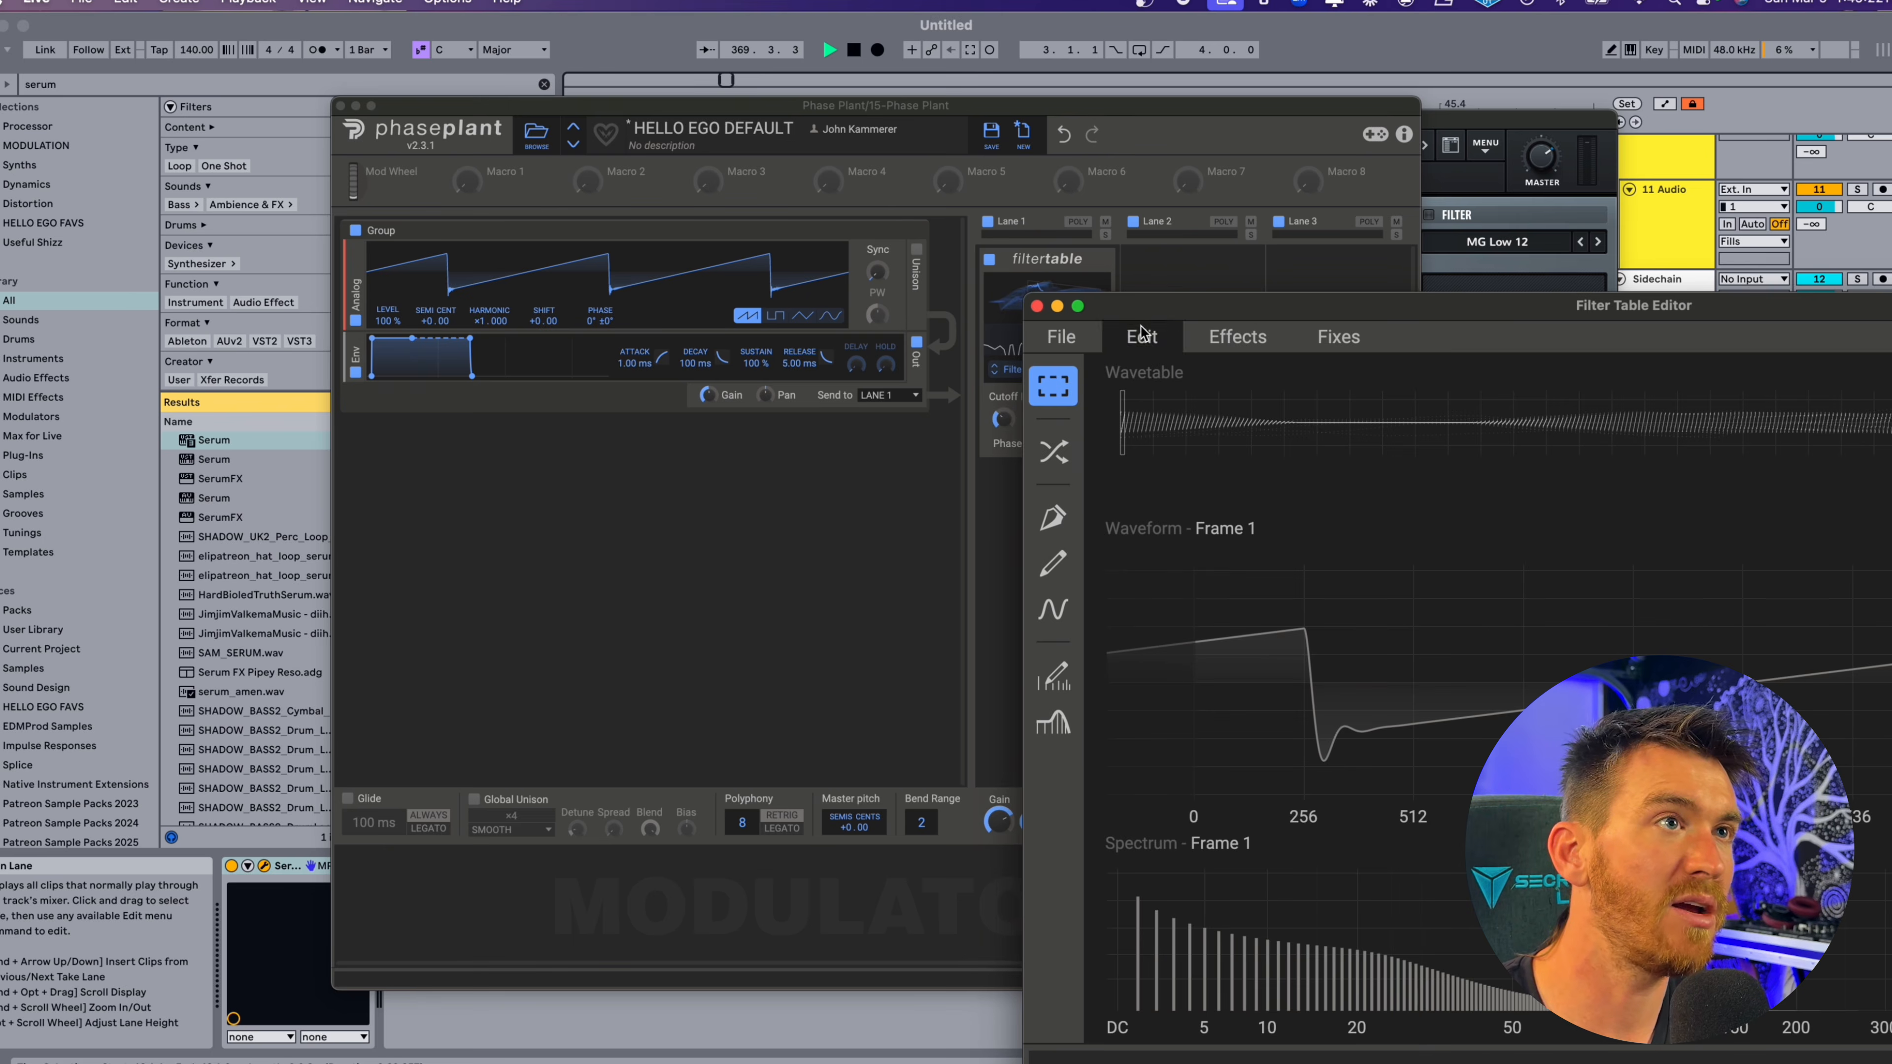
left_click_drag(1166, 307, 441, 69)
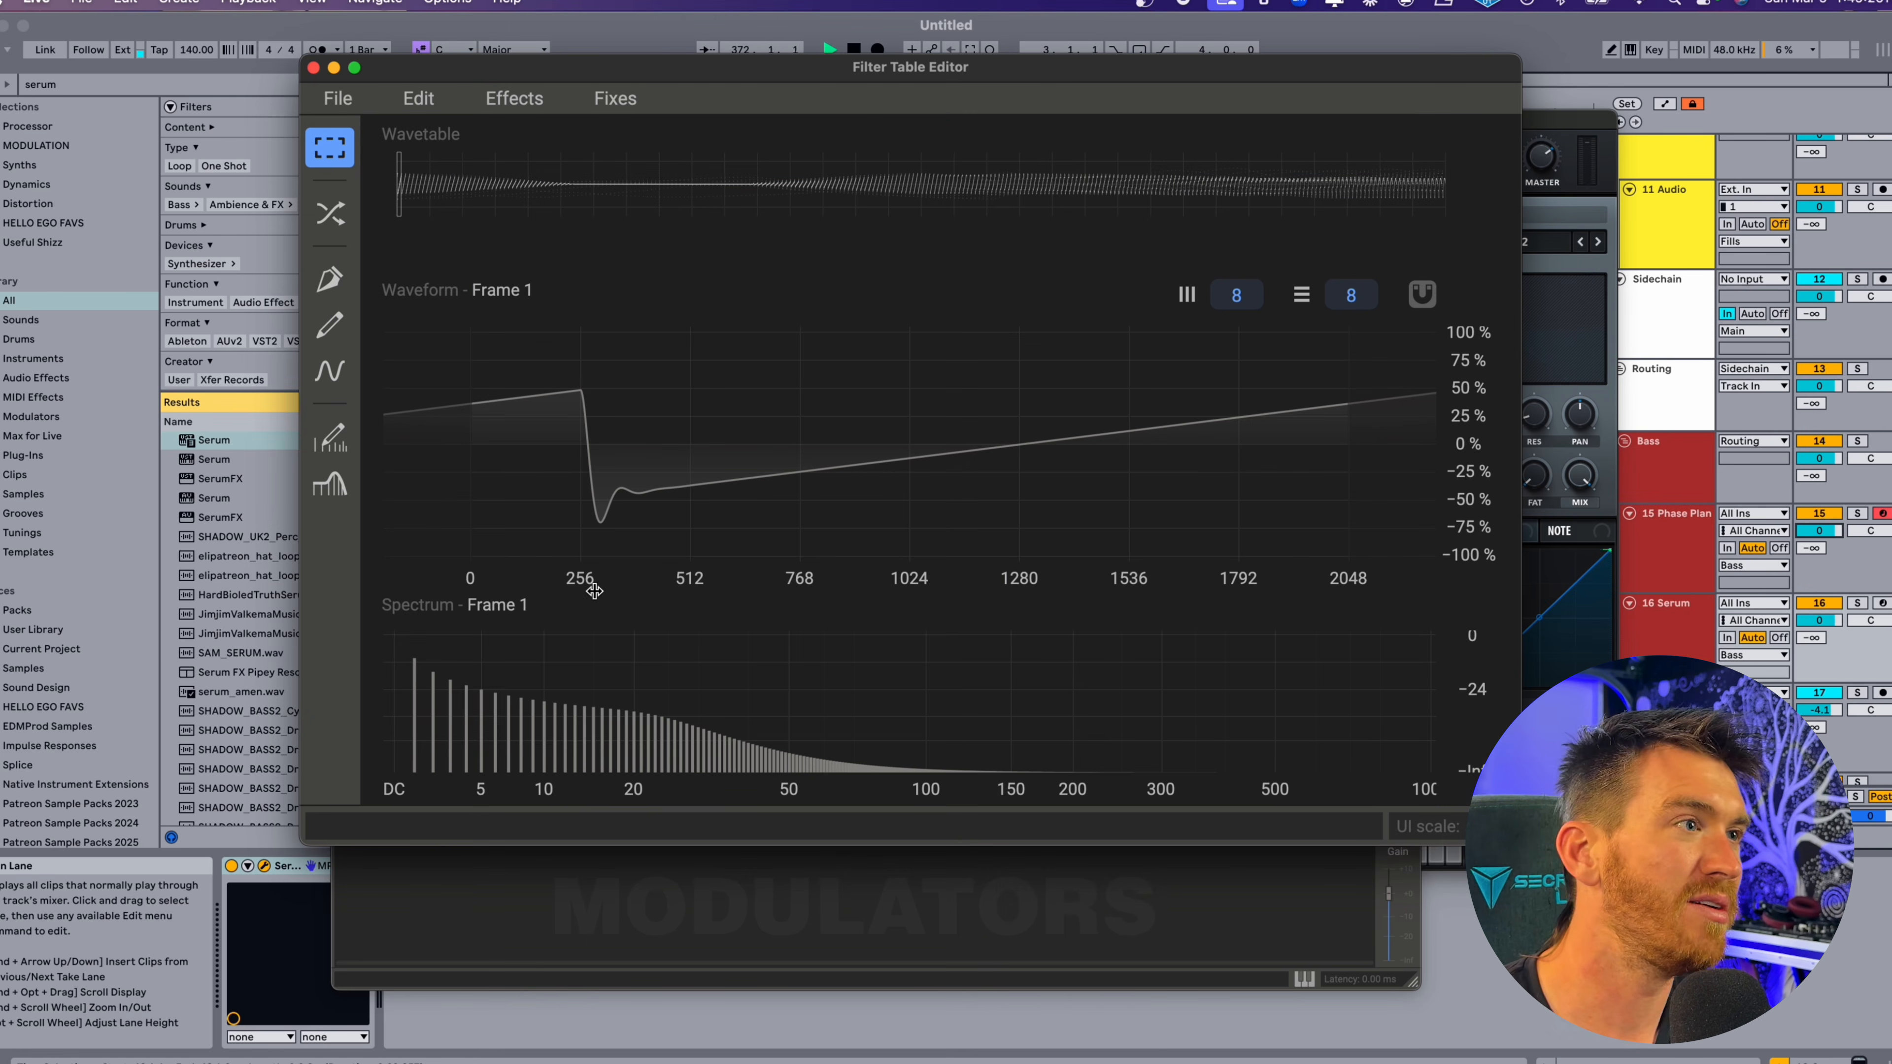
left_click(514, 97)
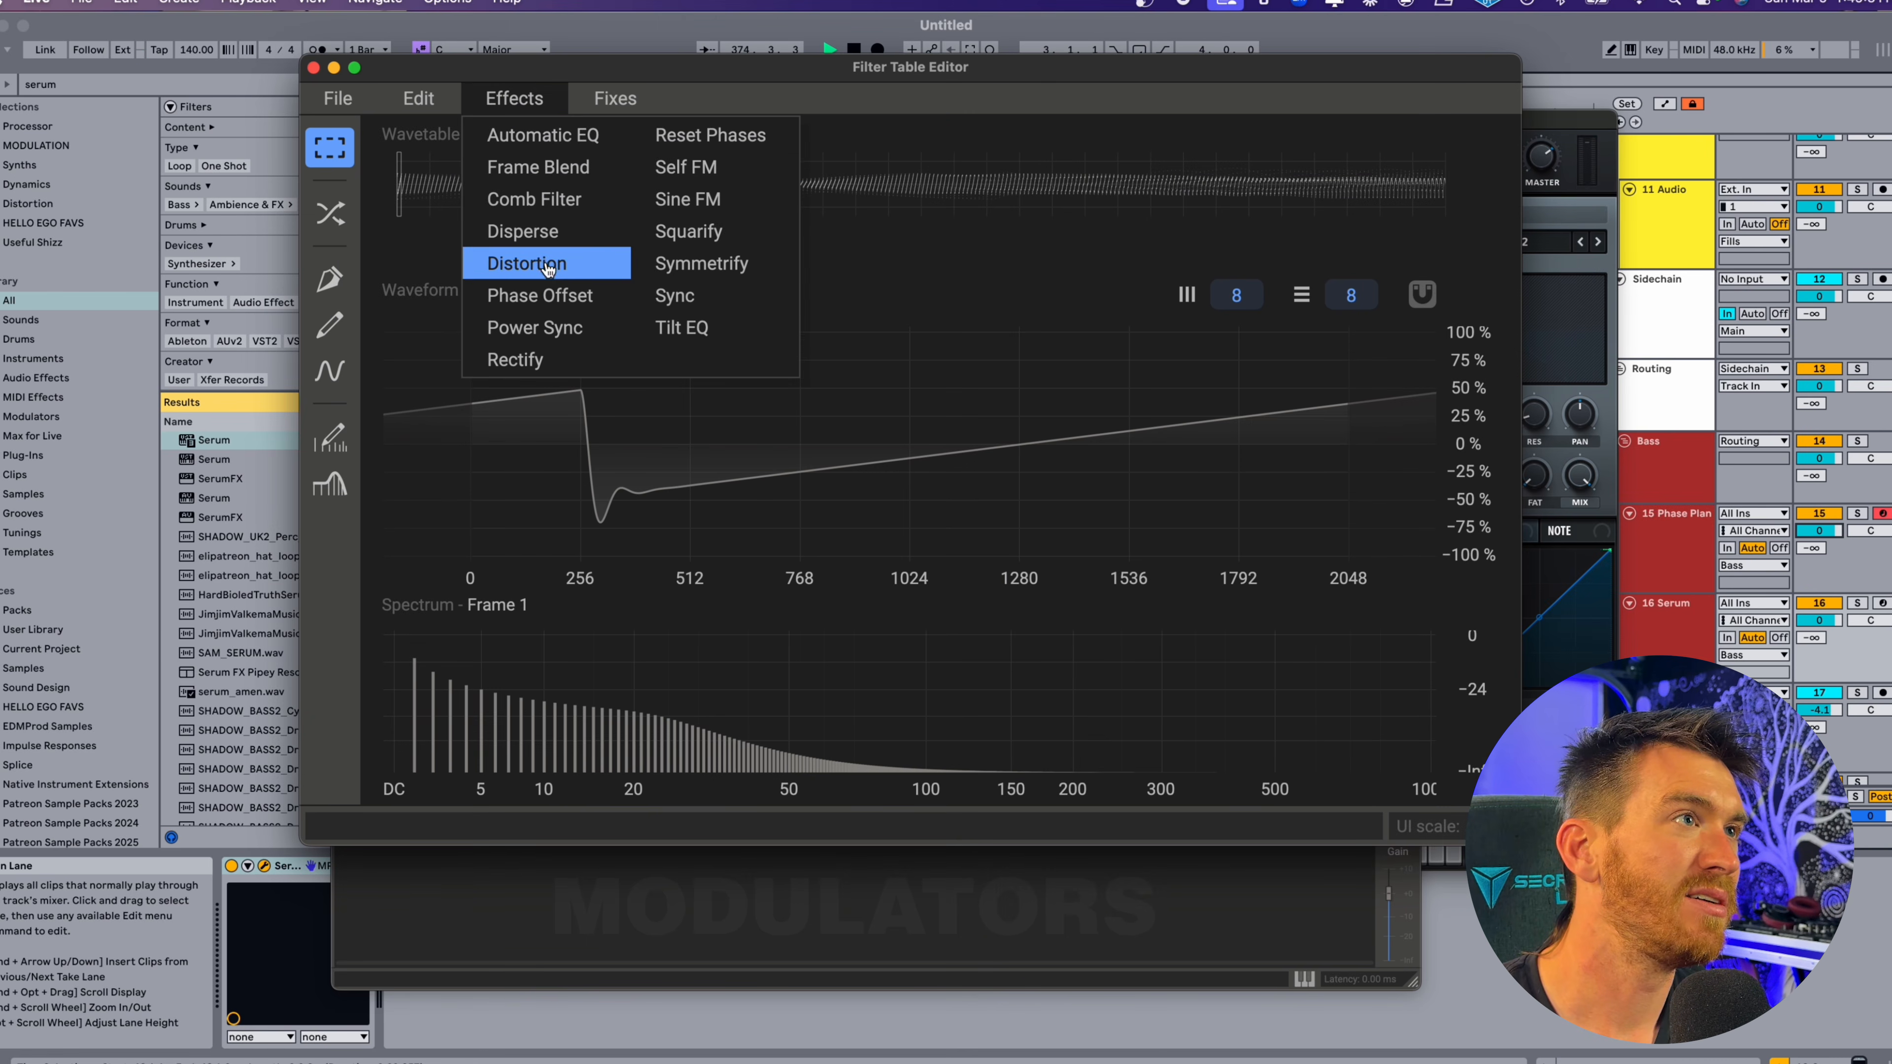
left_click(585, 281)
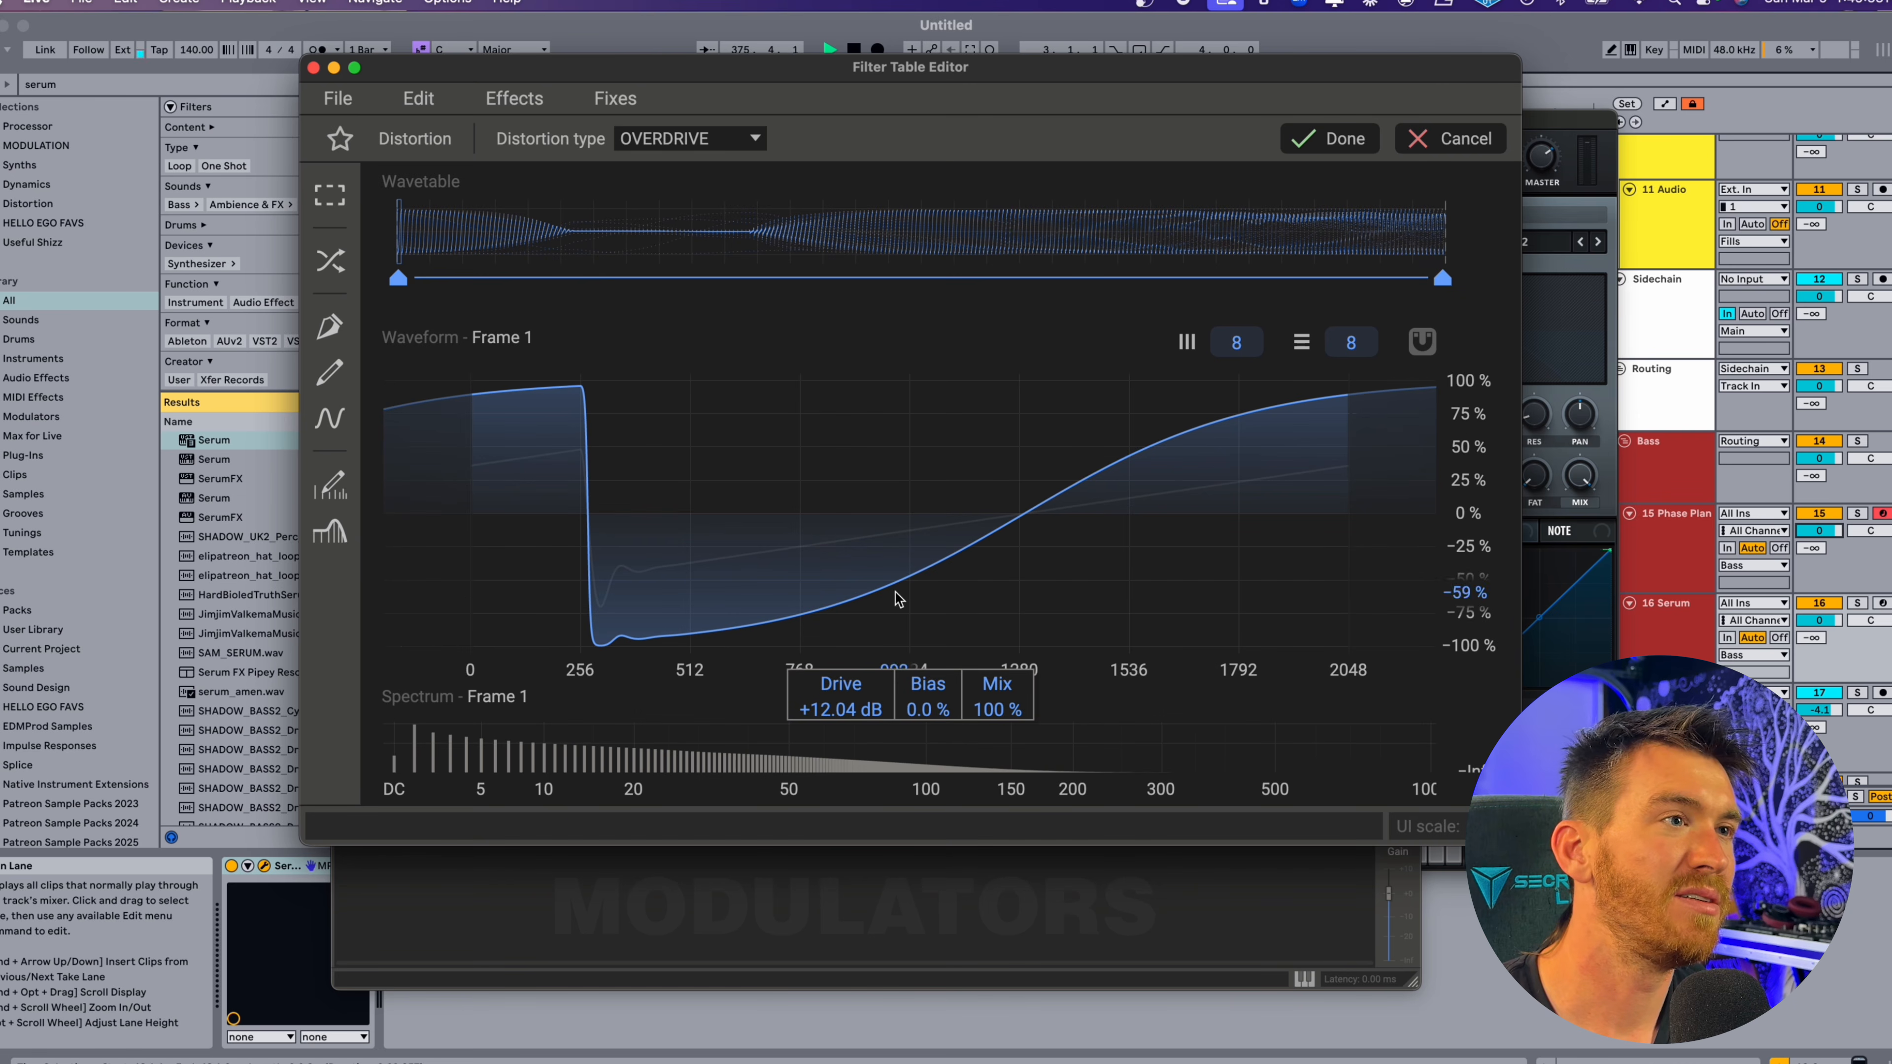
left_click_drag(927, 708, 927, 633)
mouse_move(927, 708)
left_mouse_down()
mouse_move(927, 731)
mouse_move(921, 710)
left_mouse_up()
left_click(1341, 141)
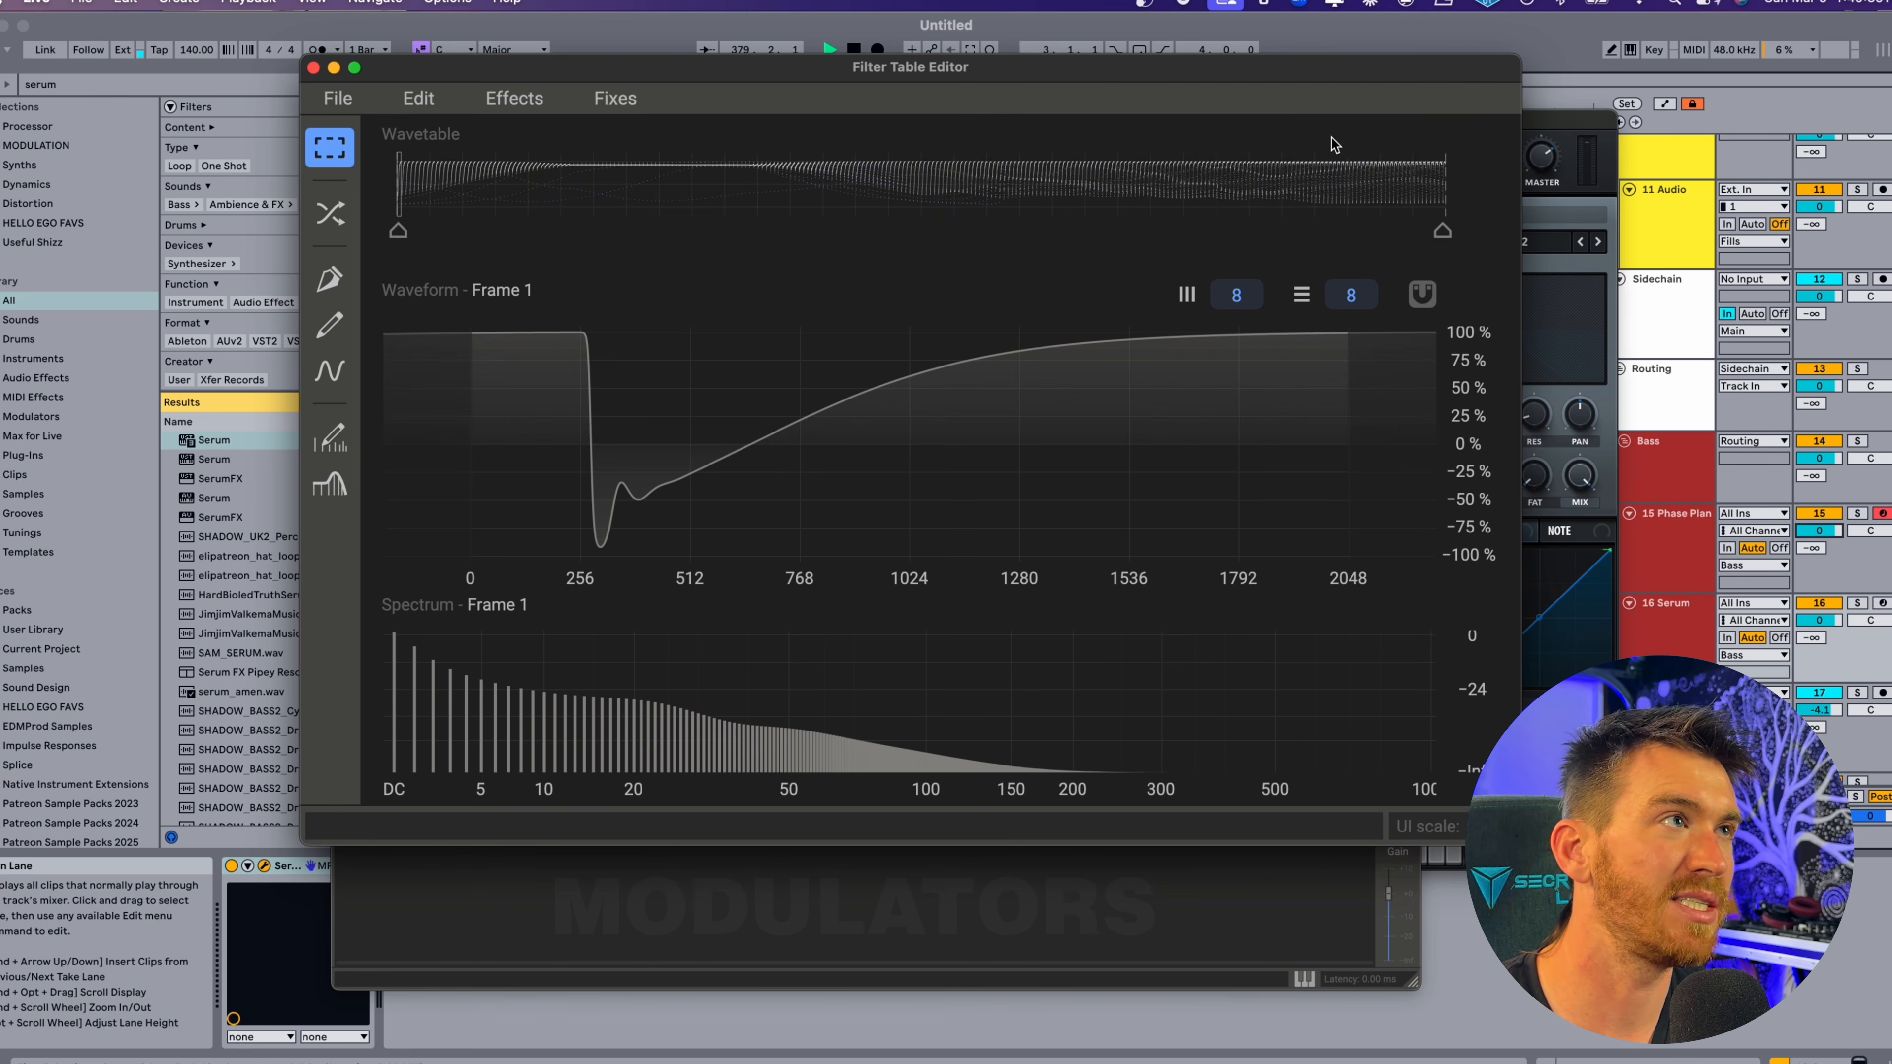
left_click(313, 68)
left_click_drag(1003, 418, 1003, 411)
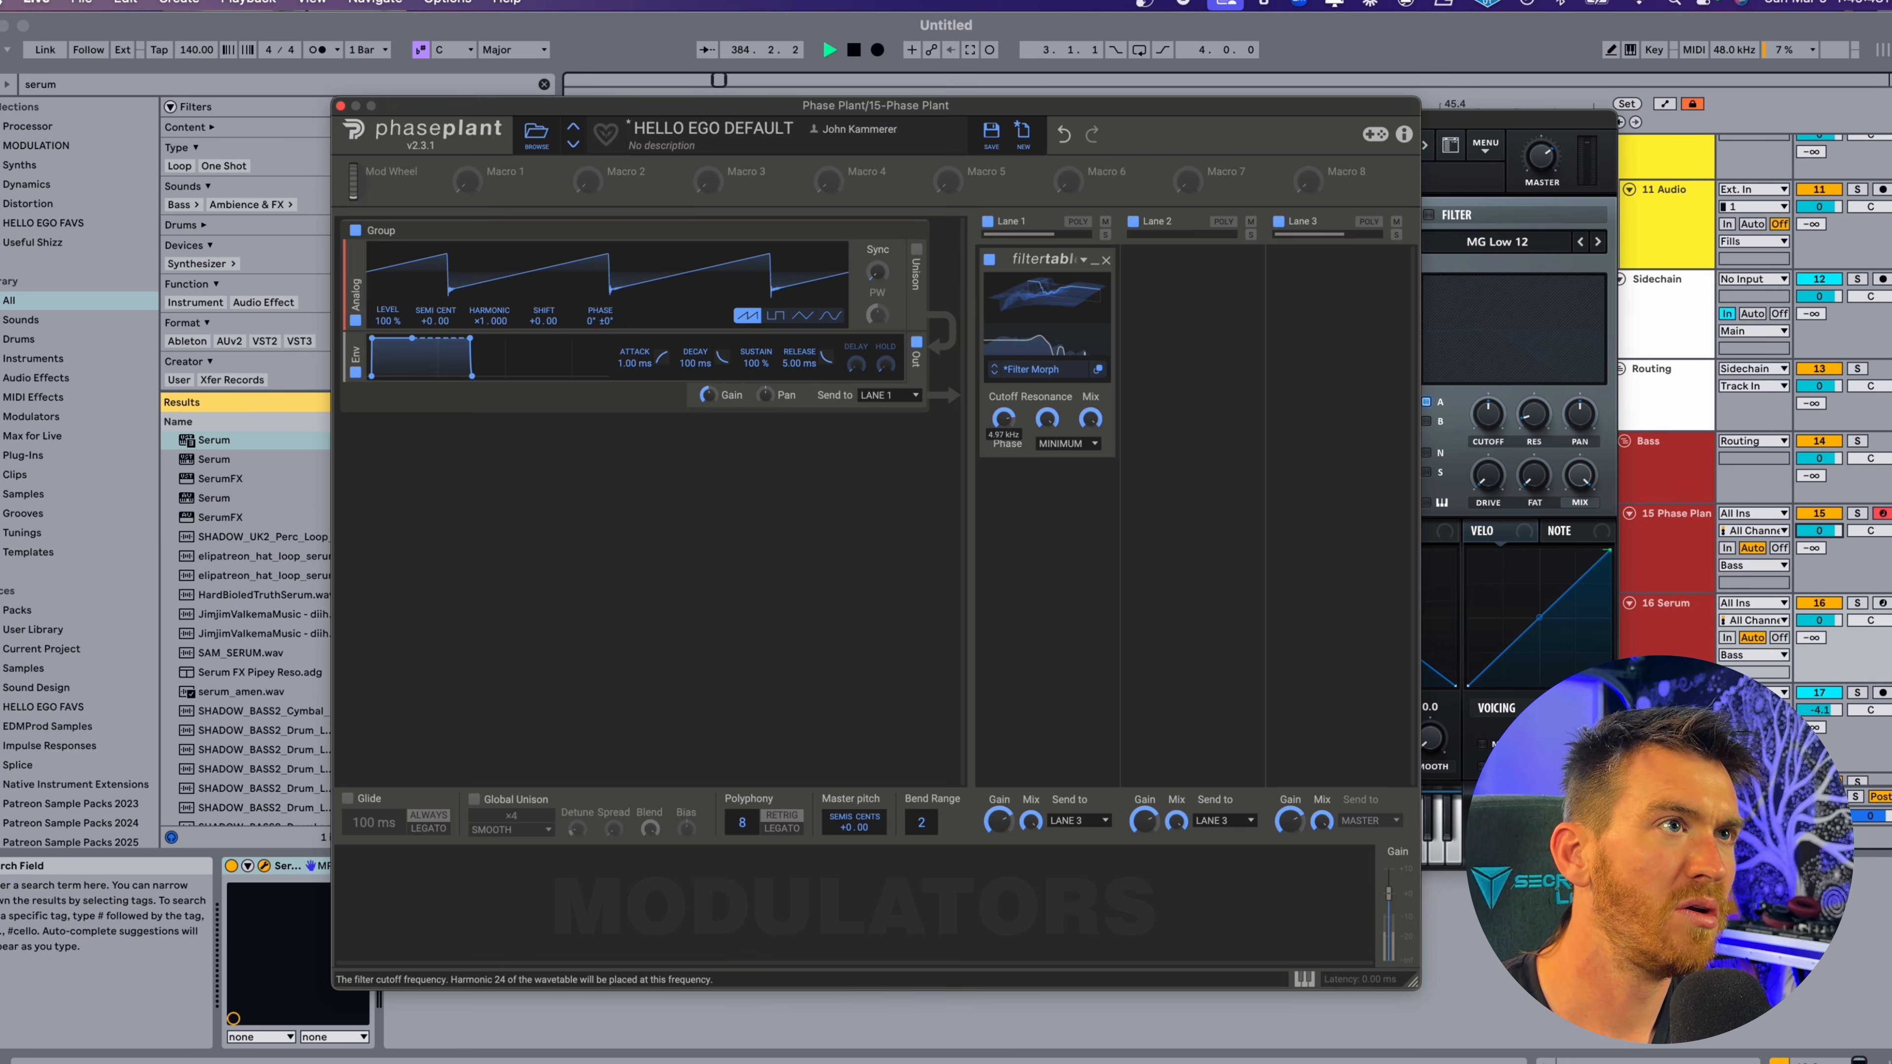
Redraw frame 1's harmonics in the Filter Table Editor into separate peaks and dips up to about harmonic 100.
left_click(1098, 369)
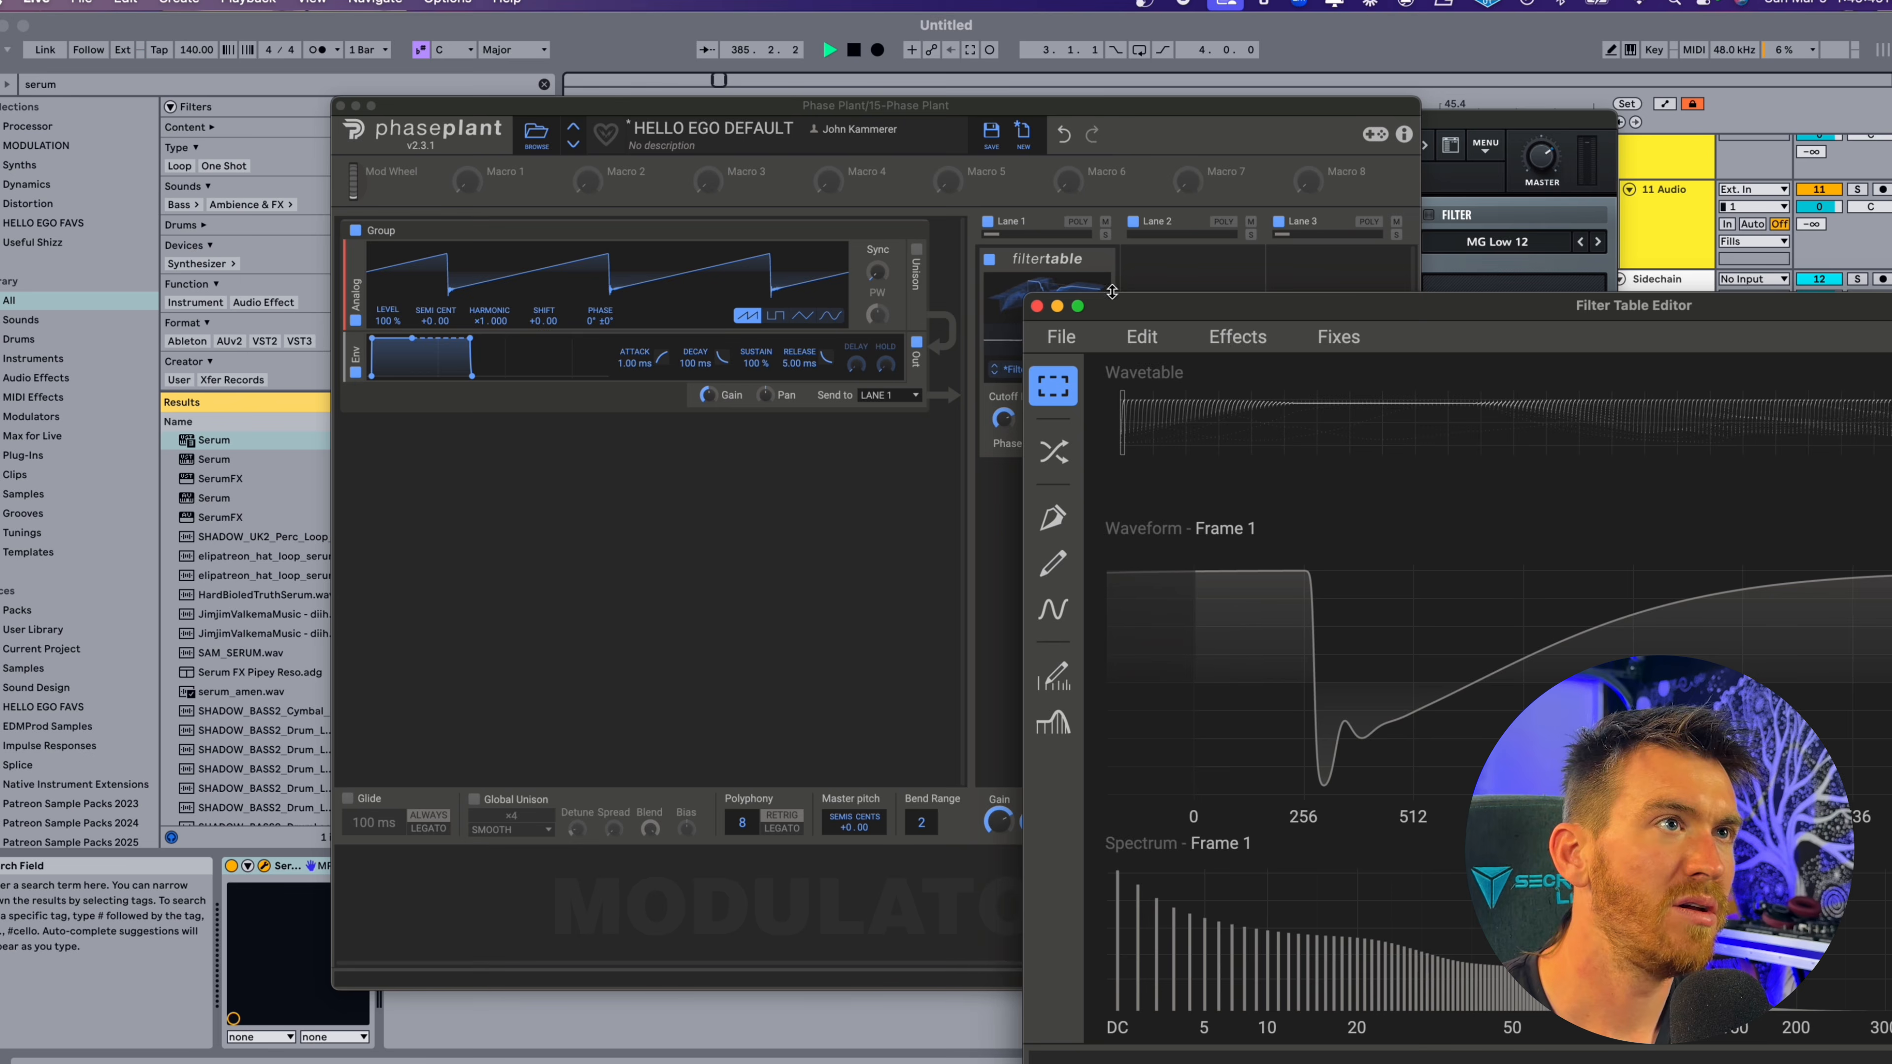
left_click_drag(1112, 298, 442, 35)
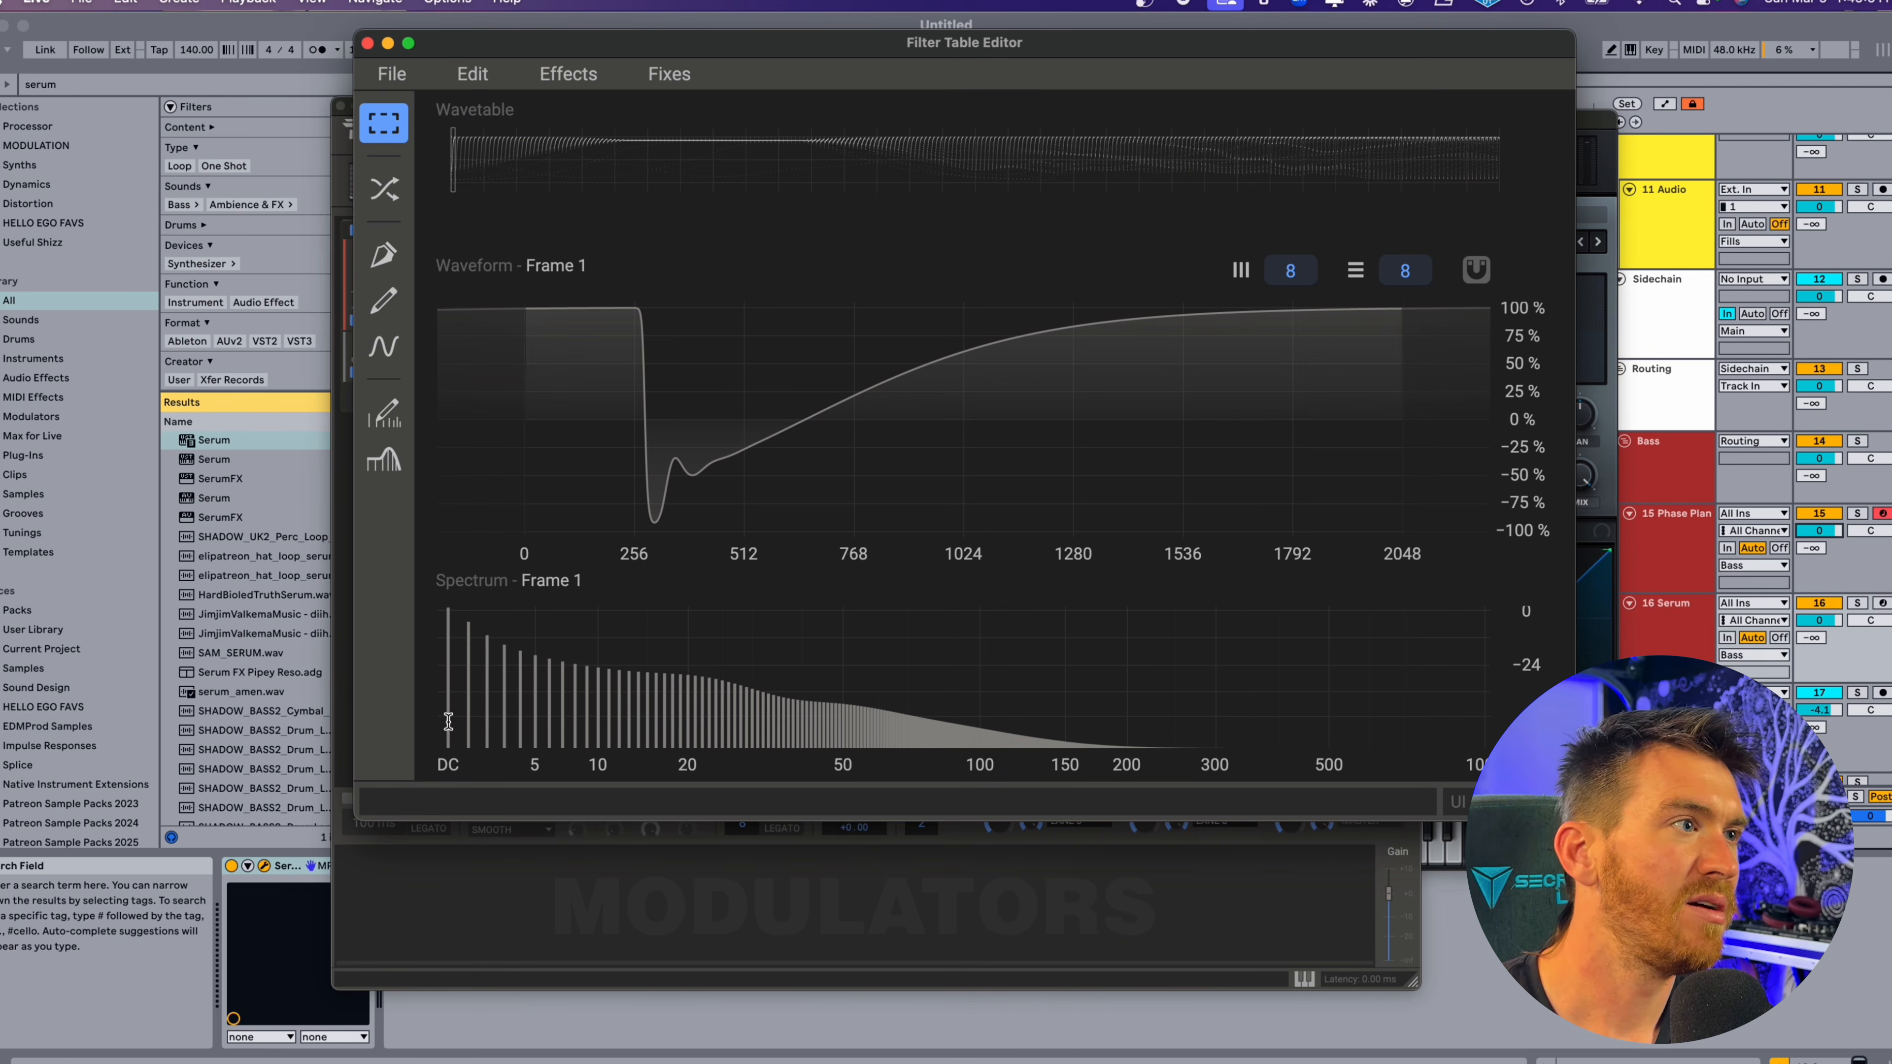
left_click(384, 412)
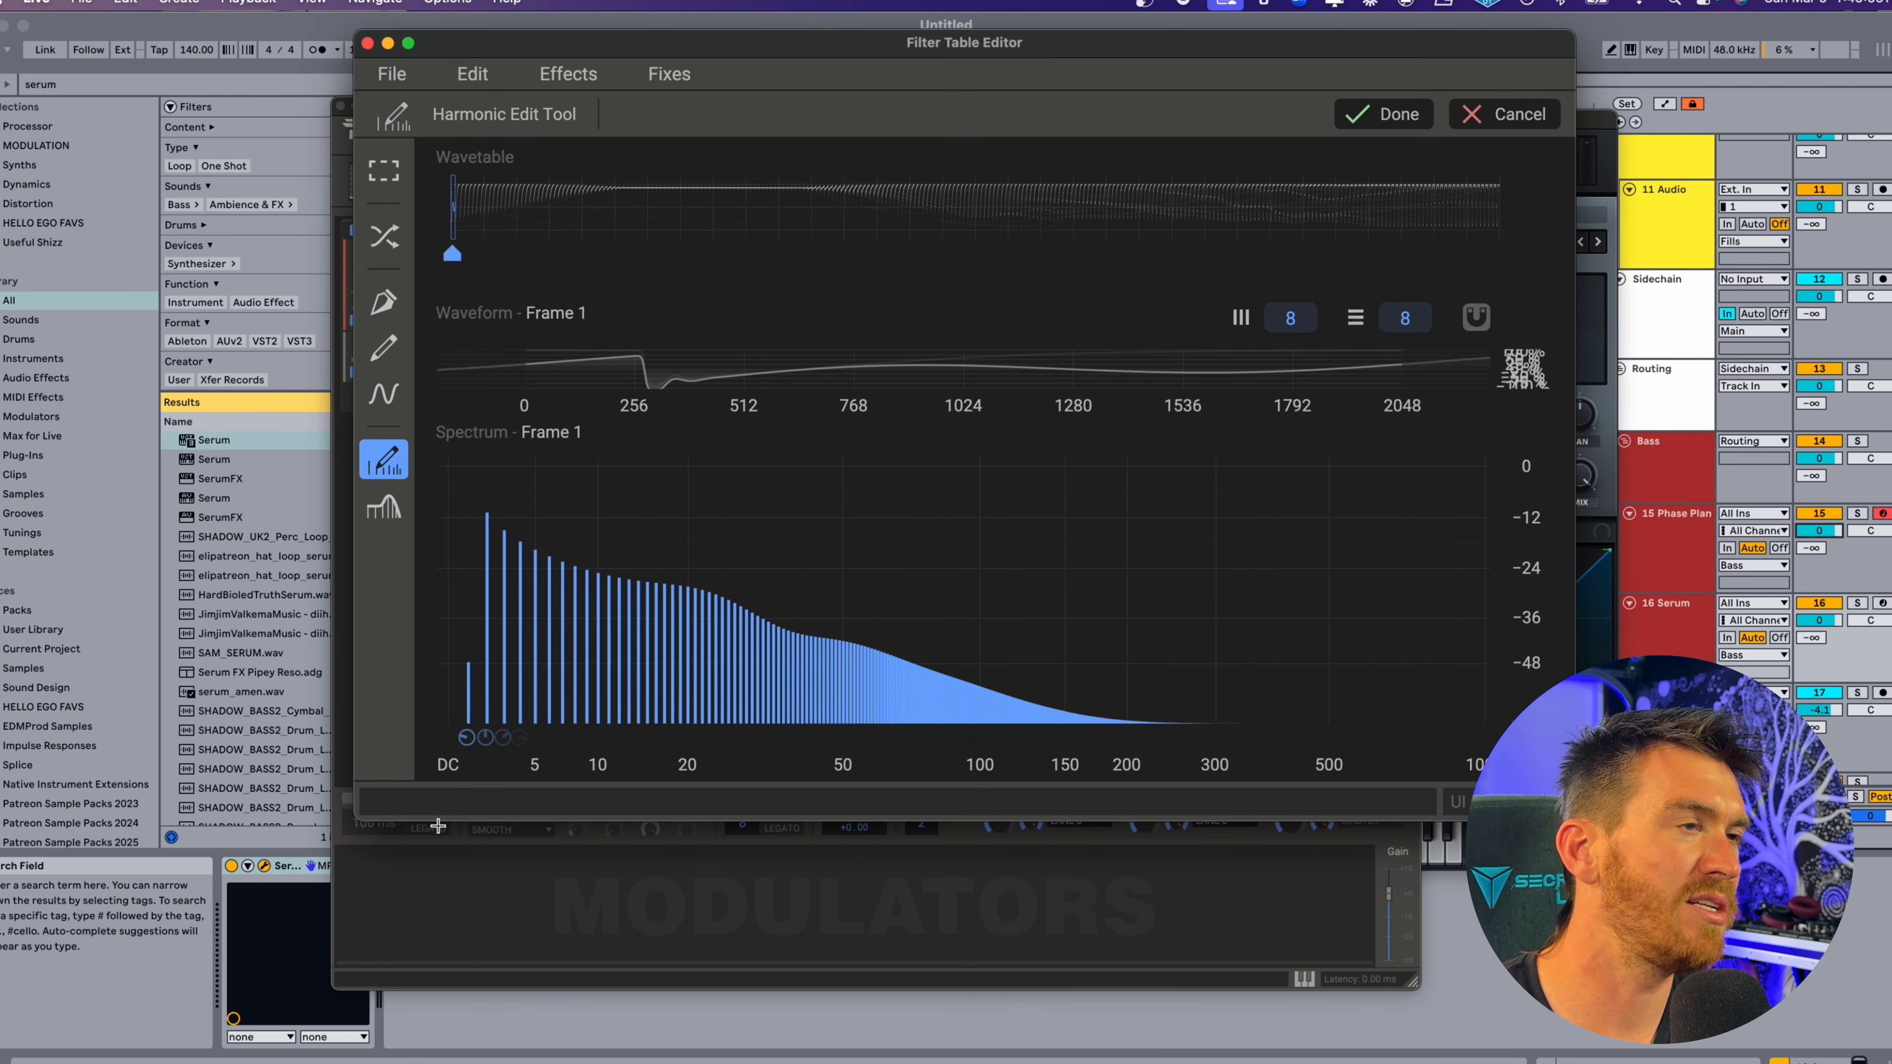
mouse_move(536, 656)
left_mouse_down()
mouse_move(541, 722)
mouse_move(596, 649)
mouse_move(686, 672)
mouse_move(759, 662)
mouse_move(812, 611)
mouse_move(882, 655)
mouse_move(972, 589)
left_mouse_up()
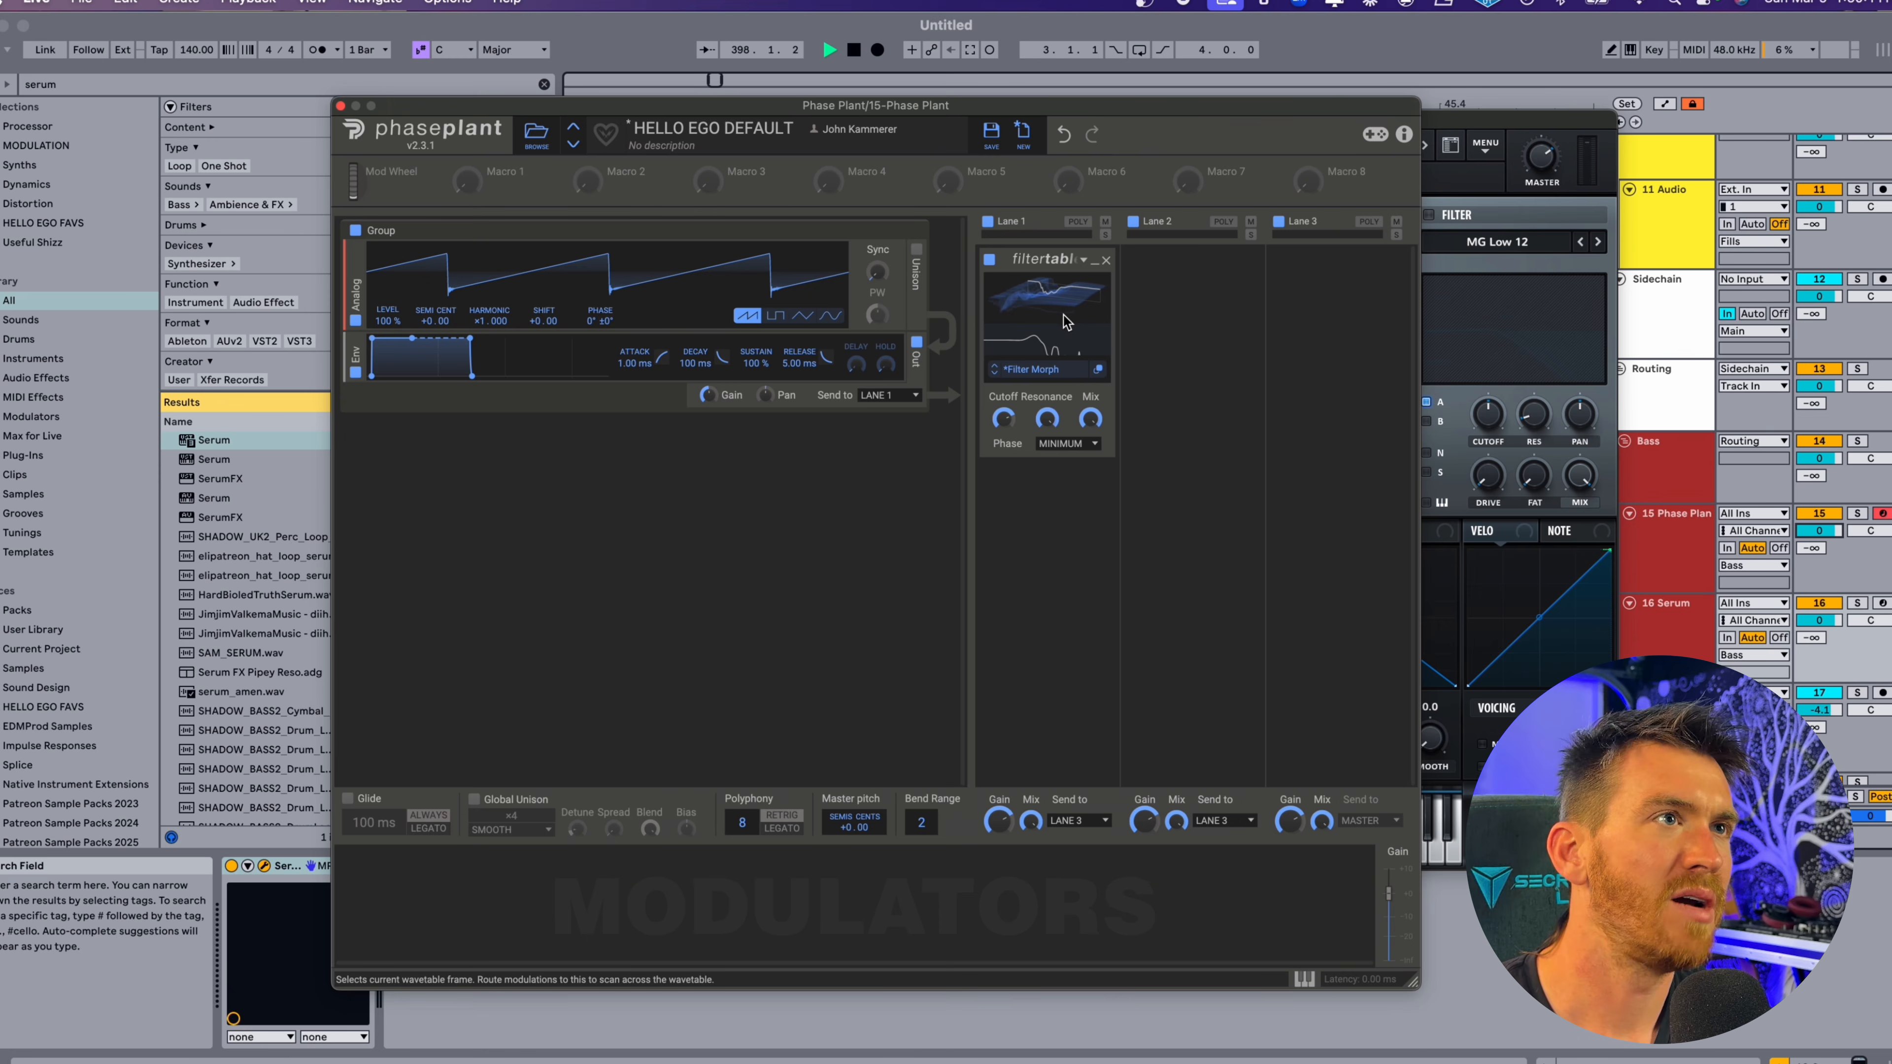
Shift the edited Filter Table's frame and sweep its cutoff down and back up to about 948 Hz.
mouse_move(1063, 315)
left_mouse_down()
mouse_move(1063, 365)
mouse_move(1063, 326)
left_mouse_up()
left_click_drag(1003, 419, 1003, 430)
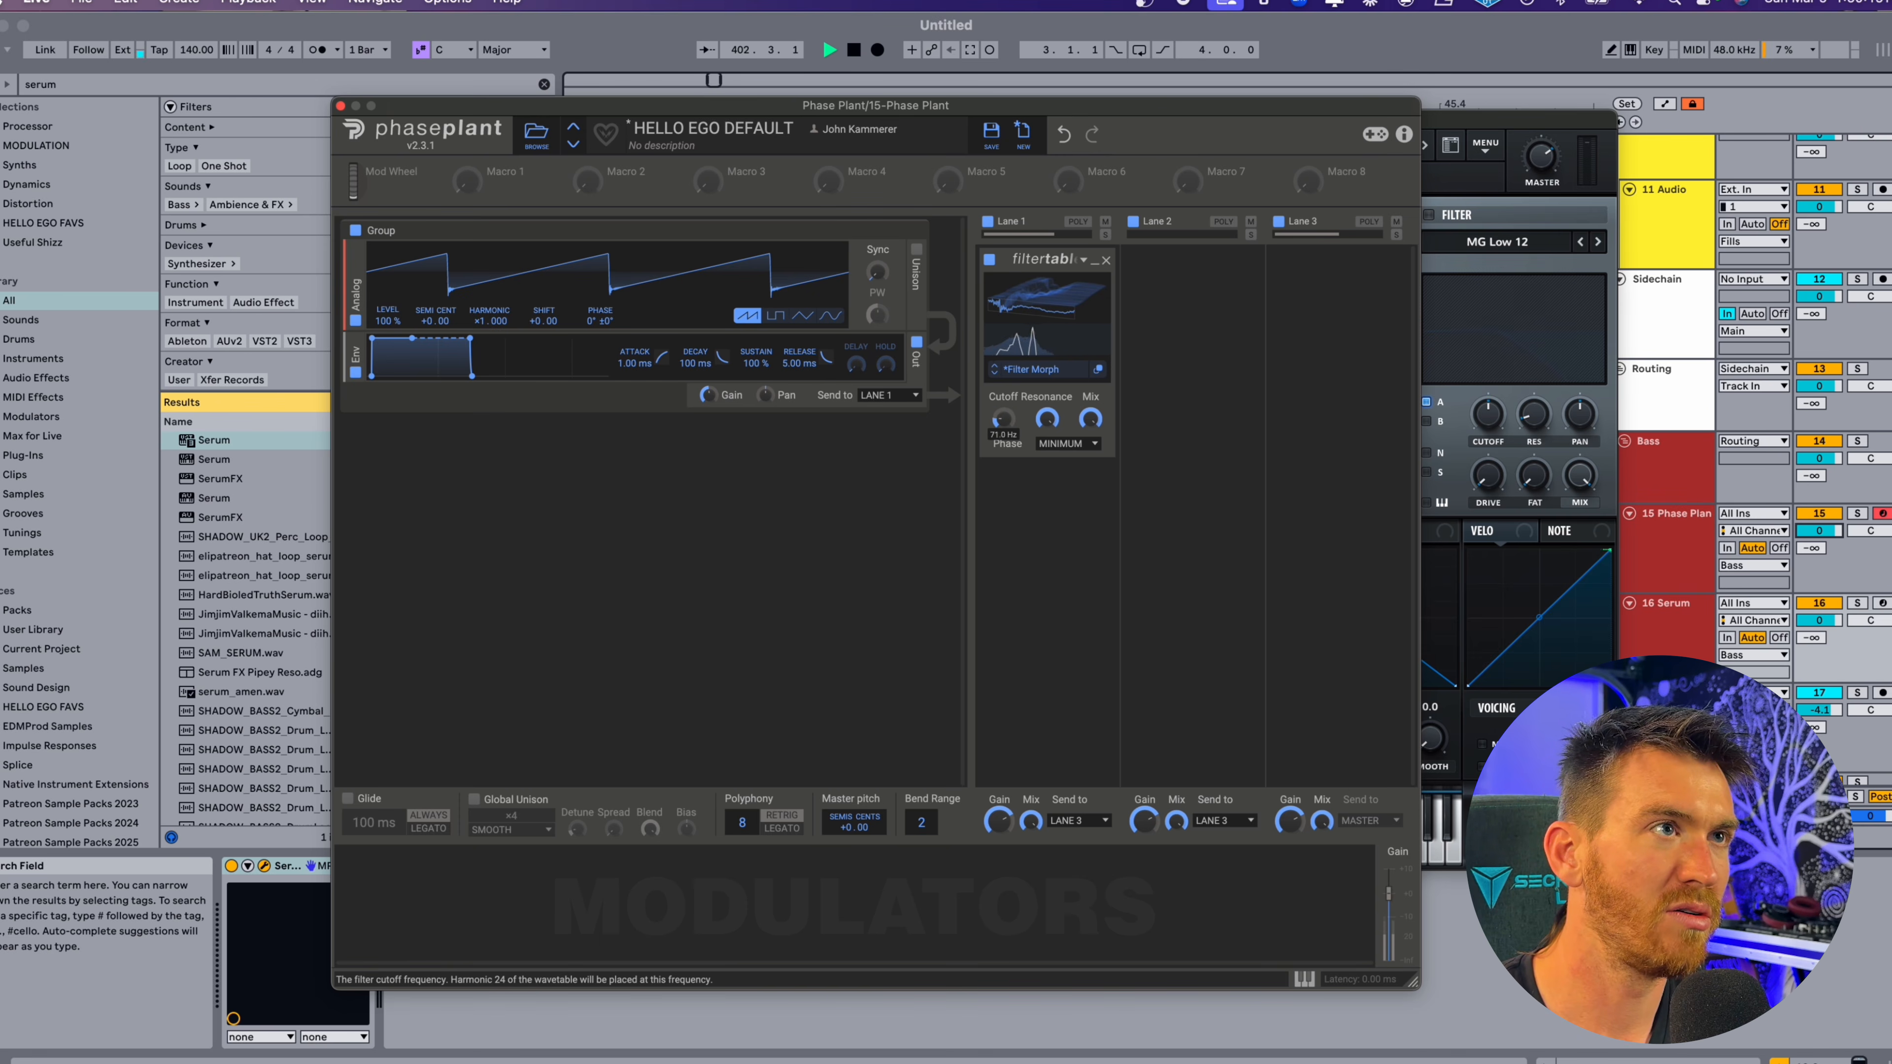
left_click_drag(1003, 419, 1003, 395)
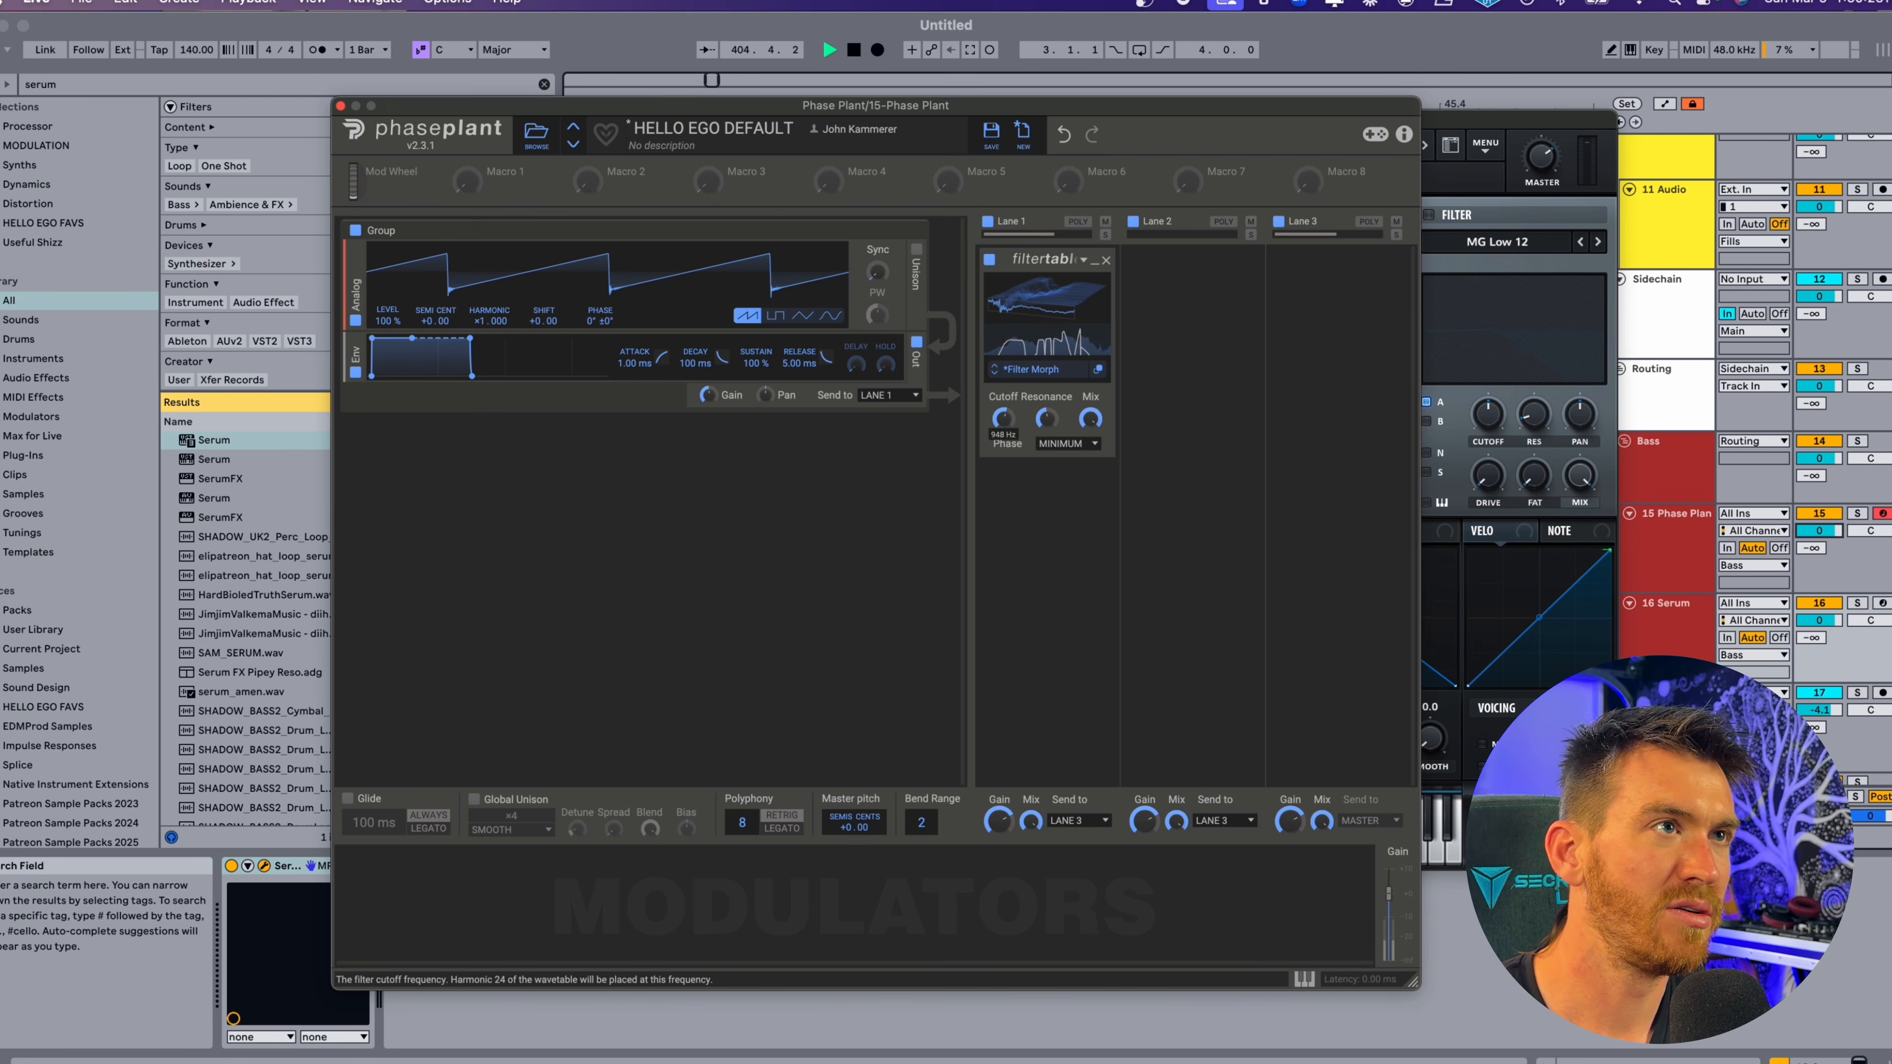